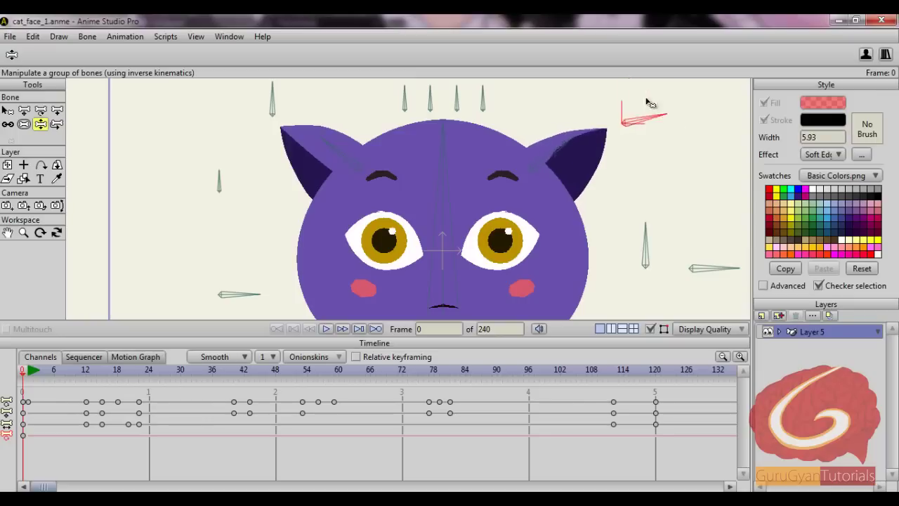
- Test the r_ear, eyebrow and blink control bones by rotating each one to see how the cat's face deforms
{"action": "left_click", "coordinate": [270, 89]}
{"action": "left_click_drag", "start_coordinate": [267, 87], "coordinate": [328, 135]}
{"action": "left_click_drag", "start_coordinate": [288, 209], "coordinate": [284, 167]}
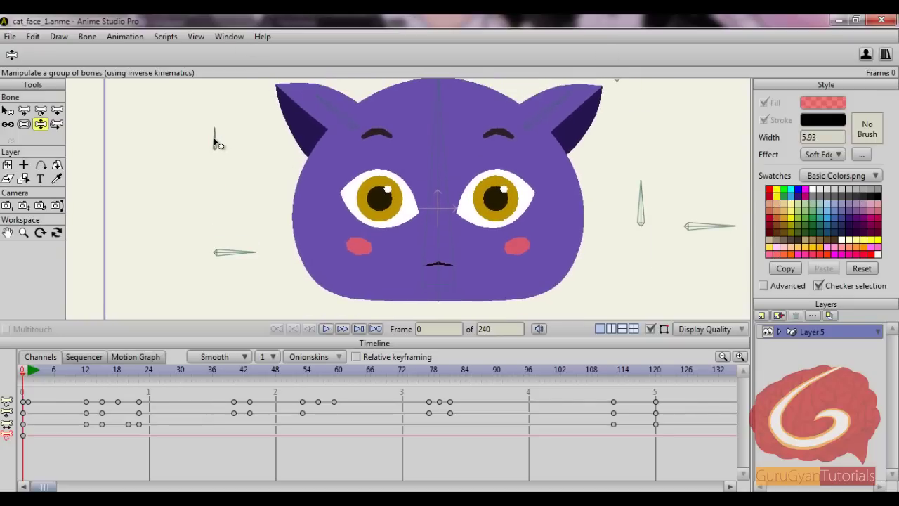
{"action": "left_click_drag", "start_coordinate": [216, 141], "coordinate": [222, 106]}
{"action": "left_click_drag", "start_coordinate": [242, 255], "coordinate": [270, 267]}
- Test the two eye control bones by swinging them to move the cat's pupils sideways and vertically
{"action": "scroll", "coordinate": [632, 223], "scroll_direction": "down", "scroll_amount": 3}
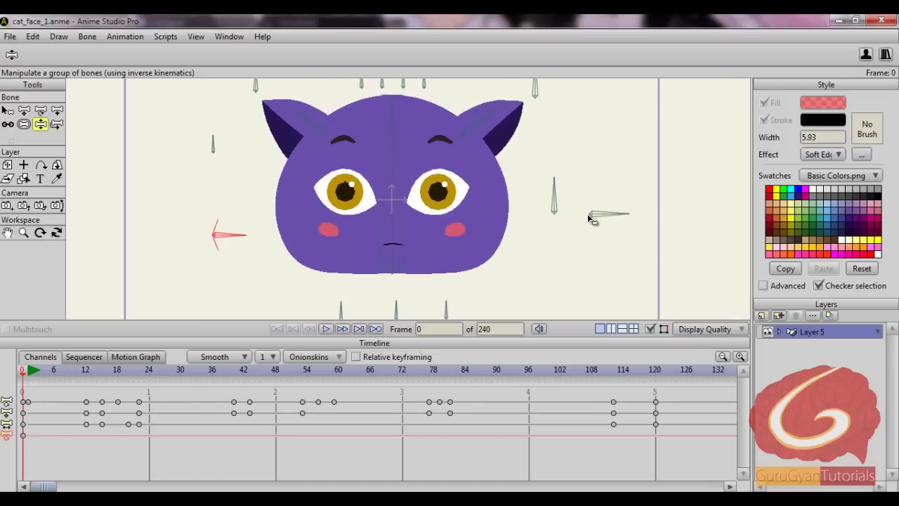
{"action": "mouse_move", "coordinate": [556, 184]}
{"action": "left_mouse_down"}
{"action": "mouse_move", "coordinate": [597, 213]}
{"action": "mouse_move", "coordinate": [526, 191]}
{"action": "mouse_move", "coordinate": [503, 212]}
{"action": "mouse_move", "coordinate": [547, 185]}
{"action": "left_mouse_up"}
{"action": "mouse_move", "coordinate": [610, 214]}
{"action": "left_mouse_down"}
{"action": "mouse_move", "coordinate": [602, 176]}
{"action": "mouse_move", "coordinate": [622, 247]}
{"action": "mouse_move", "coordinate": [626, 208]}
{"action": "mouse_move", "coordinate": [624, 216]}
{"action": "left_mouse_up"}
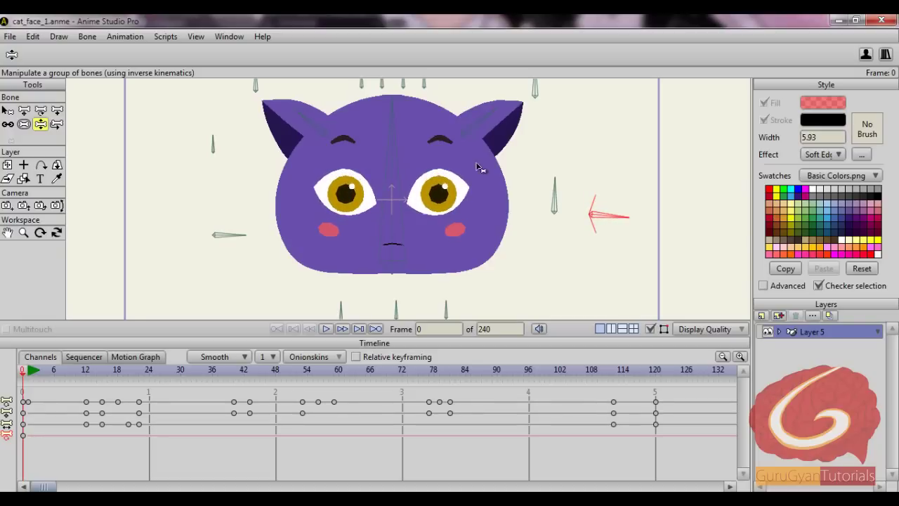
{"action": "left_click_drag", "start_coordinate": [401, 98], "coordinate": [425, 150]}
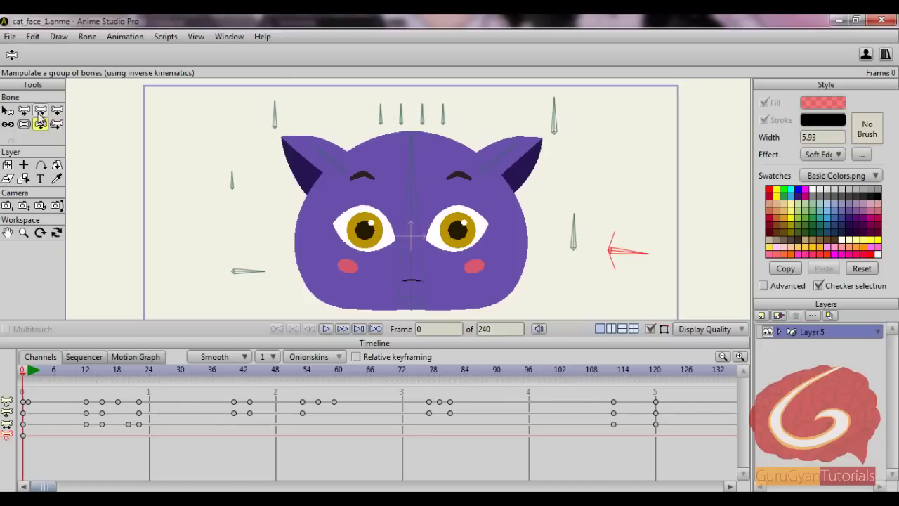
- Select all bones of the cat rig and show their name labels
{"action": "key", "text": "b"}
{"action": "left_click", "coordinate": [555, 54]}
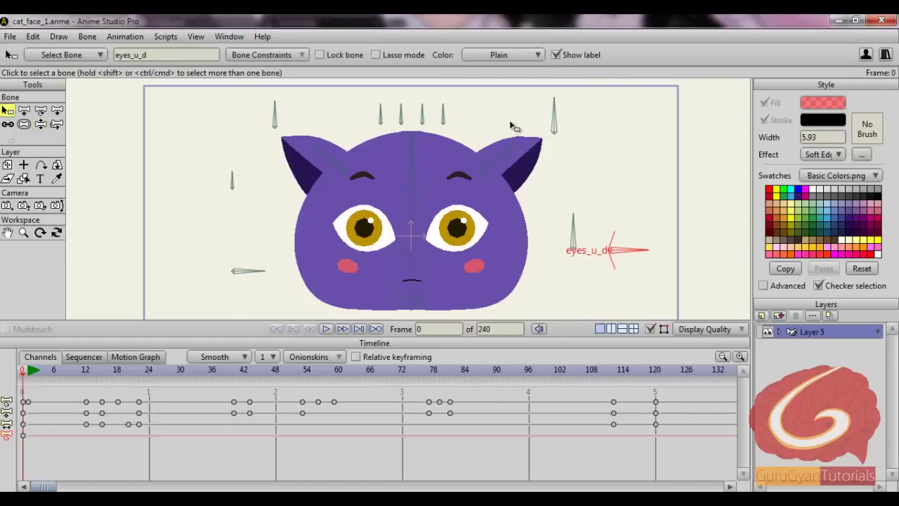
{"action": "key", "text": "ctrl+a"}
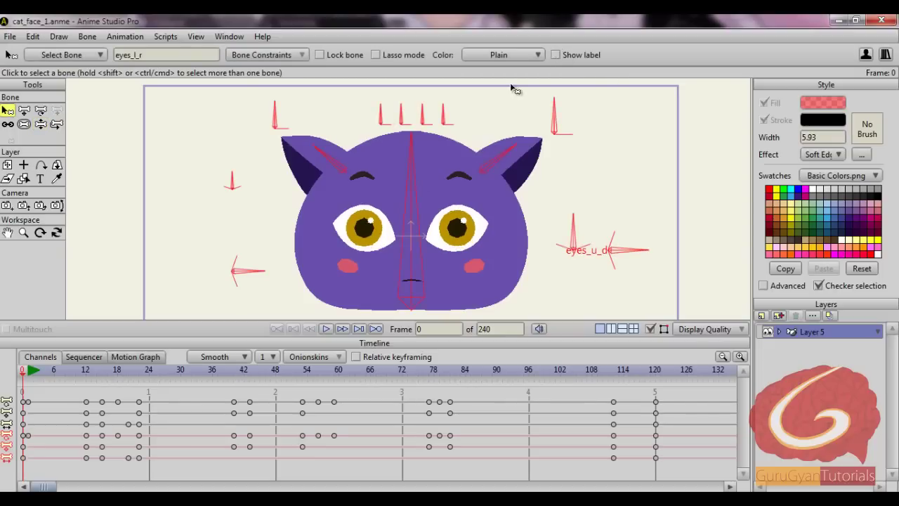
{"action": "left_click", "coordinate": [577, 56]}
{"action": "scroll", "coordinate": [610, 166], "scroll_direction": "up", "scroll_amount": 3}
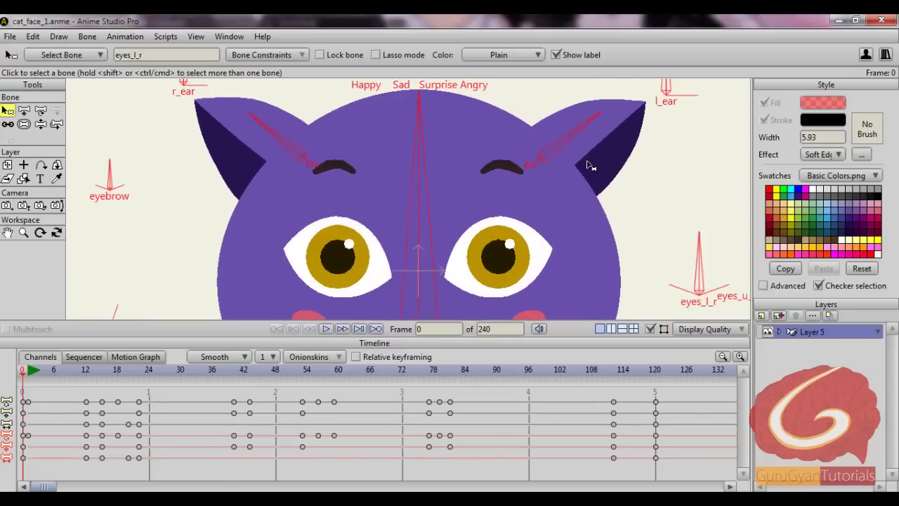
- Test the Happy, Sad, Surprise and Angry expression bones above the head with the Manipulate Bones tool
{"action": "scroll", "coordinate": [596, 199], "scroll_direction": "down", "scroll_amount": 1}
{"action": "mouse_move", "coordinate": [588, 165]}
{"action": "left_mouse_down"}
{"action": "mouse_move", "coordinate": [591, 195]}
{"action": "mouse_move", "coordinate": [584, 176]}
{"action": "left_mouse_up"}
{"action": "left_click", "coordinate": [40, 124]}
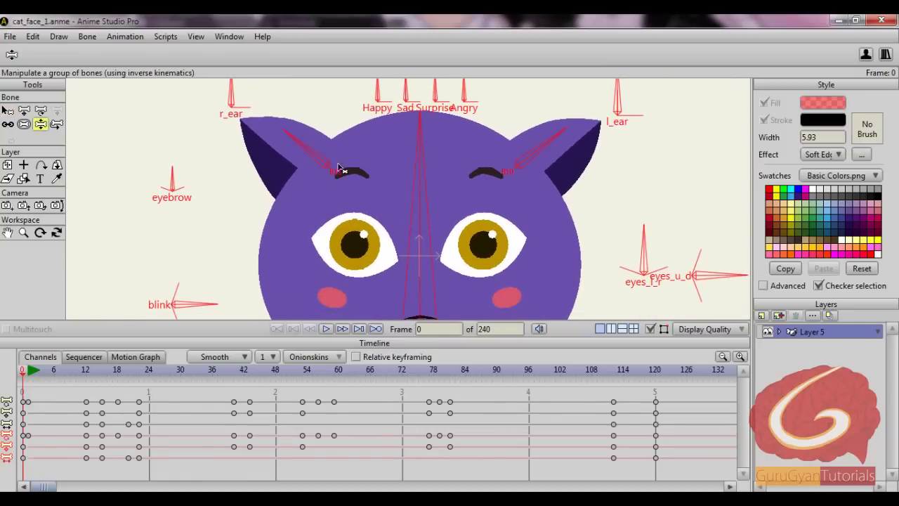
{"action": "scroll", "coordinate": [407, 157], "scroll_direction": "down", "scroll_amount": 1}
{"action": "left_click", "coordinate": [383, 102]}
{"action": "left_click_drag", "start_coordinate": [384, 102], "coordinate": [414, 67]}
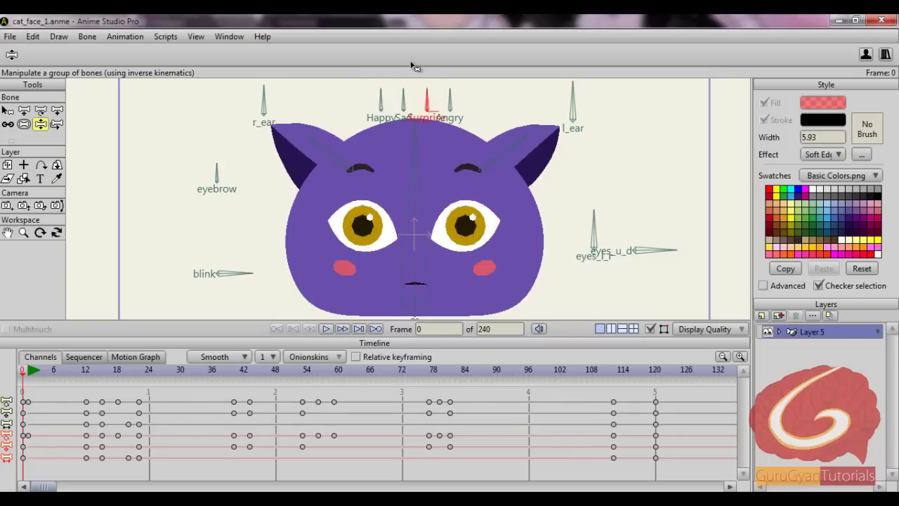
{"action": "mouse_move", "coordinate": [453, 92]}
{"action": "left_mouse_down"}
{"action": "mouse_move", "coordinate": [465, 118]}
{"action": "mouse_move", "coordinate": [451, 92]}
{"action": "left_mouse_up"}
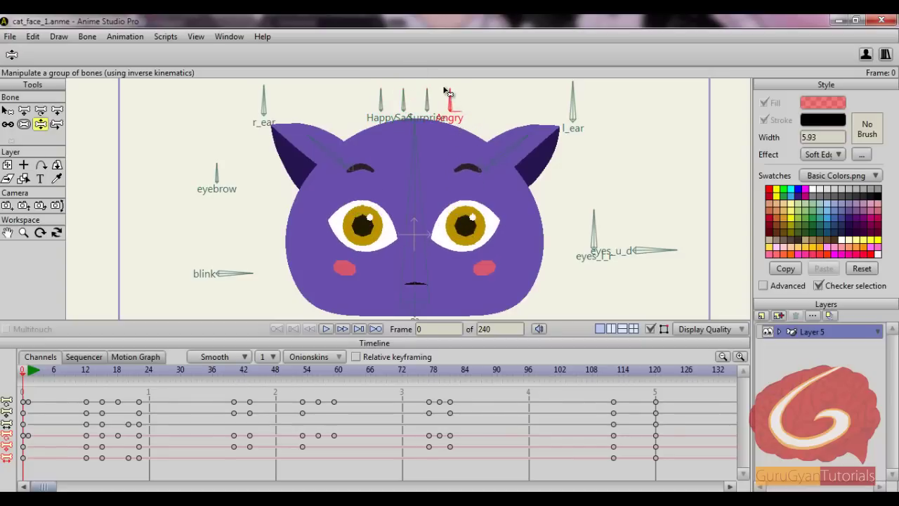
- Test the mouth_happy bone in combination with the Happy bone, and return mouth_happy to its upright position
{"action": "left_click_drag", "start_coordinate": [580, 110], "coordinate": [576, 119]}
{"action": "left_click_drag", "start_coordinate": [577, 189], "coordinate": [546, 155]}
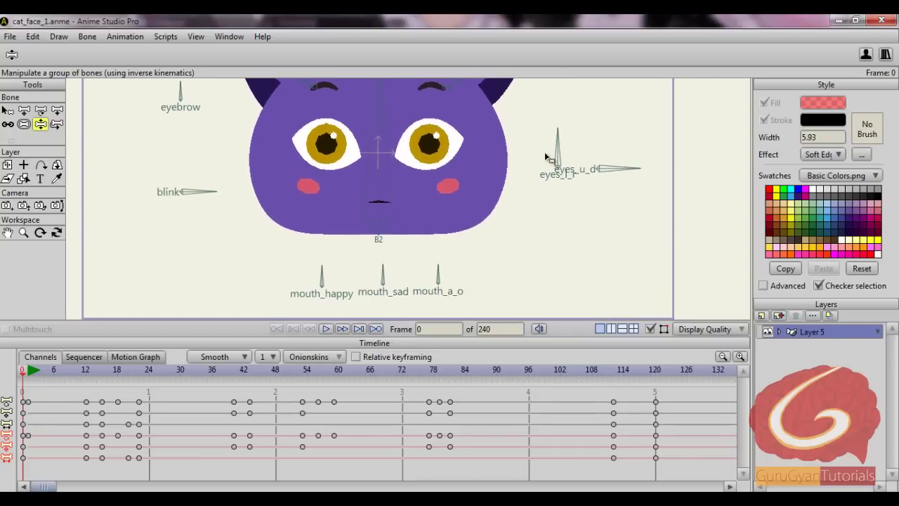
{"action": "scroll", "coordinate": [473, 250], "scroll_direction": "down", "scroll_amount": 2}
{"action": "left_click_drag", "start_coordinate": [473, 253], "coordinate": [510, 255]}
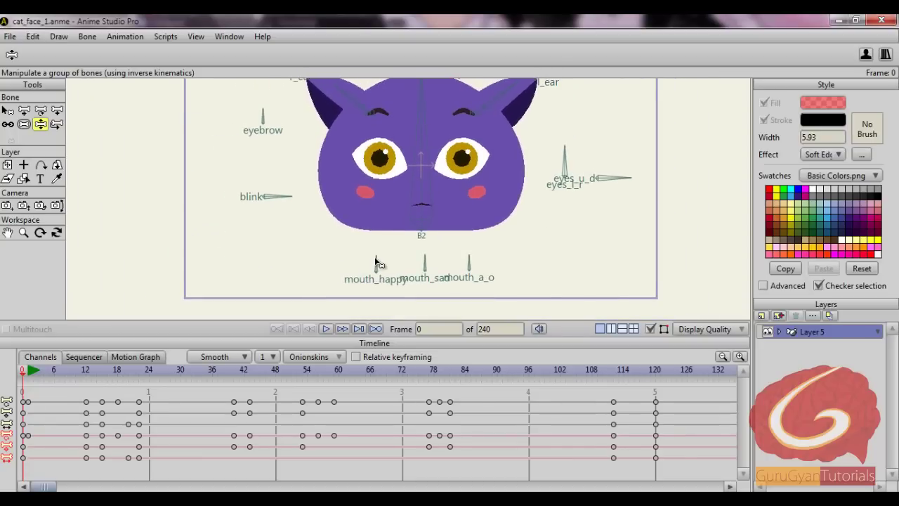
{"action": "left_click_drag", "start_coordinate": [415, 264], "coordinate": [398, 273]}
{"action": "left_click_drag", "start_coordinate": [425, 114], "coordinate": [427, 150]}
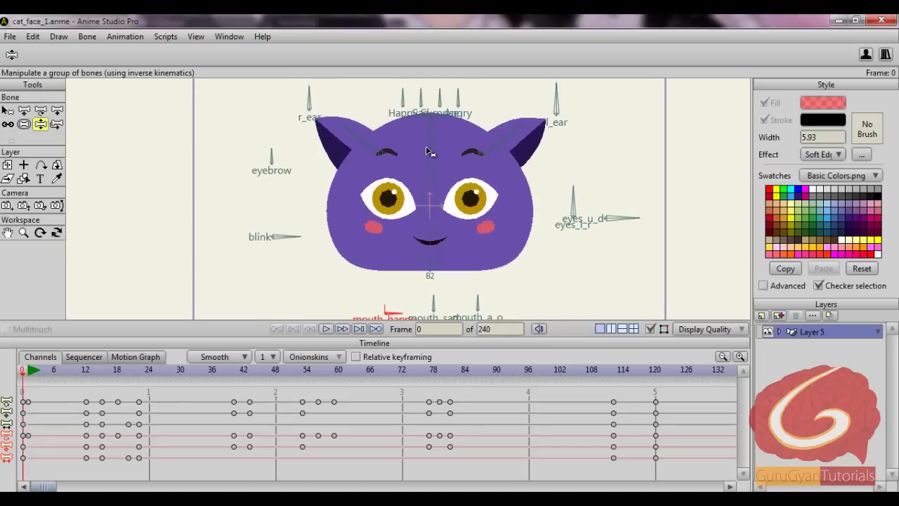
{"action": "mouse_move", "coordinate": [402, 92]}
{"action": "left_mouse_down"}
{"action": "mouse_move", "coordinate": [421, 124]}
{"action": "mouse_move", "coordinate": [400, 89]}
{"action": "left_mouse_up"}
{"action": "left_click_drag", "start_coordinate": [386, 255], "coordinate": [380, 228]}
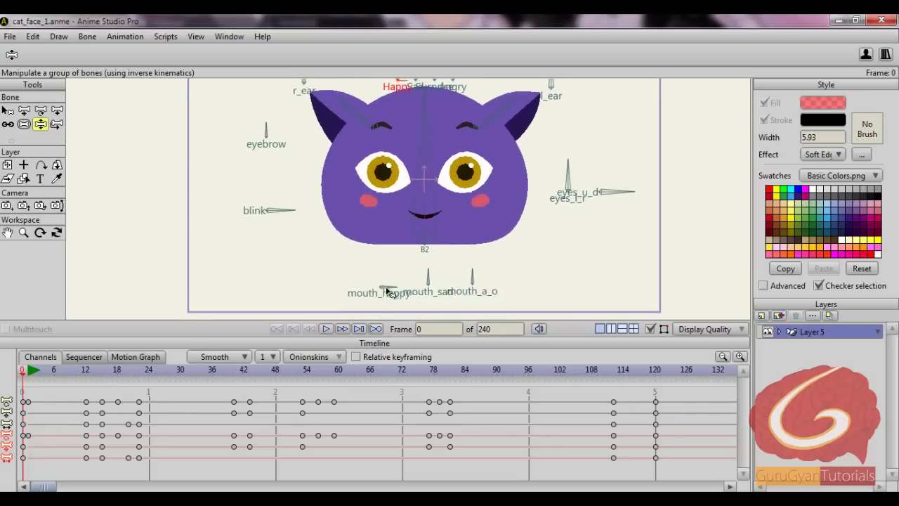
{"action": "left_click_drag", "start_coordinate": [388, 289], "coordinate": [370, 253]}
- Test the mouth_sad bone in combination with the Sad bone, and return mouth_sad to its upright position
{"action": "left_click_drag", "start_coordinate": [428, 274], "coordinate": [448, 291]}
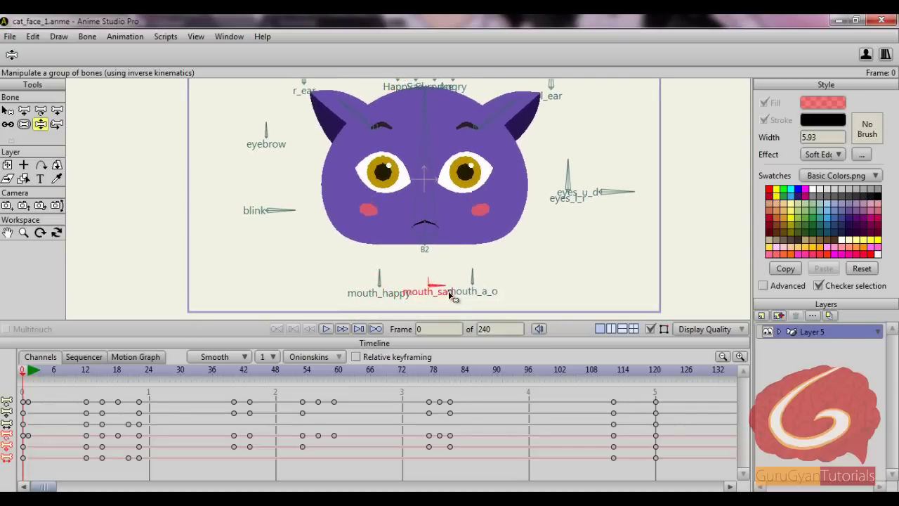
{"action": "left_click_drag", "start_coordinate": [458, 204], "coordinate": [461, 221]}
{"action": "mouse_move", "coordinate": [417, 79]}
{"action": "left_mouse_down"}
{"action": "mouse_move", "coordinate": [436, 110]}
{"action": "mouse_move", "coordinate": [415, 65]}
{"action": "left_mouse_up"}
{"action": "left_click_drag", "start_coordinate": [446, 117], "coordinate": [406, 78]}
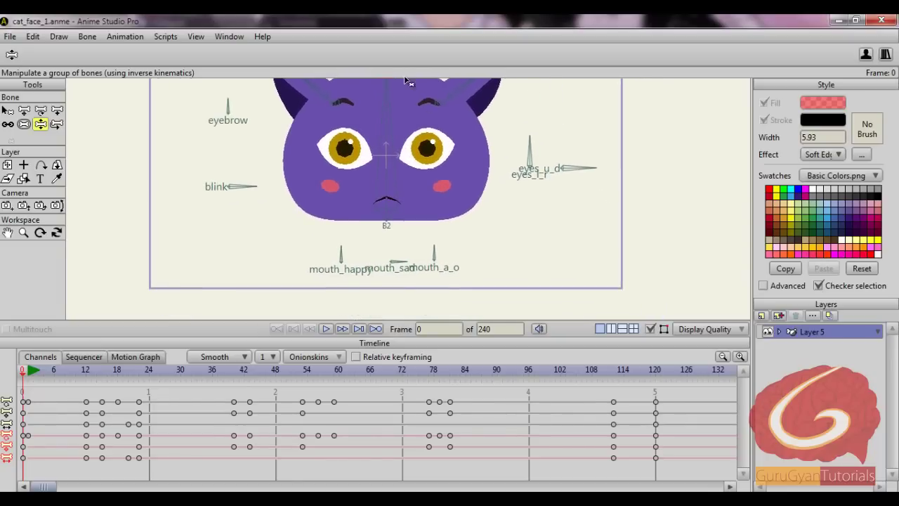
{"action": "left_click_drag", "start_coordinate": [406, 261], "coordinate": [449, 254]}
- Test the mouth_a_o bone by rotating it to check the open mouth shapes
{"action": "scroll", "coordinate": [465, 275], "scroll_direction": "up", "scroll_amount": 2}
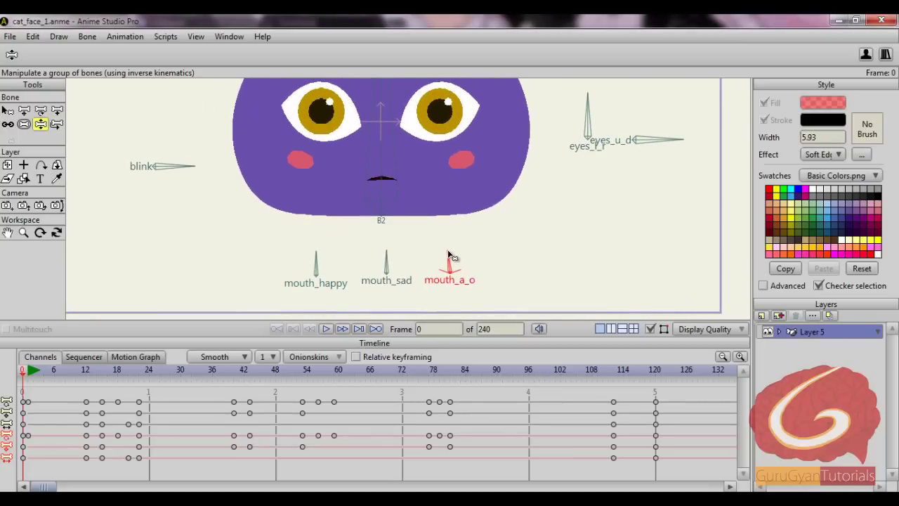
{"action": "mouse_move", "coordinate": [449, 252]}
{"action": "left_mouse_down"}
{"action": "mouse_move", "coordinate": [423, 271]}
{"action": "mouse_move", "coordinate": [452, 250]}
{"action": "mouse_move", "coordinate": [466, 270]}
{"action": "mouse_move", "coordinate": [458, 246]}
{"action": "left_mouse_up"}
{"action": "scroll", "coordinate": [481, 213], "scroll_direction": "down", "scroll_amount": 2}
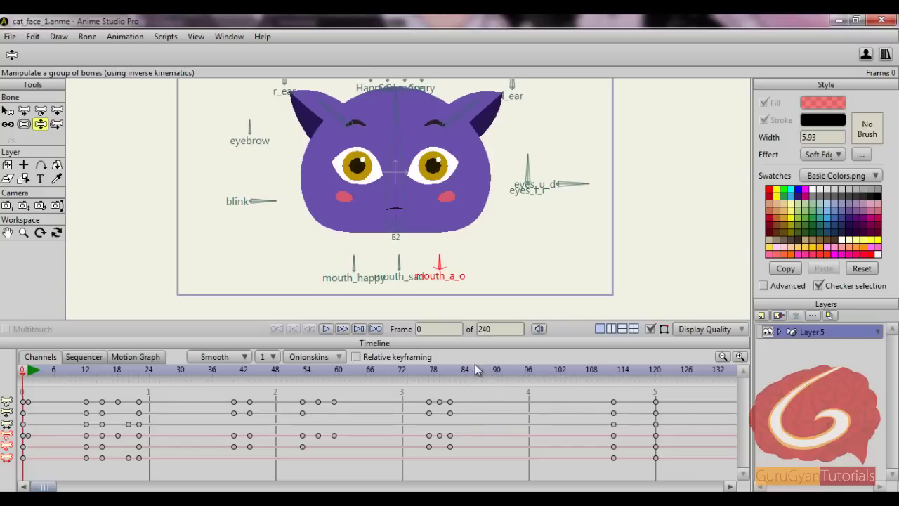
{"action": "scroll", "coordinate": [492, 230], "scroll_direction": "down", "scroll_amount": 1}
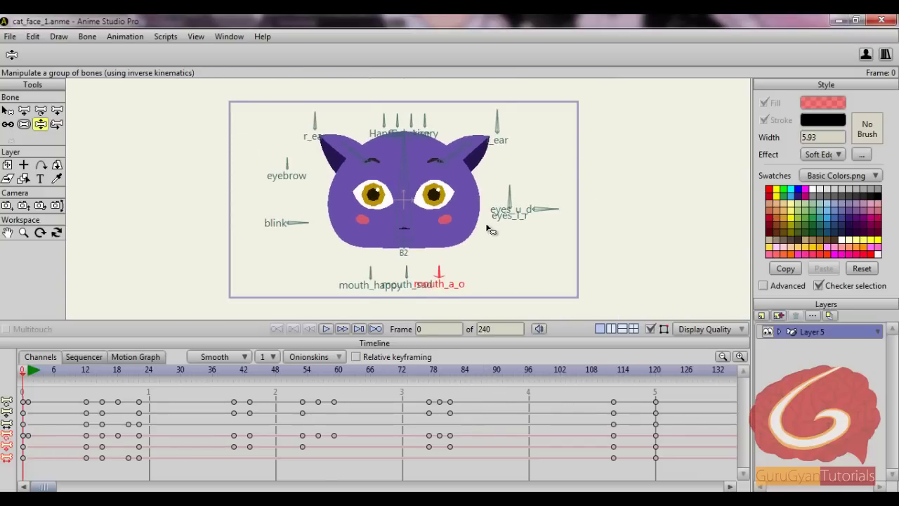
{"action": "left_click_drag", "start_coordinate": [486, 225], "coordinate": [484, 237]}
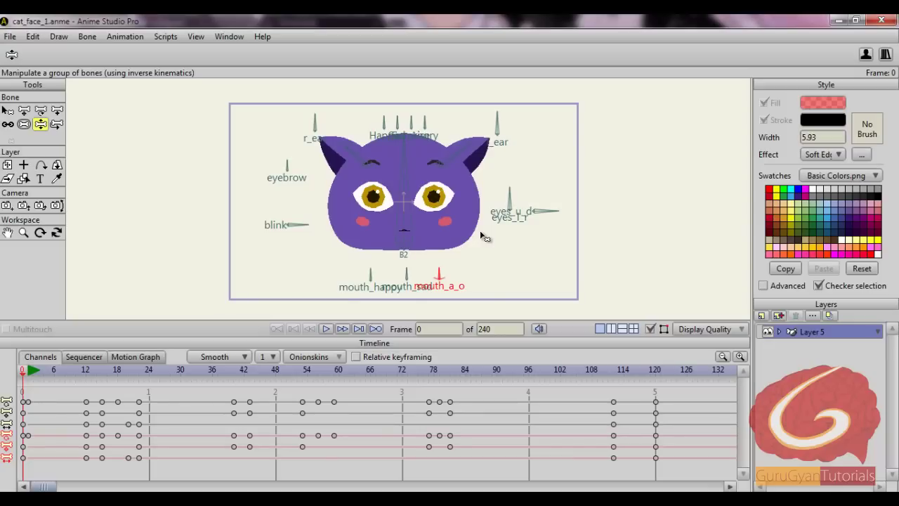
- Select all bones of the rig, hide their name labels, and clear the selection
{"action": "left_click", "coordinate": [7, 110]}
{"action": "left_click_drag", "start_coordinate": [215, 86], "coordinate": [622, 284]}
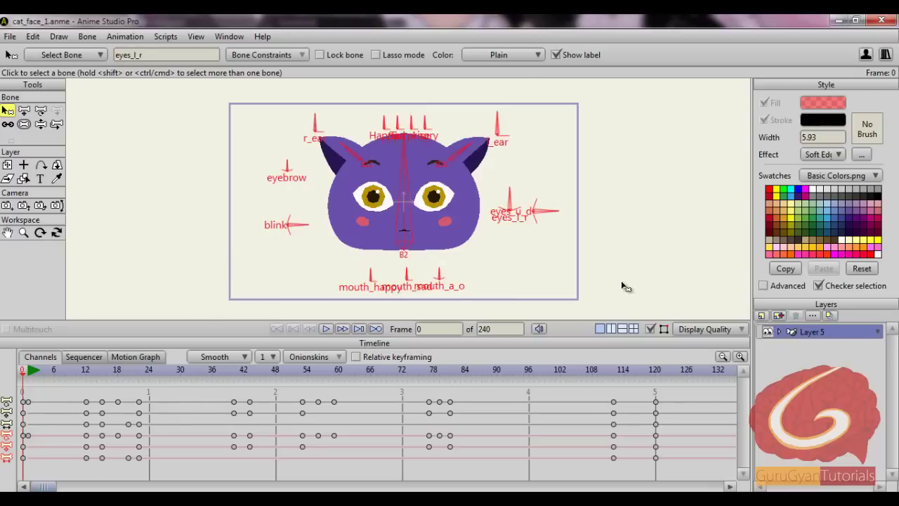
{"action": "left_click", "coordinate": [569, 55]}
{"action": "left_click", "coordinate": [622, 227]}
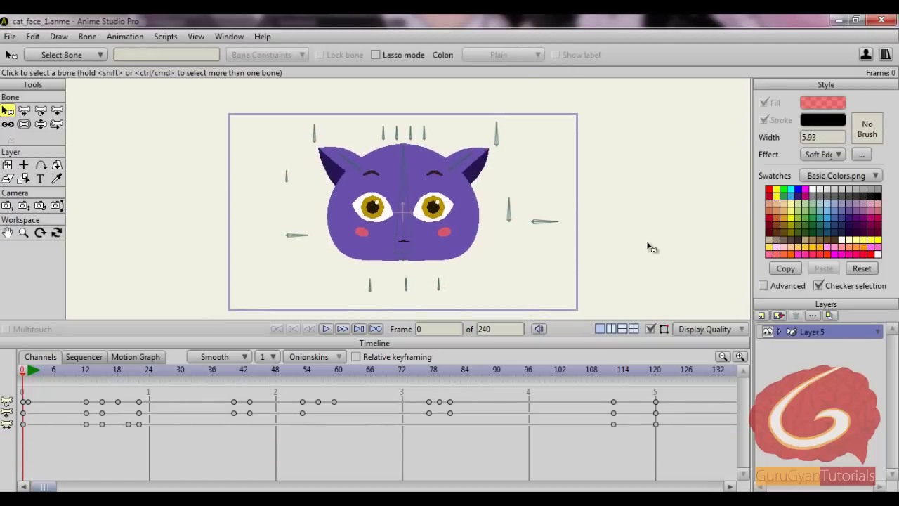
- Hide the finished cat rig in Layer 5 and add a new vector layer named face
{"action": "scroll", "coordinate": [641, 219], "scroll_direction": "up", "scroll_amount": 2}
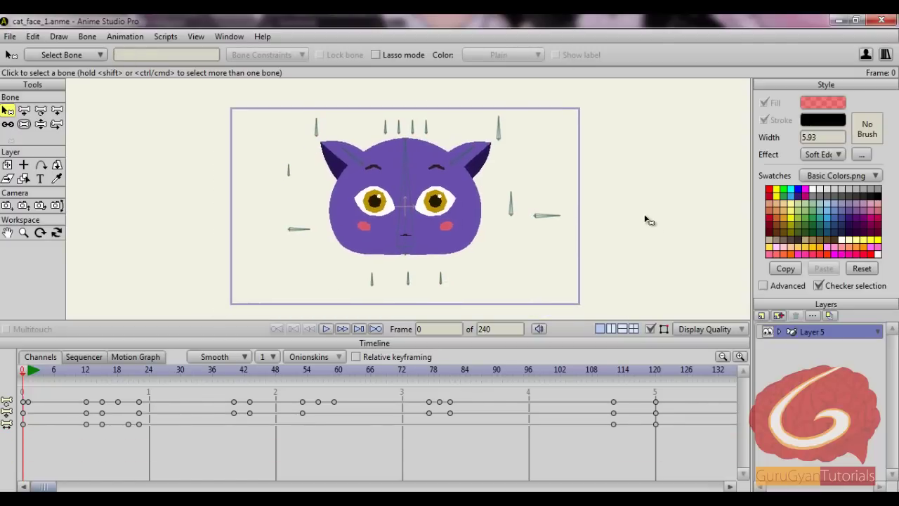
{"action": "left_click", "coordinate": [768, 331]}
{"action": "left_click", "coordinate": [761, 316]}
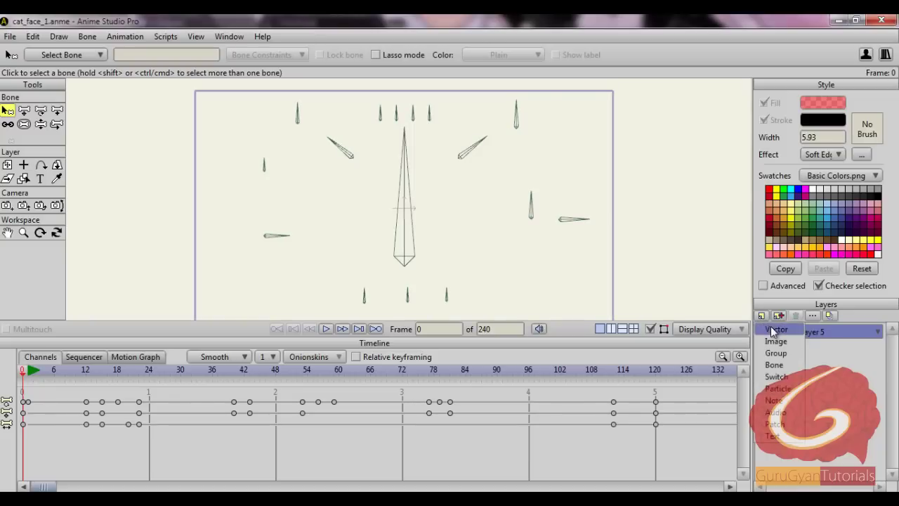
{"action": "left_click", "coordinate": [775, 329]}
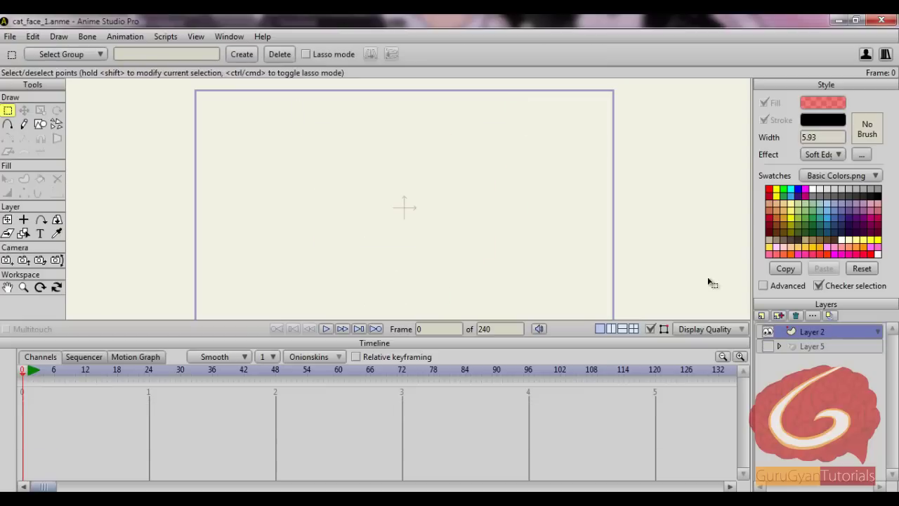
{"action": "double_click", "coordinate": [809, 332]}
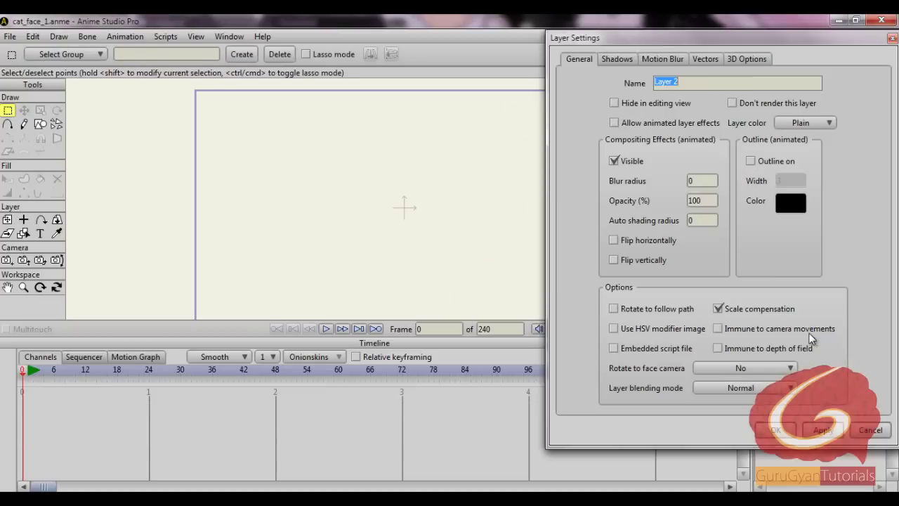
{"action": "type", "text": "face"}
{"action": "key", "text": "Return"}
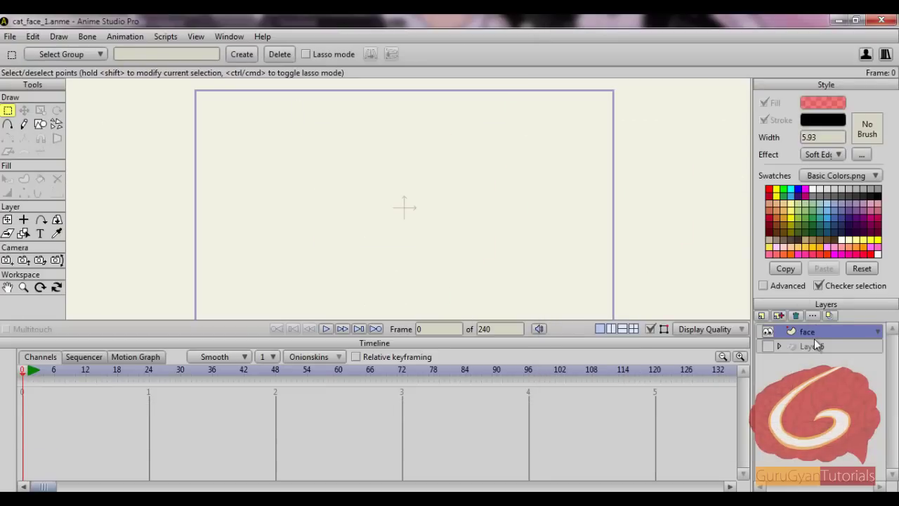
- Draw a large circle centred on the canvas origin in the face layer, nearly as tall as the frame
{"action": "left_click", "coordinate": [40, 124]}
{"action": "scroll", "coordinate": [344, 174], "scroll_direction": "down", "scroll_amount": 3}
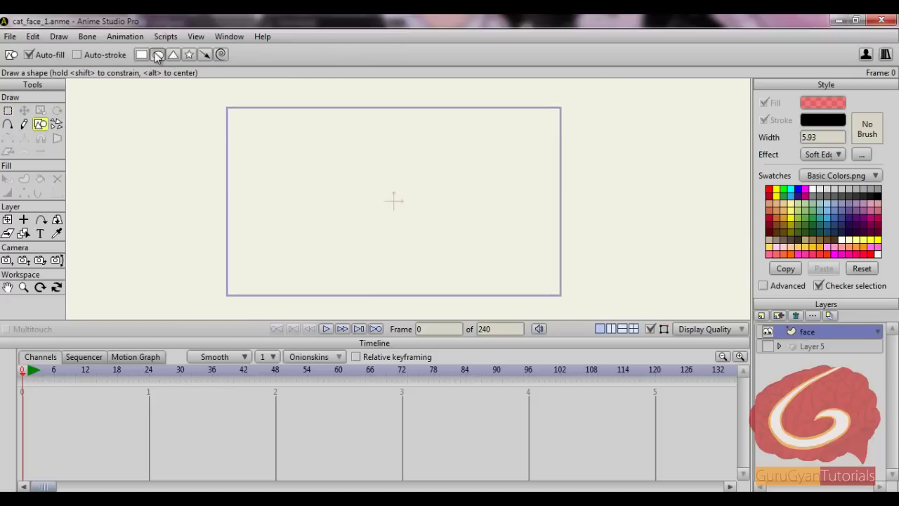
{"action": "left_click", "coordinate": [157, 55]}
{"action": "left_click_drag", "start_coordinate": [395, 201], "coordinate": [470, 281]}
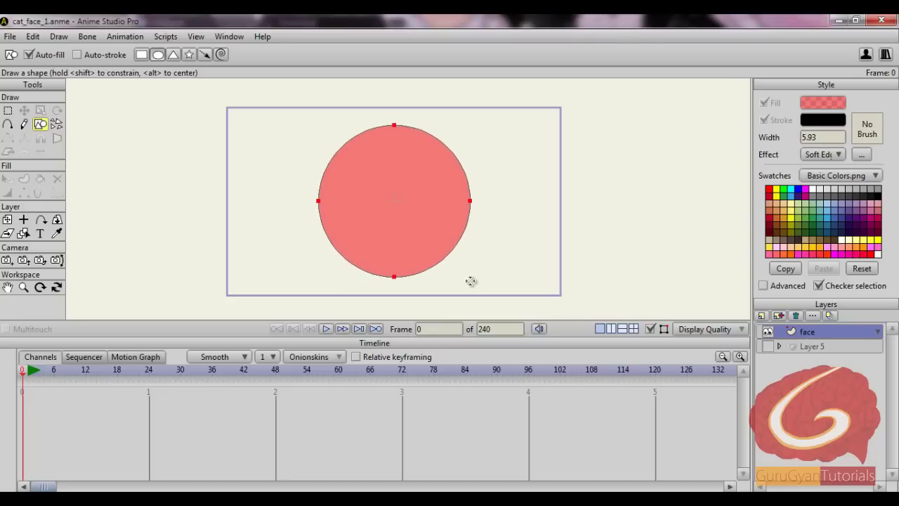
- Set the circle's fill to purple 6D2BF3 with alpha 255, and deselect its points
{"action": "left_click", "coordinate": [7, 178]}
{"action": "left_click", "coordinate": [383, 182]}
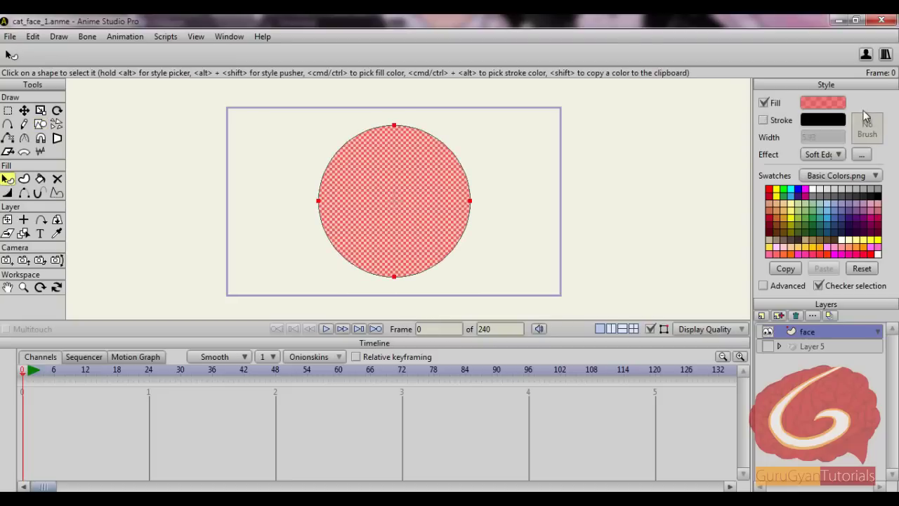
{"action": "left_click", "coordinate": [833, 105]}
{"action": "mouse_move", "coordinate": [494, 247]}
{"action": "left_mouse_down"}
{"action": "mouse_move", "coordinate": [500, 225]}
{"action": "mouse_move", "coordinate": [461, 247]}
{"action": "left_mouse_up"}
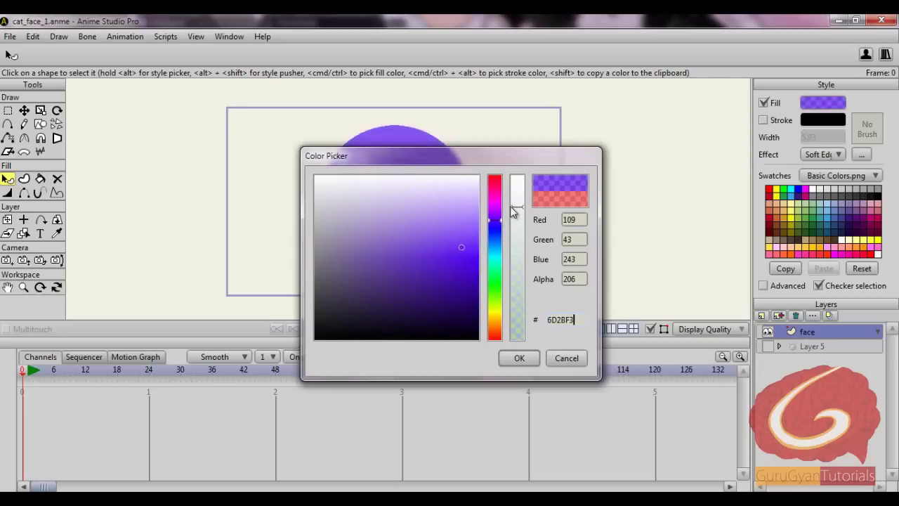
{"action": "left_click", "coordinate": [580, 278]}
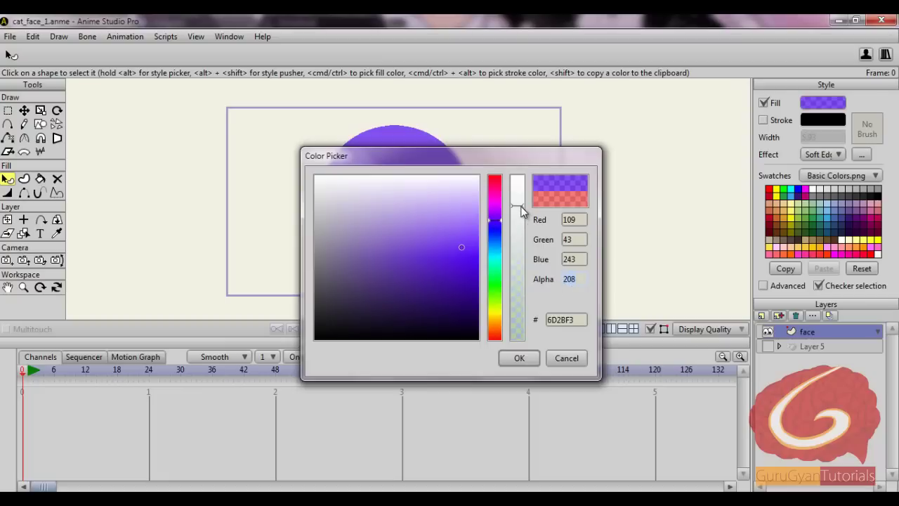
{"action": "left_click_drag", "start_coordinate": [519, 209], "coordinate": [516, 178]}
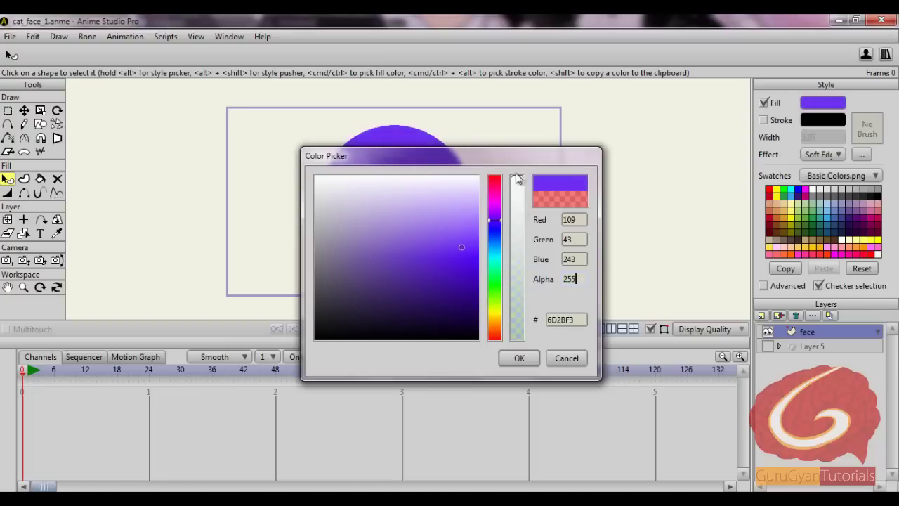
{"action": "left_click", "coordinate": [519, 359]}
{"action": "left_click", "coordinate": [8, 111]}
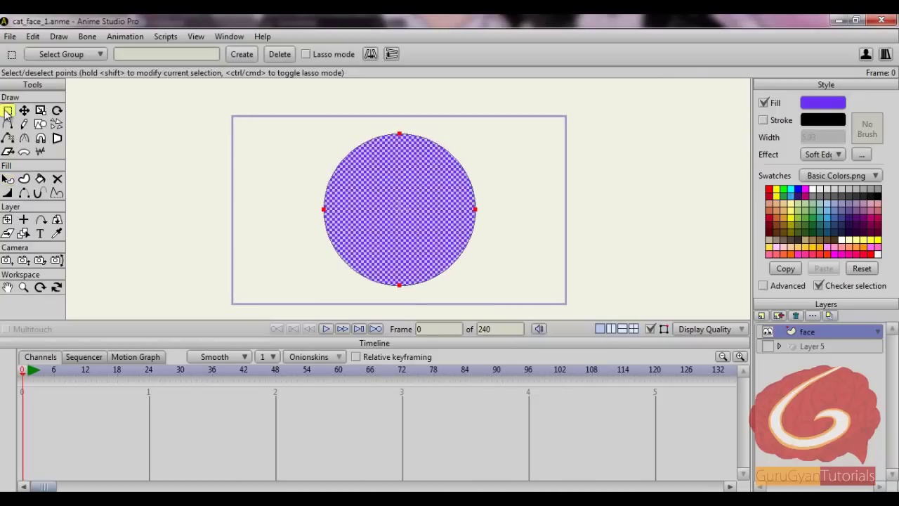
{"action": "left_click", "coordinate": [116, 169]}
{"action": "left_click", "coordinate": [7, 179]}
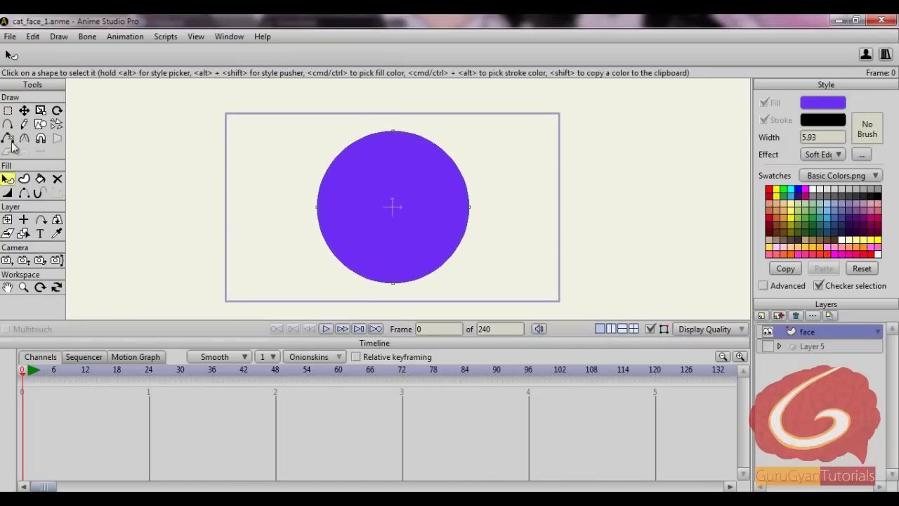
- Move the circle's two side points straight down to X 0, Y -0.3499 so the head widens toward its base
{"action": "key", "text": "g"}
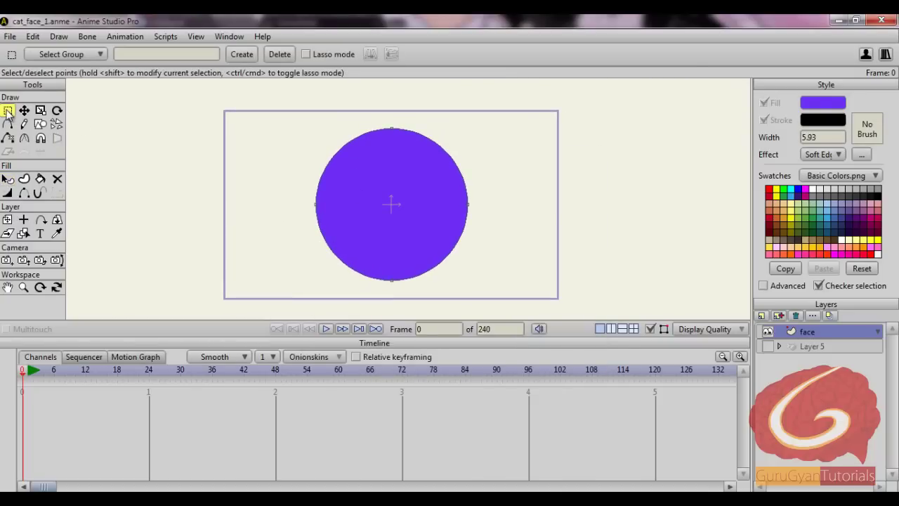
{"action": "left_click_drag", "start_coordinate": [327, 270], "coordinate": [430, 314]}
{"action": "left_click_drag", "start_coordinate": [278, 176], "coordinate": [570, 251]}
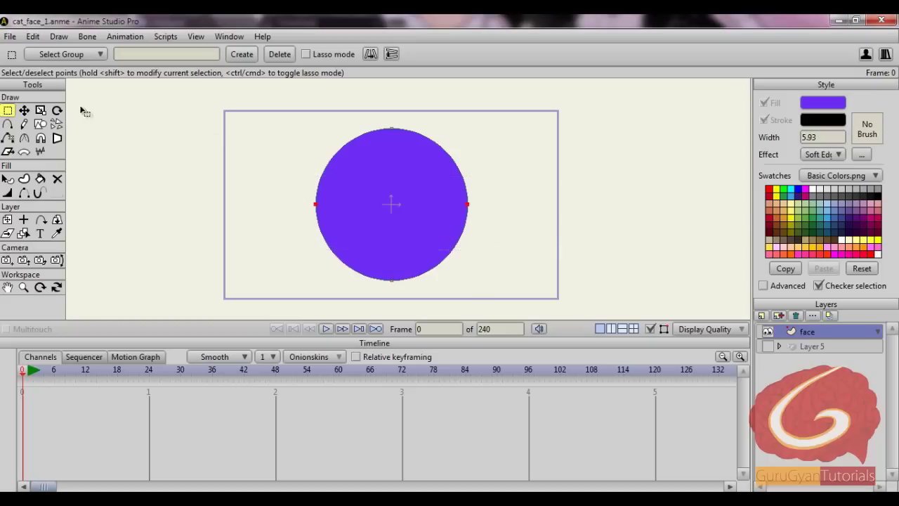
{"action": "left_click", "coordinate": [24, 111]}
{"action": "left_click_drag", "start_coordinate": [492, 178], "coordinate": [497, 203]}
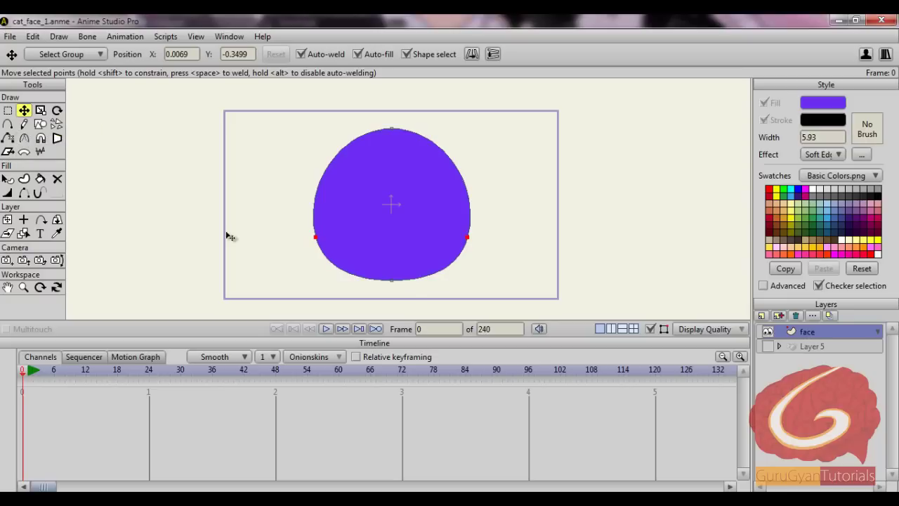
{"action": "mouse_move", "coordinate": [491, 233]}
{"action": "left_mouse_down"}
{"action": "mouse_move", "coordinate": [496, 208]}
{"action": "mouse_move", "coordinate": [491, 223]}
{"action": "left_mouse_up"}
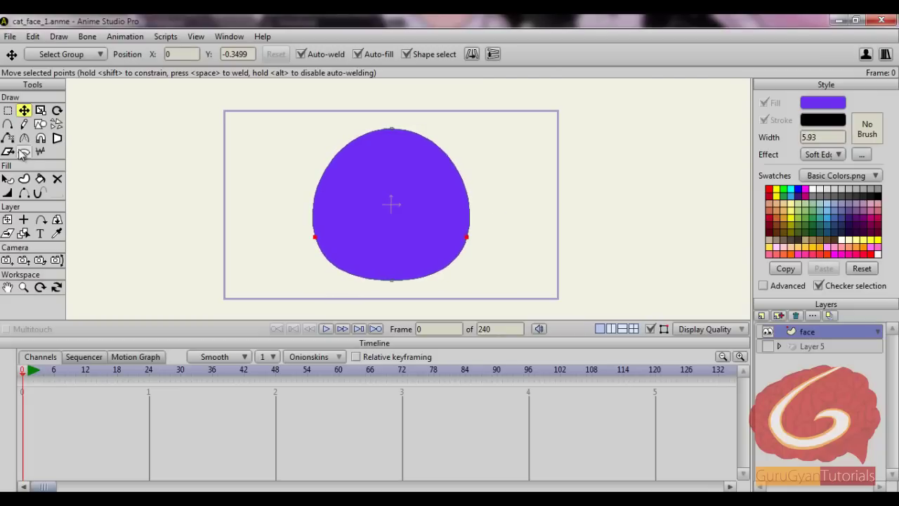
- Increase the curvature through the head's bottom point to give the shape a flatter, broader base
{"action": "left_click", "coordinate": [7, 110]}
{"action": "left_click_drag", "start_coordinate": [389, 281], "coordinate": [414, 308]}
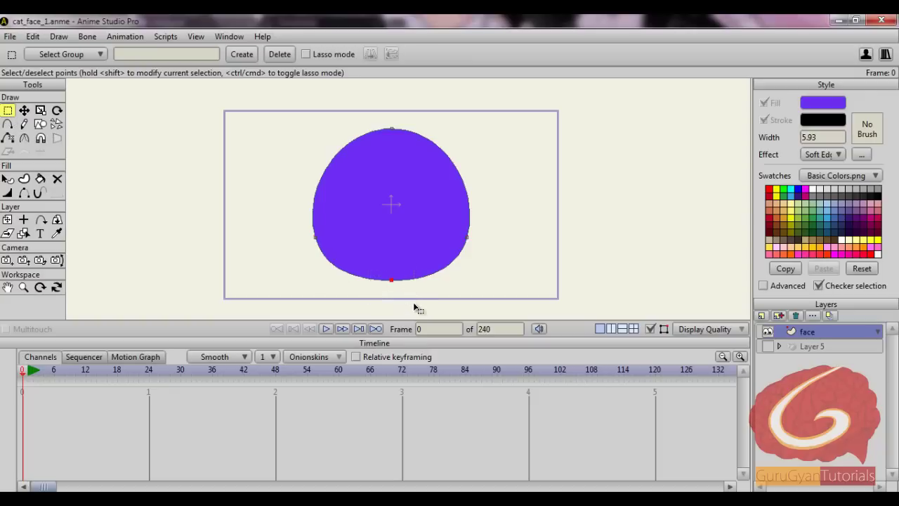
{"action": "left_click", "coordinate": [24, 140]}
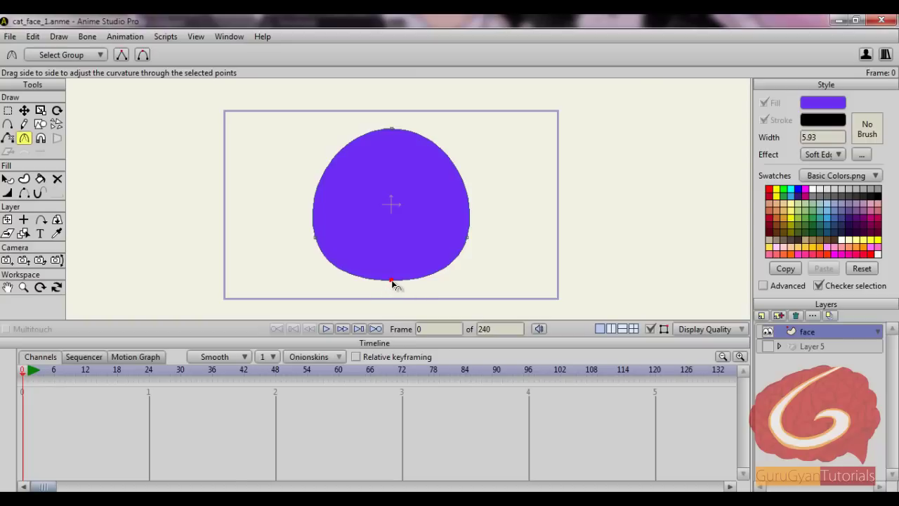
{"action": "left_click_drag", "start_coordinate": [391, 284], "coordinate": [491, 292]}
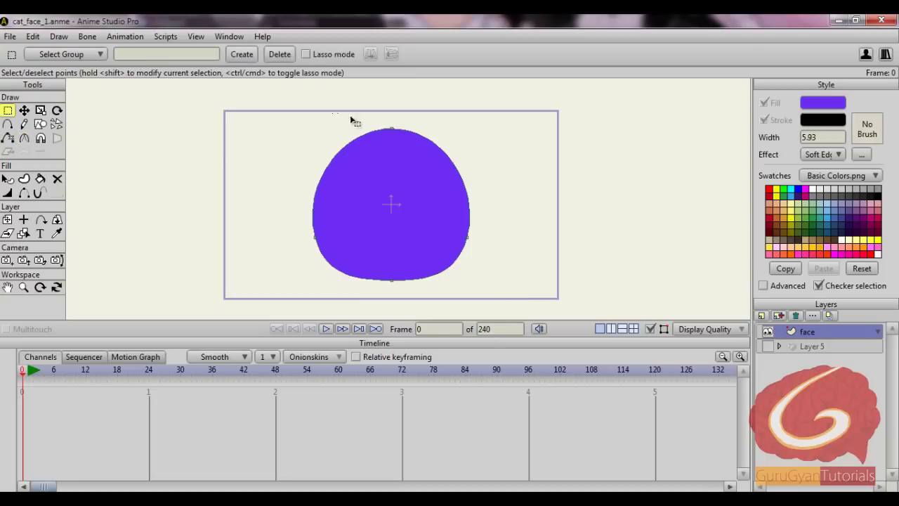
- Lower the head's top point slightly to make the head shorter, undoing a first move that goes too far
{"action": "left_click_drag", "start_coordinate": [353, 120], "coordinate": [434, 150]}
{"action": "left_click", "coordinate": [24, 112]}
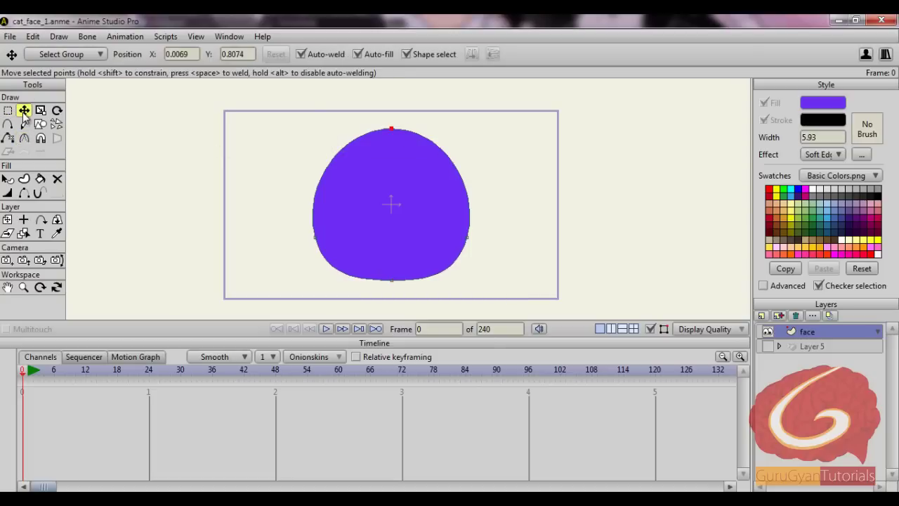
{"action": "left_click_drag", "start_coordinate": [395, 131], "coordinate": [395, 175]}
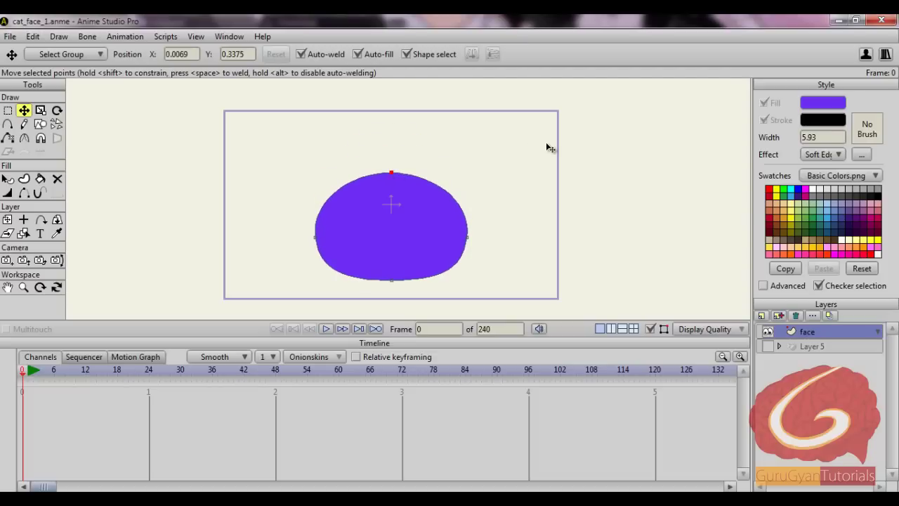
{"action": "key", "text": "ctrl+z"}
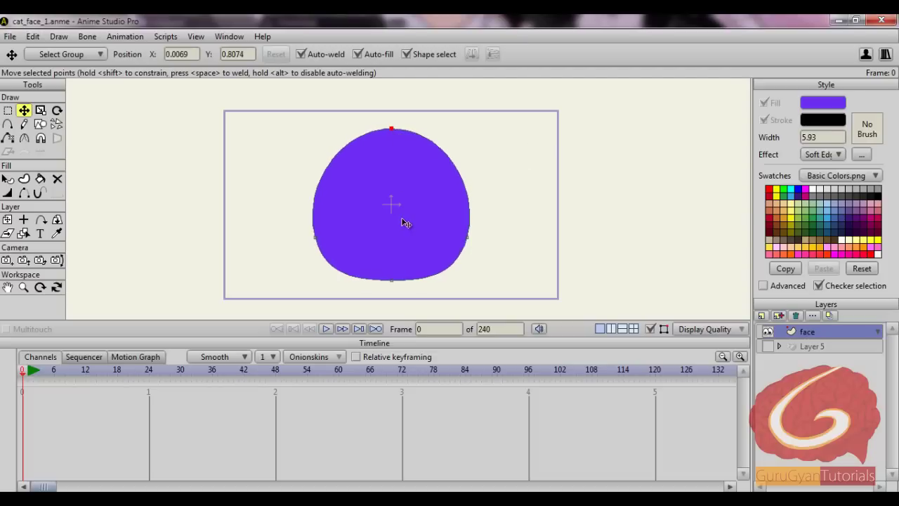
{"action": "left_click_drag", "start_coordinate": [394, 133], "coordinate": [391, 150]}
{"action": "left_click", "coordinate": [8, 111]}
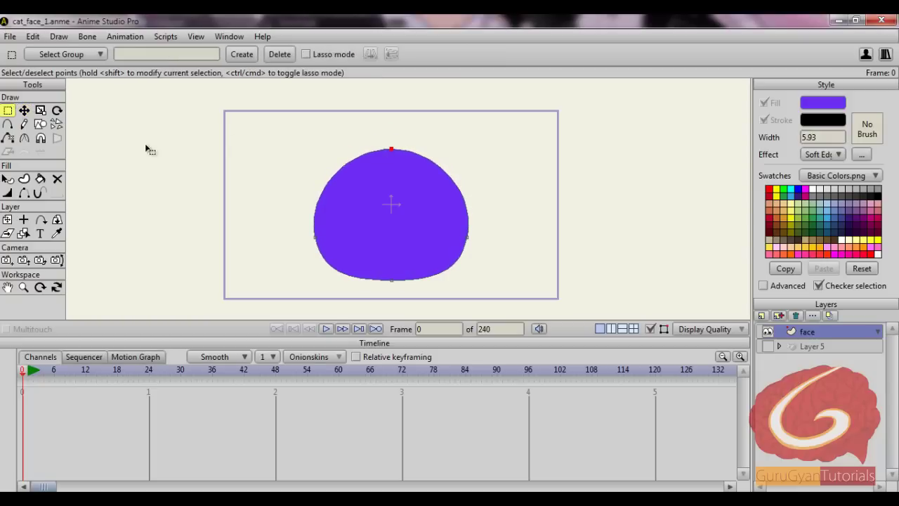
- Draw a small circle for an eye on the left half of the head in the face layer
{"action": "scroll", "coordinate": [337, 202], "scroll_direction": "up", "scroll_amount": 2}
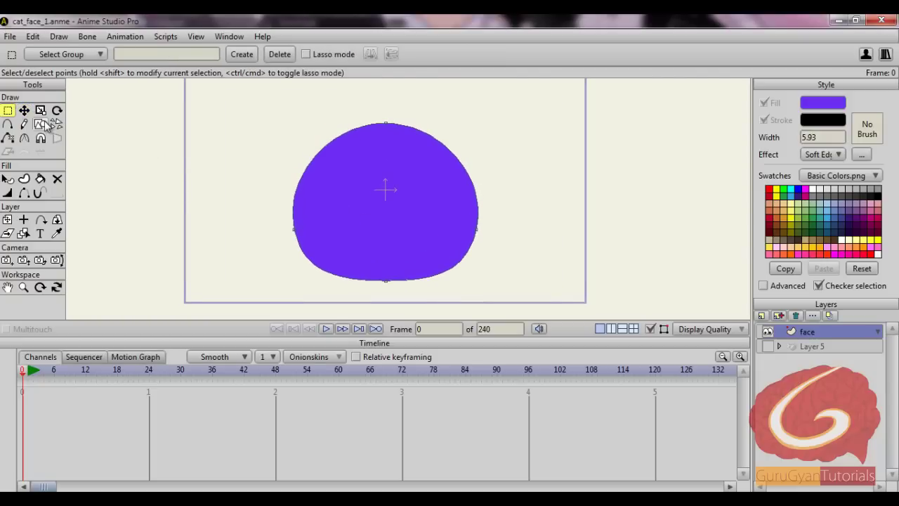
{"action": "left_click_drag", "start_coordinate": [176, 166], "coordinate": [175, 161]}
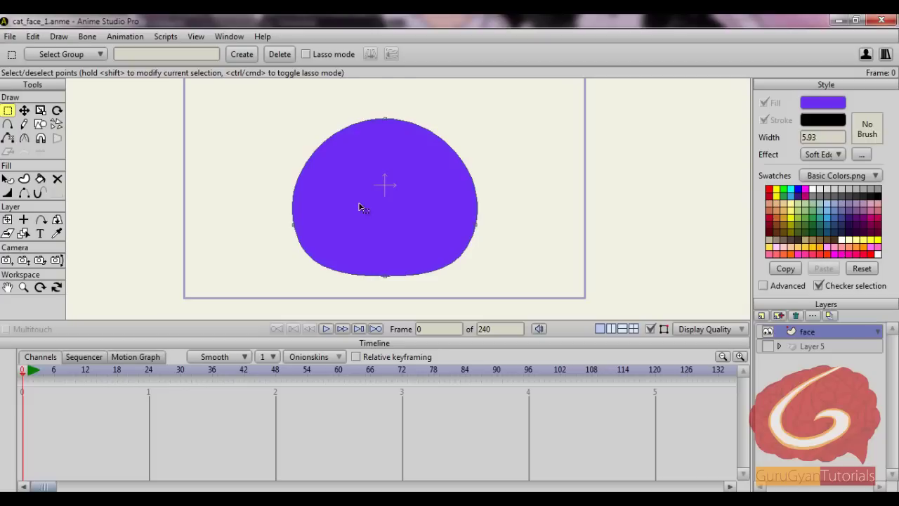
{"action": "left_click", "coordinate": [40, 124]}
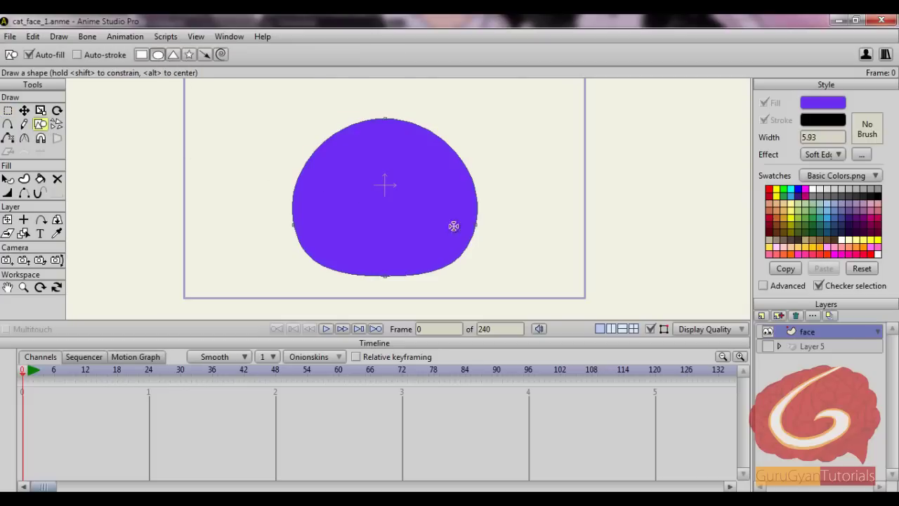
{"action": "left_click_drag", "start_coordinate": [462, 225], "coordinate": [460, 220]}
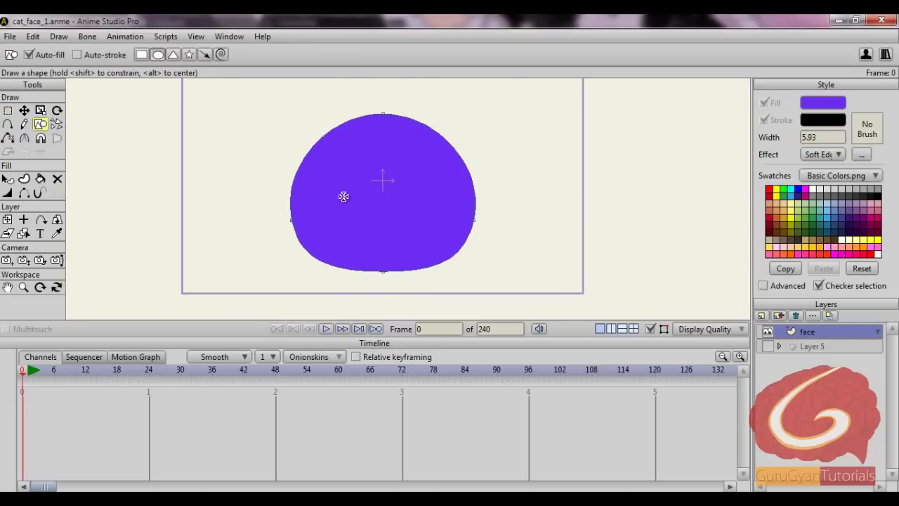
{"action": "left_click_drag", "start_coordinate": [341, 194], "coordinate": [365, 225]}
- Set the eye circle's fill to white FFFFFF with alpha 255 and nudge it slightly up and to the right
{"action": "left_click", "coordinate": [8, 178]}
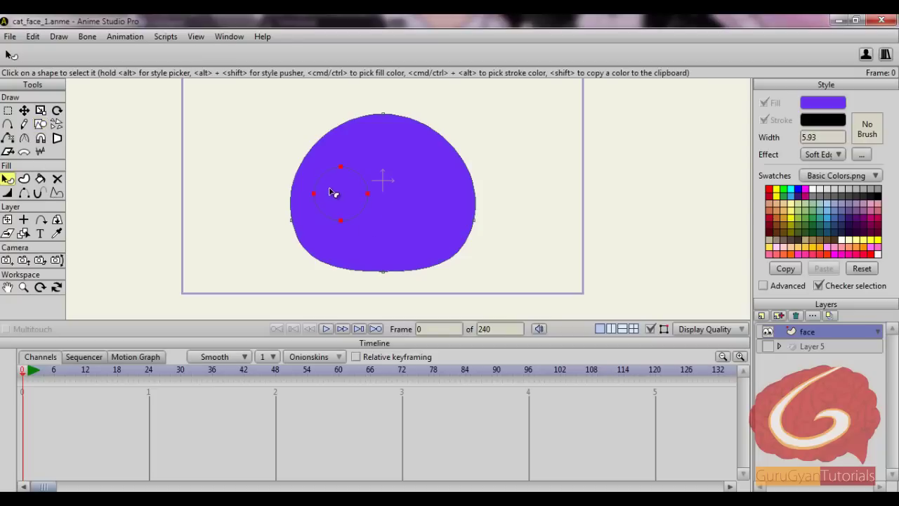
{"action": "left_click", "coordinate": [825, 106]}
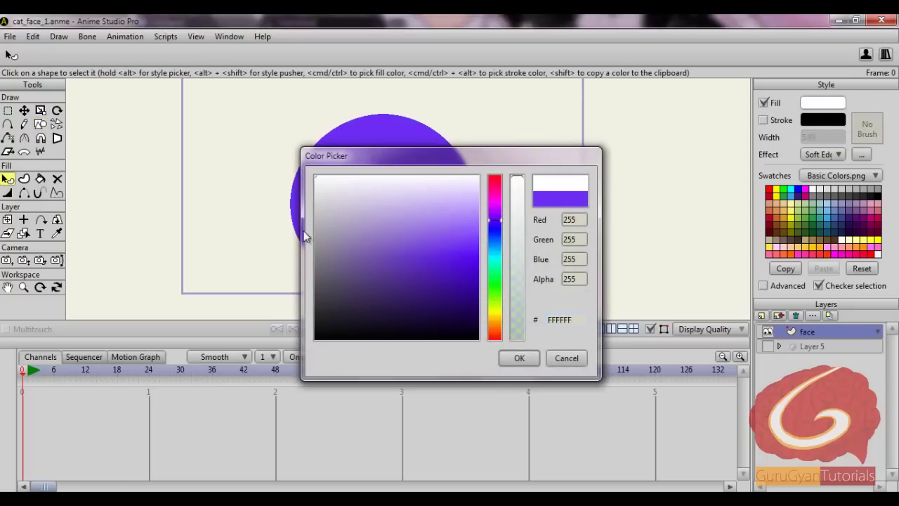
{"action": "left_click", "coordinate": [509, 356]}
{"action": "left_click_drag", "start_coordinate": [505, 290], "coordinate": [513, 293]}
{"action": "scroll", "coordinate": [512, 292], "scroll_direction": "up", "scroll_amount": 1}
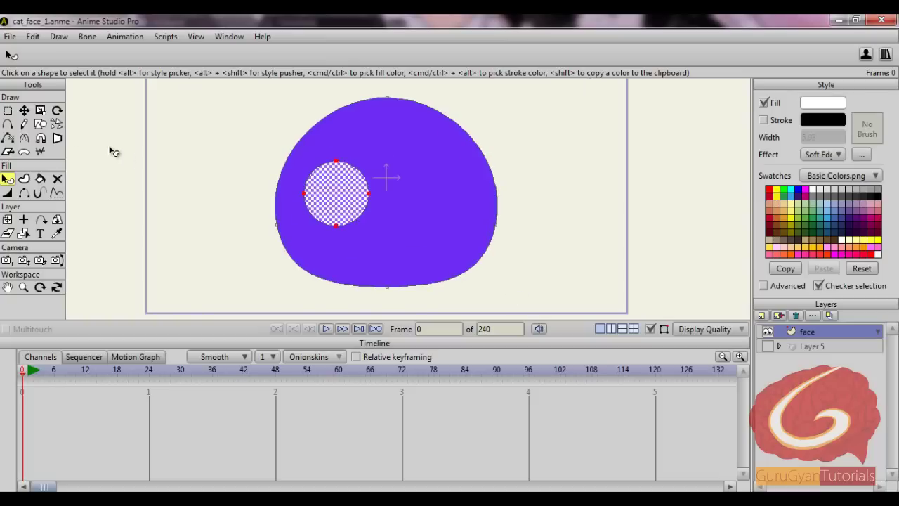
{"action": "left_click", "coordinate": [24, 110]}
{"action": "left_click_drag", "start_coordinate": [351, 191], "coordinate": [357, 190]}
- Reduce the curvature at the eye circle's left and right points to form pointed corners
{"action": "left_click", "coordinate": [8, 110]}
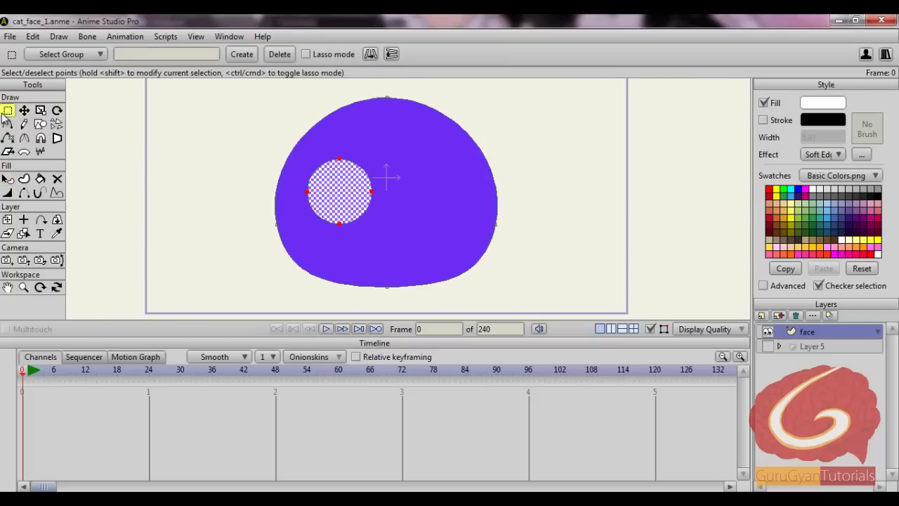
{"action": "left_click_drag", "start_coordinate": [294, 184], "coordinate": [324, 199]}
{"action": "left_click_drag", "start_coordinate": [367, 180], "coordinate": [392, 209]}
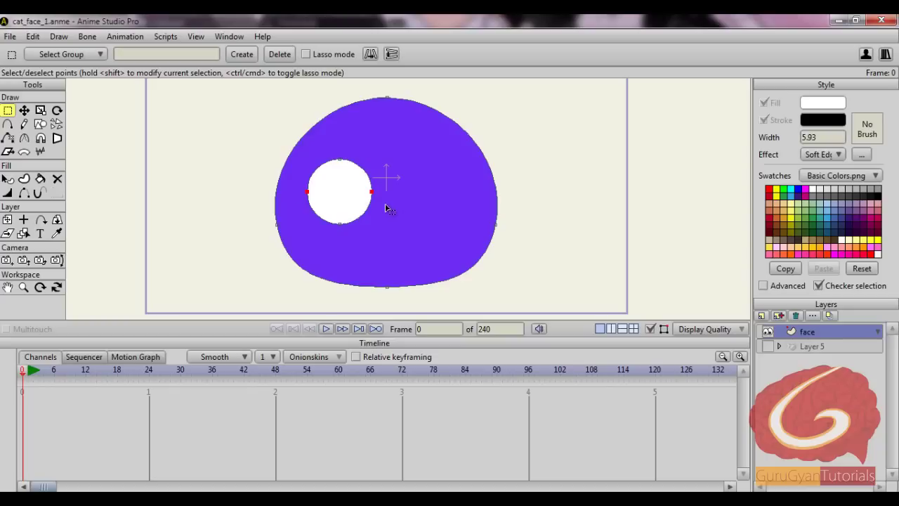
{"action": "left_click", "coordinate": [26, 140]}
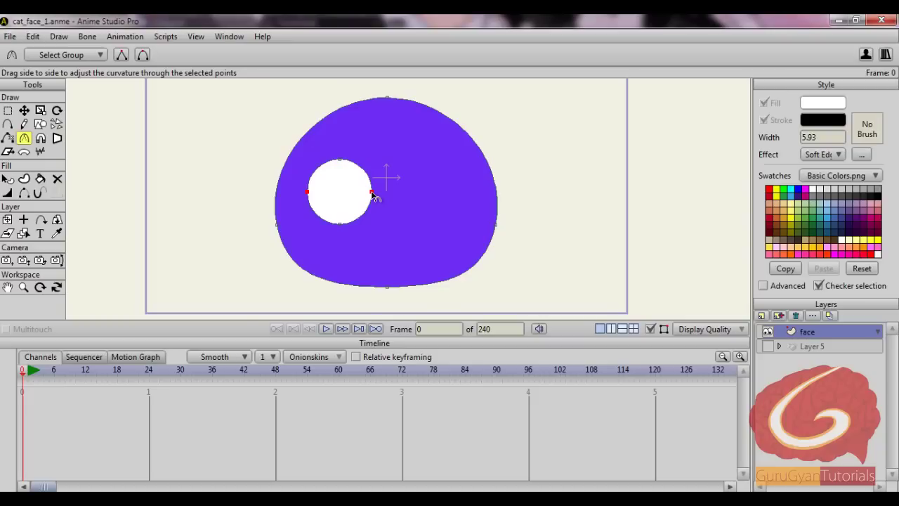
{"action": "left_click", "coordinate": [121, 56]}
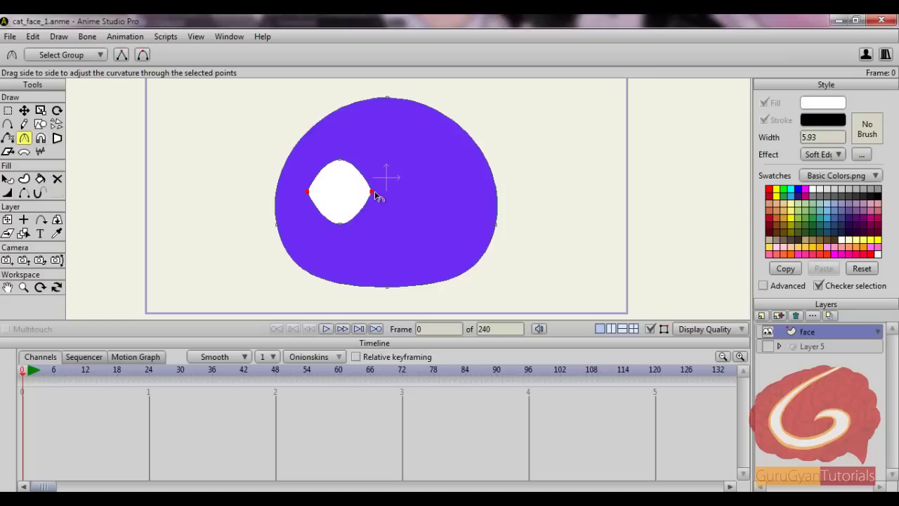
{"action": "left_click_drag", "start_coordinate": [377, 196], "coordinate": [646, 213]}
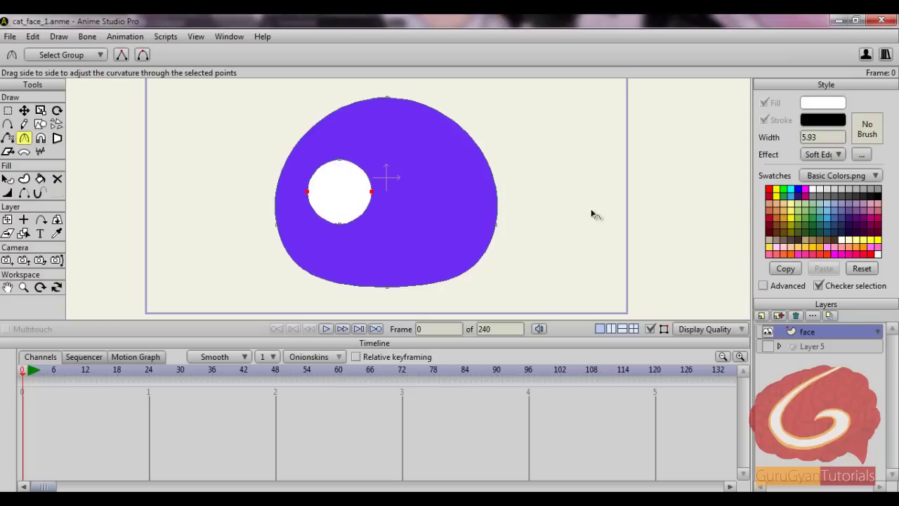
{"action": "left_click_drag", "start_coordinate": [592, 214], "coordinate": [286, 210]}
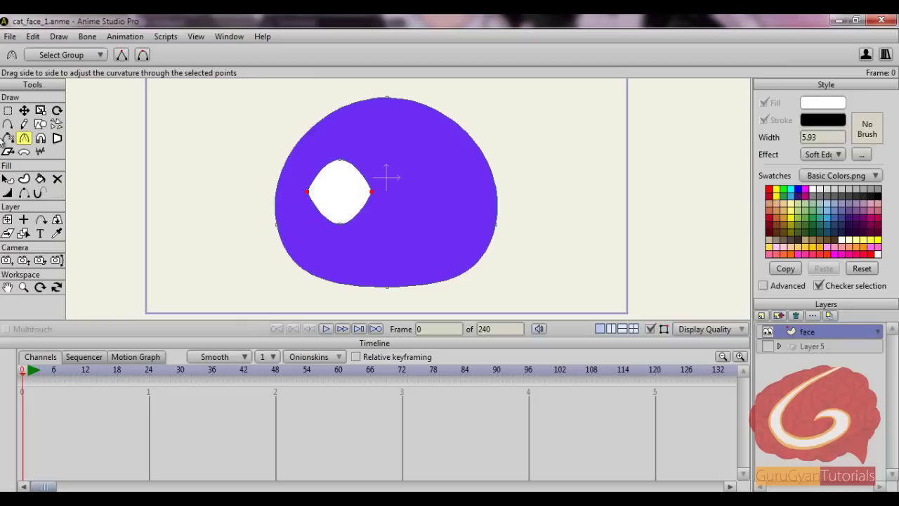
- Rotate the whole white eye shape slightly clockwise so its inner corner sits lower than its outer corner
{"action": "left_click", "coordinate": [8, 111]}
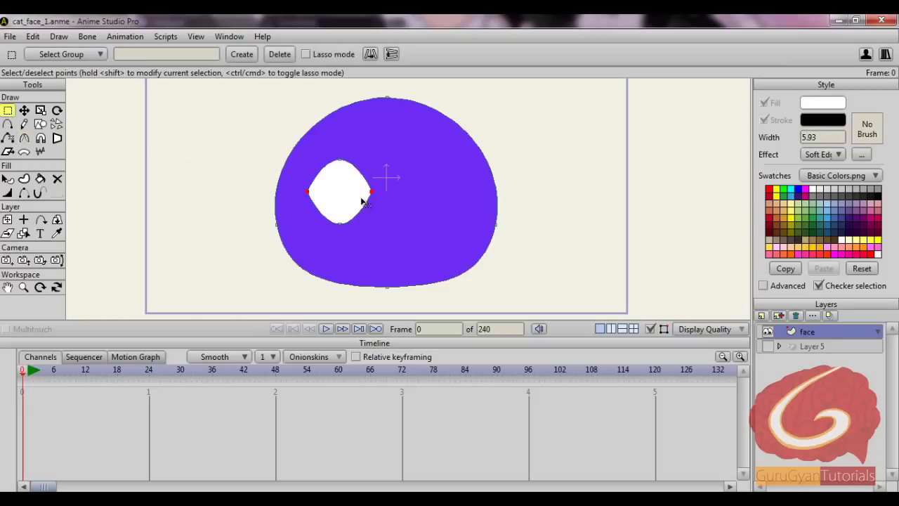
{"action": "left_click", "coordinate": [57, 110]}
{"action": "left_click", "coordinate": [364, 151]}
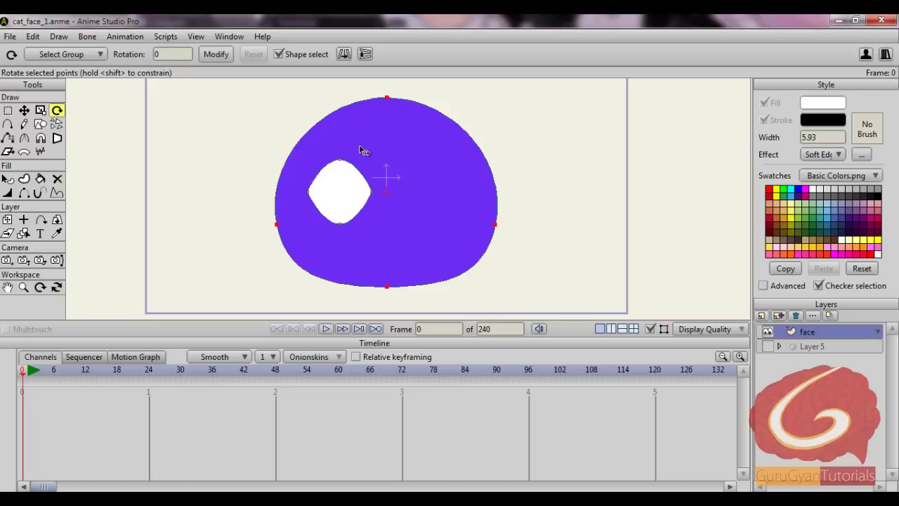
{"action": "left_click", "coordinate": [357, 177]}
{"action": "left_click_drag", "start_coordinate": [582, 167], "coordinate": [589, 223]}
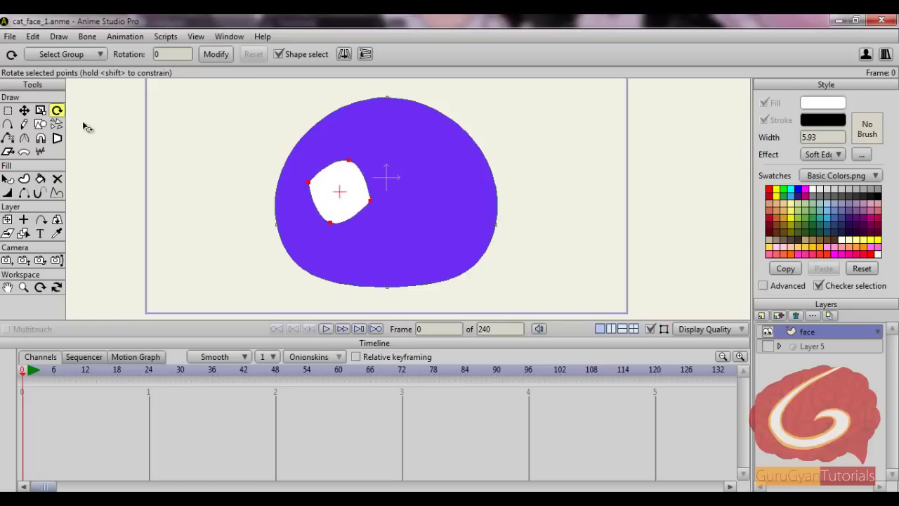
- Move the eye's top point down and its bottom point up to make the eye narrower
{"action": "left_click", "coordinate": [8, 110]}
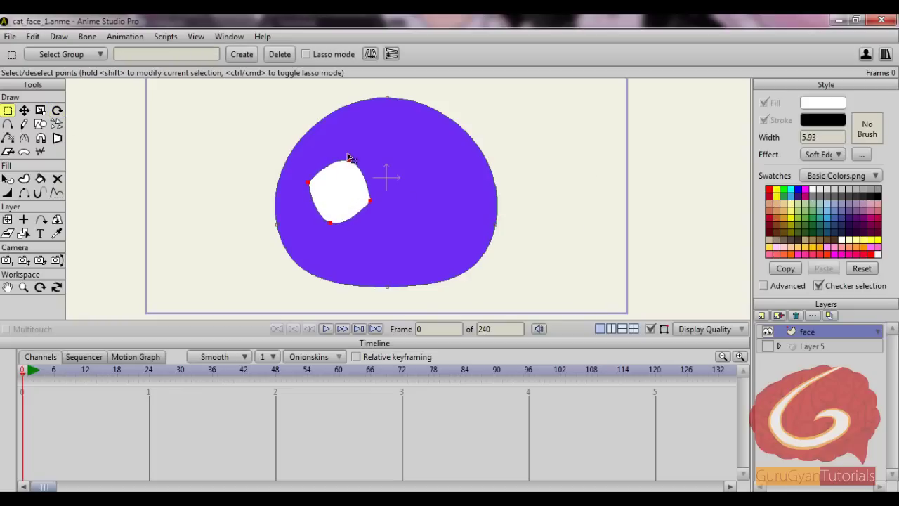
{"action": "left_click", "coordinate": [24, 110]}
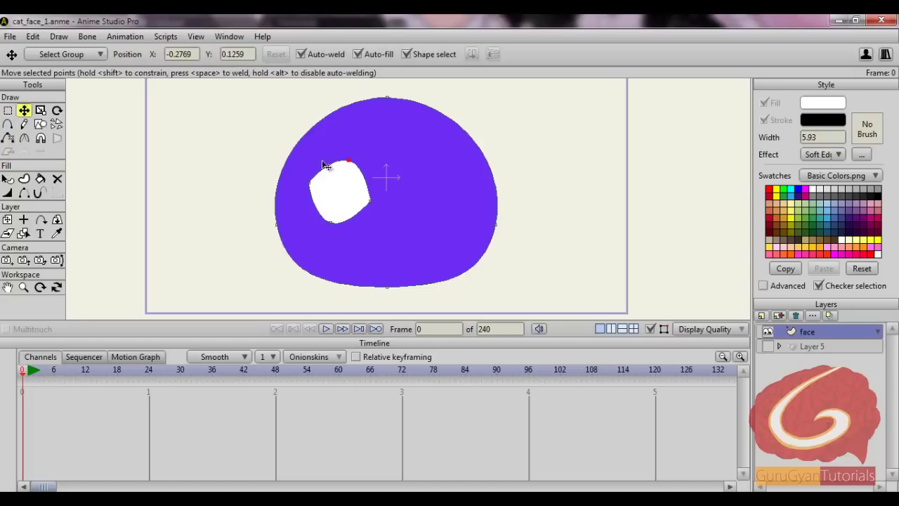
{"action": "left_click", "coordinate": [349, 163]}
{"action": "left_click_drag", "start_coordinate": [350, 163], "coordinate": [347, 173]}
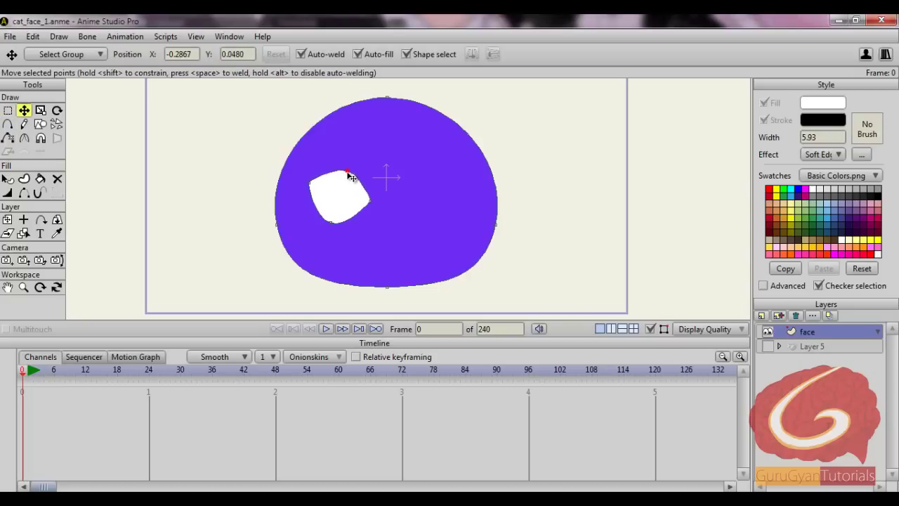
{"action": "left_click_drag", "start_coordinate": [328, 227], "coordinate": [332, 214]}
{"action": "key", "text": "ctrl+z"}
- Increase the curvature through the eye's top and bottom points to round the eyelid edges, and clear the selection
{"action": "left_click", "coordinate": [8, 111]}
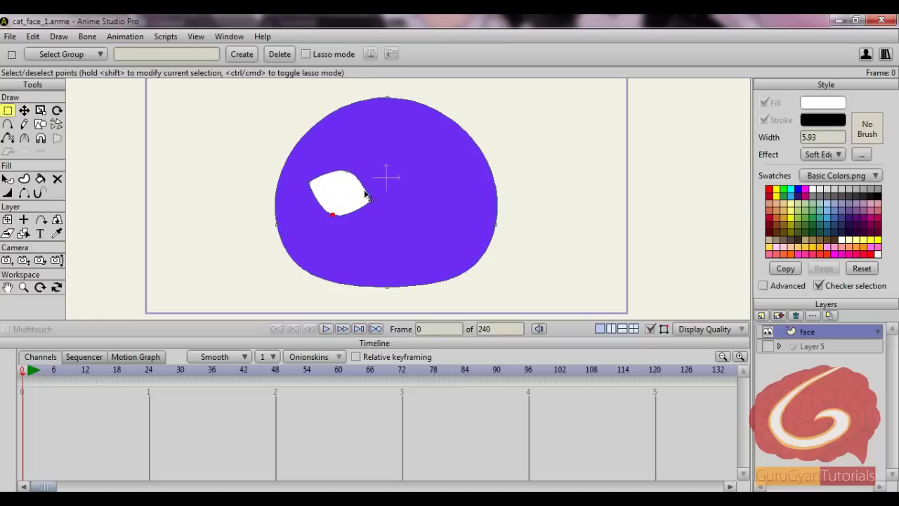
{"action": "left_click", "coordinate": [347, 171]}
{"action": "left_click", "coordinate": [333, 214], "text": "shift"}
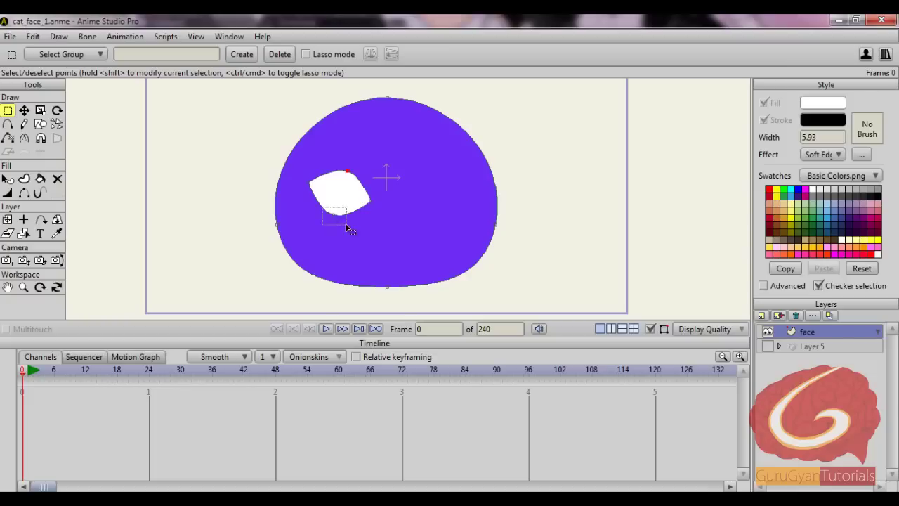
{"action": "left_click", "coordinate": [24, 138]}
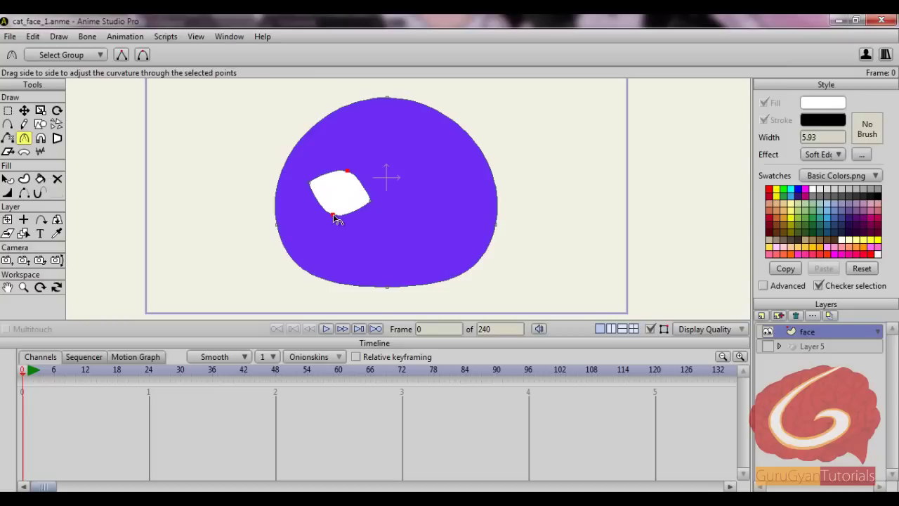
{"action": "left_click_drag", "start_coordinate": [351, 217], "coordinate": [497, 232]}
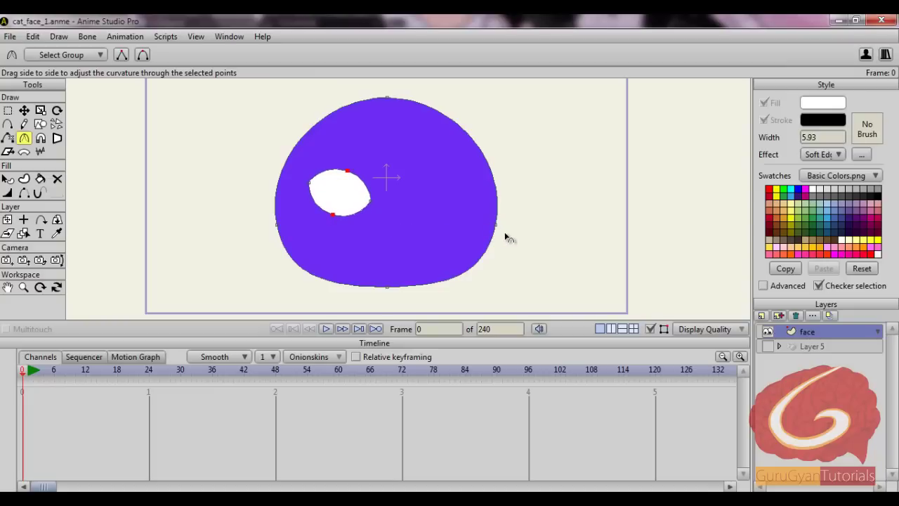
{"action": "left_click", "coordinate": [7, 110]}
{"action": "left_click", "coordinate": [323, 223]}
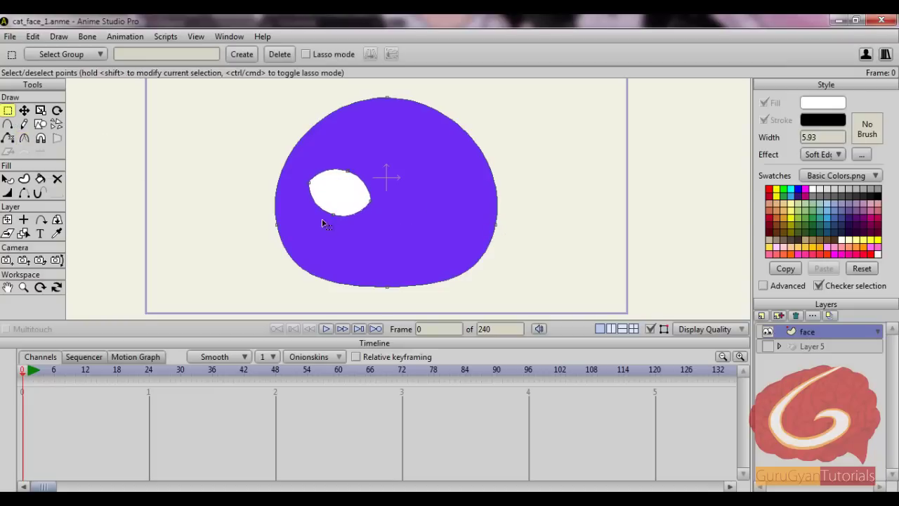
- Create a filled and outlined shape from the head and eye outlines, leaving the eye area as a hole
{"action": "scroll", "coordinate": [323, 224], "scroll_direction": "up", "scroll_amount": 2}
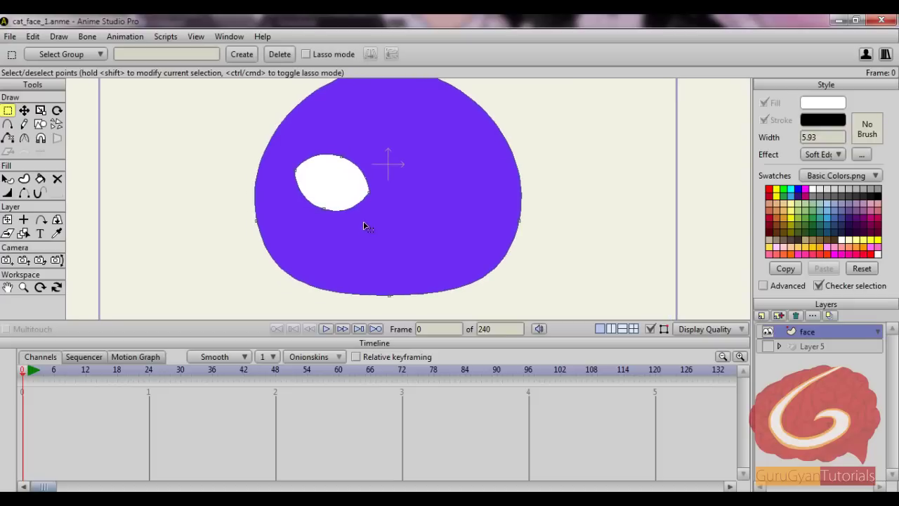
{"action": "left_click", "coordinate": [24, 110]}
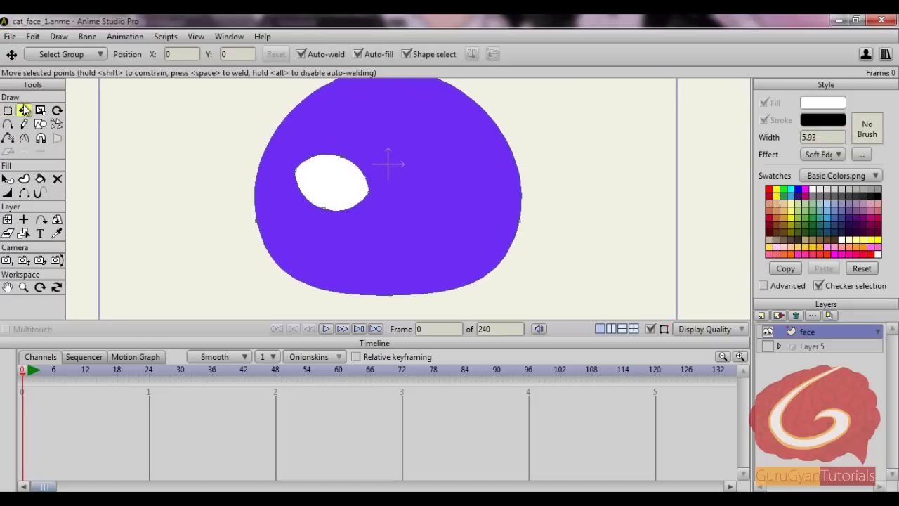
{"action": "left_click", "coordinate": [355, 187]}
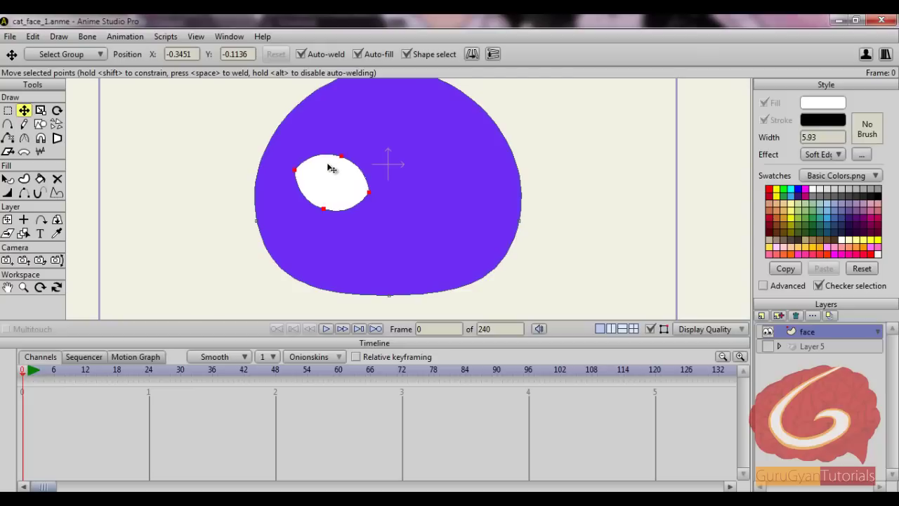
{"action": "left_click", "coordinate": [24, 181]}
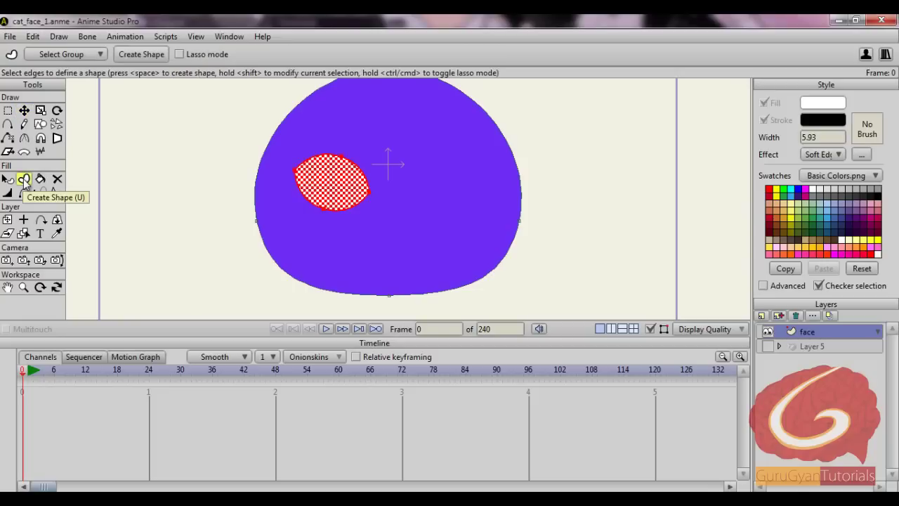
{"action": "left_click", "coordinate": [514, 243], "text": "shift"}
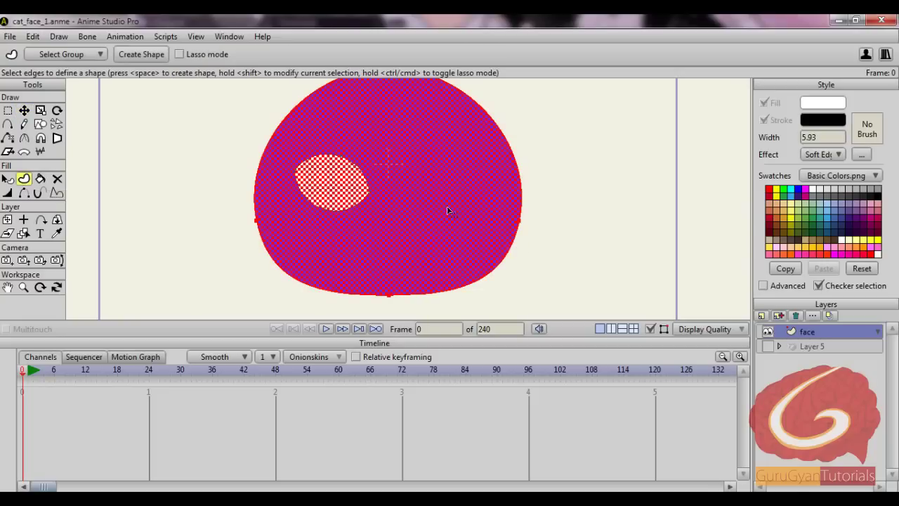
{"action": "left_click", "coordinate": [360, 172]}
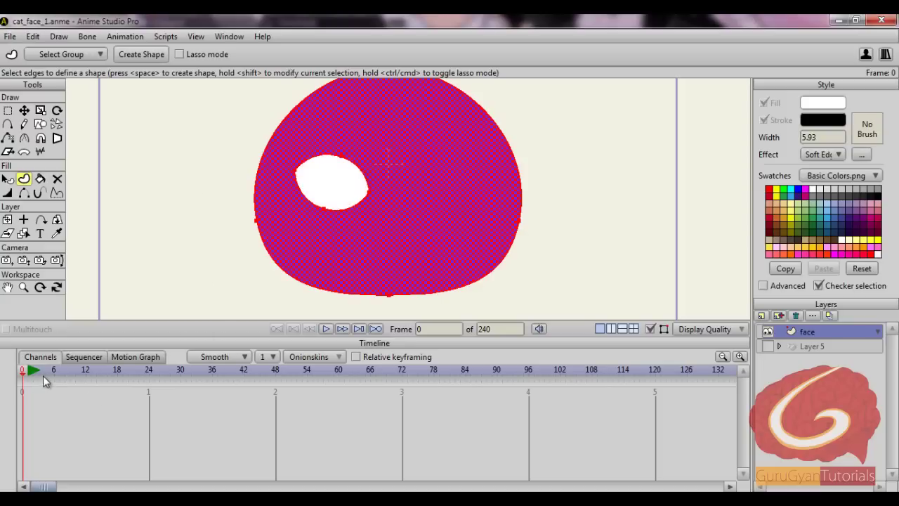
{"action": "key", "text": "space"}
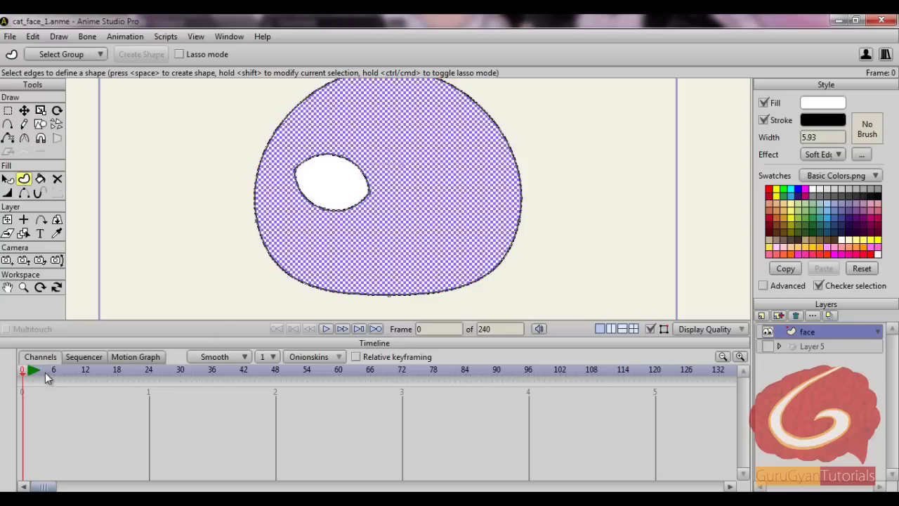
- Select the new head shape and change its fill to a muted purple swatch
{"action": "left_click", "coordinate": [8, 180]}
{"action": "left_click", "coordinate": [24, 110]}
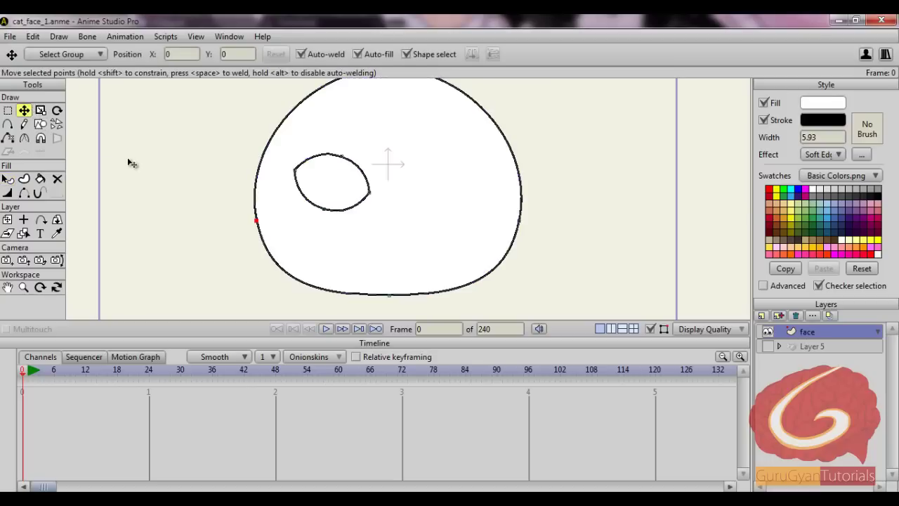
{"action": "left_click", "coordinate": [8, 179]}
{"action": "left_click", "coordinate": [448, 201]}
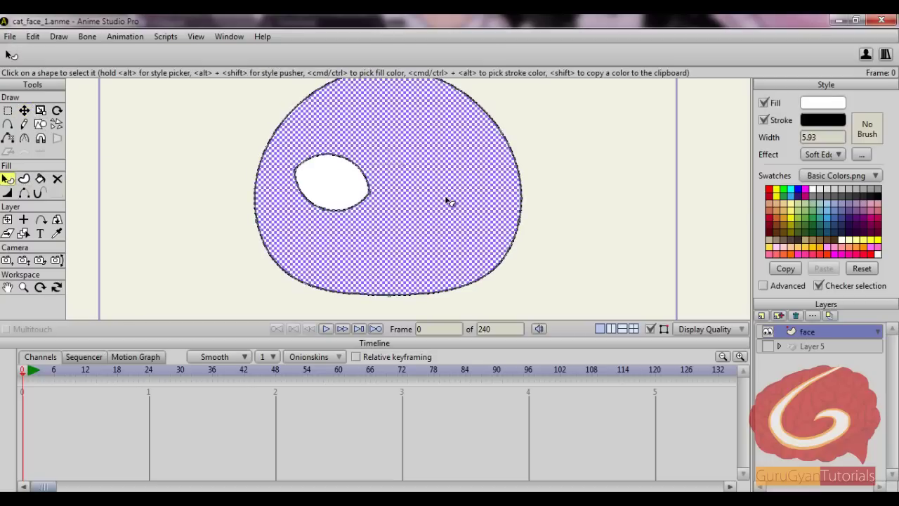
{"action": "left_click", "coordinate": [857, 209]}
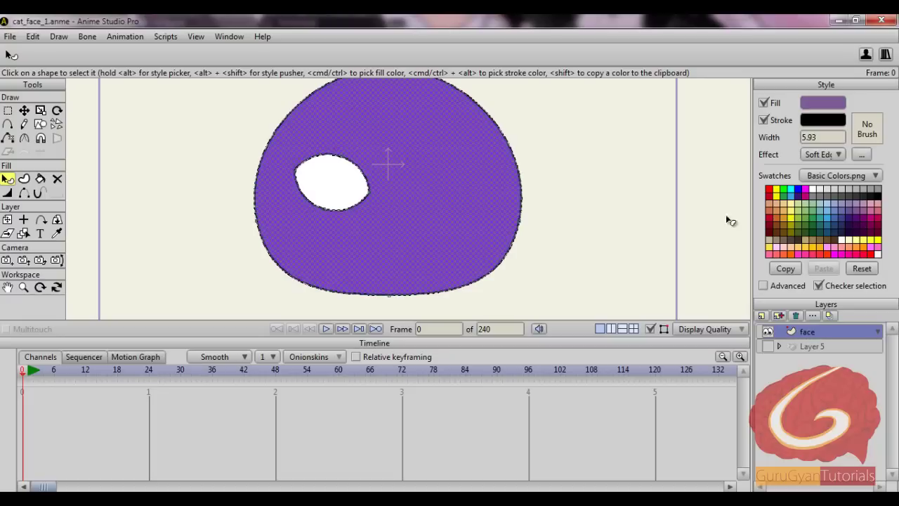
- Draw a small circle for the iris inside the white eye using the oval shape
{"action": "scroll", "coordinate": [533, 218], "scroll_direction": "up", "scroll_amount": 3}
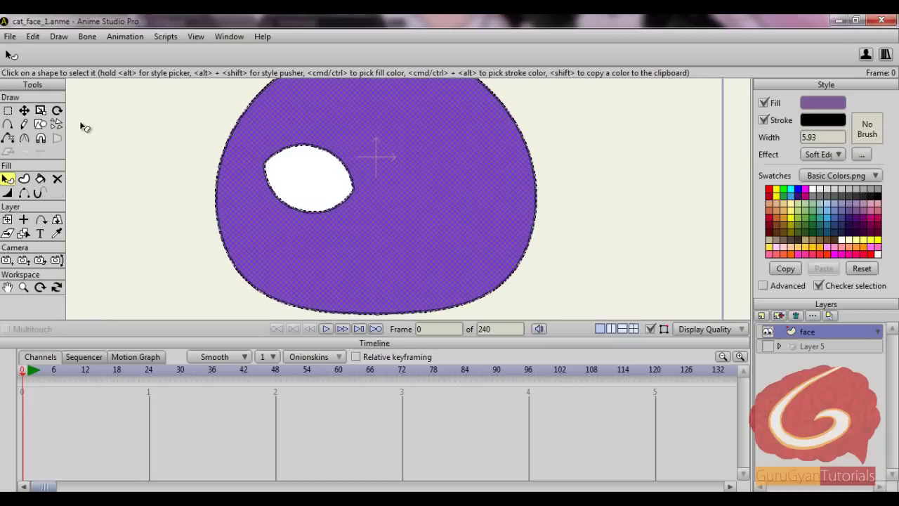
{"action": "left_click", "coordinate": [38, 124]}
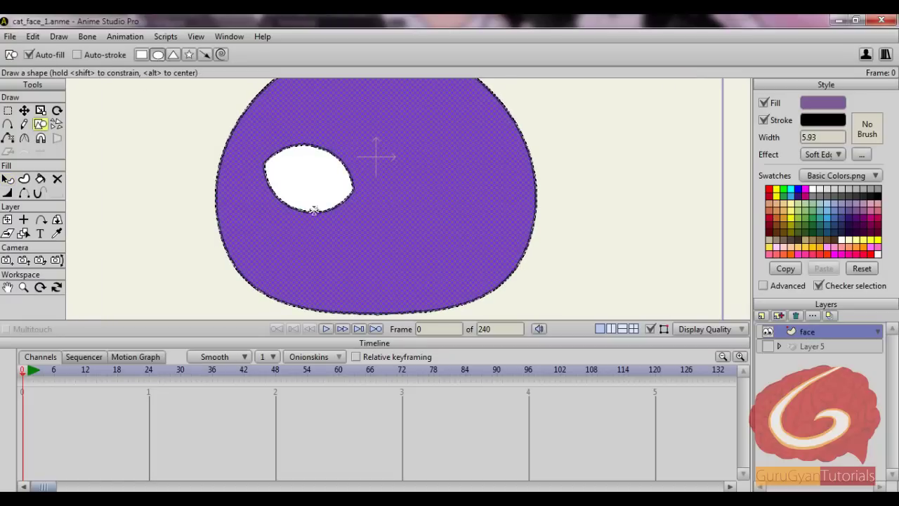
{"action": "left_click_drag", "start_coordinate": [304, 175], "coordinate": [326, 214]}
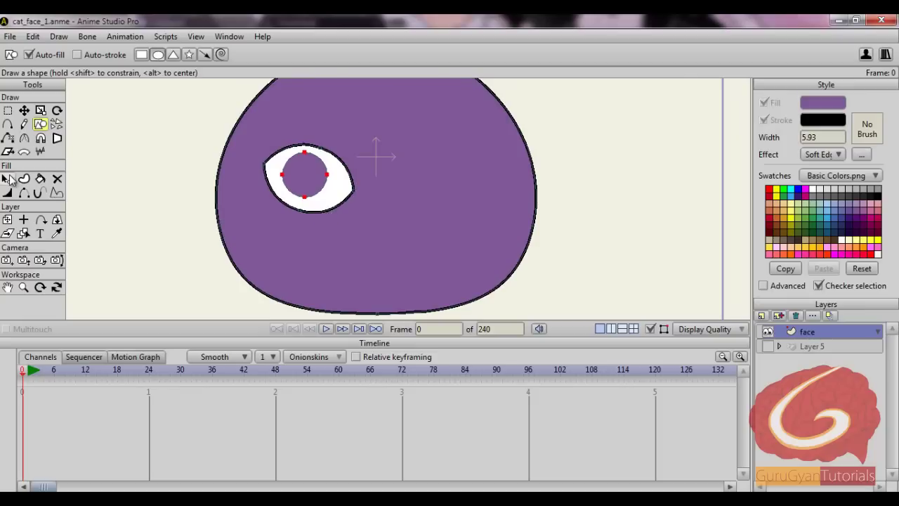
- Select the iris circle and set its fill to orange, FFB321
{"action": "left_click", "coordinate": [8, 179]}
{"action": "left_click", "coordinate": [317, 170]}
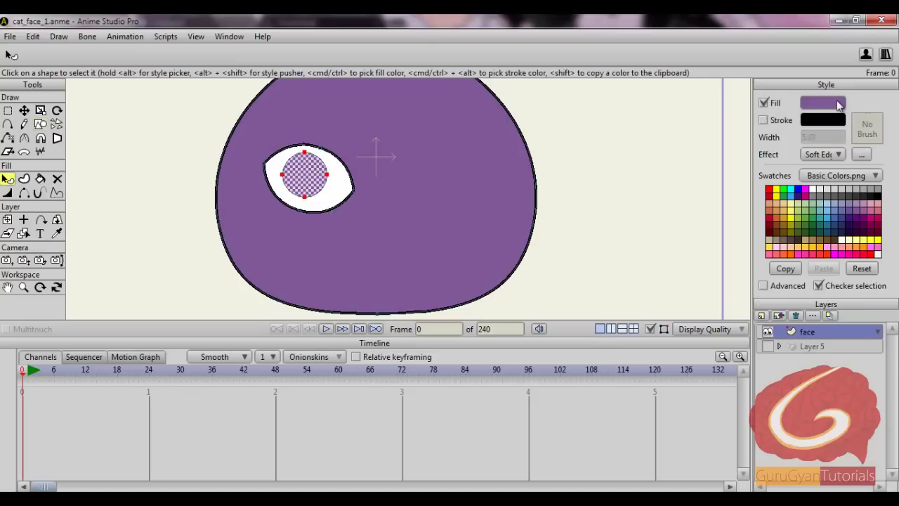
{"action": "left_click", "coordinate": [838, 104]}
{"action": "left_click_drag", "start_coordinate": [497, 333], "coordinate": [497, 322]}
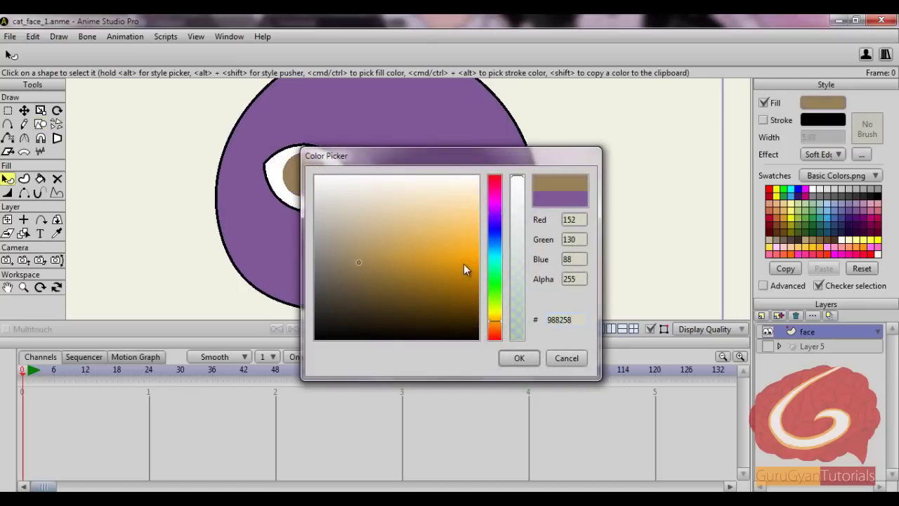
{"action": "left_click", "coordinate": [478, 285]}
{"action": "left_click_drag", "start_coordinate": [478, 286], "coordinate": [488, 246]}
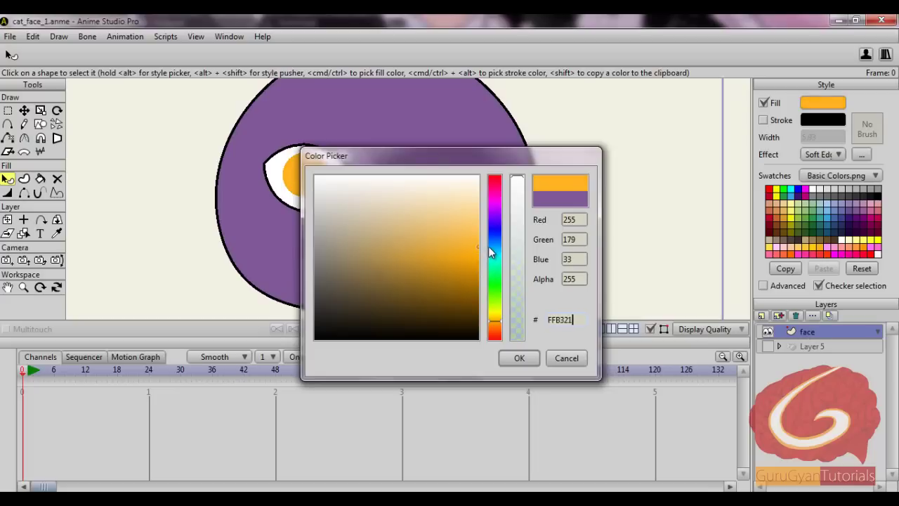
{"action": "left_click", "coordinate": [518, 357]}
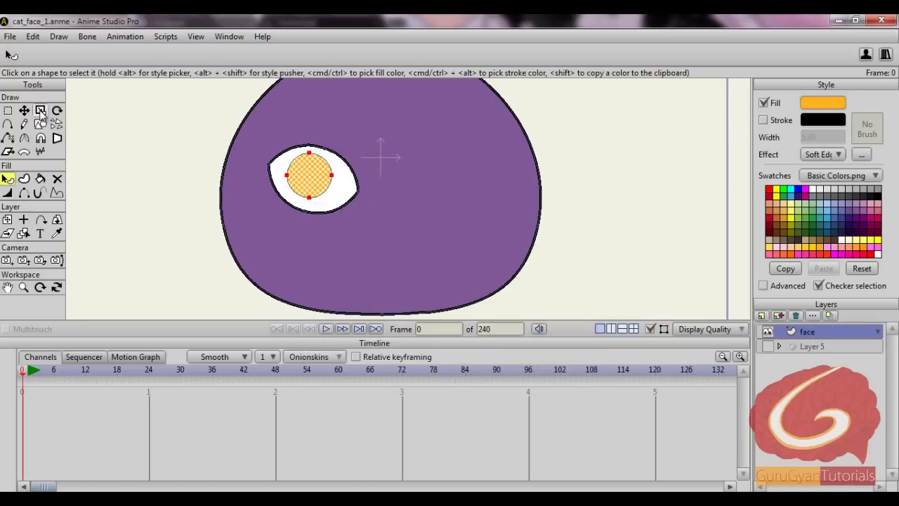
- Enlarge the orange iris to nearly fill the eye's height and reposition it at the eye's centre
{"action": "left_click", "coordinate": [41, 111]}
{"action": "left_click_drag", "start_coordinate": [334, 202], "coordinate": [344, 210]}
{"action": "left_click", "coordinate": [24, 111]}
{"action": "left_click_drag", "start_coordinate": [332, 178], "coordinate": [333, 179]}
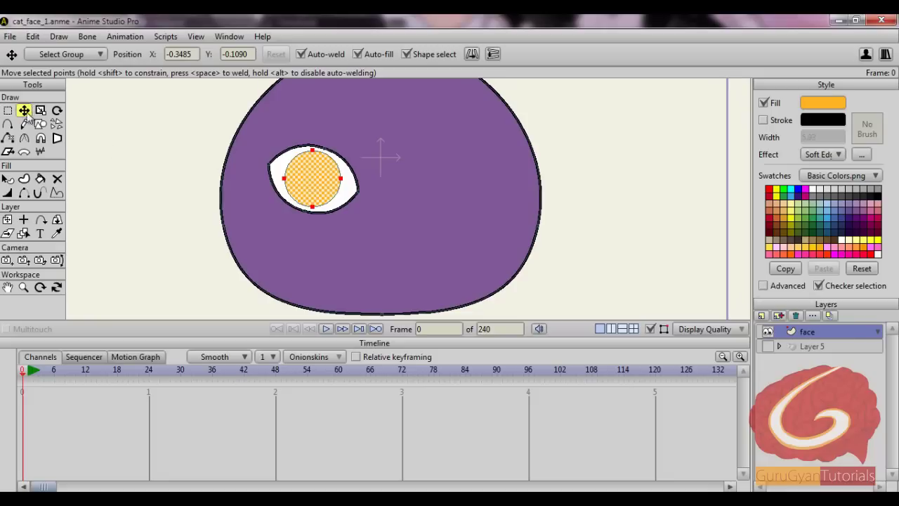
- Duplicate the orange iris in place and scale the copy down to pupil size within it
{"action": "left_click", "coordinate": [10, 111]}
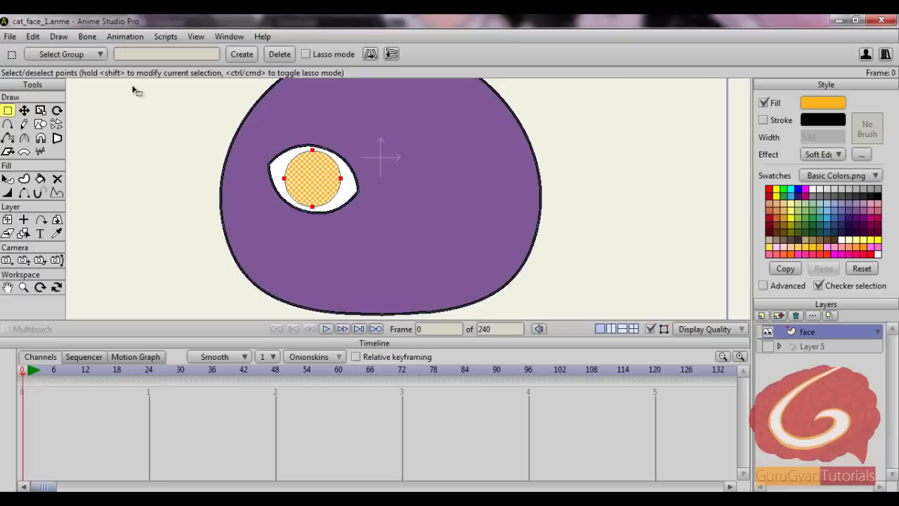
{"action": "left_click", "coordinate": [33, 36]}
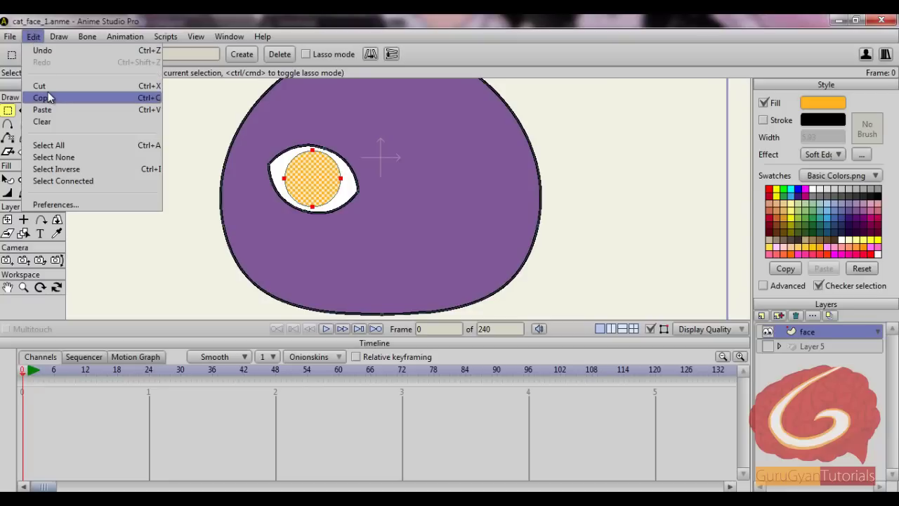
{"action": "left_click", "coordinate": [42, 97]}
{"action": "left_click", "coordinate": [33, 36]}
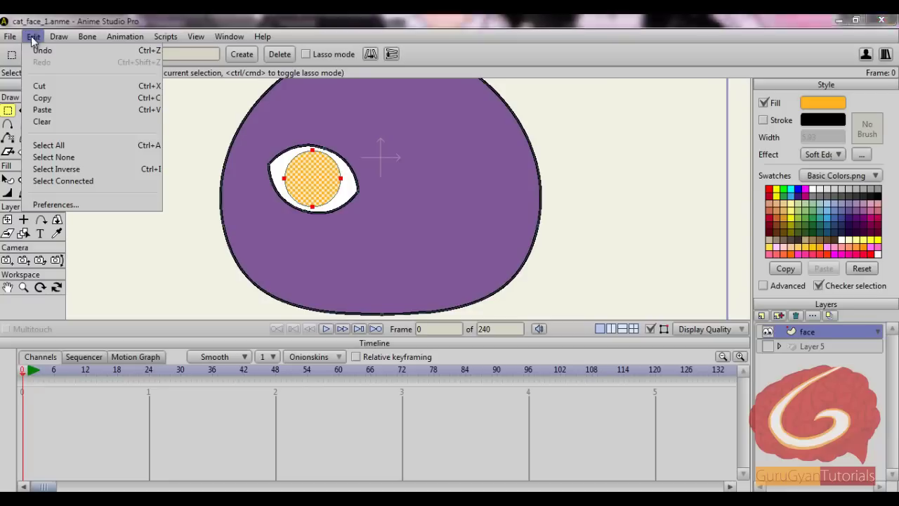
{"action": "left_click", "coordinate": [42, 109]}
{"action": "key", "text": "s"}
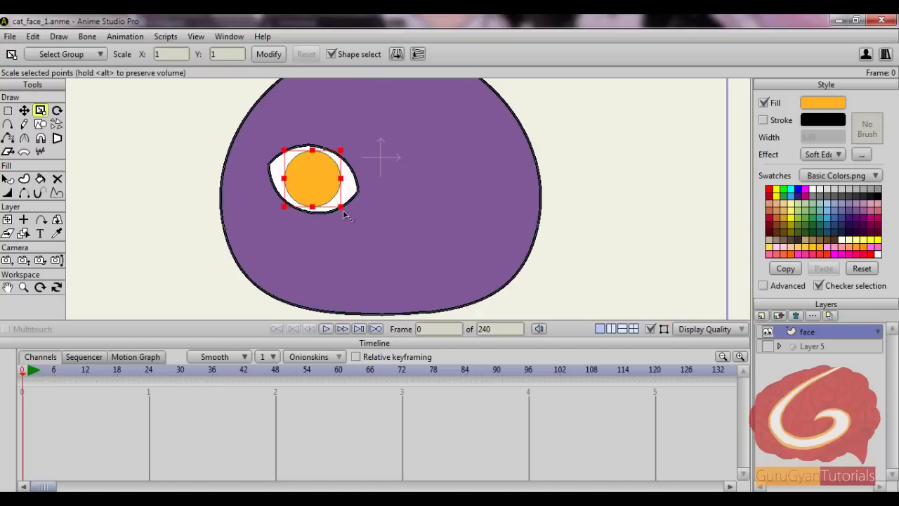
{"action": "left_click_drag", "start_coordinate": [341, 206], "coordinate": [330, 194]}
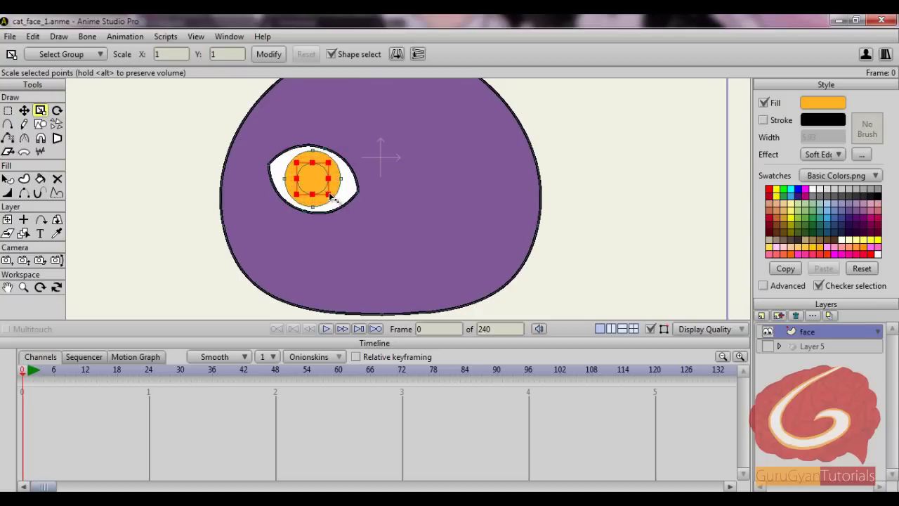
- Set the inner circle's fill to black, 000000, to make the pupil
{"action": "left_click", "coordinate": [7, 178]}
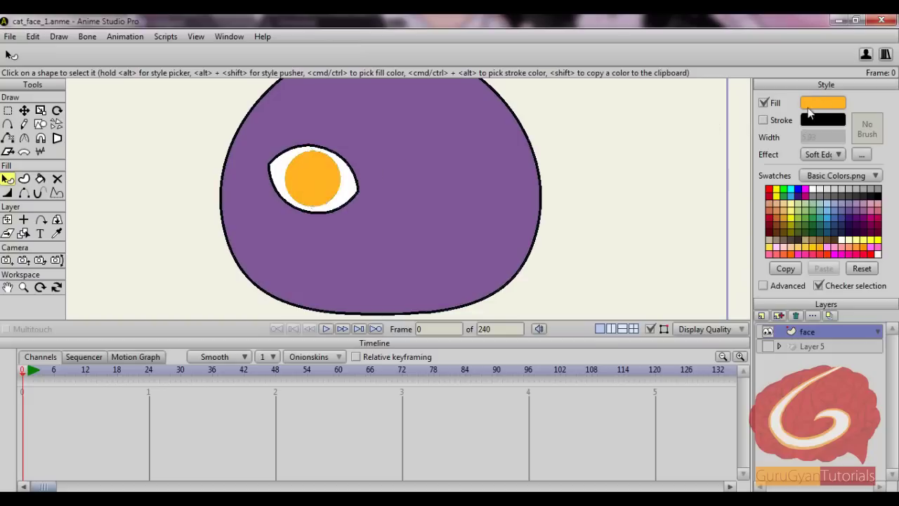
{"action": "left_click", "coordinate": [822, 102]}
{"action": "left_click_drag", "start_coordinate": [459, 255], "coordinate": [502, 336]}
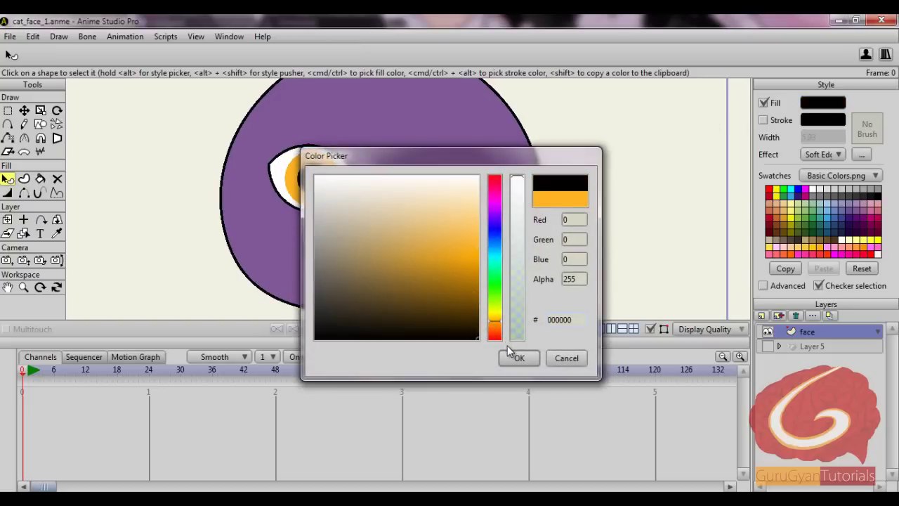
{"action": "left_click", "coordinate": [519, 357]}
{"action": "left_click", "coordinate": [8, 111]}
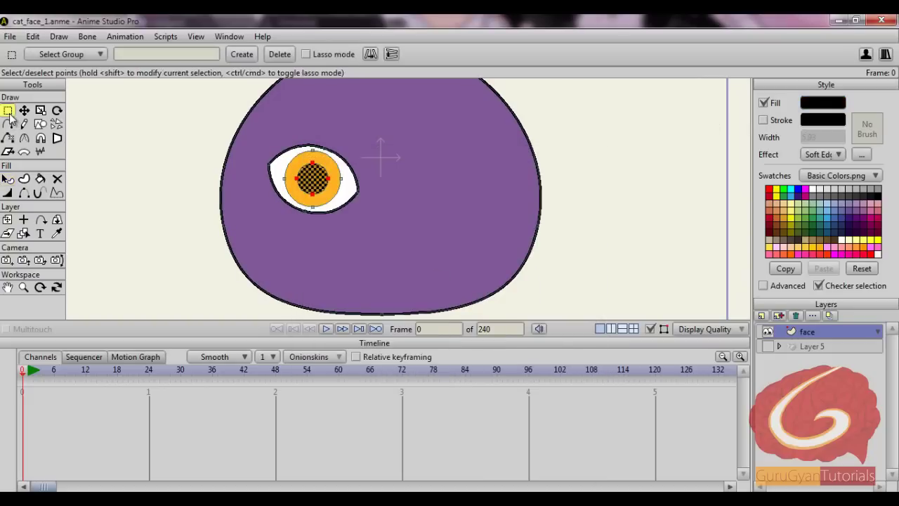
{"action": "left_click", "coordinate": [24, 110]}
{"action": "scroll", "coordinate": [327, 143], "scroll_direction": "up", "scroll_amount": 3}
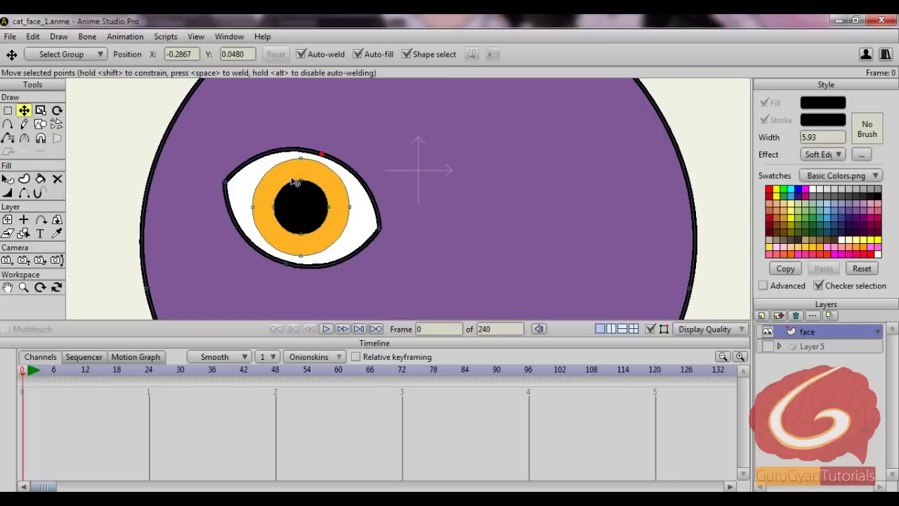
{"action": "scroll", "coordinate": [373, 171], "scroll_direction": "down", "scroll_amount": 4}
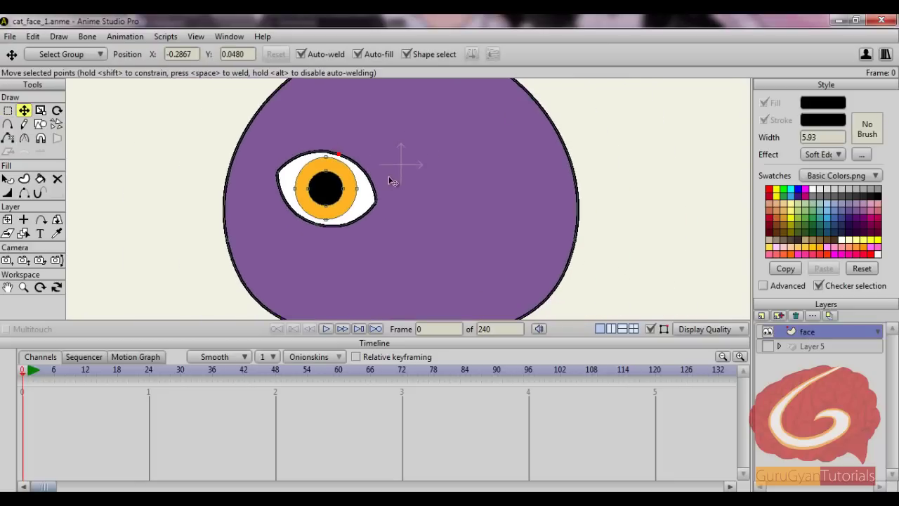
{"action": "scroll", "coordinate": [393, 181], "scroll_direction": "up", "scroll_amount": 2}
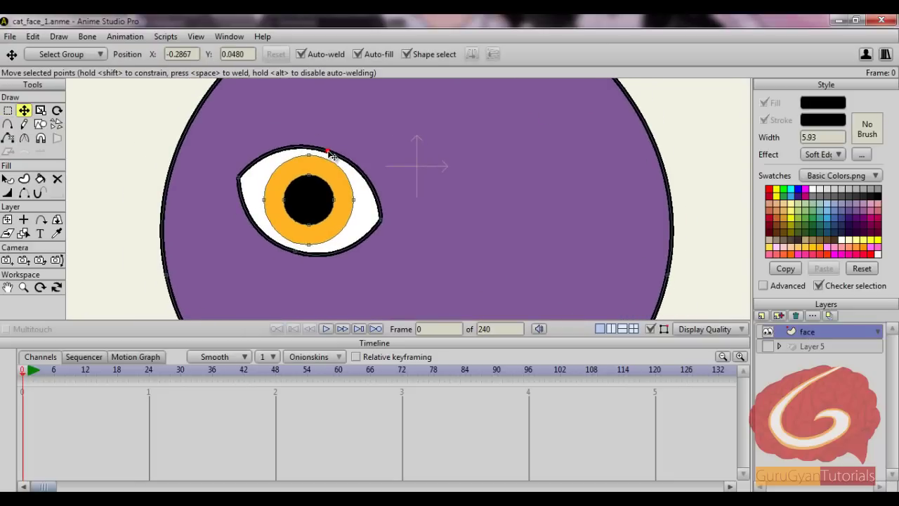
{"action": "mouse_move", "coordinate": [334, 154]}
{"action": "left_mouse_down"}
{"action": "mouse_move", "coordinate": [324, 203]}
{"action": "mouse_move", "coordinate": [337, 209]}
{"action": "mouse_move", "coordinate": [337, 144]}
{"action": "mouse_move", "coordinate": [332, 151]}
{"action": "left_mouse_up"}
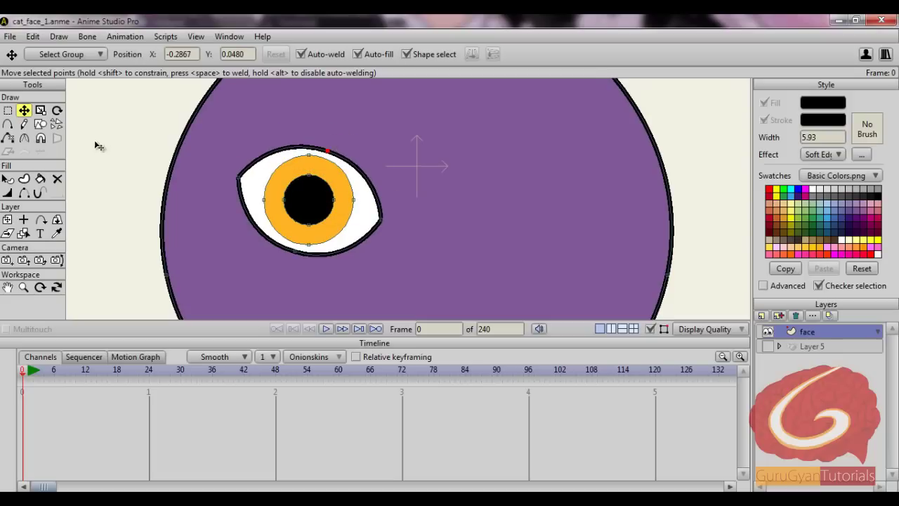
{"action": "left_click", "coordinate": [11, 113]}
{"action": "left_click_drag", "start_coordinate": [100, 183], "coordinate": [94, 163]}
- Select the white eye shape, lower it to the back of the shape stack, and clear the selection
{"action": "left_click", "coordinate": [7, 180]}
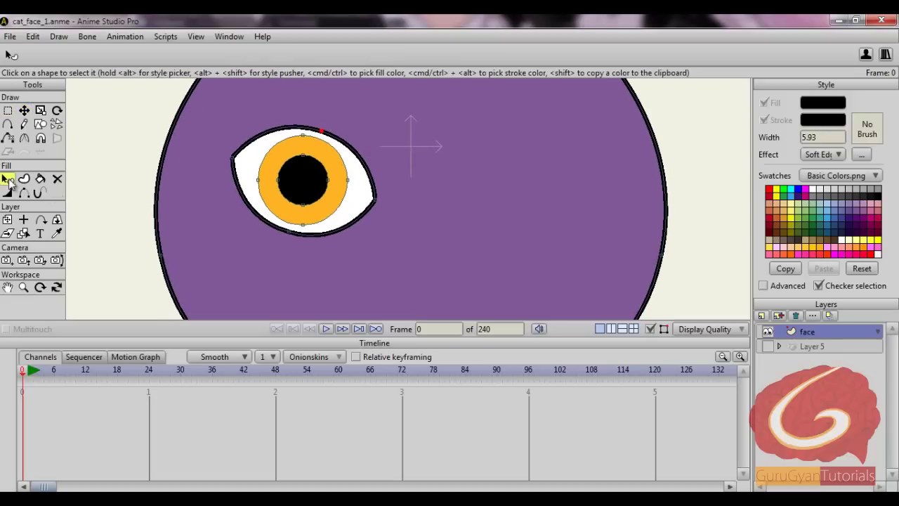
{"action": "left_click", "coordinate": [361, 195]}
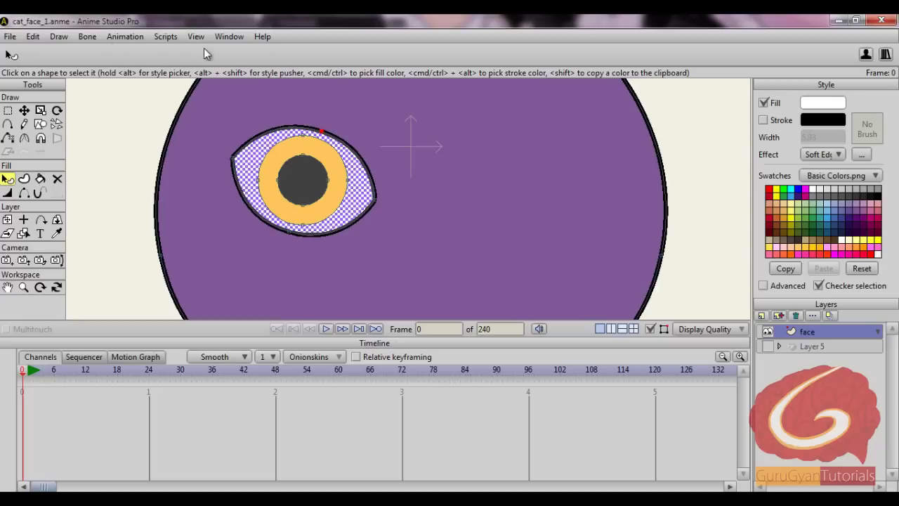
{"action": "left_click", "coordinate": [59, 37]}
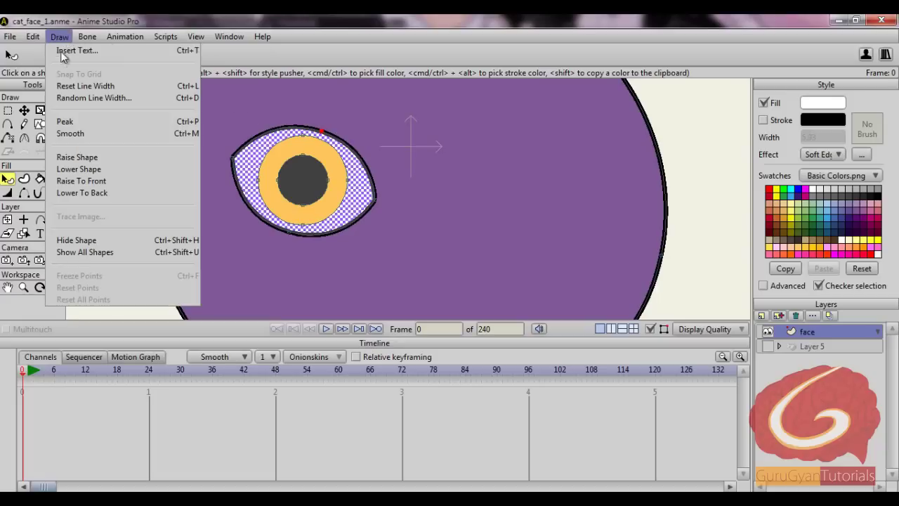
{"action": "left_click", "coordinate": [78, 193]}
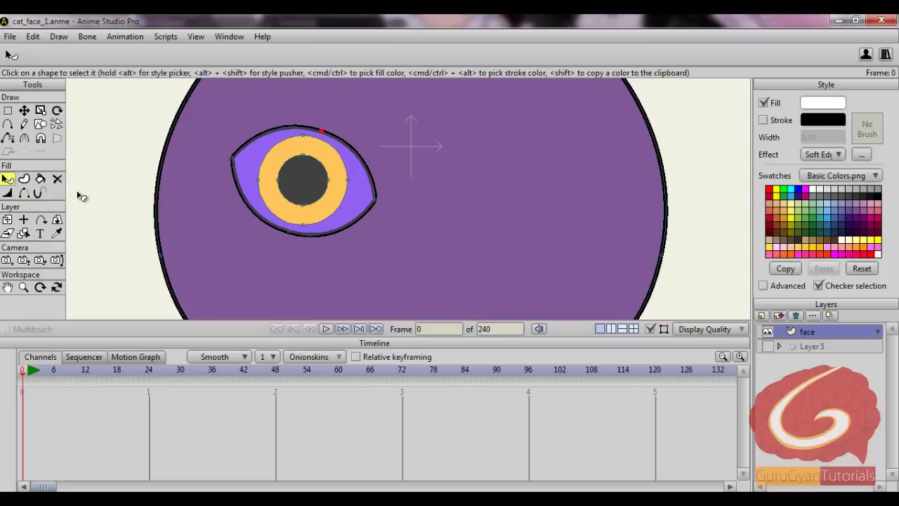
{"action": "left_click", "coordinate": [681, 135]}
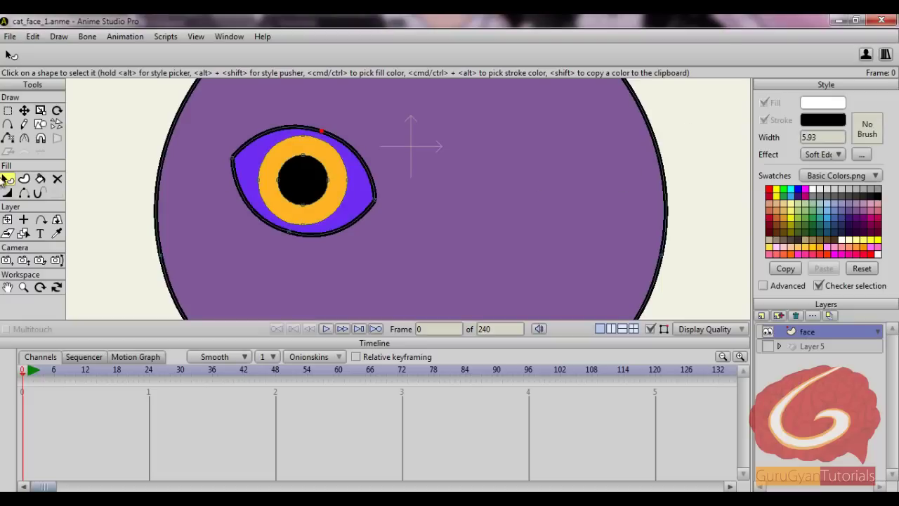
- Set the fill of the shape behind the orange iris to white, FFFFFF, and clear the selection
{"action": "left_click", "coordinate": [370, 187]}
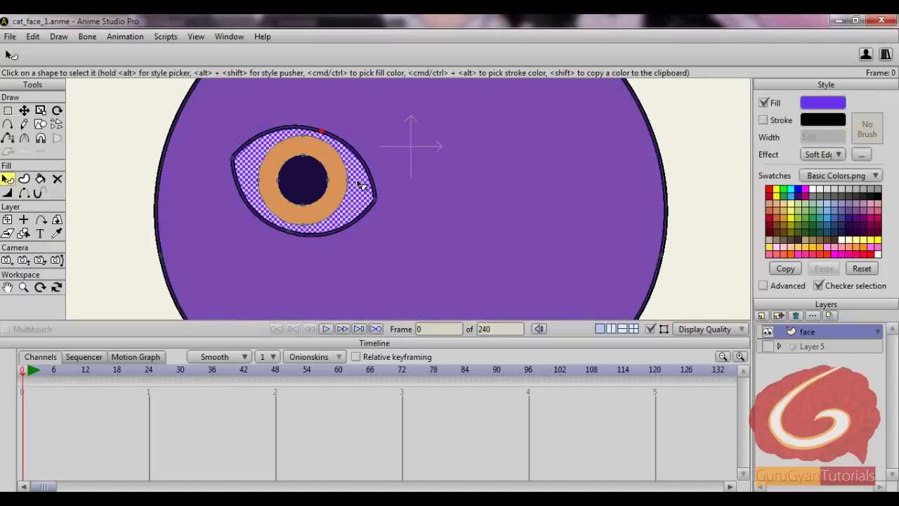
{"action": "left_click", "coordinate": [822, 102]}
{"action": "left_click_drag", "start_coordinate": [379, 203], "coordinate": [248, 142]}
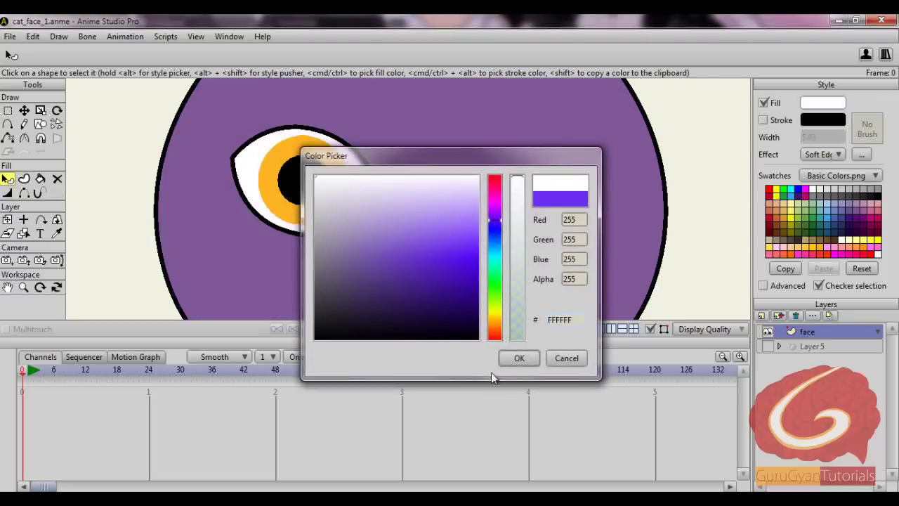
{"action": "left_click", "coordinate": [516, 351]}
{"action": "left_click", "coordinate": [695, 237]}
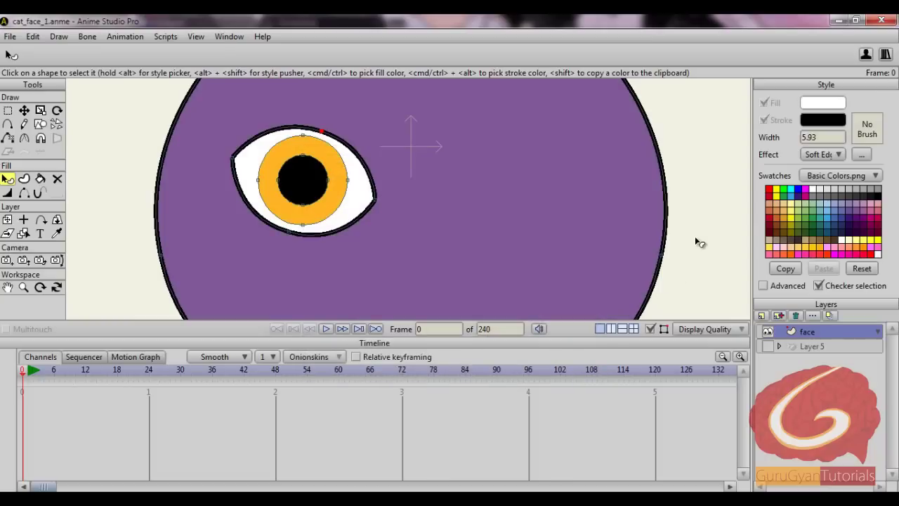
- Select the purple head shape with the eye hole and raise it to the front of the shape stack
{"action": "left_click", "coordinate": [501, 190]}
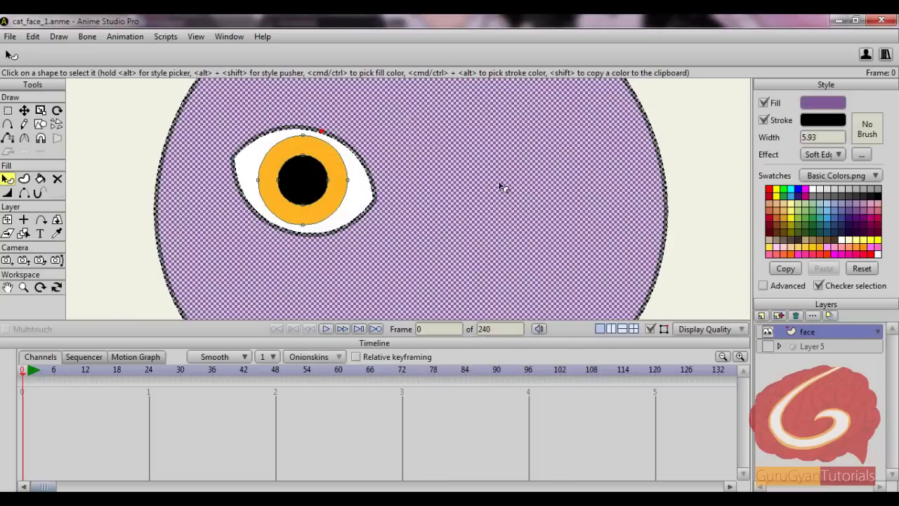
{"action": "left_click", "coordinate": [59, 36]}
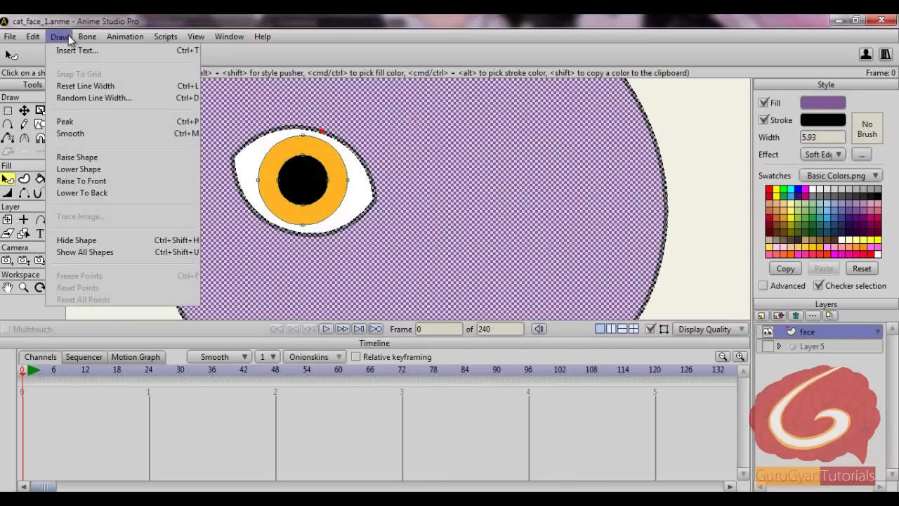
{"action": "left_click", "coordinate": [75, 180]}
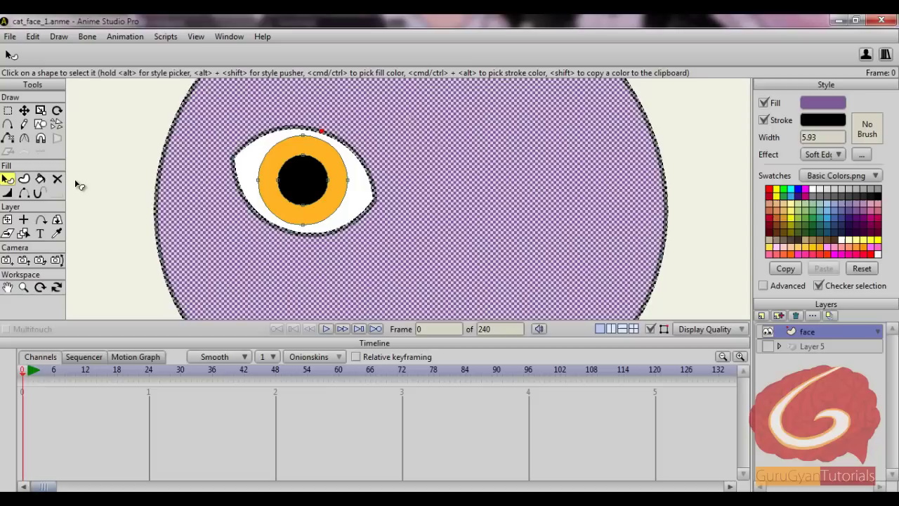
- Try pulling the eye hole's upper lid point down over the iris and undo the move
{"action": "left_click", "coordinate": [7, 110]}
{"action": "left_click", "coordinate": [24, 111]}
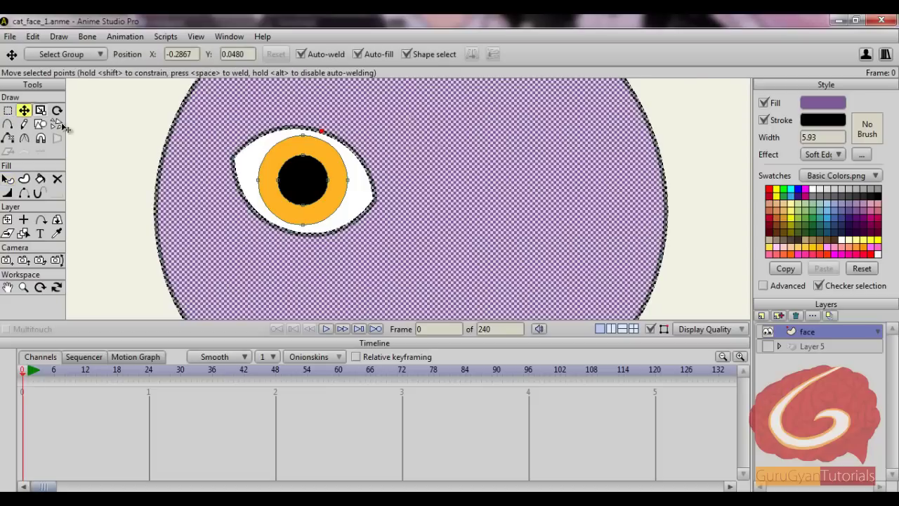
{"action": "left_click", "coordinate": [327, 134]}
{"action": "left_click_drag", "start_coordinate": [328, 135], "coordinate": [317, 188]}
{"action": "key", "text": "ctrl+z"}
{"action": "left_click_drag", "start_coordinate": [457, 223], "coordinate": [405, 210]}
{"action": "scroll", "coordinate": [404, 209], "scroll_direction": "down", "scroll_amount": 1}
{"action": "scroll", "coordinate": [409, 222], "scroll_direction": "up", "scroll_amount": 3}
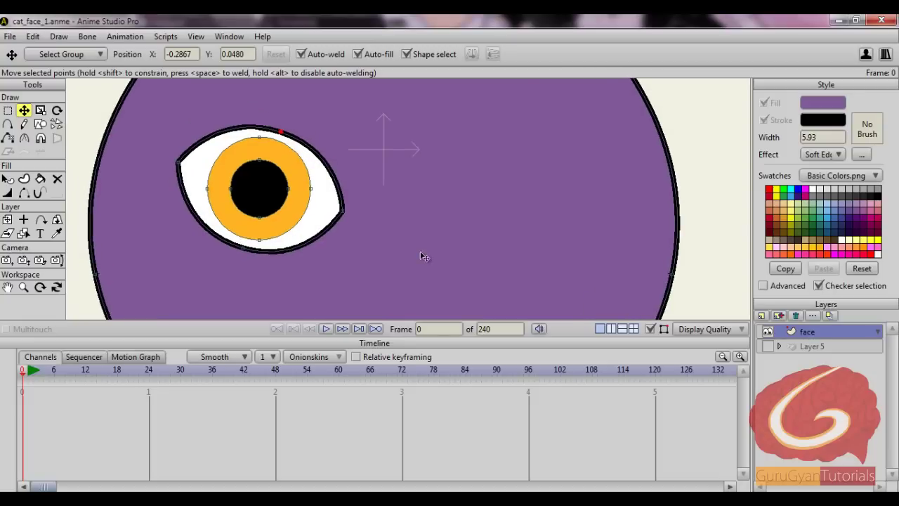
- Draw a small filled circle over the pupil's upper-right edge as an eye highlight
{"action": "left_click", "coordinate": [8, 111]}
{"action": "left_click_drag", "start_coordinate": [230, 207], "coordinate": [226, 201]}
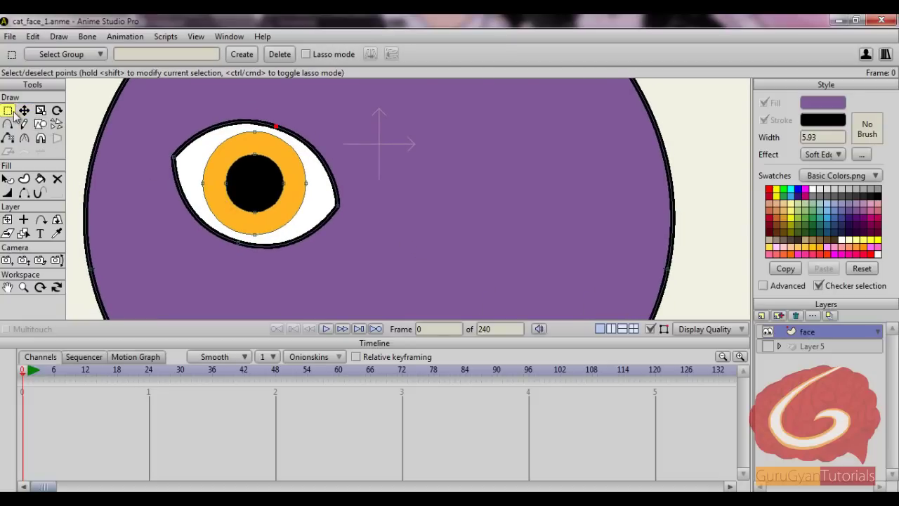
{"action": "left_click", "coordinate": [40, 124]}
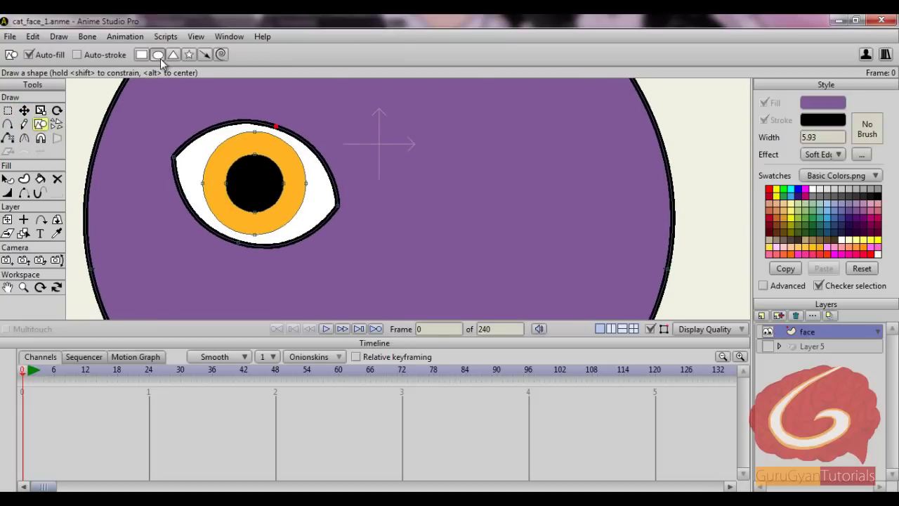
{"action": "left_click", "coordinate": [159, 56]}
{"action": "left_click_drag", "start_coordinate": [280, 171], "coordinate": [288, 182]}
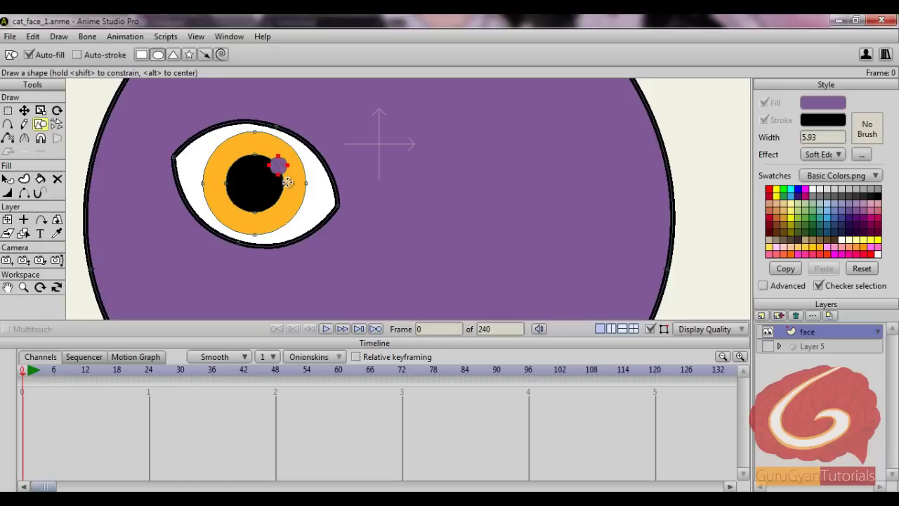
- Set the small highlight circle's fill to white
{"action": "left_click", "coordinate": [8, 179]}
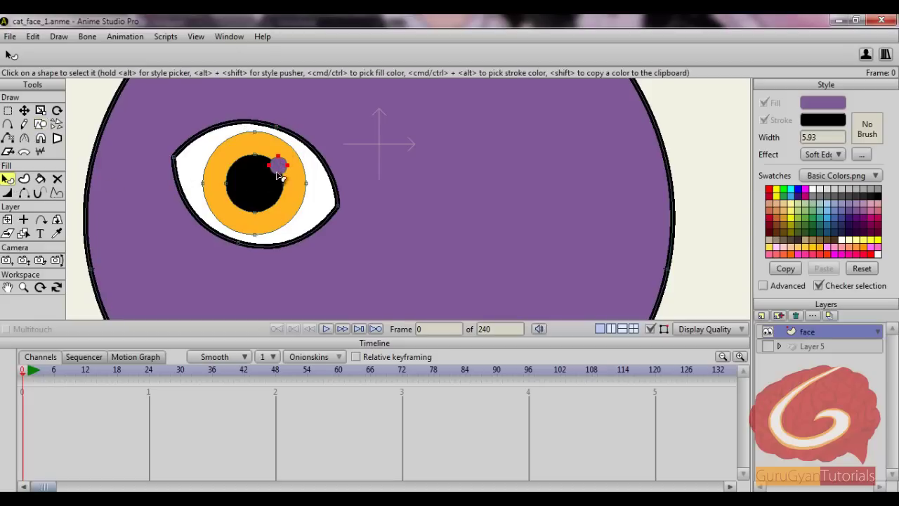
{"action": "left_click", "coordinate": [281, 166]}
{"action": "left_click", "coordinate": [832, 104]}
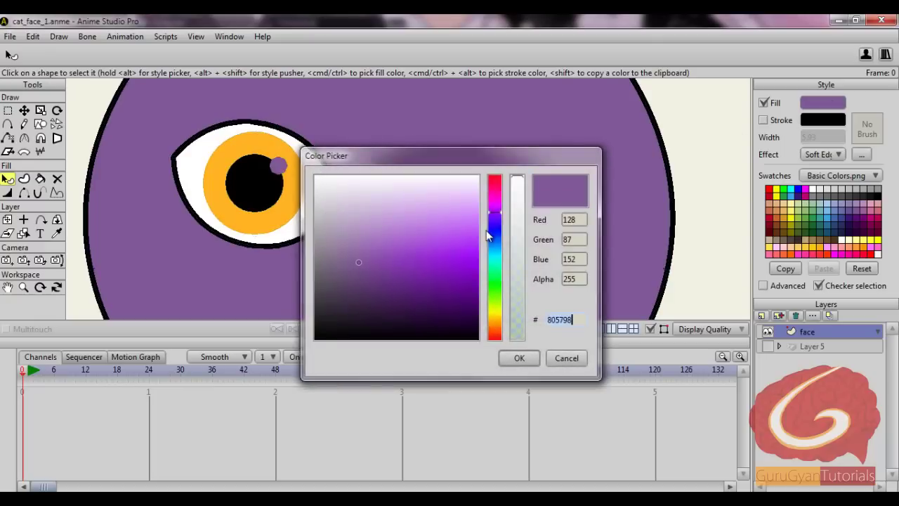
{"action": "left_click", "coordinate": [314, 177]}
{"action": "left_click", "coordinate": [519, 357]}
{"action": "scroll", "coordinate": [592, 245], "scroll_direction": "down", "scroll_amount": 3}
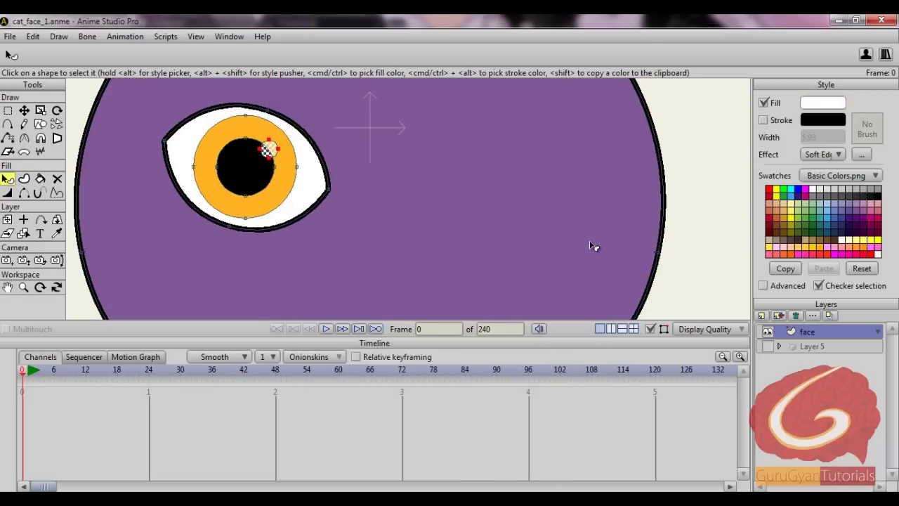
- Select all points of the finished eye, including outline, iris, pupil and highlight, and paste a copy in place
{"action": "left_click", "coordinate": [5, 111]}
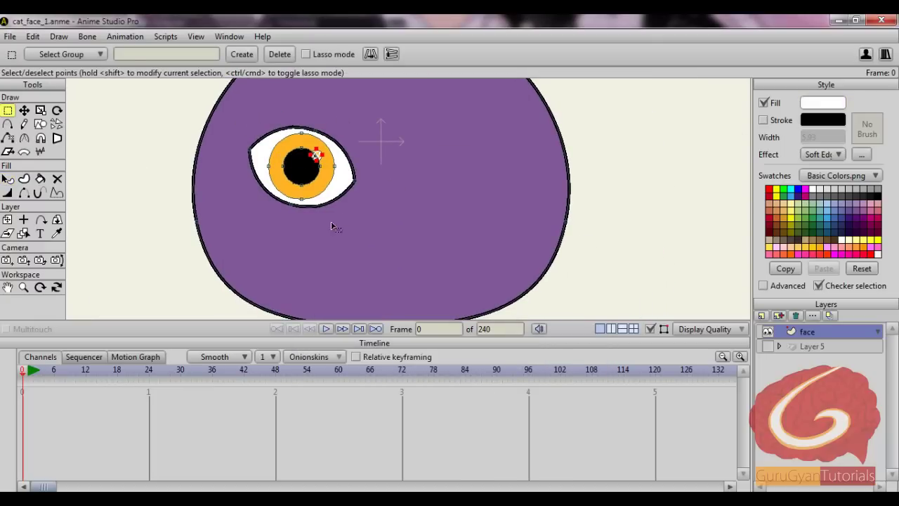
{"action": "left_click_drag", "start_coordinate": [493, 181], "coordinate": [485, 200]}
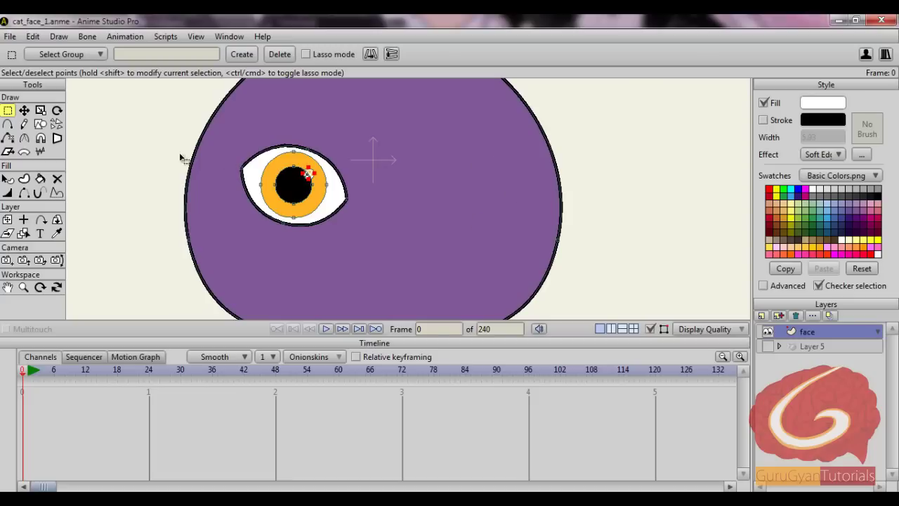
{"action": "left_click_drag", "start_coordinate": [223, 135], "coordinate": [365, 250]}
{"action": "left_click", "coordinate": [32, 37]}
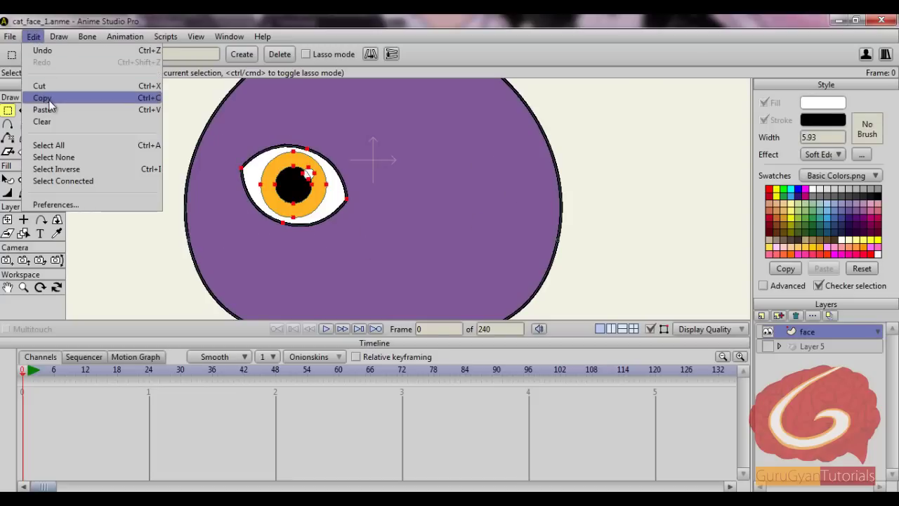
{"action": "left_click", "coordinate": [49, 99]}
{"action": "left_click", "coordinate": [33, 36]}
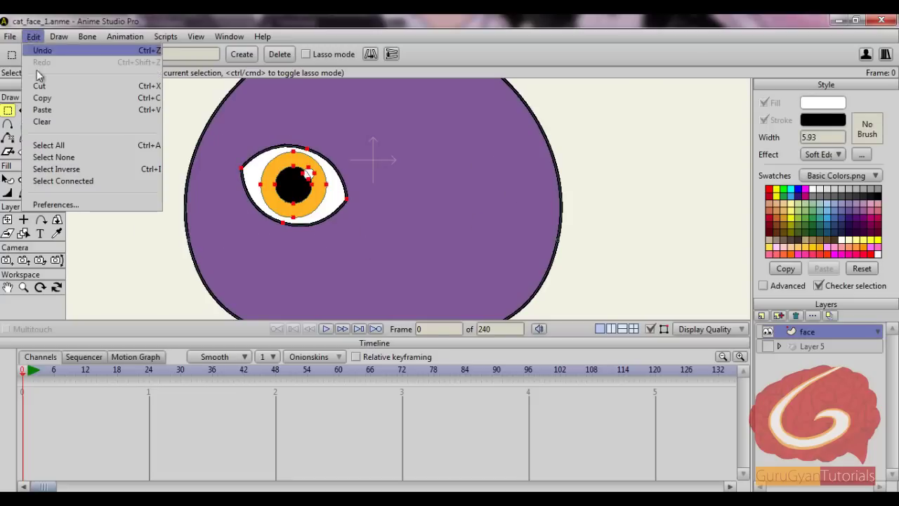
{"action": "left_click", "coordinate": [44, 110]}
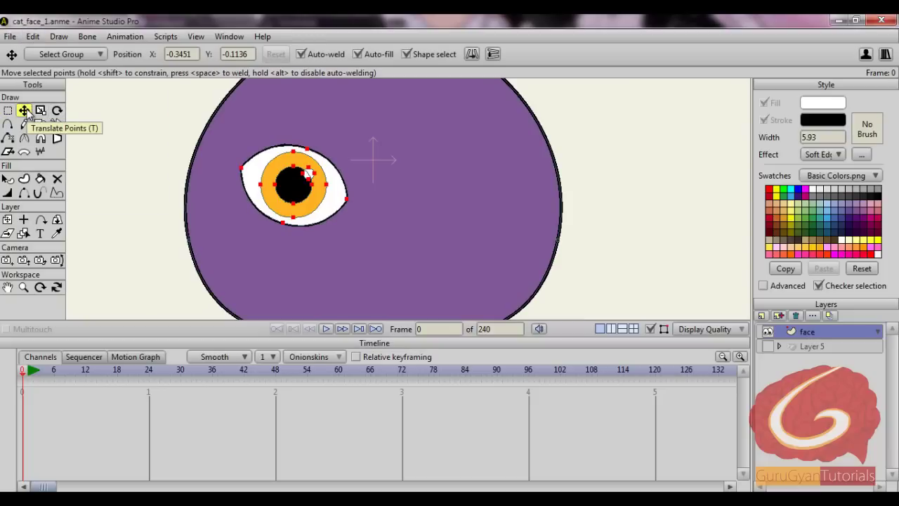
- Flip the copied eye horizontally, move it straight across to the right side of the face, and clear the selection
{"action": "left_click", "coordinate": [471, 54]}
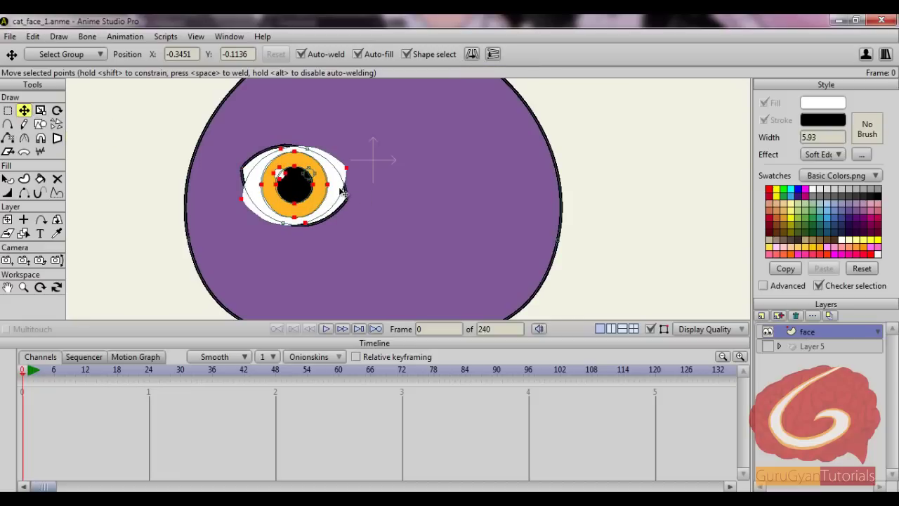
{"action": "left_click_drag", "start_coordinate": [343, 191], "coordinate": [503, 198]}
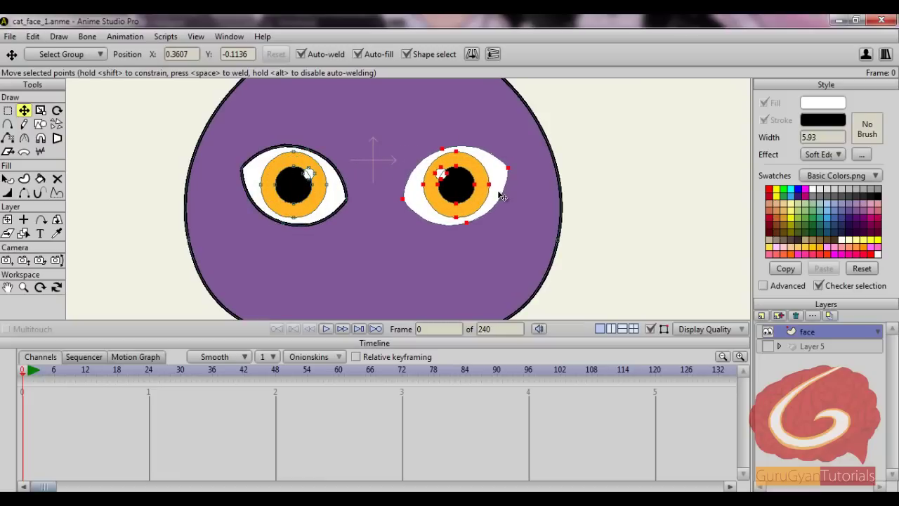
{"action": "left_click", "coordinate": [7, 111]}
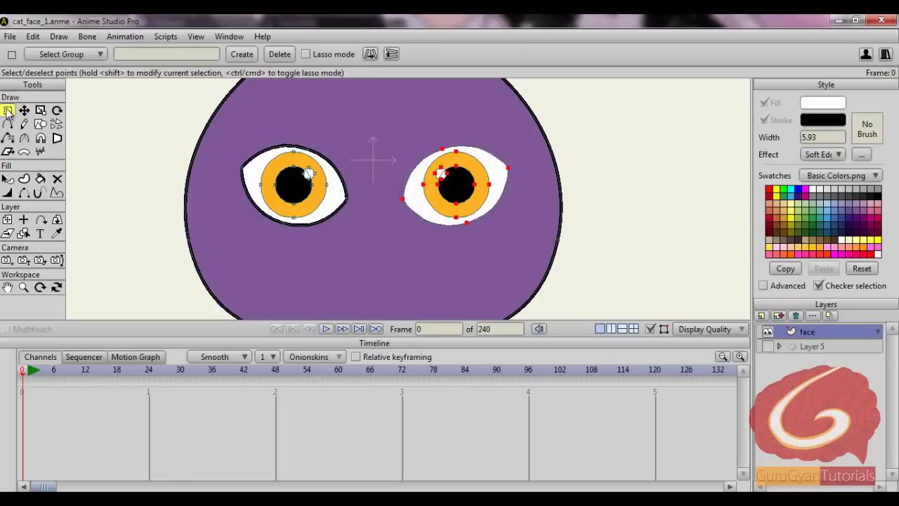
{"action": "left_click", "coordinate": [172, 117]}
- Create a new shape from the head outline and both eye outlines, leaving out the irises, pupils and highlights
{"action": "left_click", "coordinate": [24, 179]}
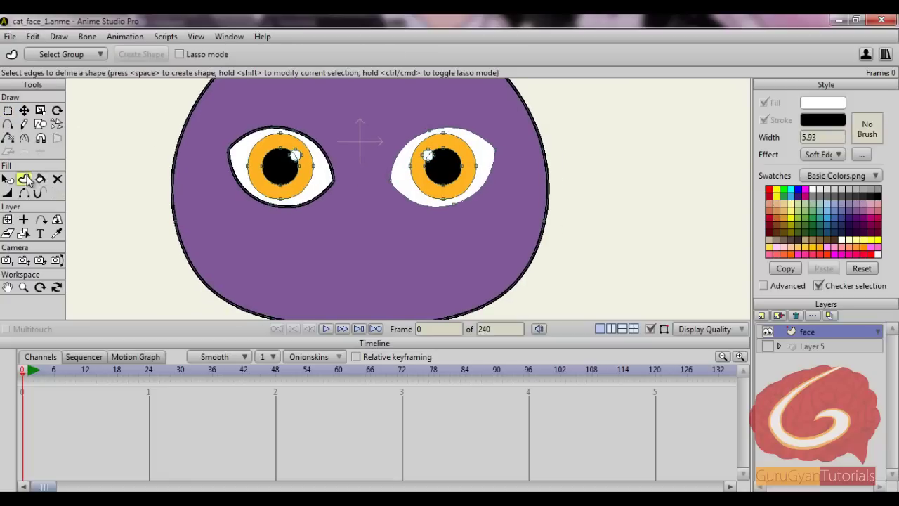
{"action": "key", "text": "ctrl+a"}
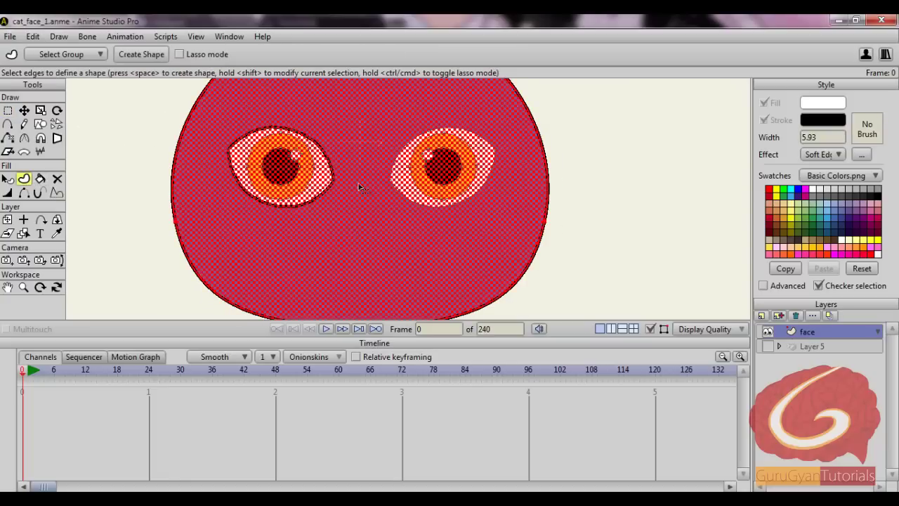
{"action": "left_click", "coordinate": [327, 160], "text": "shift"}
{"action": "left_click", "coordinate": [423, 142], "text": "shift"}
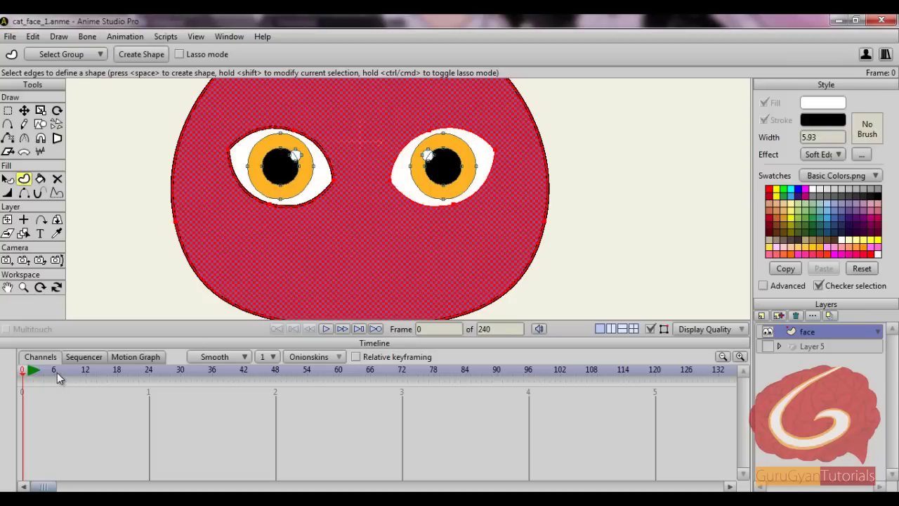
{"action": "key", "text": "space"}
- Fill the new head shape containing both eye holes with a purple swatch colour
{"action": "key", "text": "g"}
{"action": "left_click", "coordinate": [8, 178]}
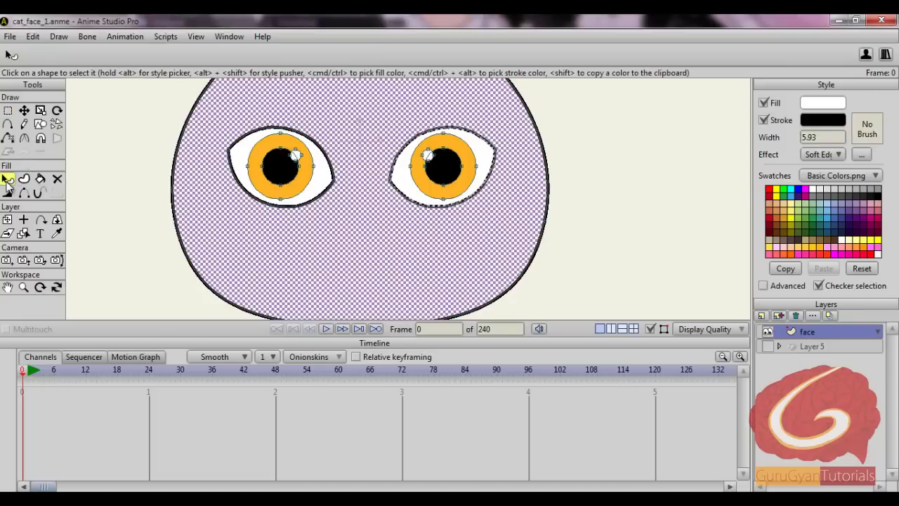
{"action": "left_click", "coordinate": [867, 214]}
- Select the right eye's white shape and lower it to the back of the shape stack
{"action": "scroll", "coordinate": [492, 204], "scroll_direction": "up", "scroll_amount": 3}
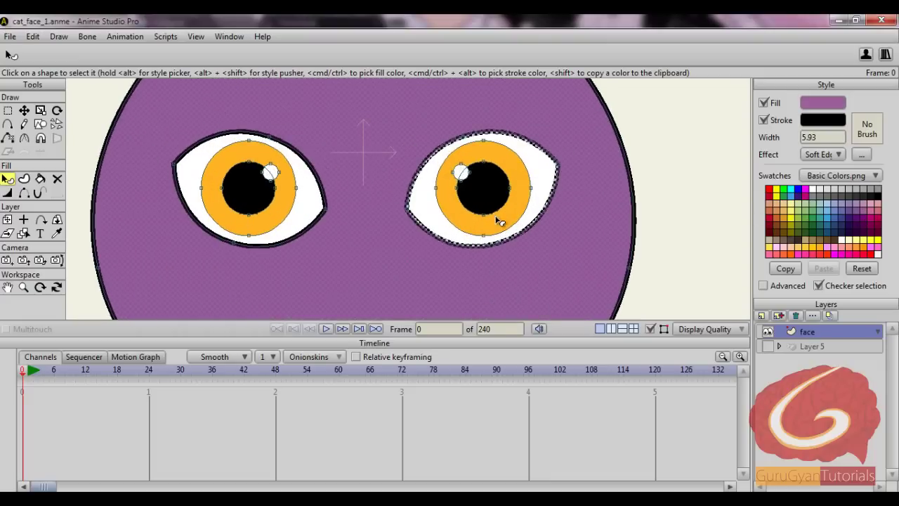
{"action": "left_click", "coordinate": [539, 179]}
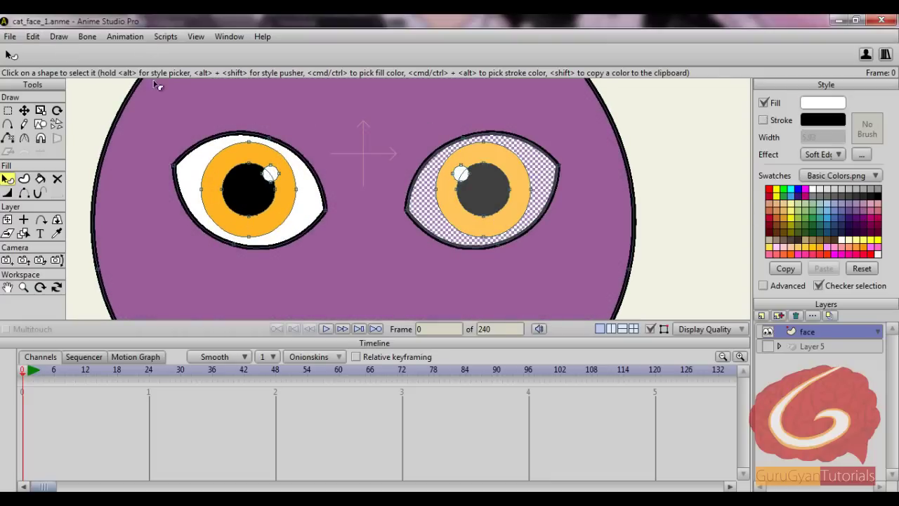
{"action": "left_click", "coordinate": [59, 37]}
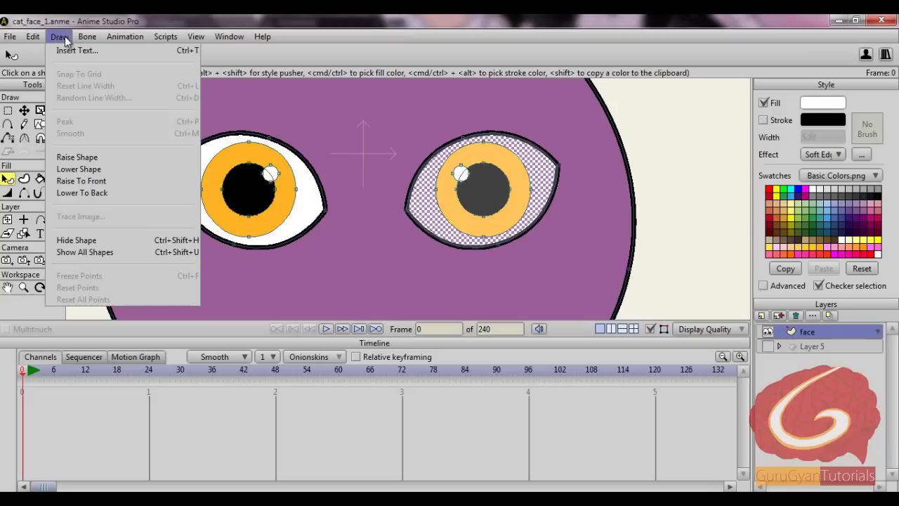
{"action": "left_click", "coordinate": [85, 193]}
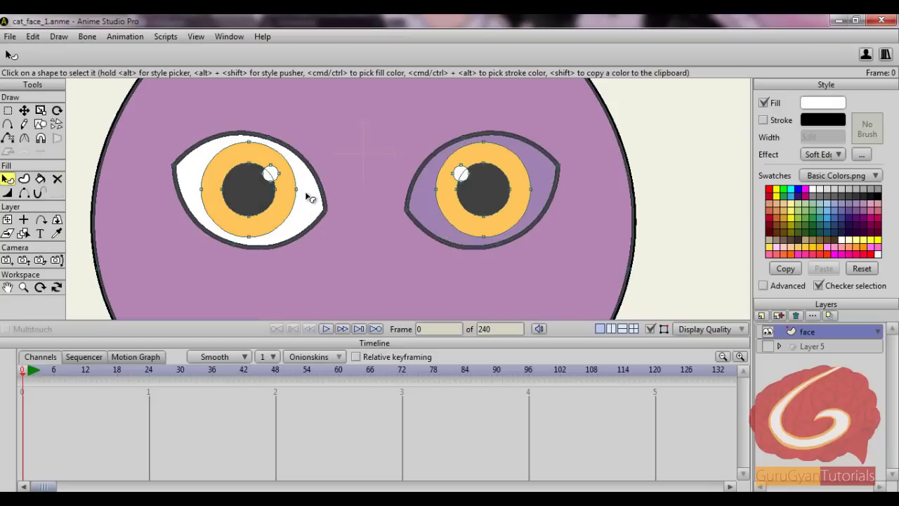
- Select the purple shape inside the right eye hole and set its fill to white, FFFFFF
{"action": "left_click", "coordinate": [526, 163]}
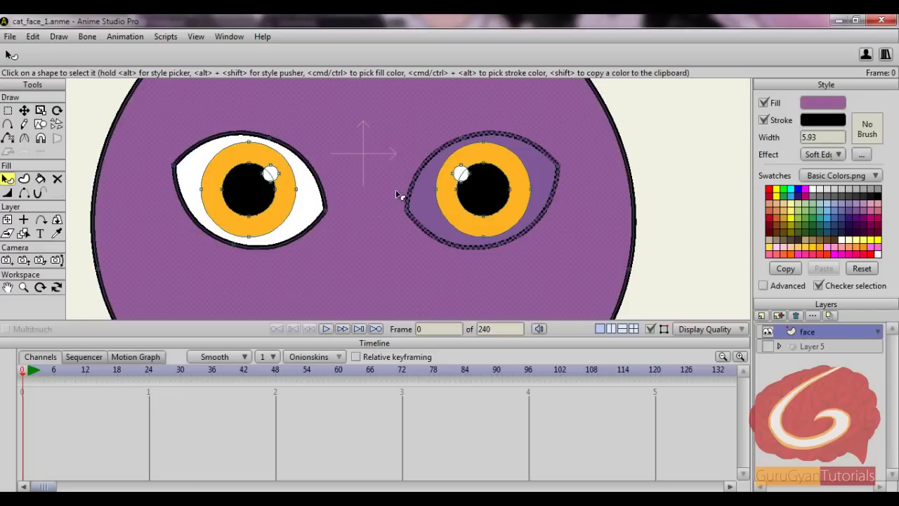
{"action": "left_click", "coordinate": [547, 164]}
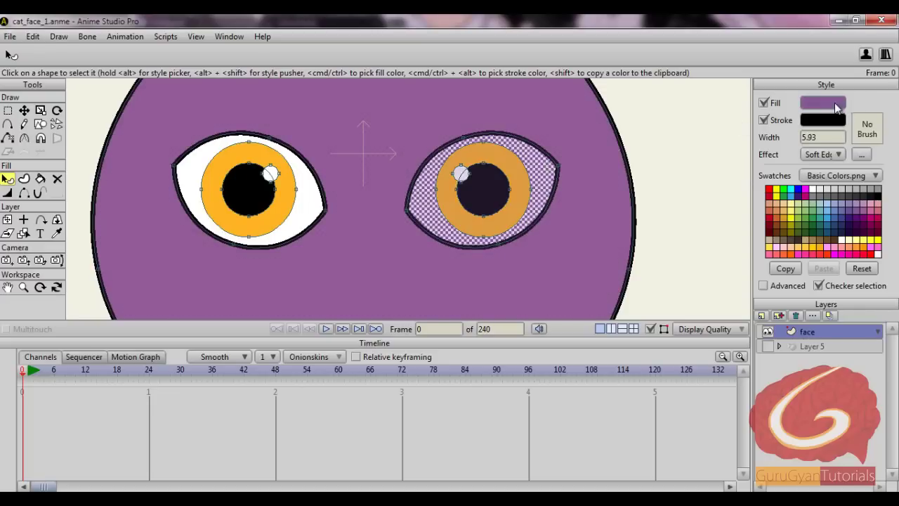
{"action": "left_click", "coordinate": [835, 104]}
{"action": "left_click_drag", "start_coordinate": [337, 186], "coordinate": [304, 159]}
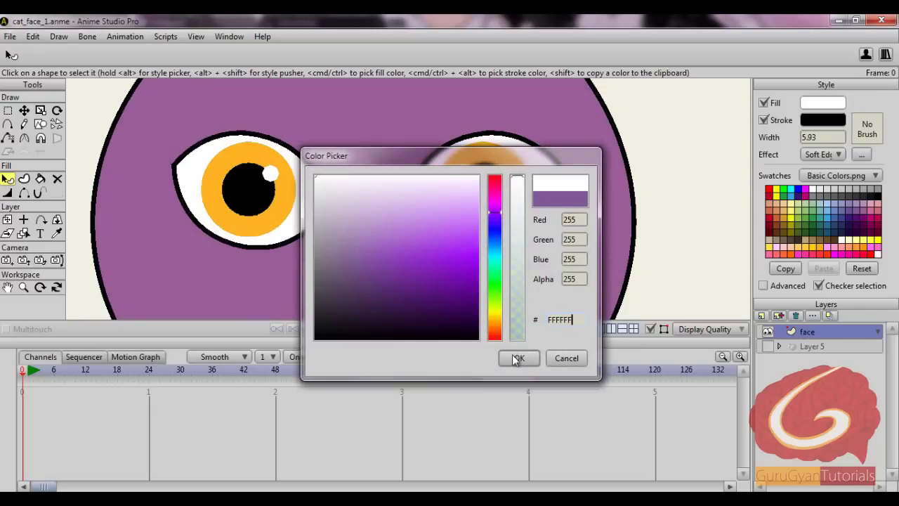
{"action": "left_click", "coordinate": [517, 359]}
- Select the white shape of the left eye and lower it to the back of the shape stack
{"action": "left_click", "coordinate": [305, 193]}
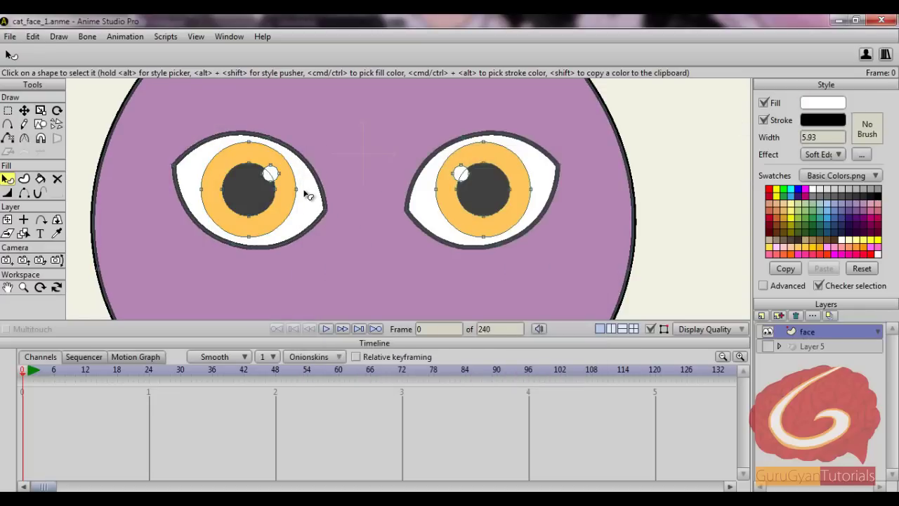
{"action": "left_click", "coordinate": [59, 36]}
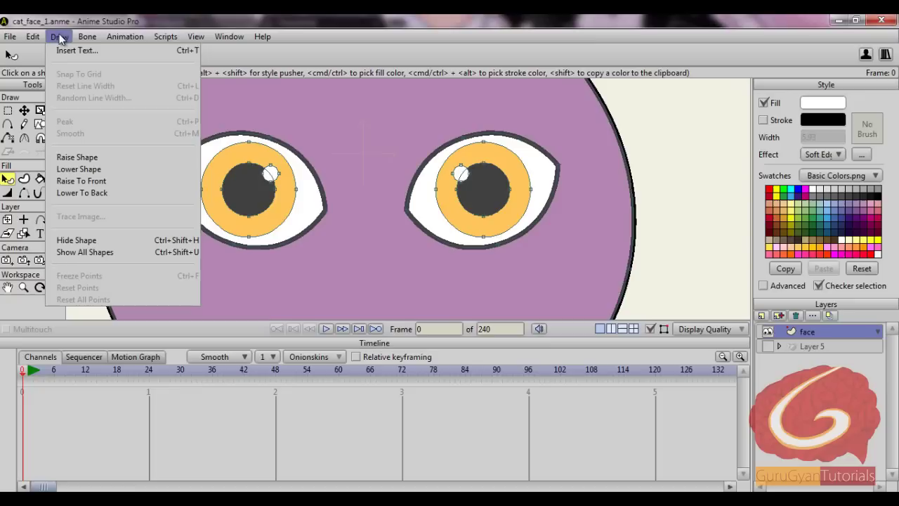
{"action": "left_click", "coordinate": [73, 194]}
- Select the purple head shape with the eye holes and raise it to the front of the shape stack
{"action": "left_click", "coordinate": [589, 165]}
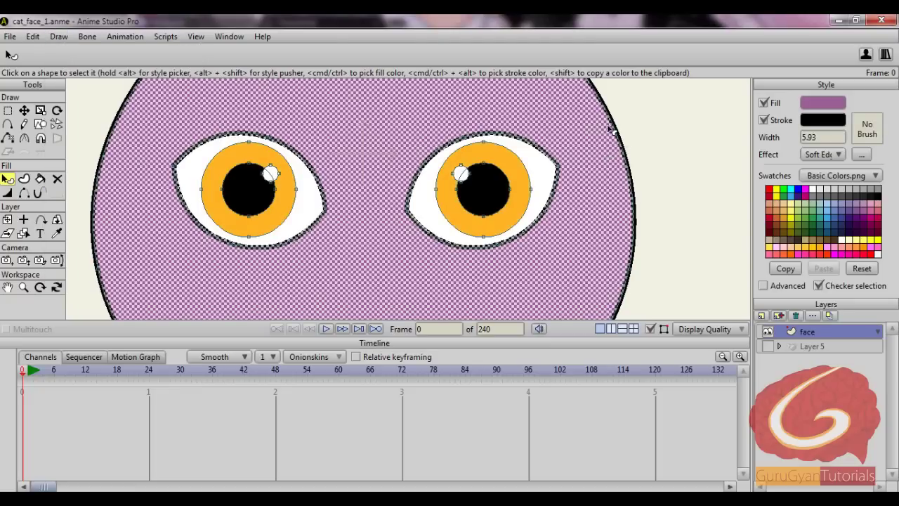
{"action": "left_click", "coordinate": [59, 38]}
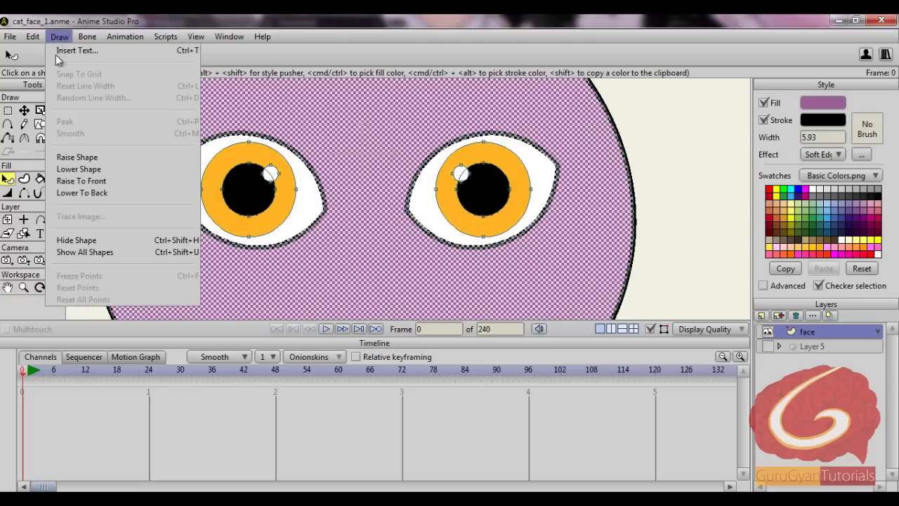
{"action": "left_click", "coordinate": [86, 181]}
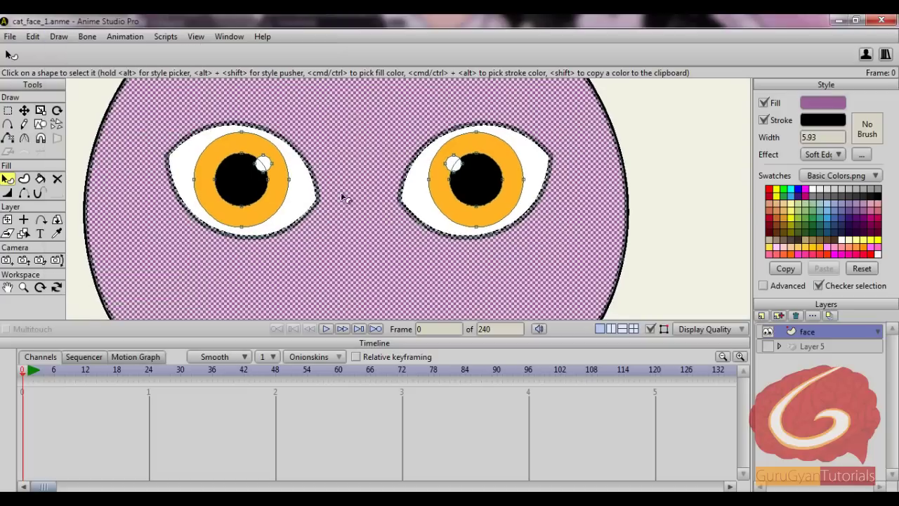
- Select the upper-edge point of both eye outlines and try moving the two points together
{"action": "left_click", "coordinate": [7, 110]}
{"action": "left_click_drag", "start_coordinate": [231, 118], "coordinate": [275, 130]}
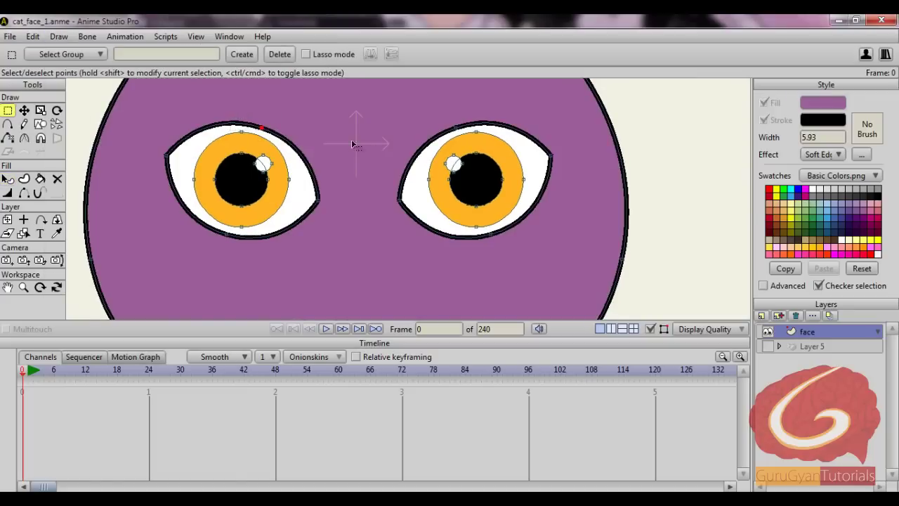
{"action": "left_click_drag", "start_coordinate": [450, 121], "coordinate": [471, 132]}
{"action": "left_click", "coordinate": [24, 110]}
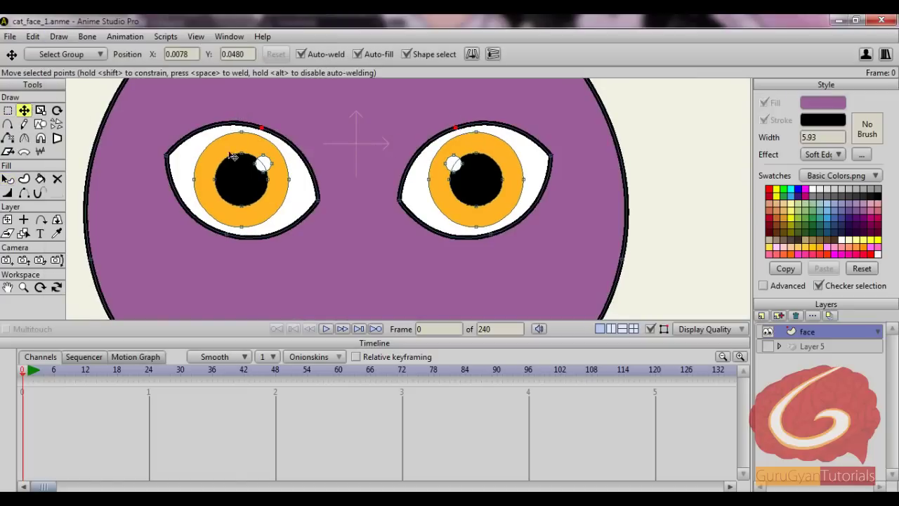
{"action": "mouse_move", "coordinate": [665, 102]}
{"action": "left_mouse_down"}
{"action": "mouse_move", "coordinate": [686, 194]}
{"action": "mouse_move", "coordinate": [662, 86]}
{"action": "mouse_move", "coordinate": [681, 173]}
{"action": "mouse_move", "coordinate": [668, 104]}
{"action": "left_mouse_up"}
{"action": "left_click_drag", "start_coordinate": [680, 143], "coordinate": [670, 181]}
- Select the purple head shape, change its fill to a bluer purple and set its effect to plain
{"action": "scroll", "coordinate": [671, 181], "scroll_direction": "down", "scroll_amount": 3}
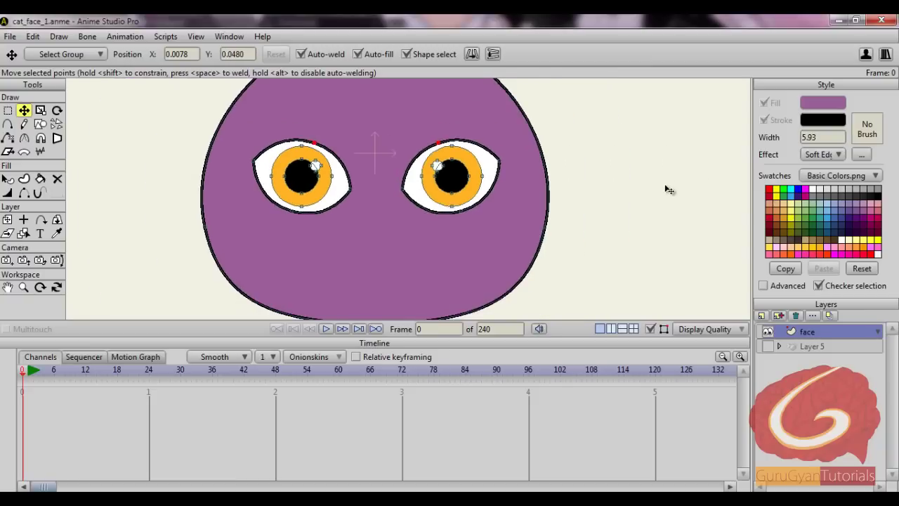
{"action": "scroll", "coordinate": [632, 197], "scroll_direction": "down", "scroll_amount": 3}
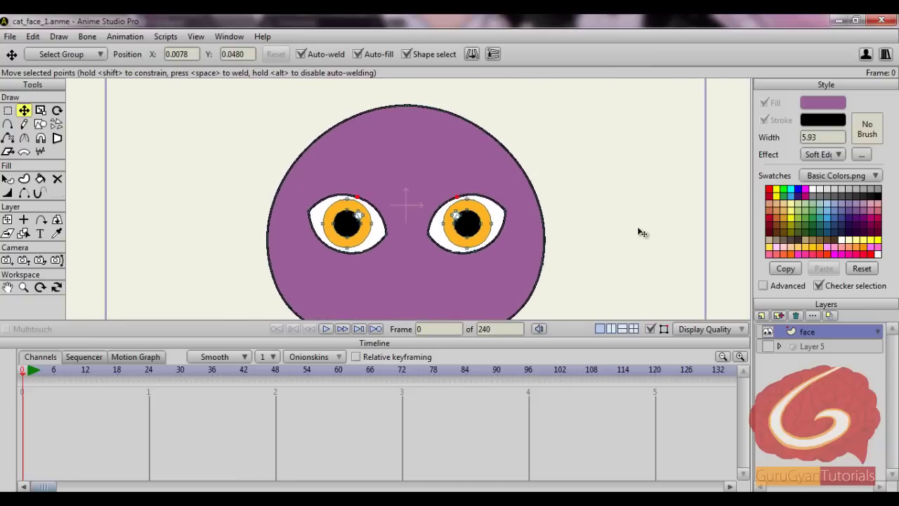
{"action": "scroll", "coordinate": [616, 183], "scroll_direction": "up", "scroll_amount": 2}
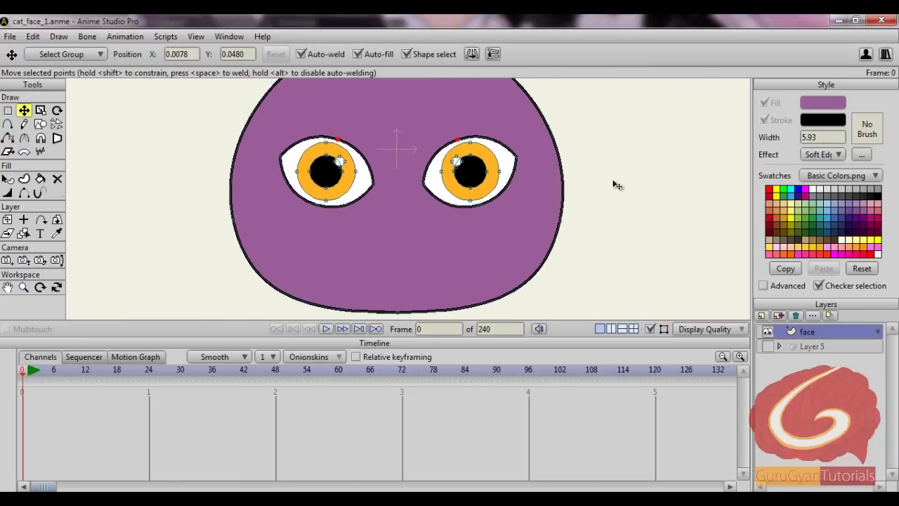
{"action": "scroll", "coordinate": [372, 169], "scroll_direction": "down", "scroll_amount": 1}
{"action": "left_click", "coordinate": [7, 178]}
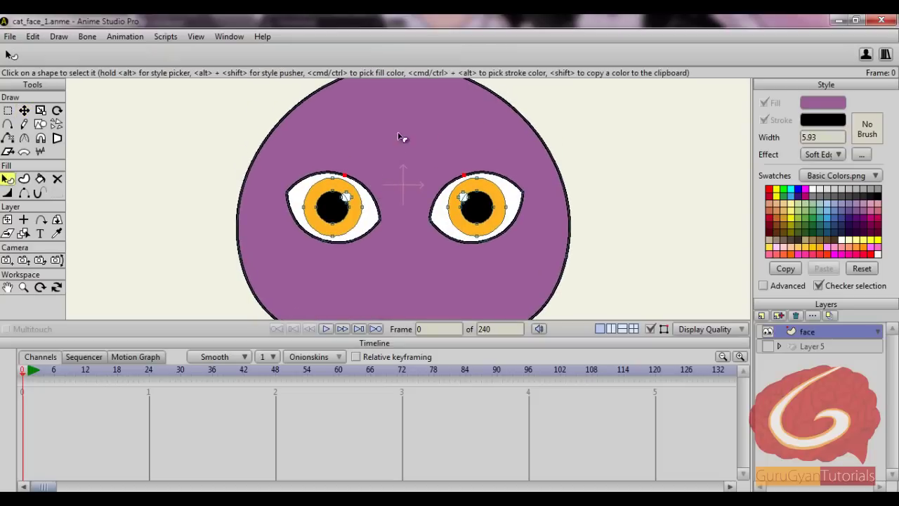
{"action": "left_click", "coordinate": [401, 137]}
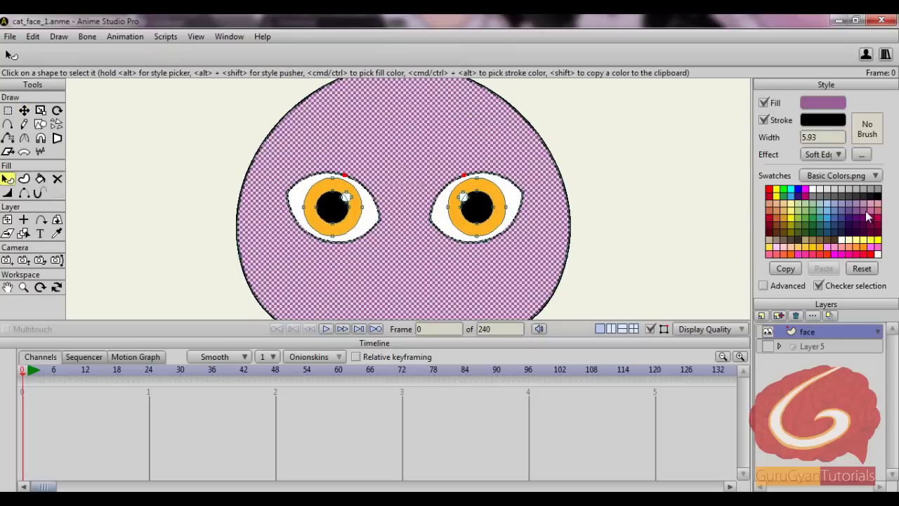
{"action": "scroll", "coordinate": [513, 235], "scroll_direction": "up", "scroll_amount": 1}
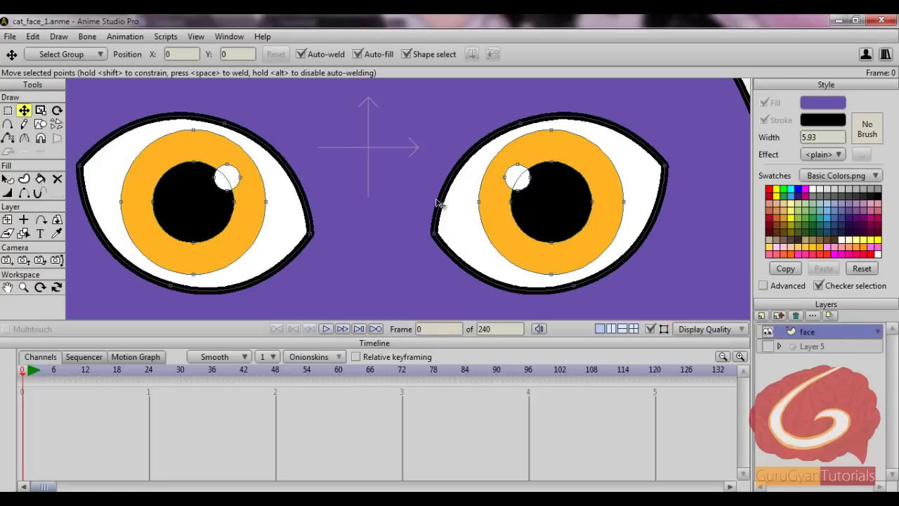
- Move the right eye's highlight to the upper right of its pupil, matching the left eye's highlight
{"action": "left_click_drag", "start_coordinate": [518, 178], "coordinate": [583, 171]}
{"action": "left_click_drag", "start_coordinate": [618, 211], "coordinate": [615, 199]}
{"action": "scroll", "coordinate": [615, 198], "scroll_direction": "down", "scroll_amount": 2}
{"action": "scroll", "coordinate": [562, 184], "scroll_direction": "up", "scroll_amount": 2}
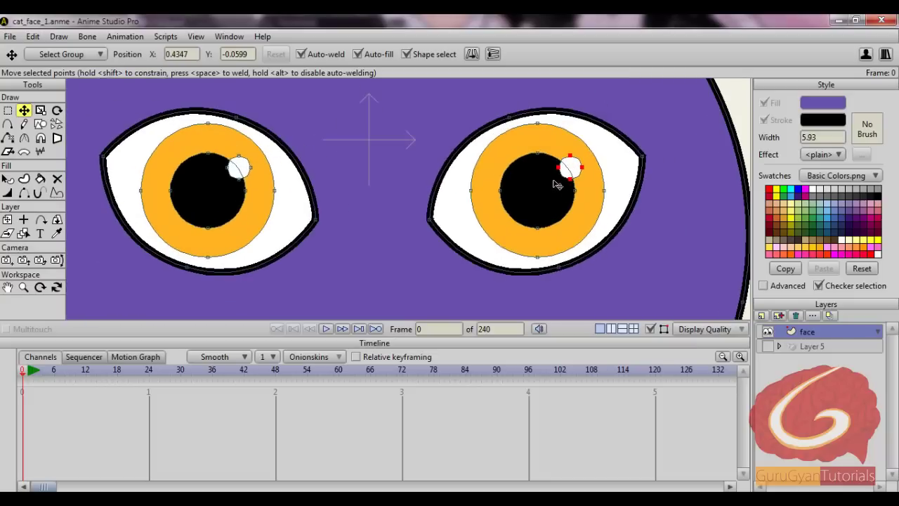
- Select the upper-edge points of both eye outlines and try raising them slightly together
{"action": "left_click", "coordinate": [7, 110]}
{"action": "left_click", "coordinate": [235, 118]}
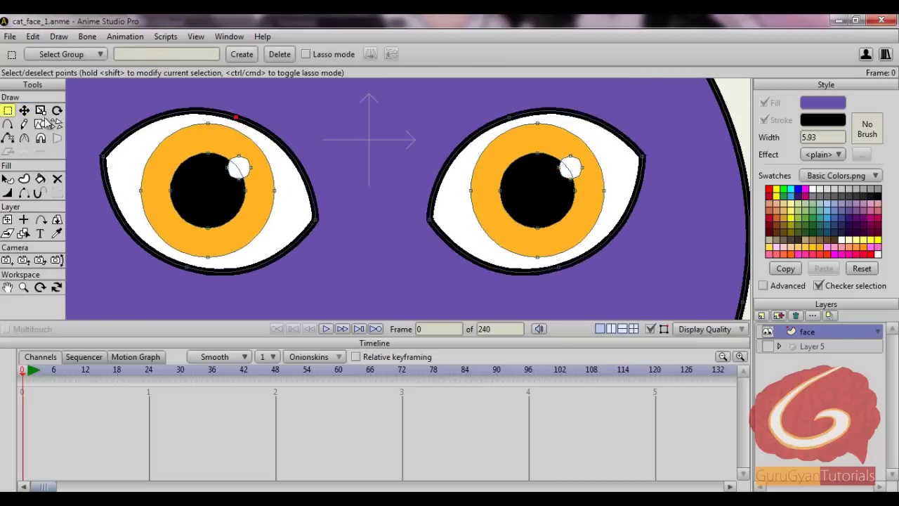
{"action": "left_click", "coordinate": [508, 117], "text": "shift"}
{"action": "left_click", "coordinate": [24, 110]}
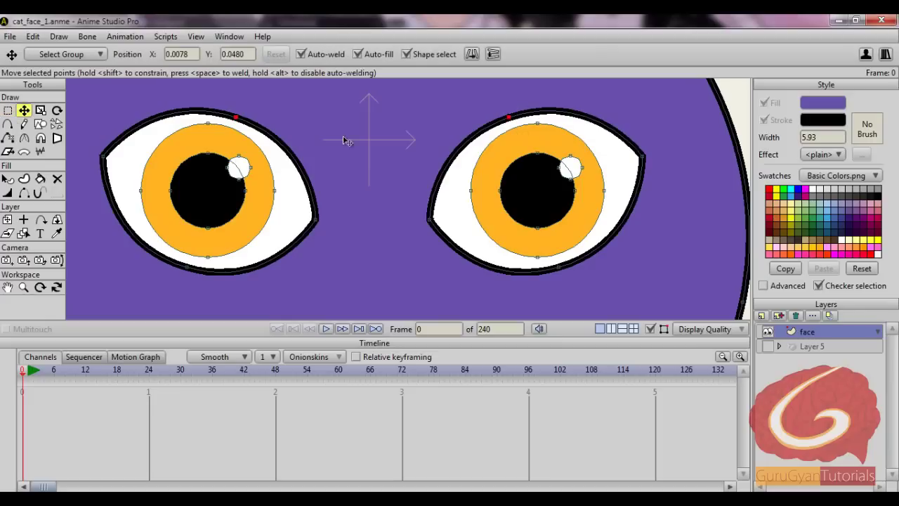
{"action": "mouse_move", "coordinate": [512, 117]}
{"action": "left_mouse_down"}
{"action": "mouse_move", "coordinate": [522, 190]}
{"action": "mouse_move", "coordinate": [532, 185]}
{"action": "mouse_move", "coordinate": [514, 114]}
{"action": "left_mouse_up"}
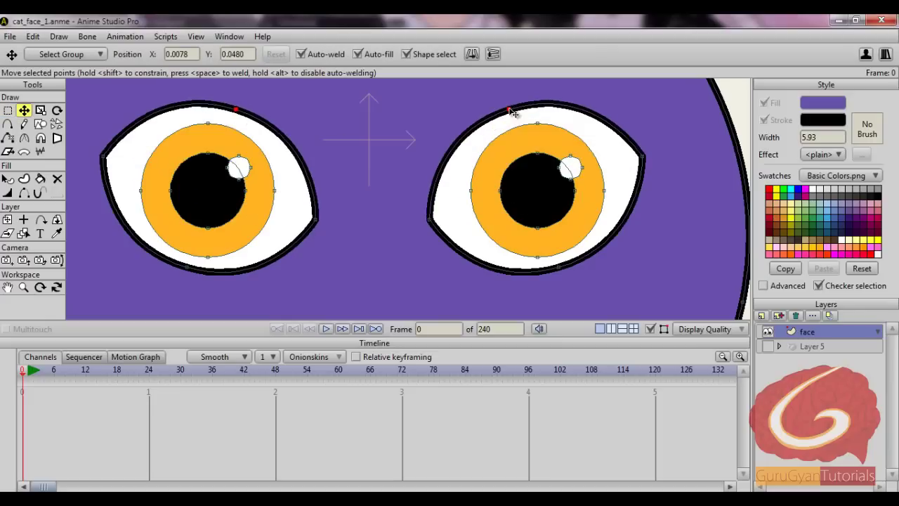
- Select the lower-edge points of both eye outlines, try moving them upward together, and undo the move
{"action": "left_click", "coordinate": [11, 107]}
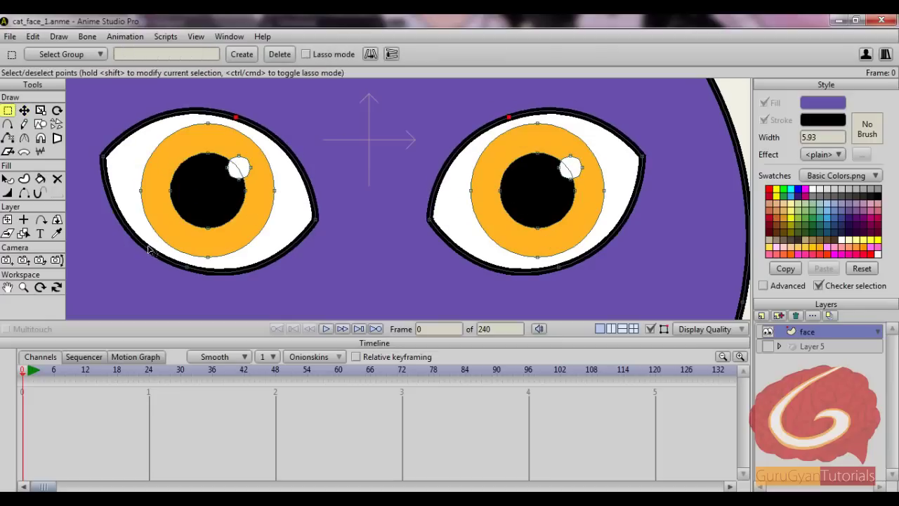
{"action": "left_click", "coordinate": [186, 267]}
{"action": "left_click", "coordinate": [557, 267], "text": "shift"}
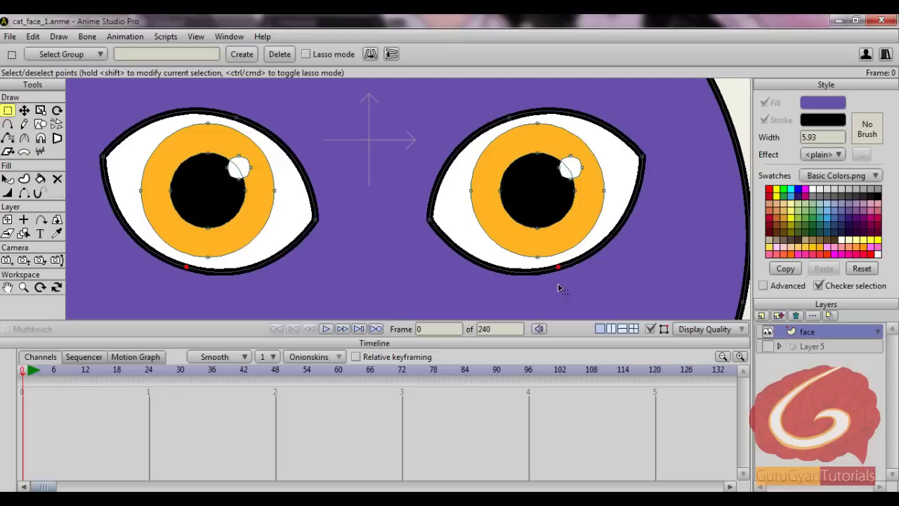
{"action": "left_click", "coordinate": [24, 110]}
{"action": "left_click_drag", "start_coordinate": [560, 282], "coordinate": [555, 212]}
{"action": "key", "text": "ctrl+z"}
{"action": "left_click_drag", "start_coordinate": [608, 264], "coordinate": [604, 237]}
- Draw a small circle in the lower middle of the head, centred below the eyes
{"action": "scroll", "coordinate": [608, 242], "scroll_direction": "down", "scroll_amount": 5}
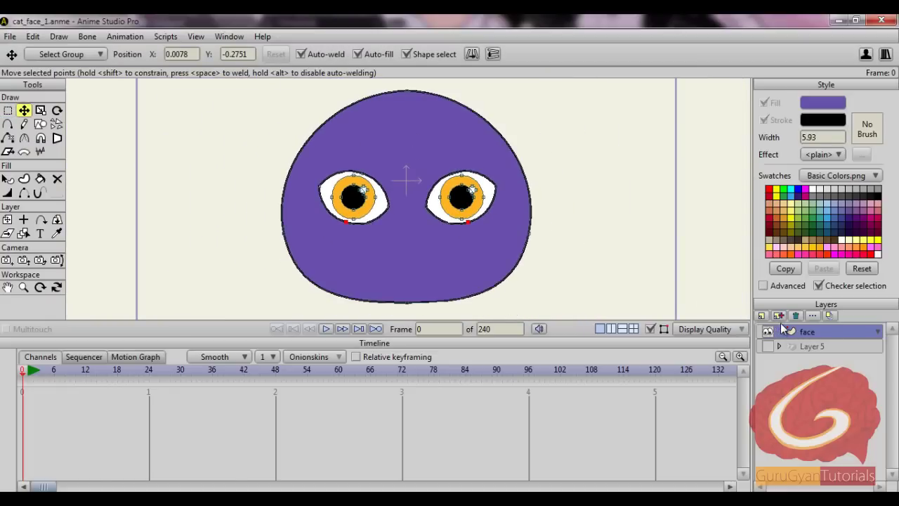
{"action": "left_click_drag", "start_coordinate": [477, 243], "coordinate": [478, 238]}
{"action": "scroll", "coordinate": [481, 235], "scroll_direction": "up", "scroll_amount": 2}
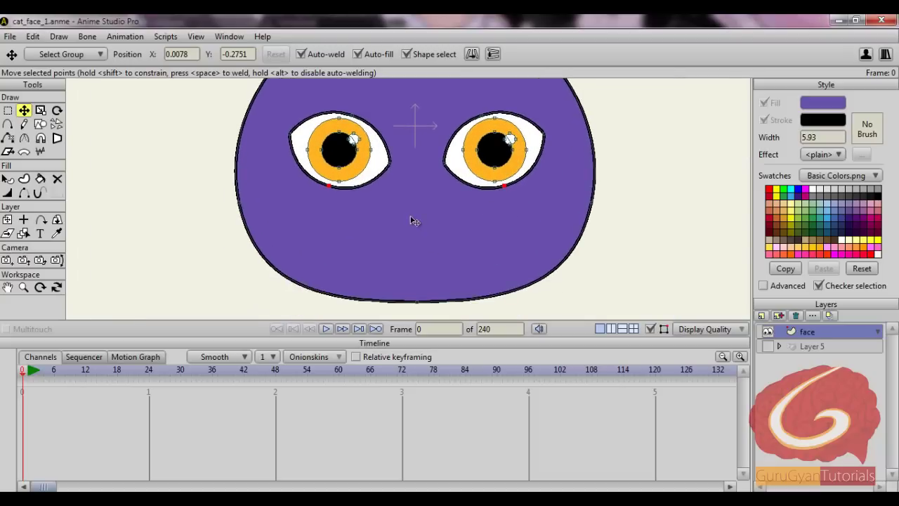
{"action": "left_click", "coordinate": [40, 123]}
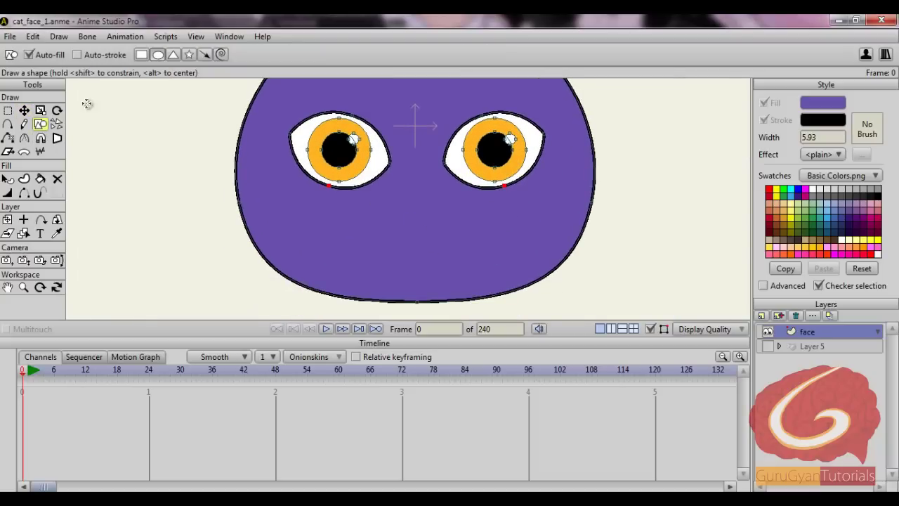
{"action": "left_click", "coordinate": [158, 55]}
{"action": "left_click_drag", "start_coordinate": [417, 247], "coordinate": [431, 269]}
- Select the new circle below the eyes and fill it with dark red, 3A0000
{"action": "left_click", "coordinate": [8, 179]}
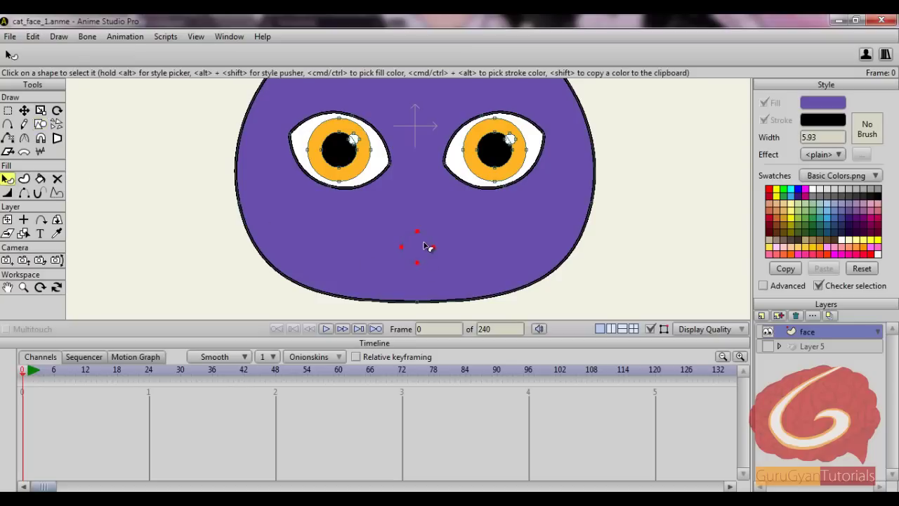
{"action": "left_click", "coordinate": [427, 246]}
{"action": "left_click", "coordinate": [821, 102]}
{"action": "left_click", "coordinate": [495, 337]}
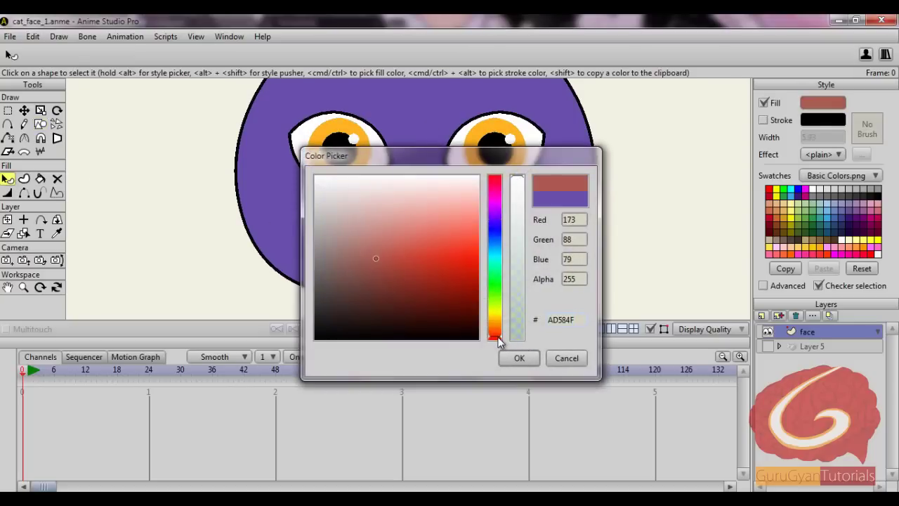
{"action": "left_click_drag", "start_coordinate": [445, 272], "coordinate": [481, 325]}
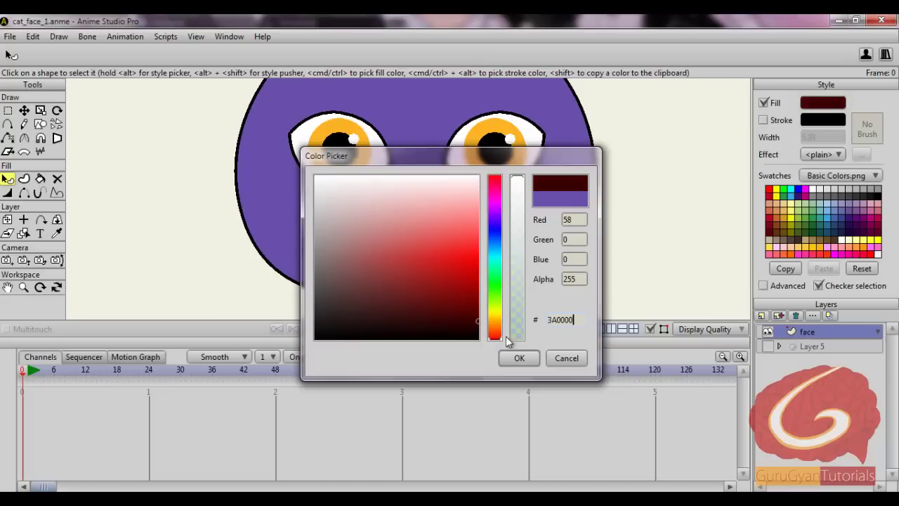
{"action": "left_click", "coordinate": [521, 358]}
- Clear the point selection on the dark red circle below the eyes
{"action": "scroll", "coordinate": [610, 250], "scroll_direction": "up", "scroll_amount": 2}
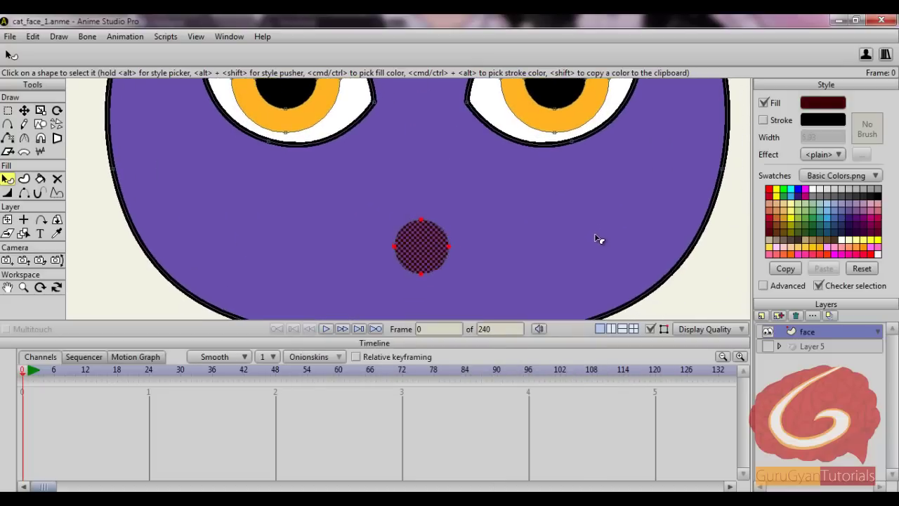
{"action": "left_click", "coordinate": [7, 110]}
{"action": "scroll", "coordinate": [384, 237], "scroll_direction": "down", "scroll_amount": 2}
{"action": "scroll", "coordinate": [384, 237], "scroll_direction": "down", "scroll_amount": 1}
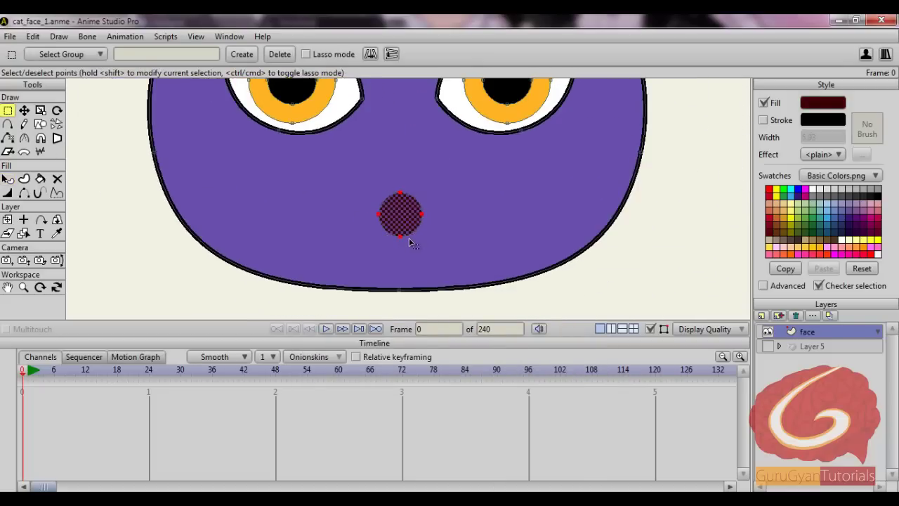
{"action": "left_click", "coordinate": [598, 293]}
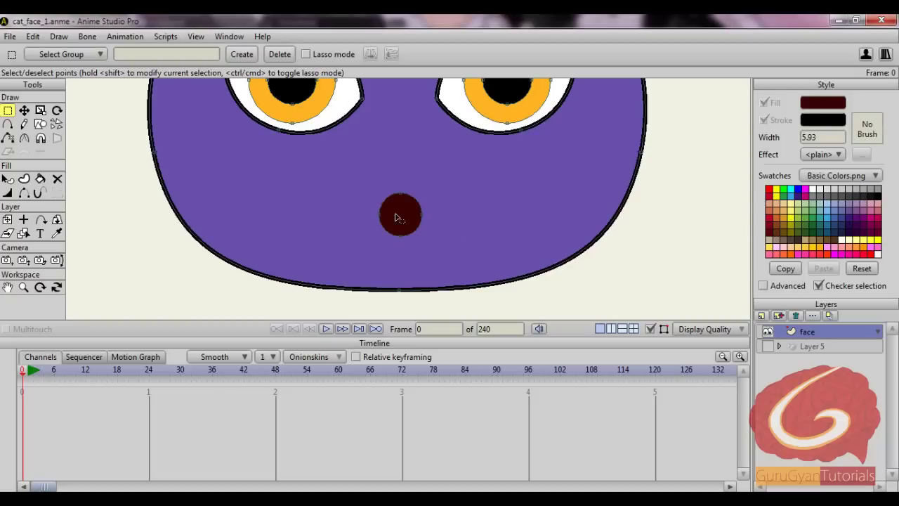
{"action": "scroll", "coordinate": [432, 206], "scroll_direction": "up", "scroll_amount": 2}
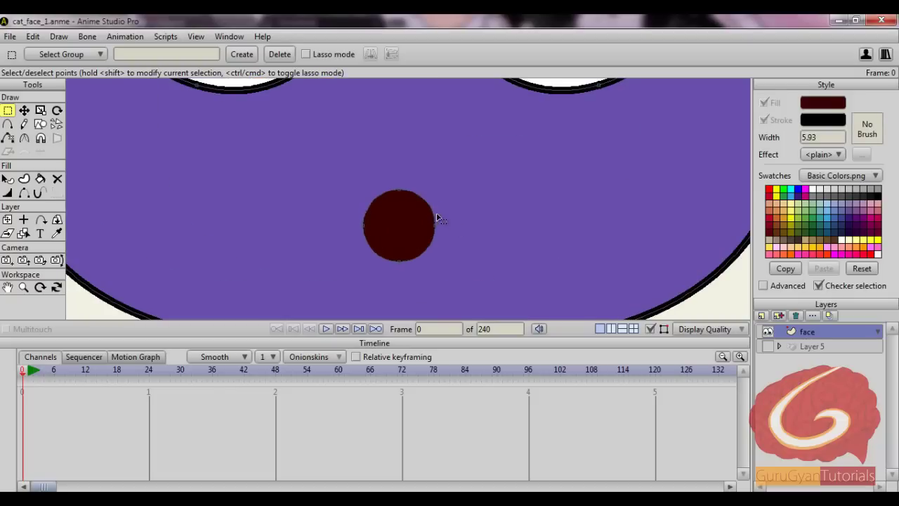
{"action": "left_click_drag", "start_coordinate": [475, 168], "coordinate": [552, 297]}
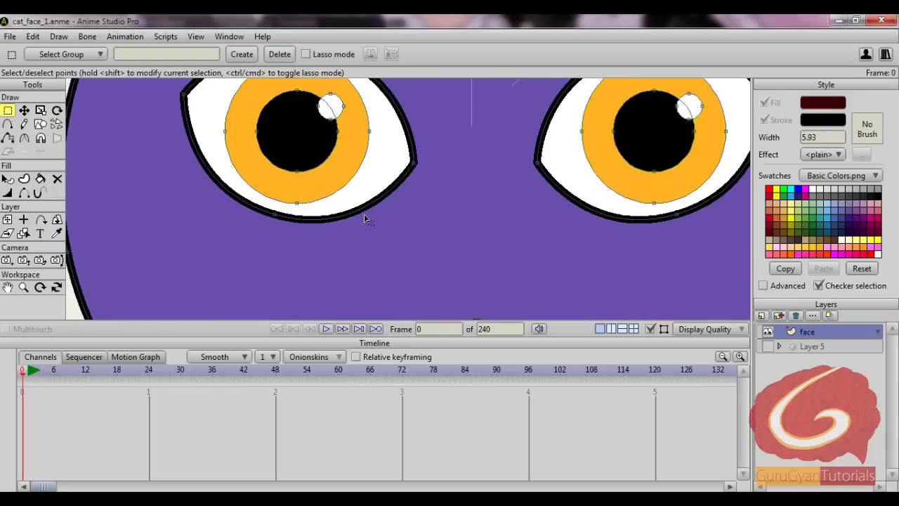
{"action": "left_click_drag", "start_coordinate": [554, 254], "coordinate": [504, 112]}
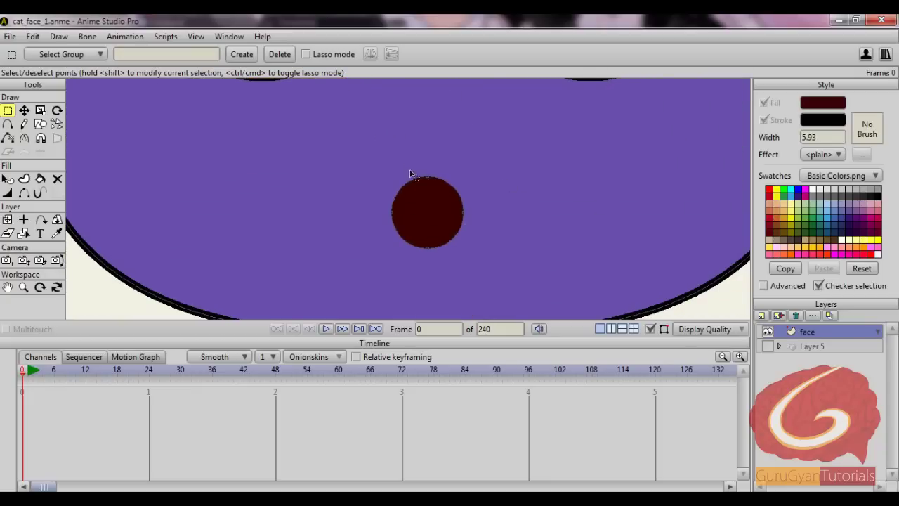
{"action": "scroll", "coordinate": [417, 227], "scroll_direction": "down", "scroll_amount": 2}
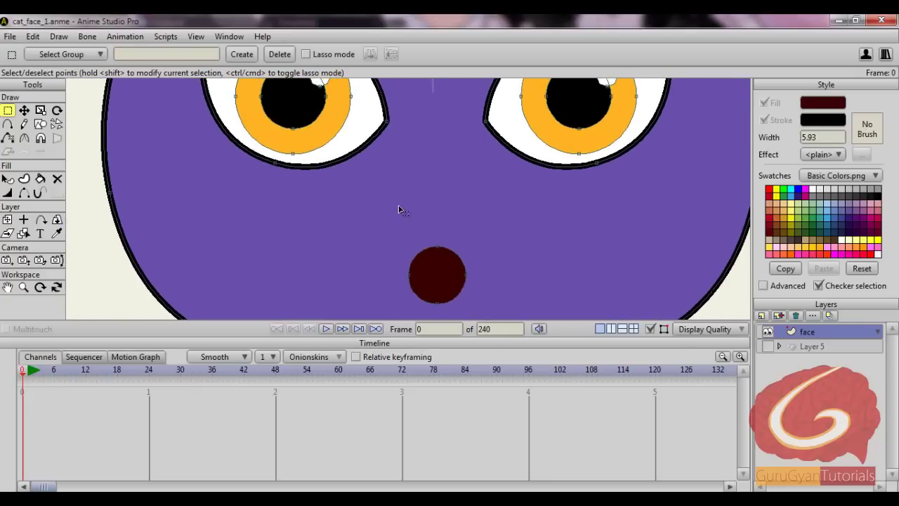
{"action": "scroll", "coordinate": [491, 200], "scroll_direction": "down", "scroll_amount": 3}
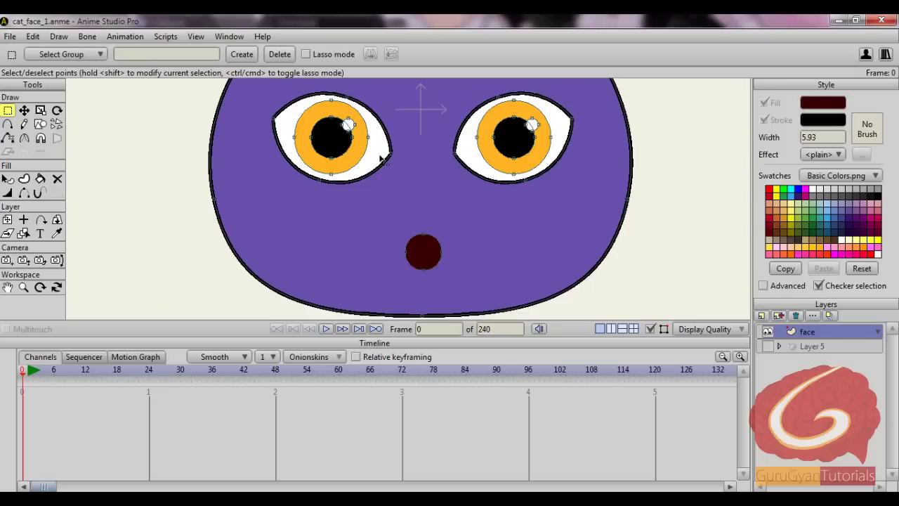
{"action": "scroll", "coordinate": [477, 214], "scroll_direction": "up", "scroll_amount": 3}
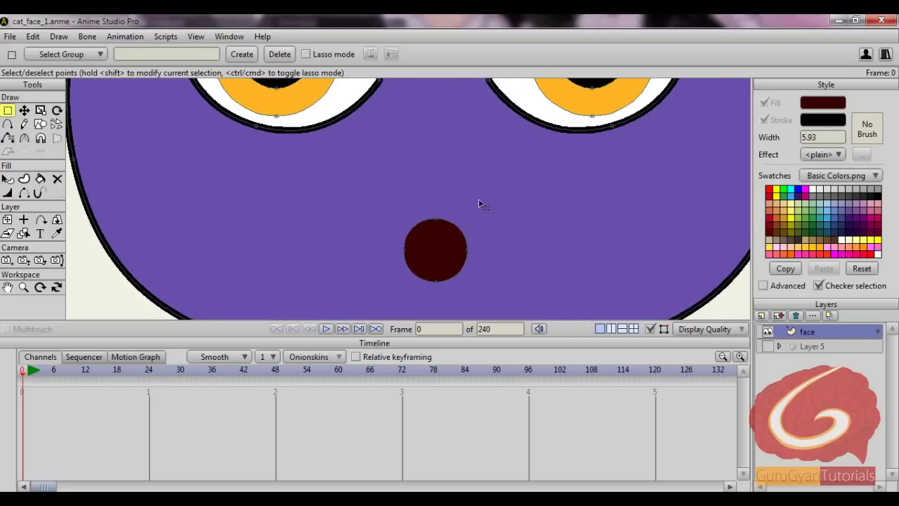
- Select the leftmost and rightmost points of the dark red circle and turn them into sharp corners
{"action": "scroll", "coordinate": [478, 200], "scroll_direction": "up", "scroll_amount": 2}
{"action": "left_click_drag", "start_coordinate": [362, 189], "coordinate": [432, 235]}
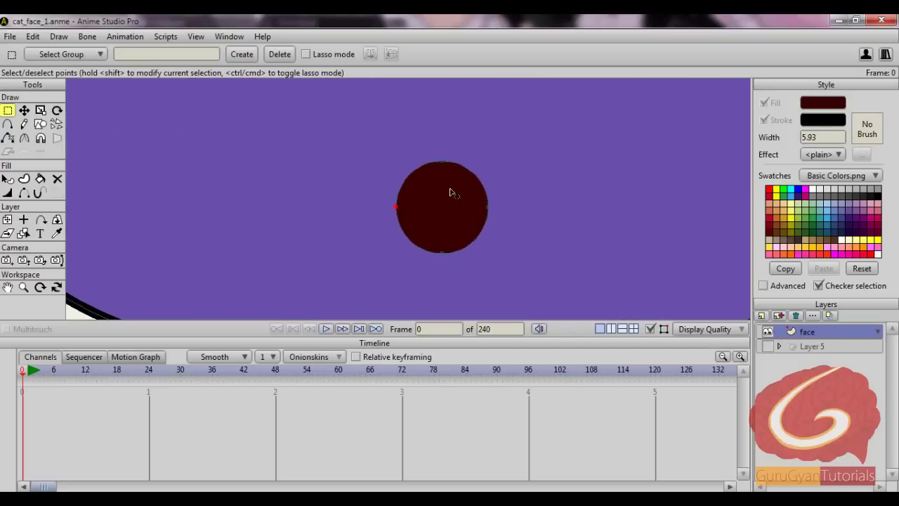
{"action": "left_click_drag", "start_coordinate": [450, 189], "coordinate": [498, 227]}
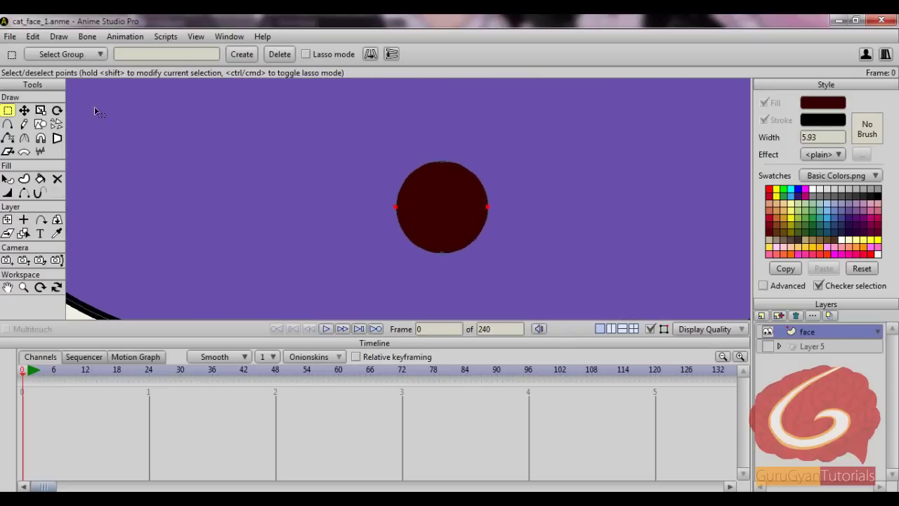
{"action": "left_click", "coordinate": [23, 138]}
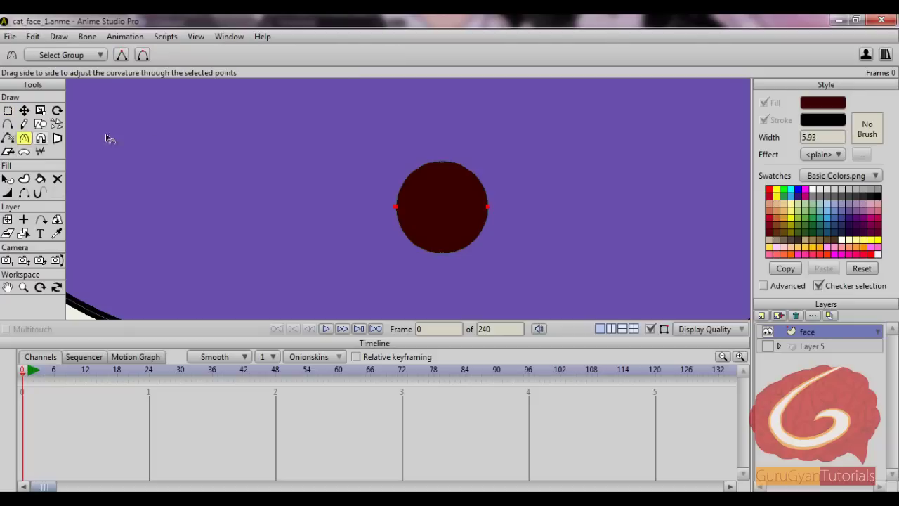
{"action": "left_click", "coordinate": [120, 54]}
- Raise the two side corners of the dark red shape together so it tapers towards its lower end
{"action": "left_click", "coordinate": [24, 110]}
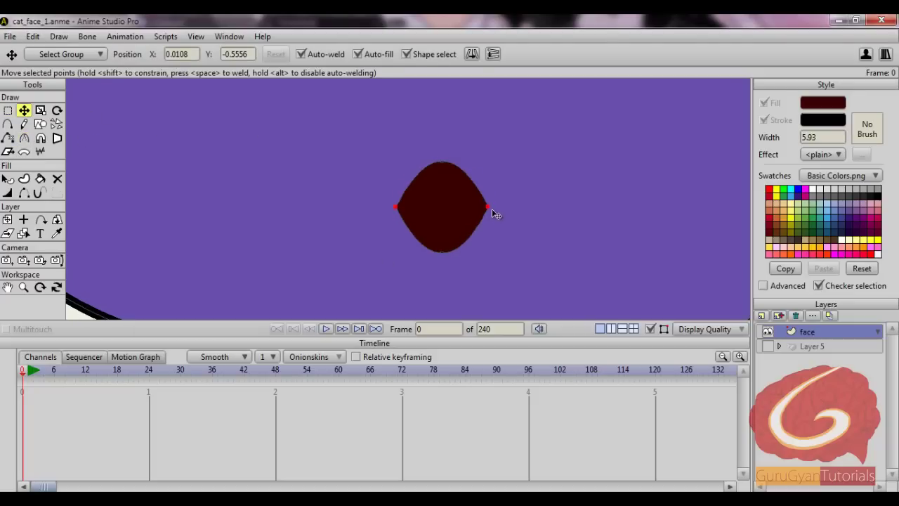
{"action": "left_click_drag", "start_coordinate": [592, 266], "coordinate": [570, 229]}
{"action": "scroll", "coordinate": [569, 230], "scroll_direction": "down", "scroll_amount": 2}
{"action": "left_click_drag", "start_coordinate": [653, 298], "coordinate": [654, 286]}
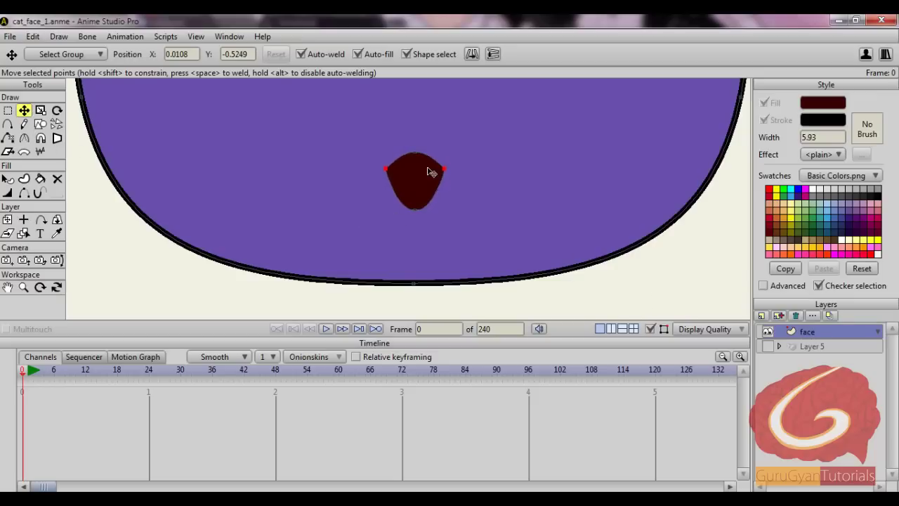
- Reposition the dark red shape's points to form a thin, slightly wider, downturned mouth, and preview the rendered frame
{"action": "left_click_drag", "start_coordinate": [416, 156], "coordinate": [454, 170]}
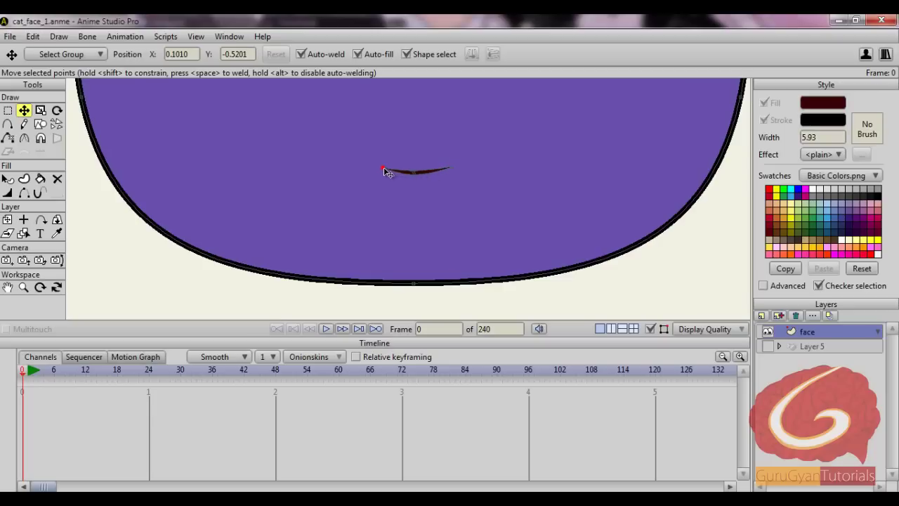
{"action": "left_click", "coordinate": [378, 169]}
{"action": "left_click_drag", "start_coordinate": [417, 174], "coordinate": [415, 152]}
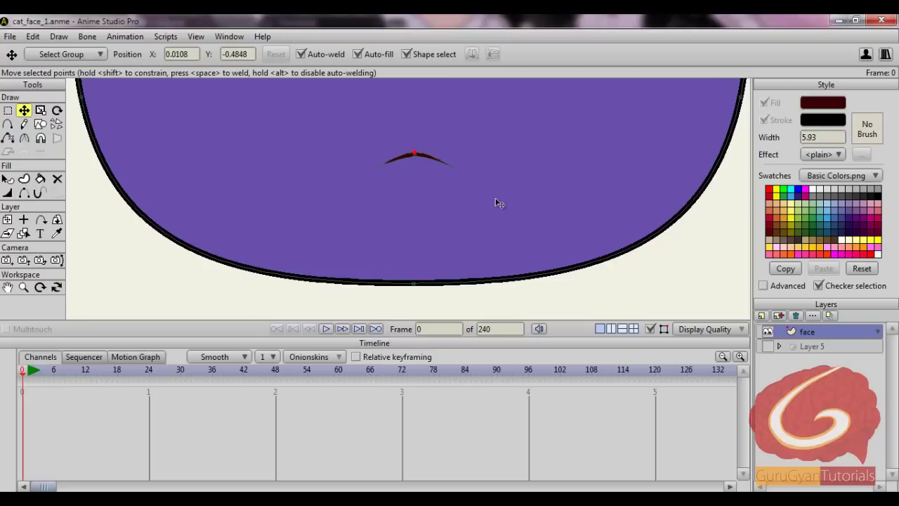
{"action": "key", "text": "ctrl+r"}
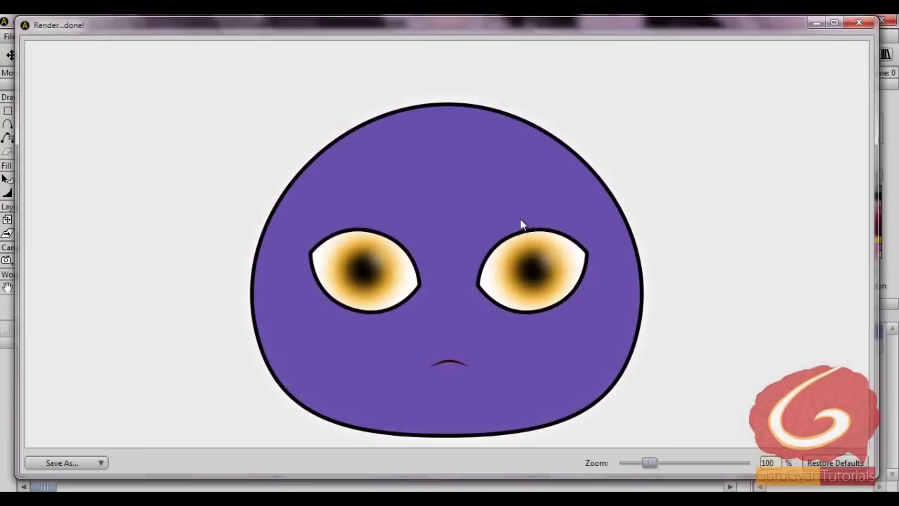
{"action": "left_click", "coordinate": [858, 23]}
- Change the effect from Soft Edge to plain on the left eye's pupil, orange iris and white highlight
{"action": "scroll", "coordinate": [449, 236], "scroll_direction": "up", "scroll_amount": 3}
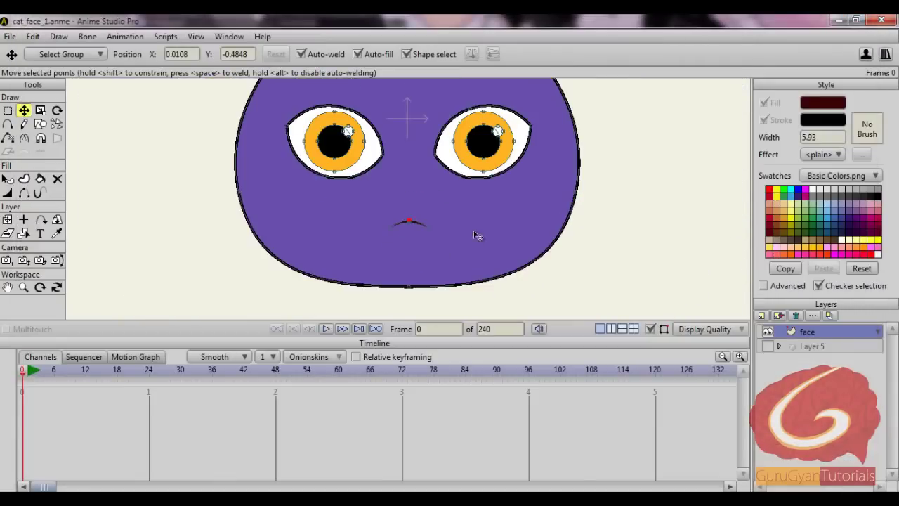
{"action": "scroll", "coordinate": [471, 238], "scroll_direction": "up", "scroll_amount": 2}
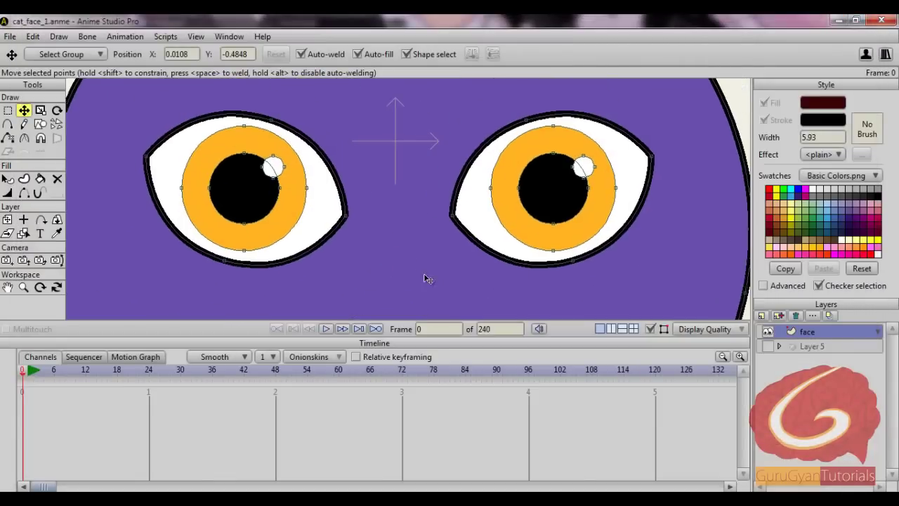
{"action": "left_click", "coordinate": [7, 178]}
{"action": "left_click", "coordinate": [239, 177]}
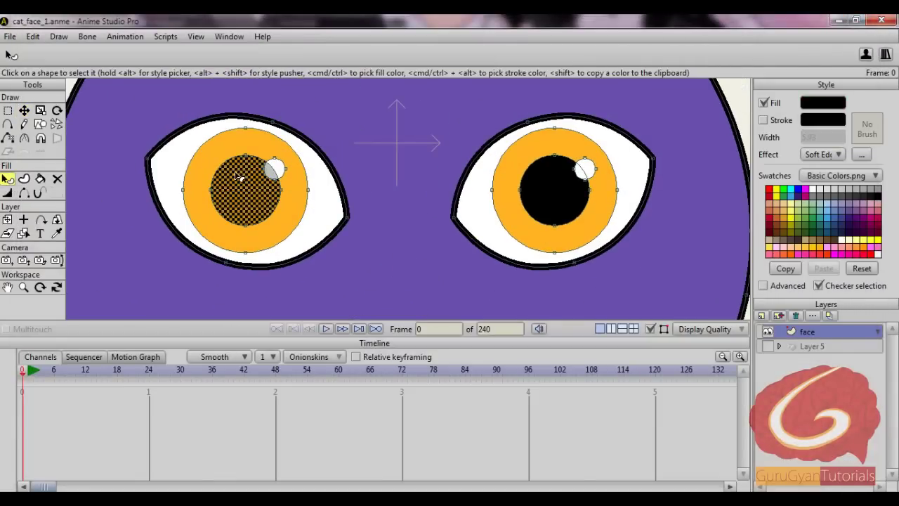
{"action": "left_click", "coordinate": [818, 154]}
{"action": "left_click", "coordinate": [822, 164]}
{"action": "left_click", "coordinate": [288, 230]}
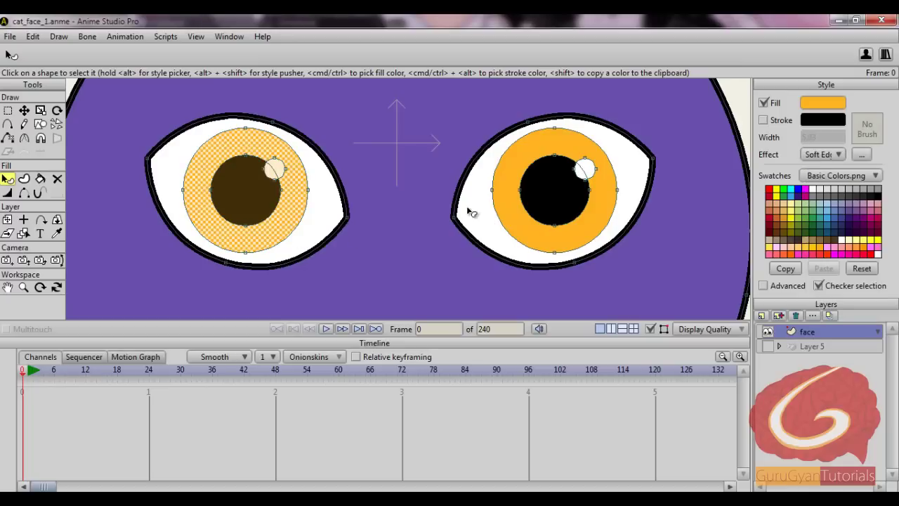
{"action": "left_click", "coordinate": [822, 154]}
{"action": "left_click", "coordinate": [822, 167]}
{"action": "left_click", "coordinate": [275, 169]}
{"action": "left_click", "coordinate": [818, 154]}
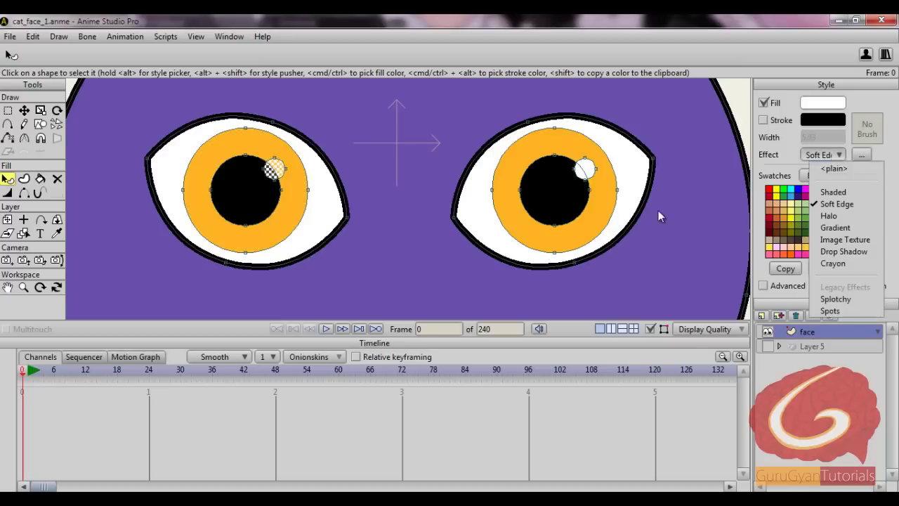
- Set the effect of the right eye's pupil, white highlight and orange iris to plain
{"action": "left_click", "coordinate": [562, 197]}
{"action": "left_click", "coordinate": [821, 155]}
{"action": "left_click", "coordinate": [833, 169]}
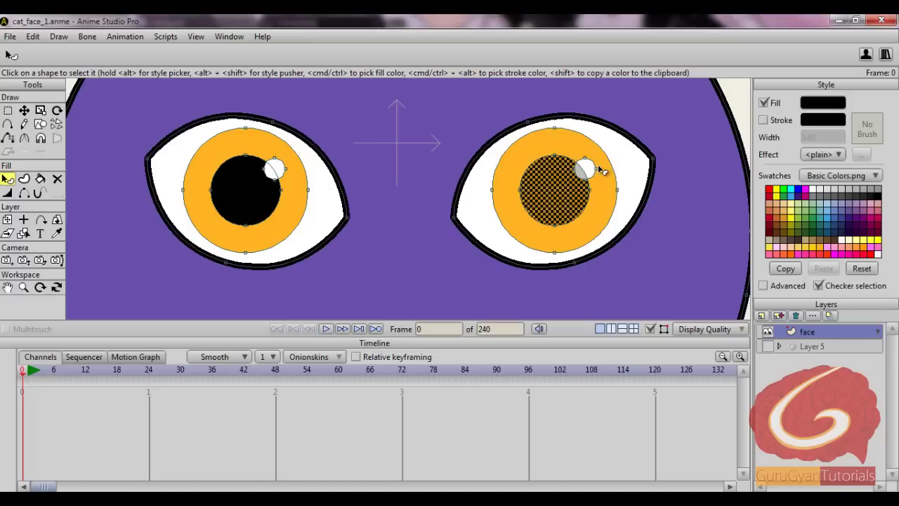
{"action": "left_click", "coordinate": [590, 168]}
{"action": "left_click", "coordinate": [822, 155]}
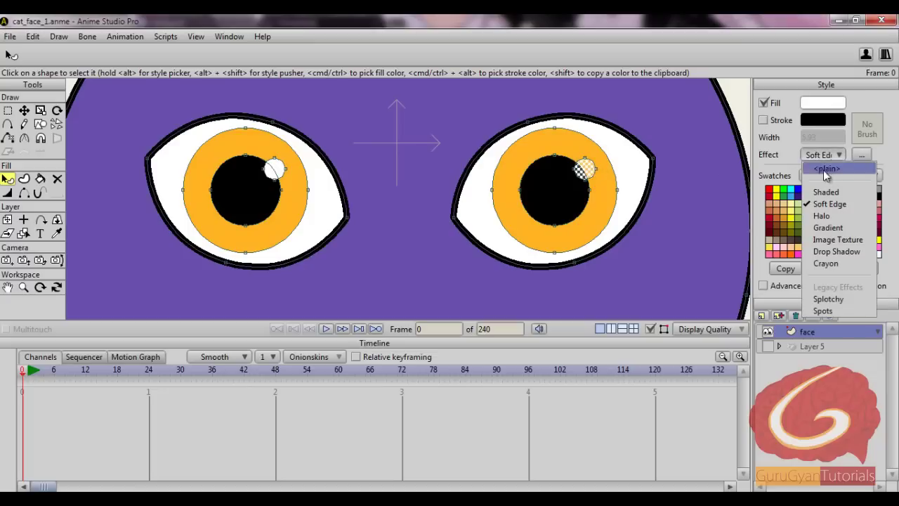
{"action": "left_click", "coordinate": [826, 169]}
{"action": "left_click", "coordinate": [606, 205]}
{"action": "left_click", "coordinate": [836, 160]}
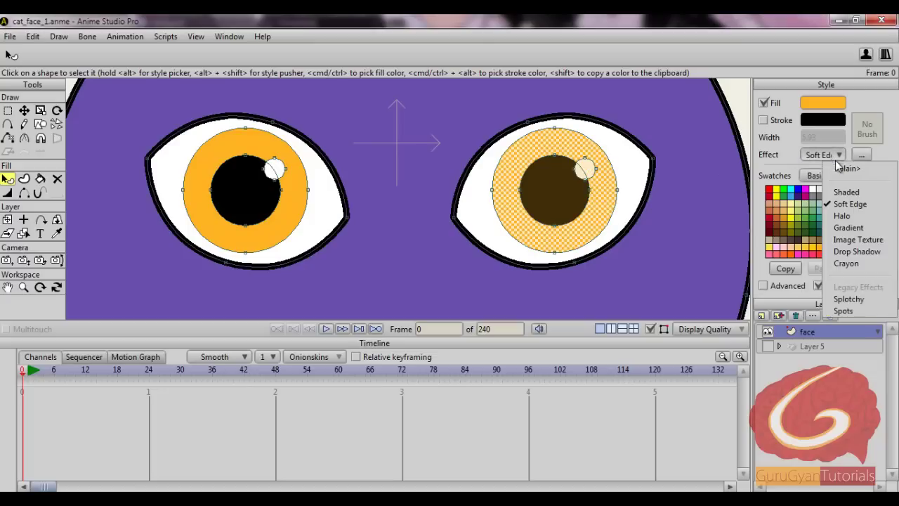
{"action": "left_click", "coordinate": [842, 171]}
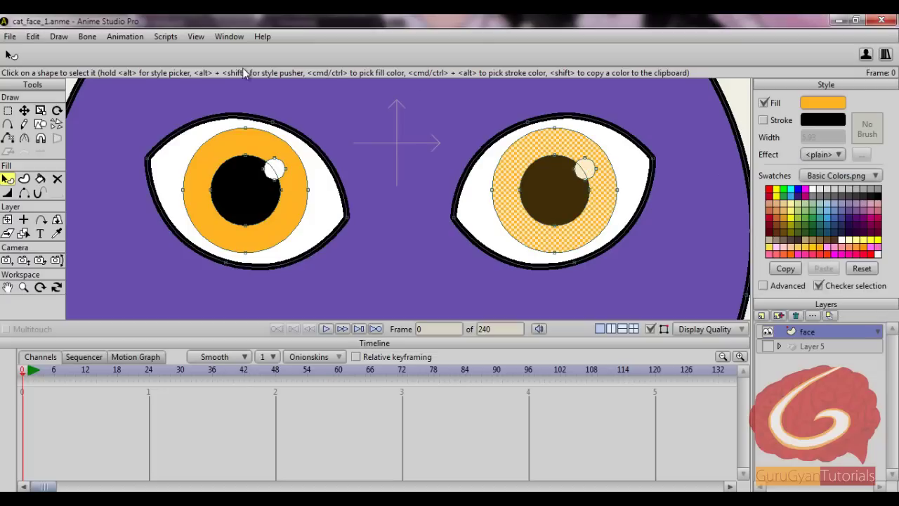
- Render the current frame to check the face with the plain-edged eyes, and close the preview
{"action": "left_click", "coordinate": [9, 36]}
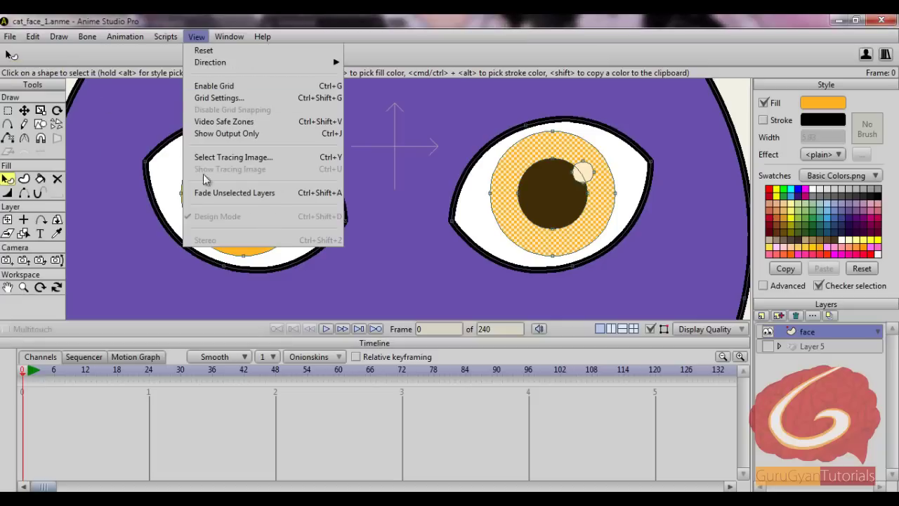
{"action": "left_click", "coordinate": [456, 224]}
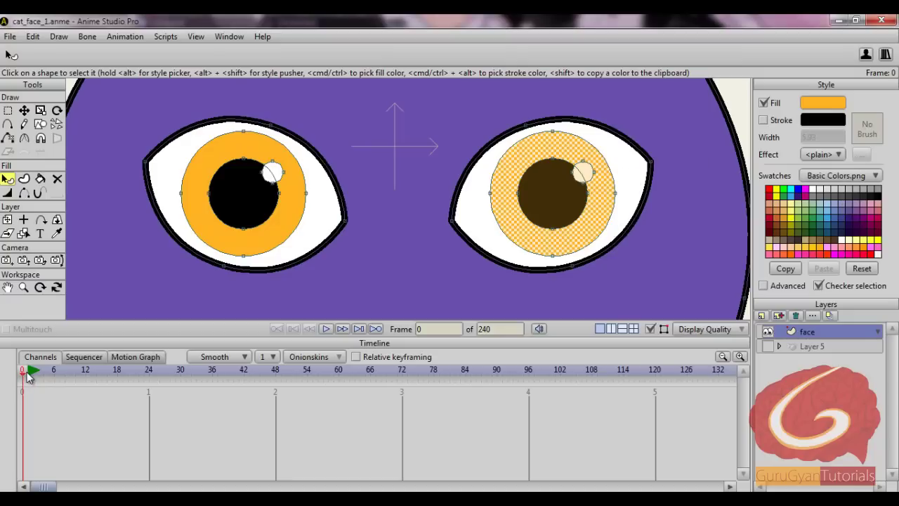
{"action": "scroll", "coordinate": [538, 217], "scroll_direction": "down", "scroll_amount": 3}
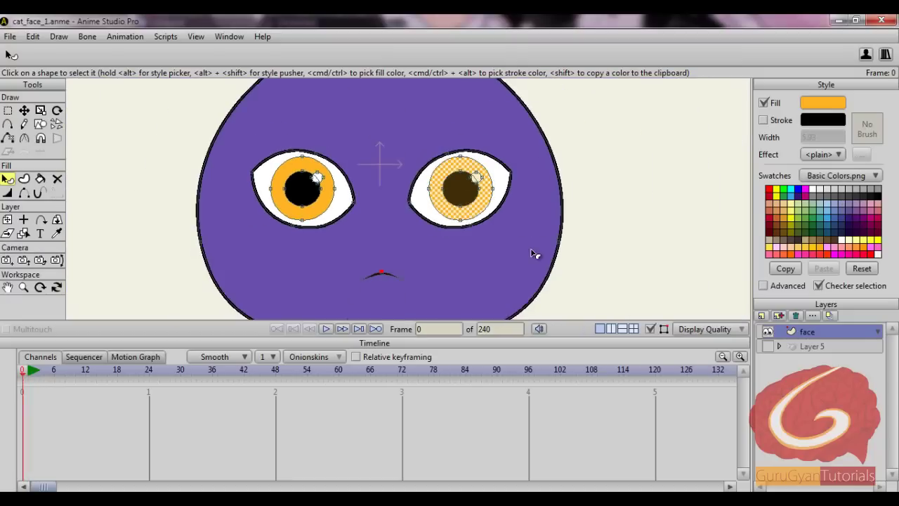
{"action": "key", "text": "ctrl+r"}
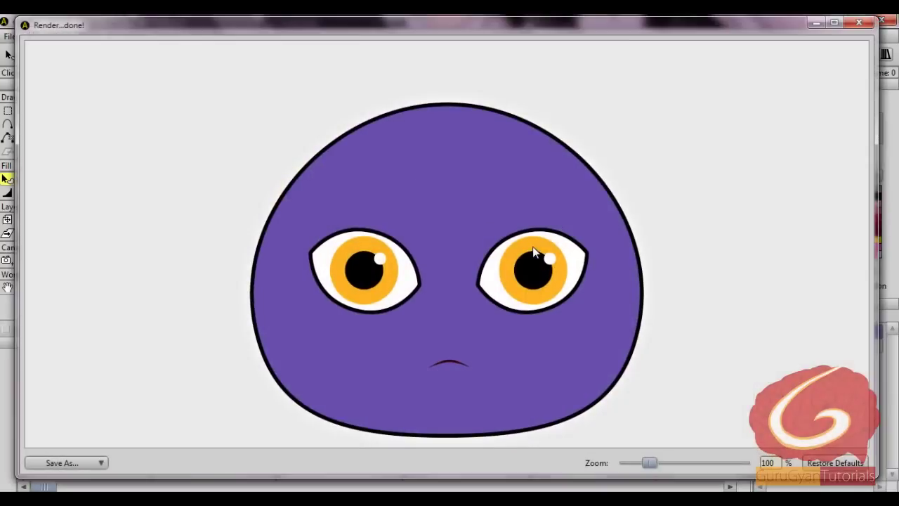
{"action": "left_click", "coordinate": [856, 24]}
- Select the head outline's topmost point and reduce its curvature so the crown is slightly more pointed
{"action": "scroll", "coordinate": [474, 203], "scroll_direction": "down", "scroll_amount": 3}
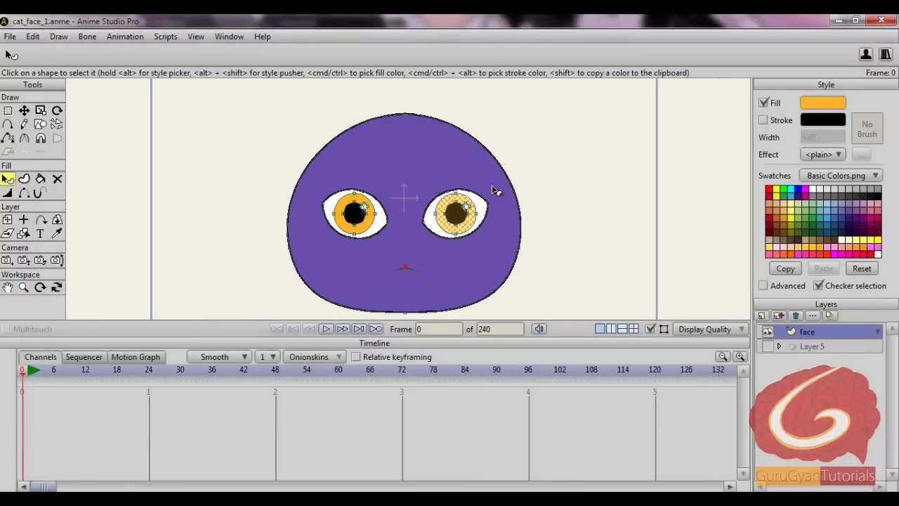
{"action": "left_click", "coordinate": [8, 110]}
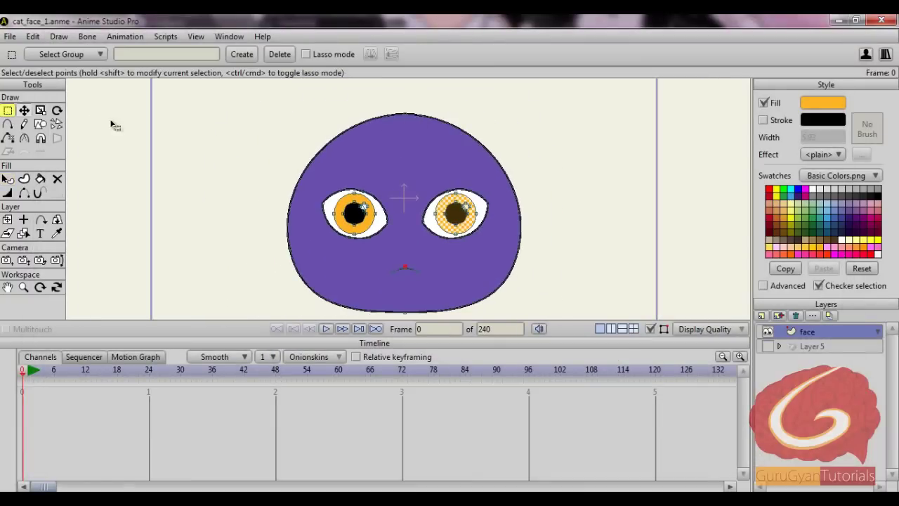
{"action": "left_click", "coordinate": [405, 112]}
{"action": "left_click", "coordinate": [24, 139]}
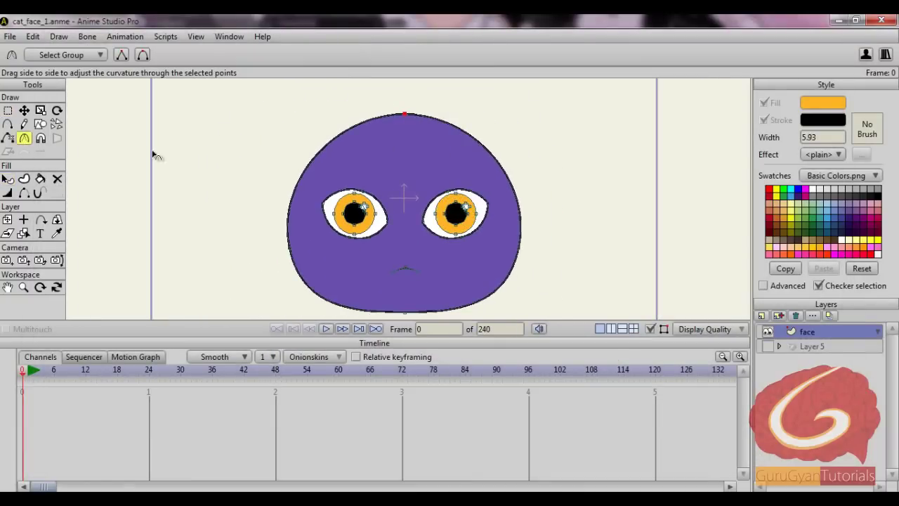
{"action": "left_click_drag", "start_coordinate": [418, 120], "coordinate": [377, 125]}
{"action": "scroll", "coordinate": [558, 197], "scroll_direction": "down", "scroll_amount": 2}
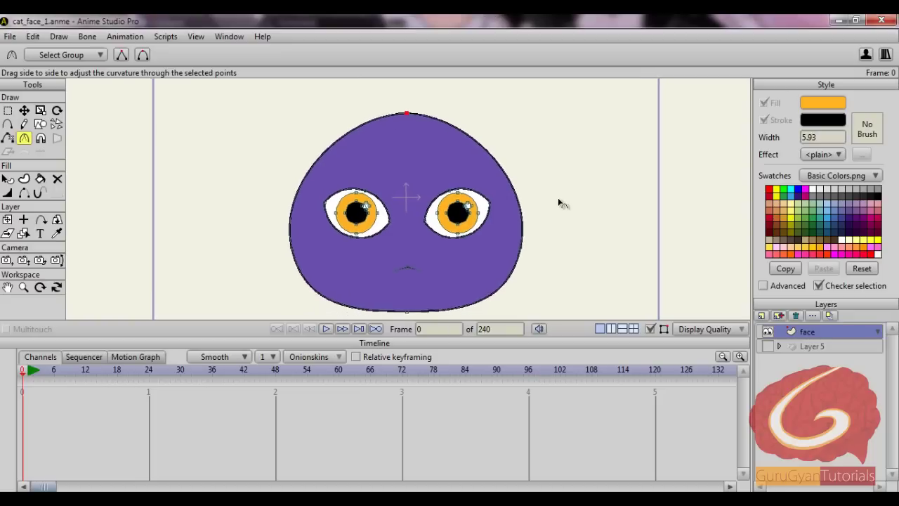
{"action": "scroll", "coordinate": [562, 179], "scroll_direction": "up", "scroll_amount": 3}
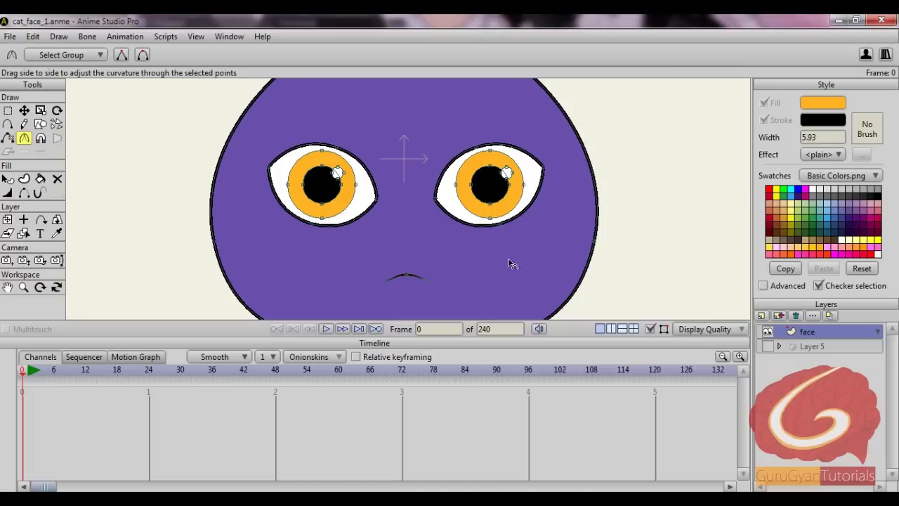
- Draw a small filled circle on the right cheek, below the right eye, with the Draw Shape tool
{"action": "left_click", "coordinate": [7, 111]}
{"action": "left_click", "coordinate": [24, 123]}
{"action": "left_click", "coordinate": [40, 123]}
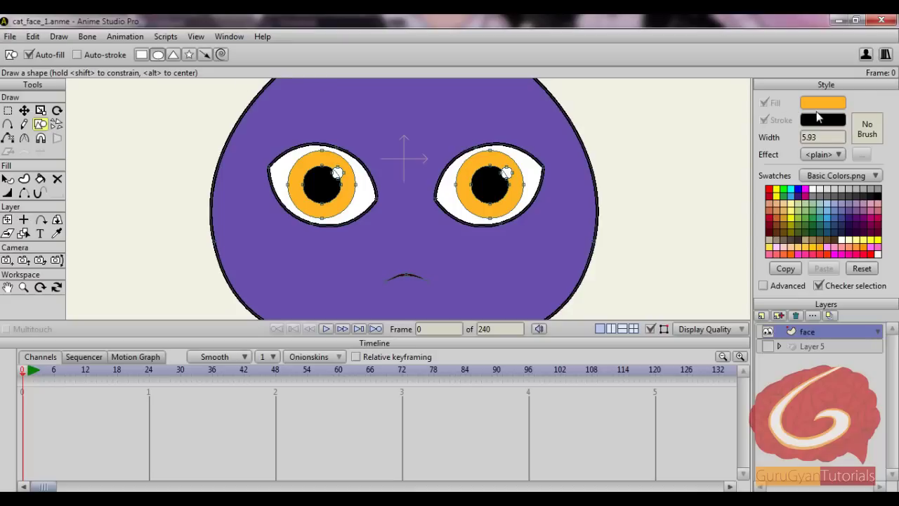
{"action": "scroll", "coordinate": [533, 225], "scroll_direction": "up", "scroll_amount": 3}
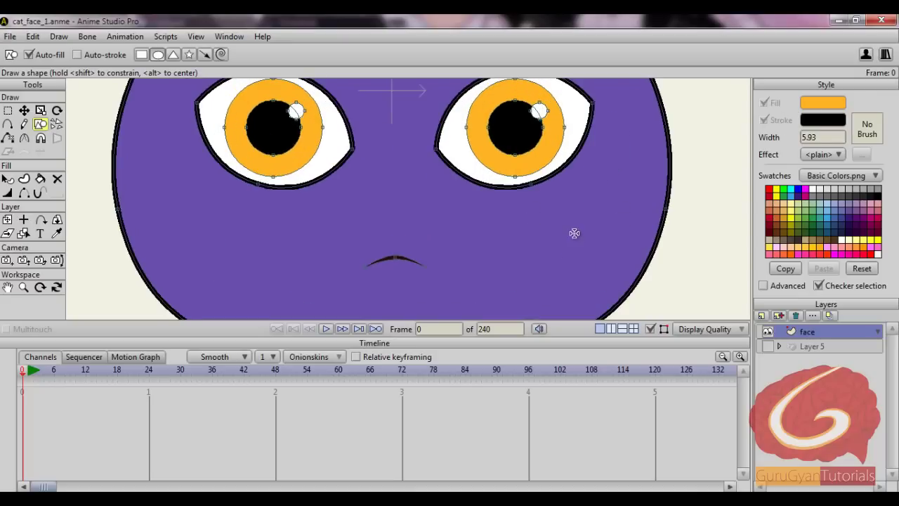
{"action": "left_click_drag", "start_coordinate": [511, 222], "coordinate": [524, 235]}
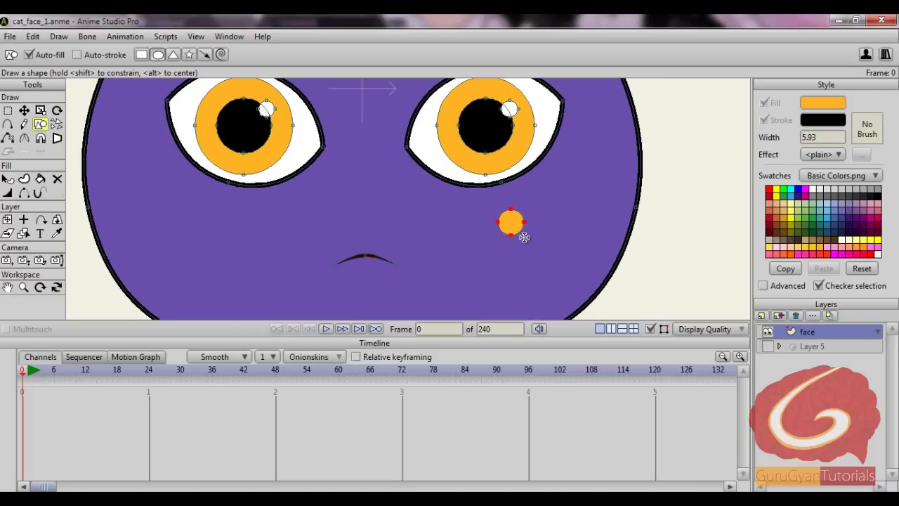
- Widen the cheek circle into a horizontal oval, rotate it slightly counterclockwise and make its curves a little boxier
{"action": "left_click", "coordinate": [40, 111]}
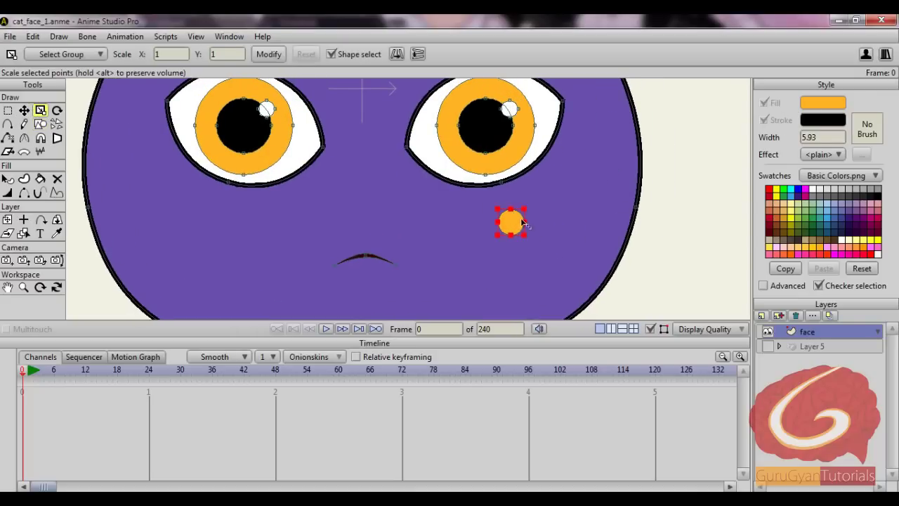
{"action": "left_click_drag", "start_coordinate": [528, 226], "coordinate": [533, 225]}
{"action": "left_click", "coordinate": [57, 110]}
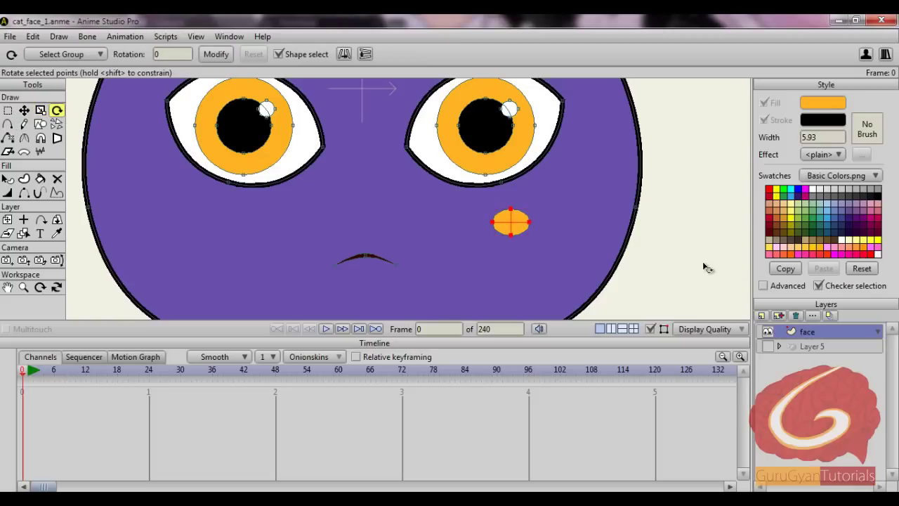
{"action": "left_click", "coordinate": [25, 140]}
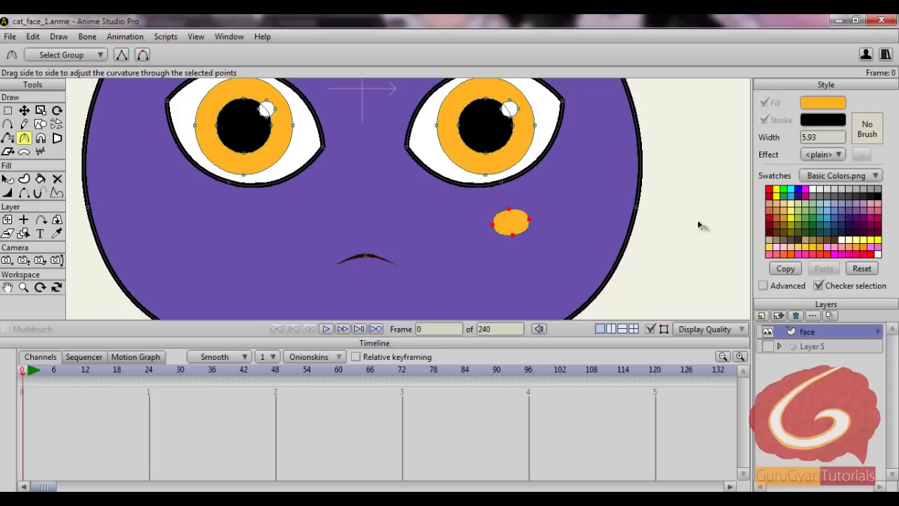
- Set the cheek oval's fill colour to pink FC8689, render the frame to check it, and close the preview
{"action": "left_click", "coordinate": [7, 179]}
{"action": "left_click", "coordinate": [516, 223]}
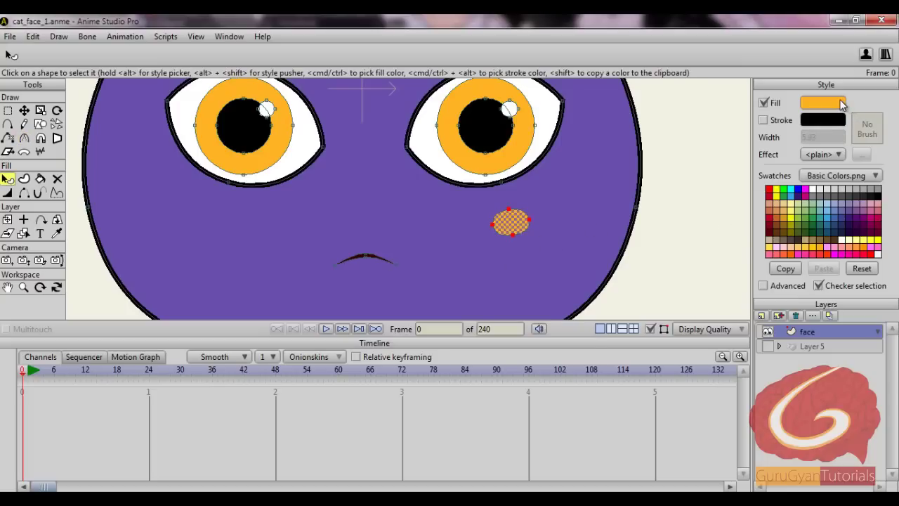
{"action": "left_click", "coordinate": [842, 104]}
{"action": "type", "text": "FF217A"}
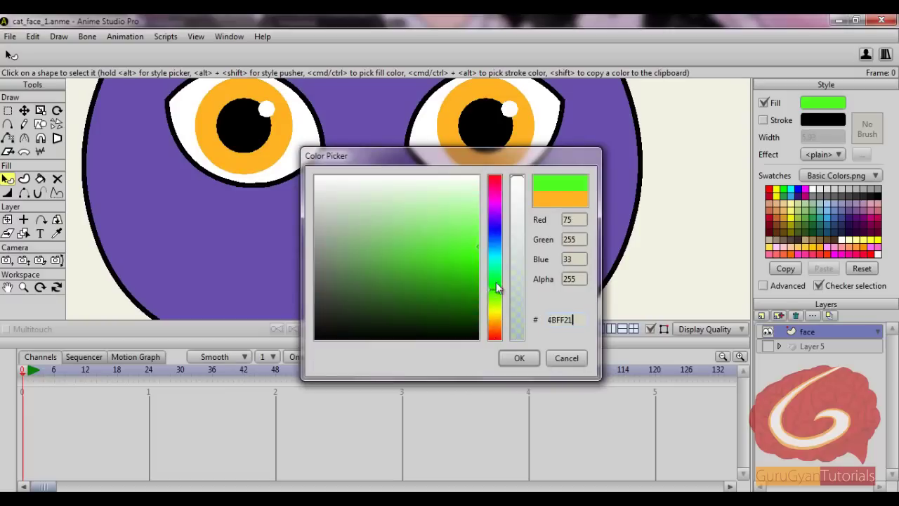
{"action": "left_click", "coordinate": [512, 184]}
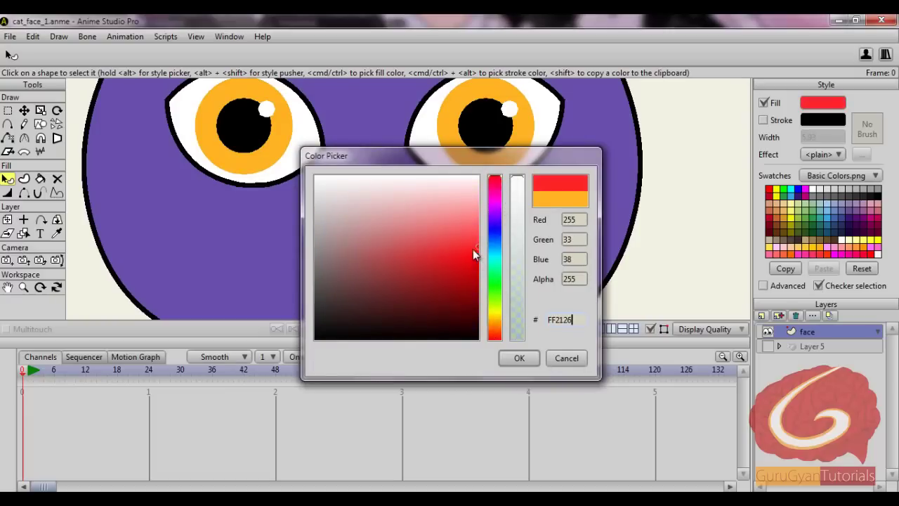
{"action": "left_click_drag", "start_coordinate": [474, 250], "coordinate": [469, 215]}
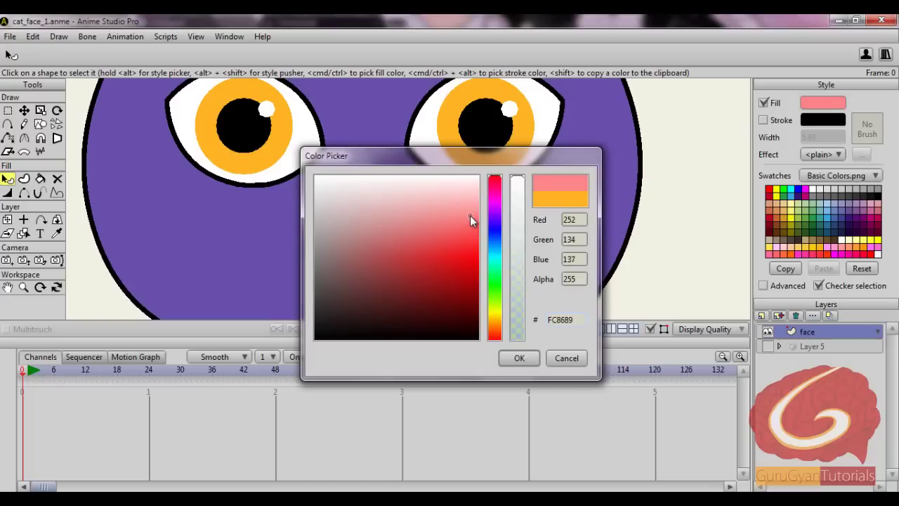
{"action": "left_click", "coordinate": [519, 357]}
{"action": "left_click_drag", "start_coordinate": [559, 249], "coordinate": [567, 224]}
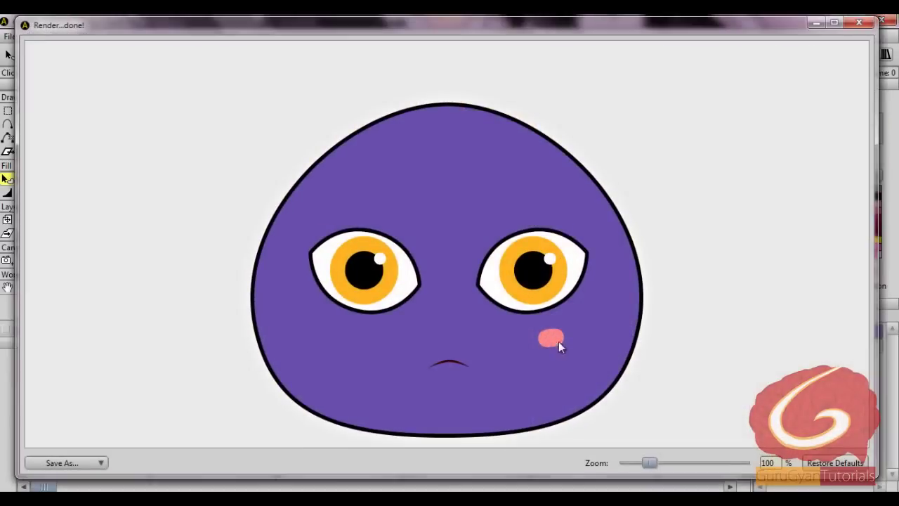
{"action": "left_click", "coordinate": [858, 23]}
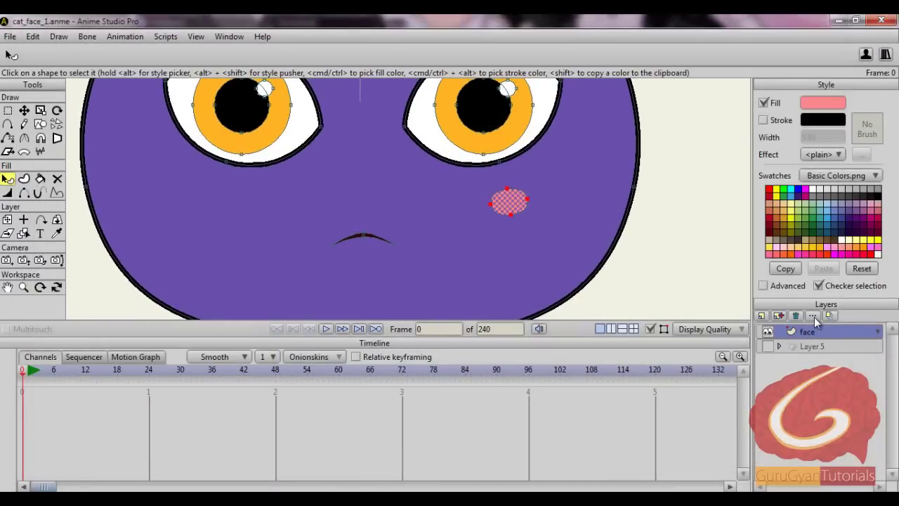
- Apply the Soft Edge effect to the pink cheek oval
{"action": "left_click", "coordinate": [823, 154]}
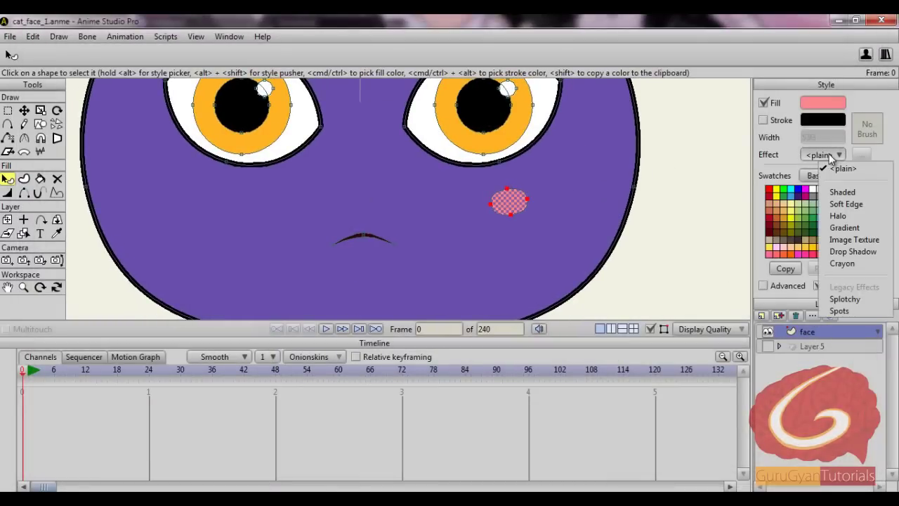
{"action": "left_click", "coordinate": [845, 205]}
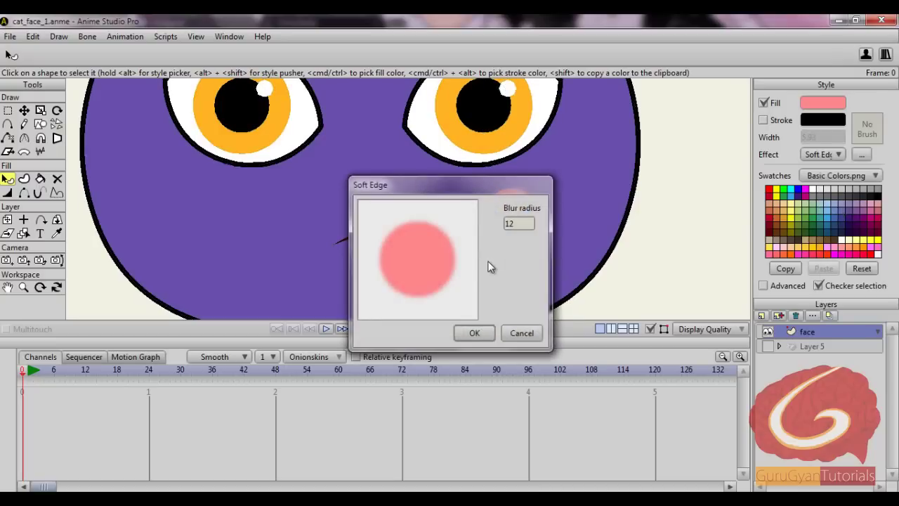
{"action": "left_click", "coordinate": [521, 225]}
{"action": "left_click", "coordinate": [489, 333]}
- Lower the cheek oval's fill alpha to 187, render the frame to check the blush, and close the preview
{"action": "left_click", "coordinate": [832, 100]}
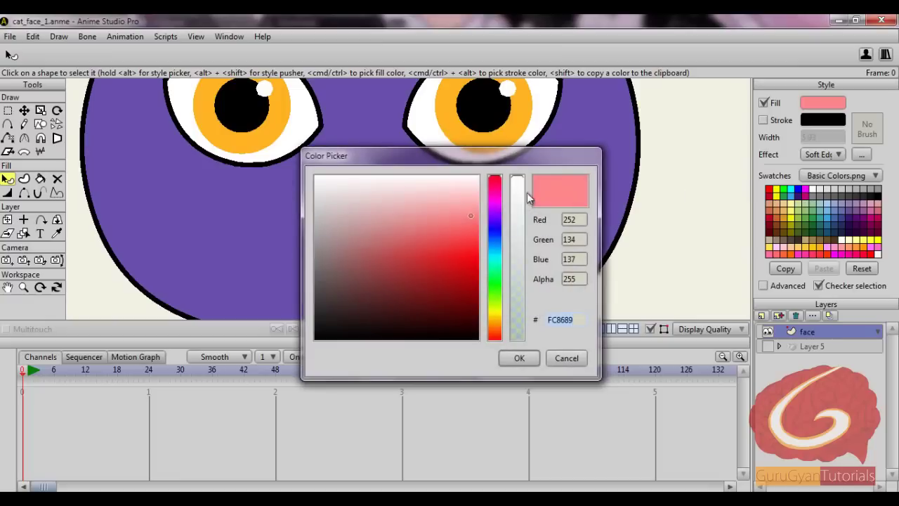
{"action": "left_click_drag", "start_coordinate": [518, 179], "coordinate": [523, 218]}
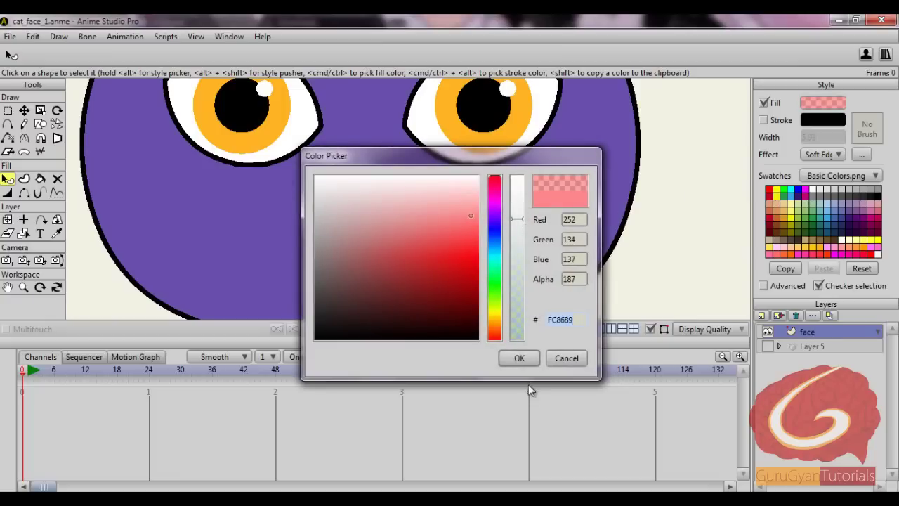
{"action": "left_click", "coordinate": [528, 361]}
{"action": "key", "text": "ctrl+r"}
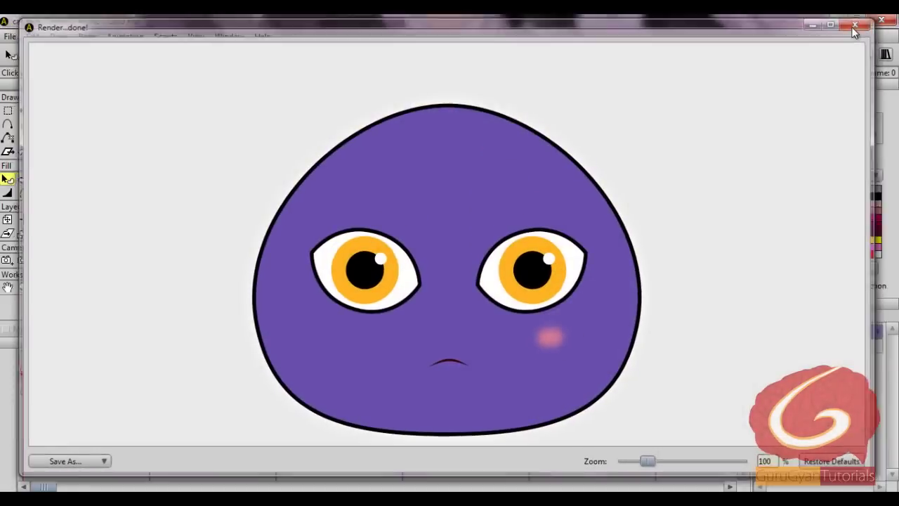
{"action": "left_click", "coordinate": [858, 23]}
- Enlarge the blush oval and rotate it slightly more counterclockwise, then check it in a rendered frame and close the preview
{"action": "left_click", "coordinate": [41, 112]}
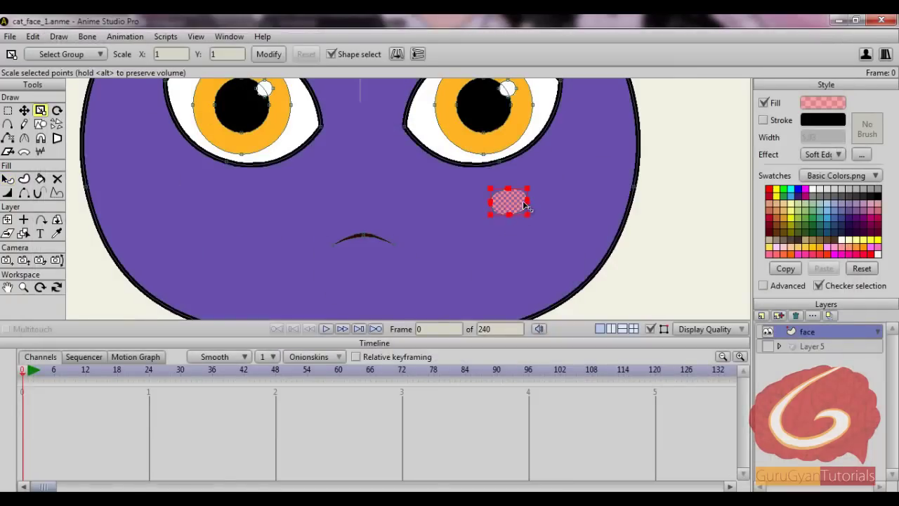
{"action": "left_click_drag", "start_coordinate": [525, 205], "coordinate": [510, 187]}
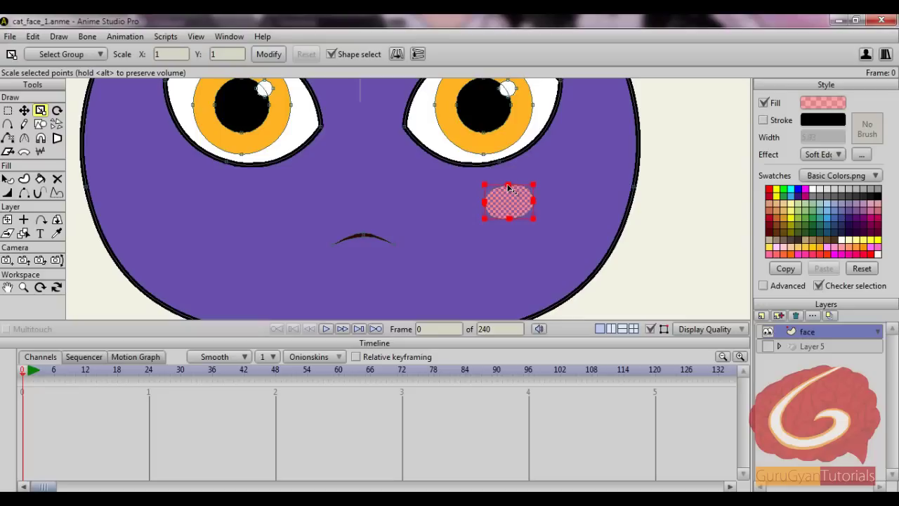
{"action": "left_click", "coordinate": [57, 110]}
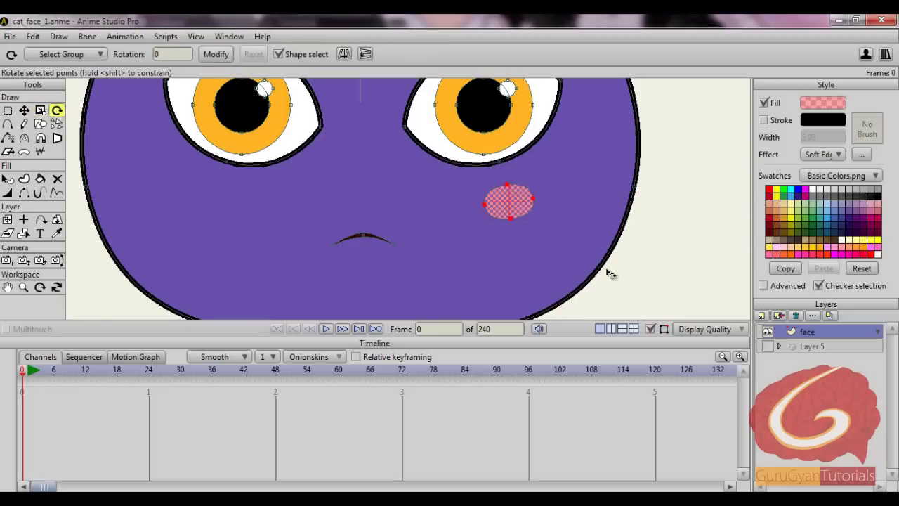
{"action": "left_click_drag", "start_coordinate": [680, 265], "coordinate": [681, 255]}
{"action": "key", "text": "ctrl+r"}
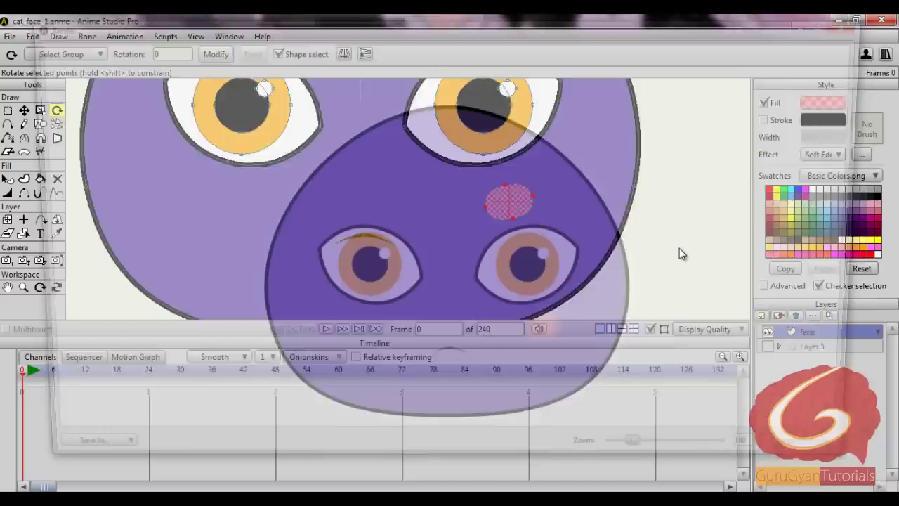
{"action": "left_click", "coordinate": [858, 22]}
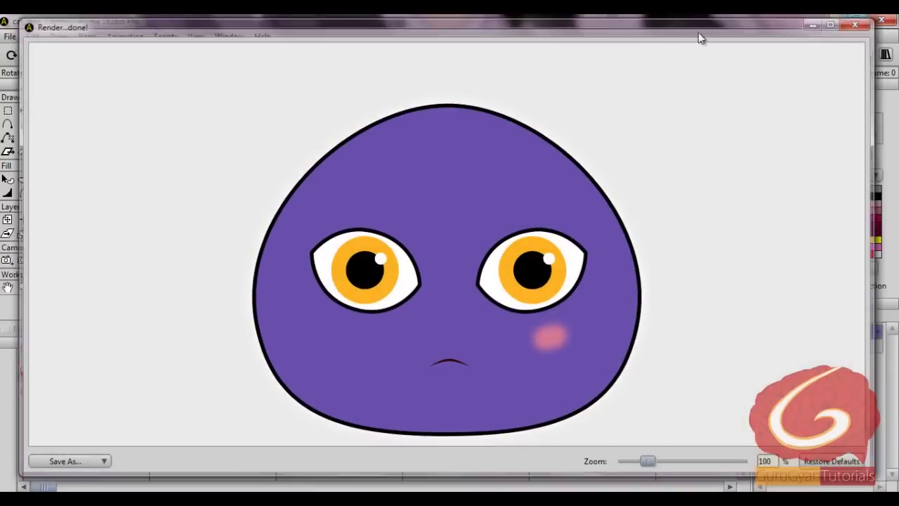
- Place a horizontally flipped copy of the blush on the left cheek at X -0.4328, and check it in a rendered frame
{"action": "left_click", "coordinate": [23, 111]}
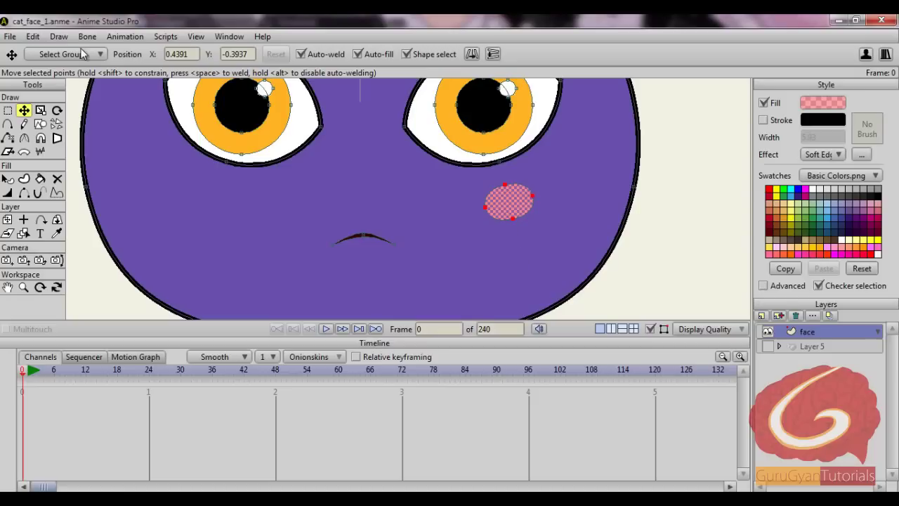
{"action": "left_click", "coordinate": [34, 37]}
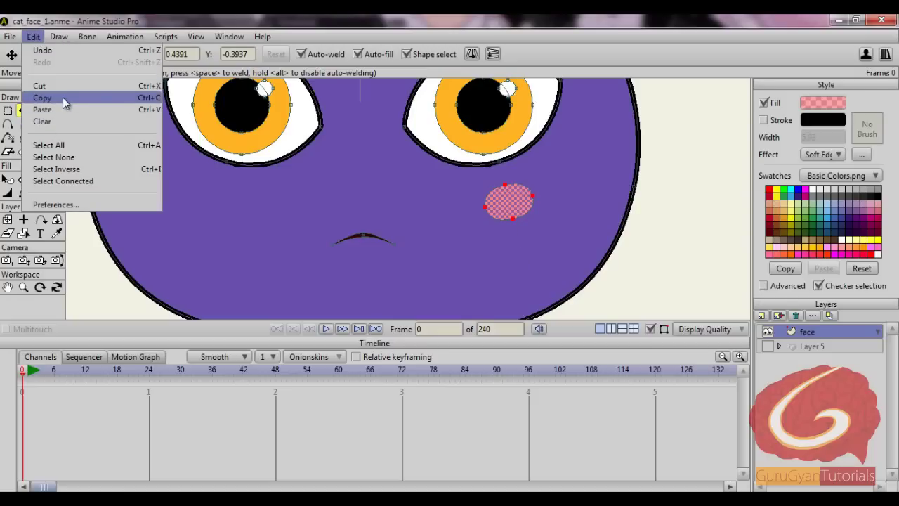
{"action": "left_click", "coordinate": [64, 96]}
{"action": "left_click", "coordinate": [34, 36]}
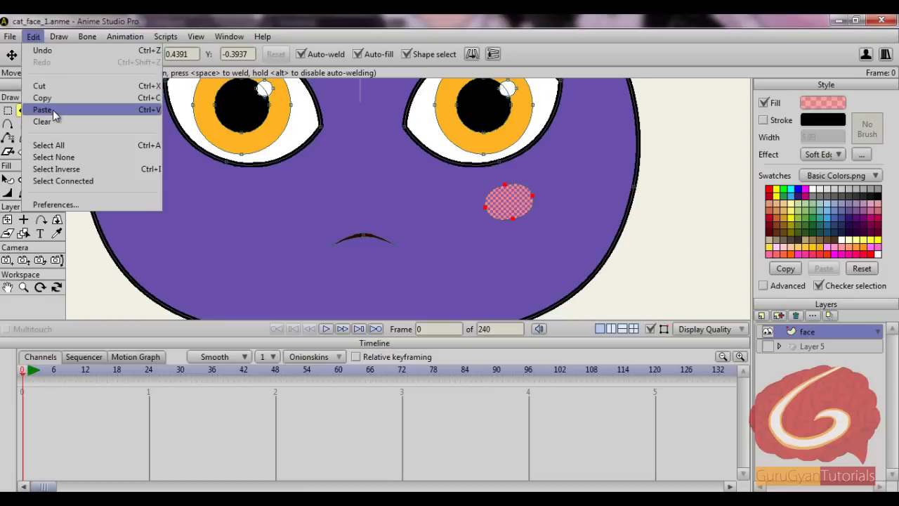
{"action": "left_click", "coordinate": [53, 110]}
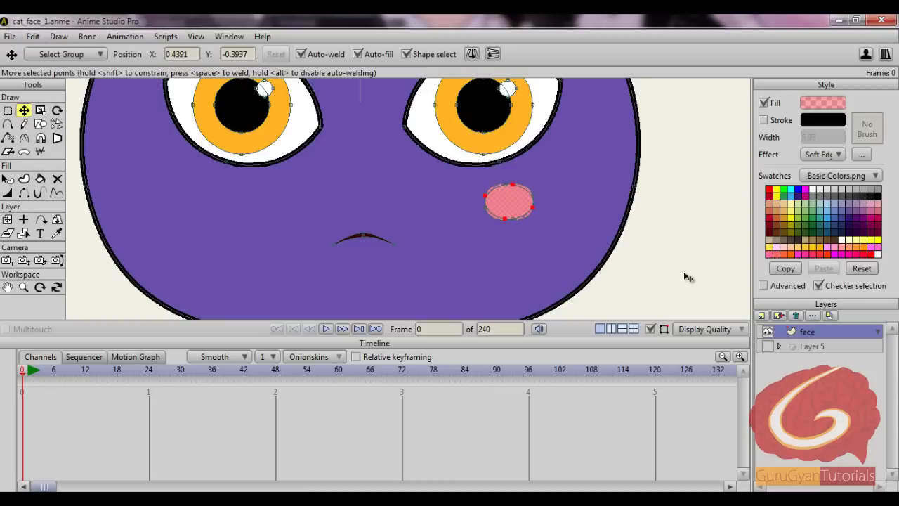
{"action": "left_click_drag", "start_coordinate": [685, 276], "coordinate": [391, 276]}
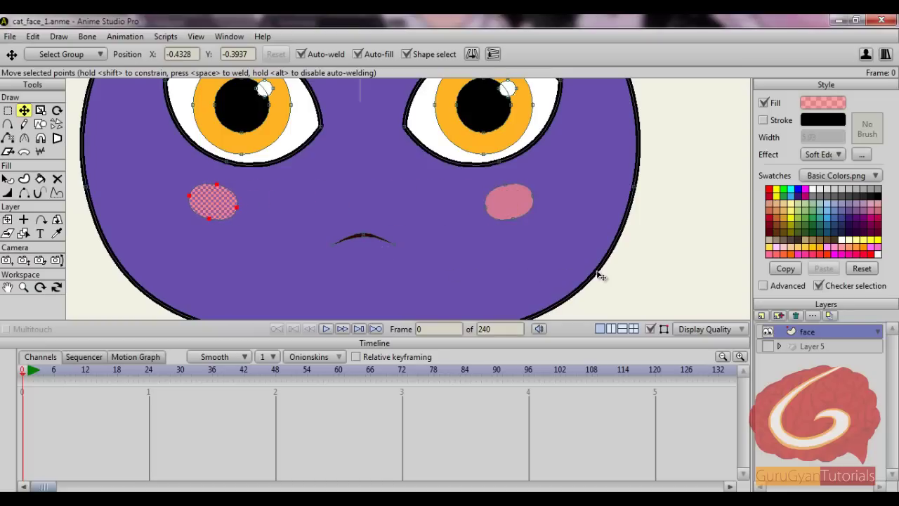
{"action": "key", "text": "ctrl+r"}
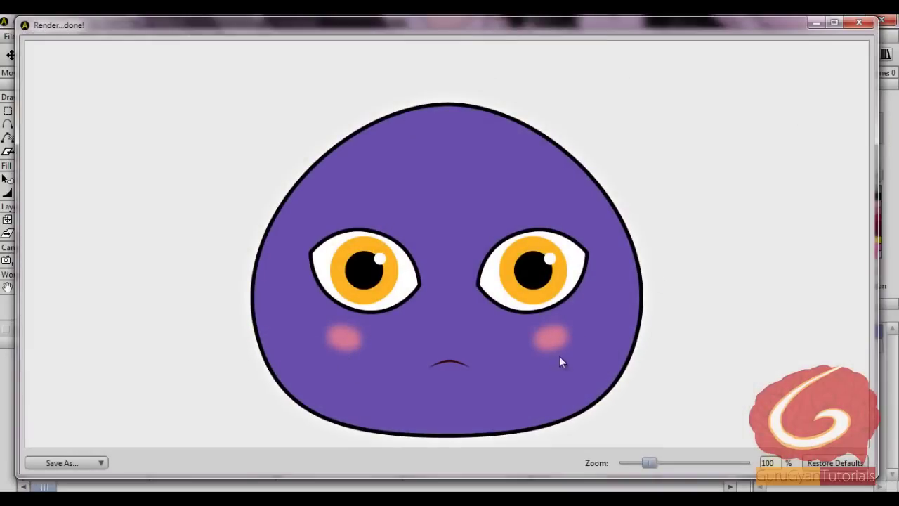
{"action": "left_click", "coordinate": [858, 24]}
- Turn off the stroke on the purple head shape and on the white shape behind it
{"action": "scroll", "coordinate": [379, 274], "scroll_direction": "down", "scroll_amount": 2}
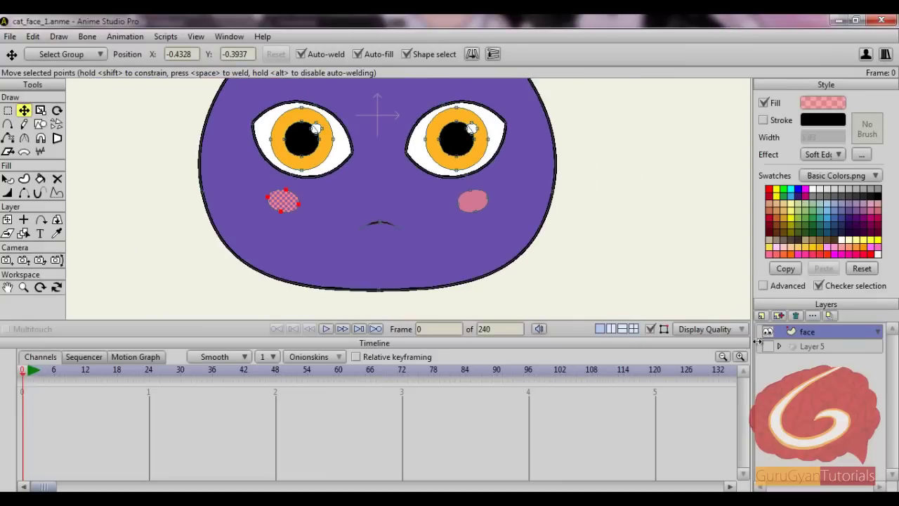
{"action": "left_click", "coordinate": [9, 179]}
{"action": "left_click", "coordinate": [477, 233]}
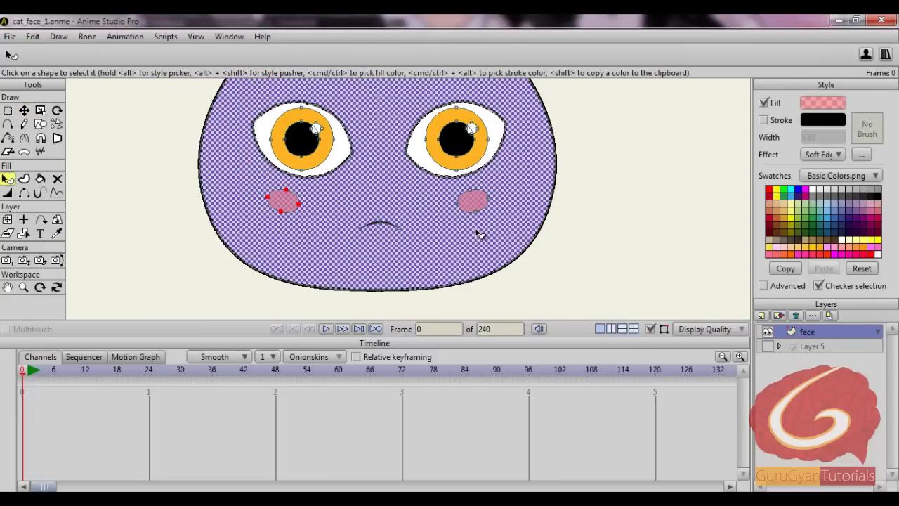
{"action": "left_click", "coordinate": [662, 208]}
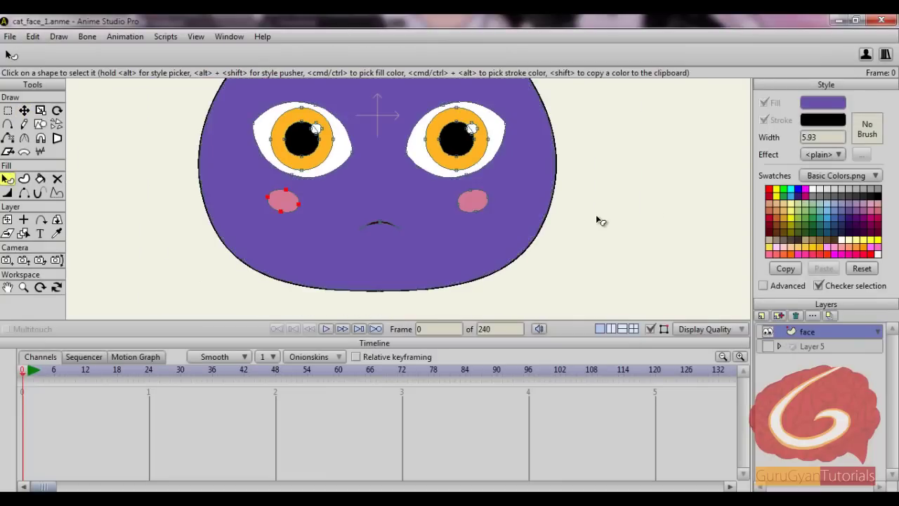
{"action": "scroll", "coordinate": [598, 220], "scroll_direction": "up", "scroll_amount": 2}
{"action": "mouse_move", "coordinate": [608, 262]}
{"action": "left_mouse_down"}
{"action": "mouse_move", "coordinate": [588, 195]}
{"action": "mouse_move", "coordinate": [594, 240]}
{"action": "left_mouse_up"}
{"action": "left_click", "coordinate": [531, 229]}
{"action": "left_click", "coordinate": [784, 116]}
{"action": "scroll", "coordinate": [597, 244], "scroll_direction": "down", "scroll_amount": 1}
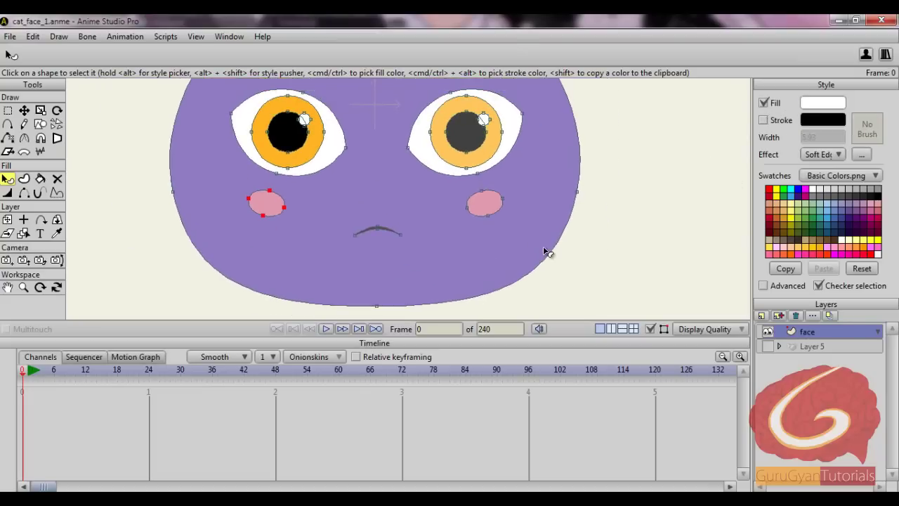
{"action": "left_click", "coordinate": [612, 246]}
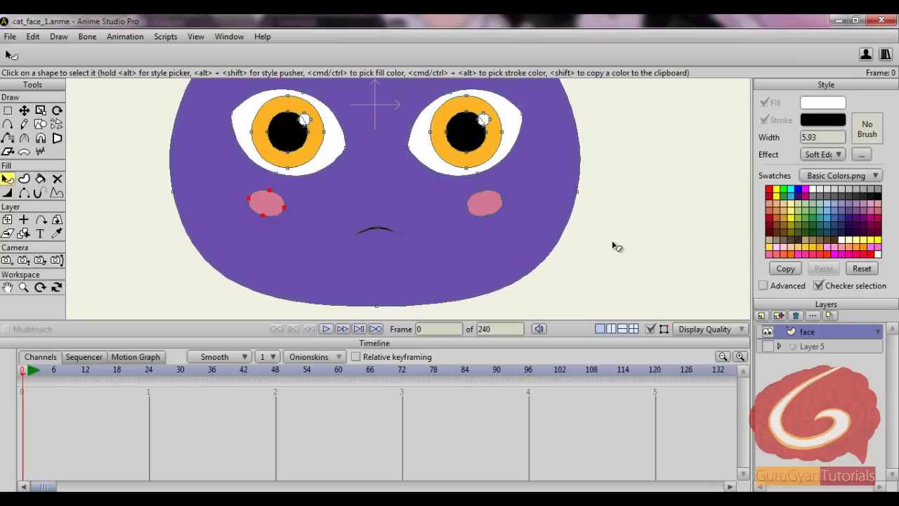
- Select both pink cheek blushes on the face layer and cut them out of it
{"action": "left_click", "coordinate": [24, 111]}
{"action": "left_click_drag", "start_coordinate": [203, 195], "coordinate": [206, 222]}
{"action": "left_click", "coordinate": [8, 112]}
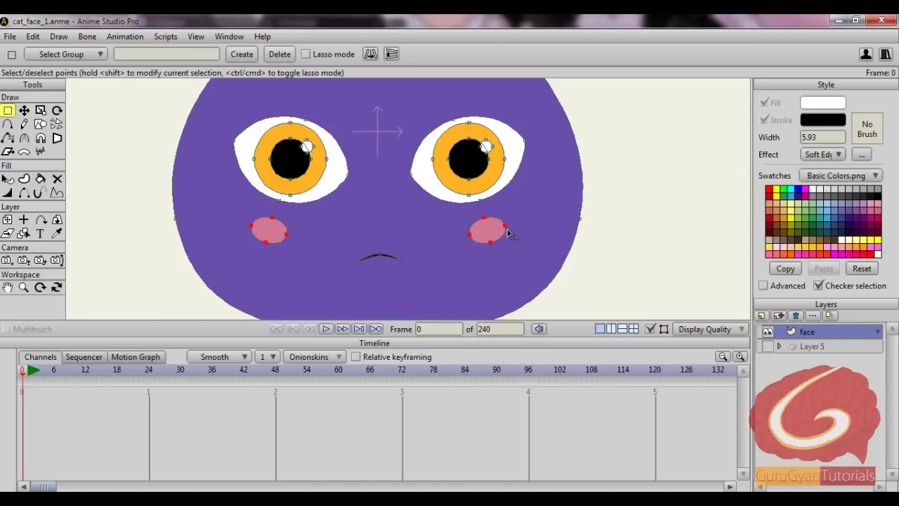
{"action": "left_click", "coordinate": [33, 37]}
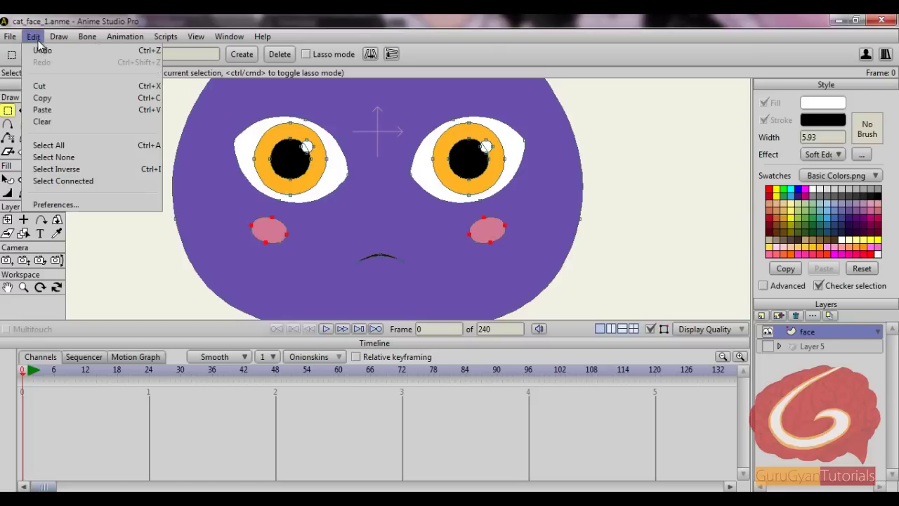
{"action": "left_click", "coordinate": [56, 85]}
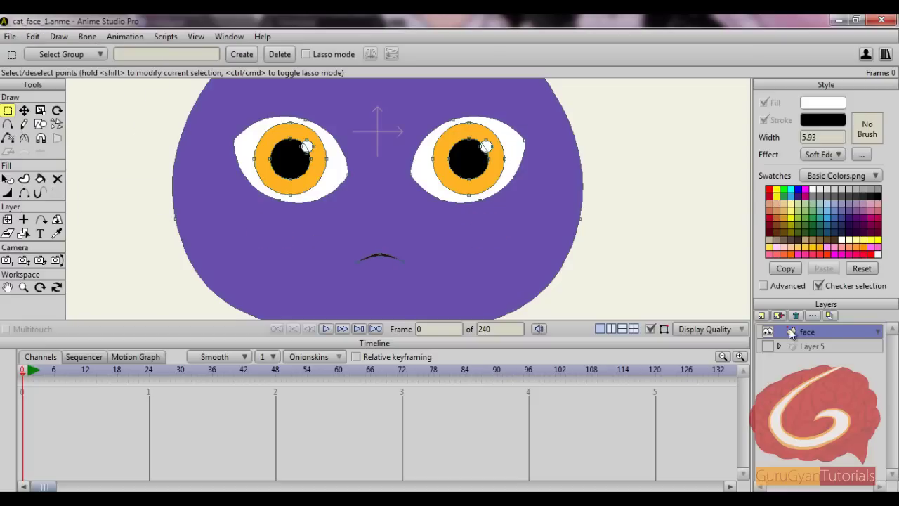
- Add a new vector layer above the face layer and name it eyebrows_cheeks
{"action": "left_click", "coordinate": [760, 316]}
{"action": "left_click", "coordinate": [776, 329]}
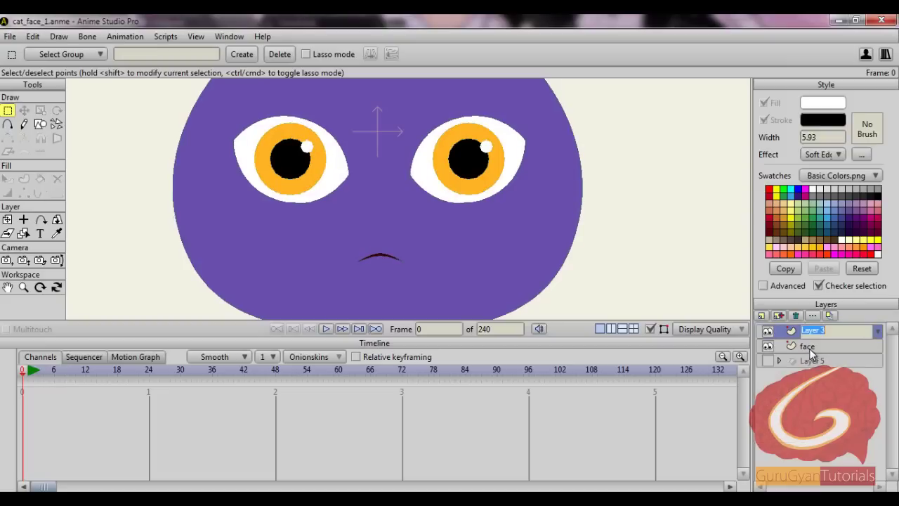
{"action": "double_click", "coordinate": [812, 332]}
{"action": "left_click_drag", "start_coordinate": [495, 154], "coordinate": [510, 214]}
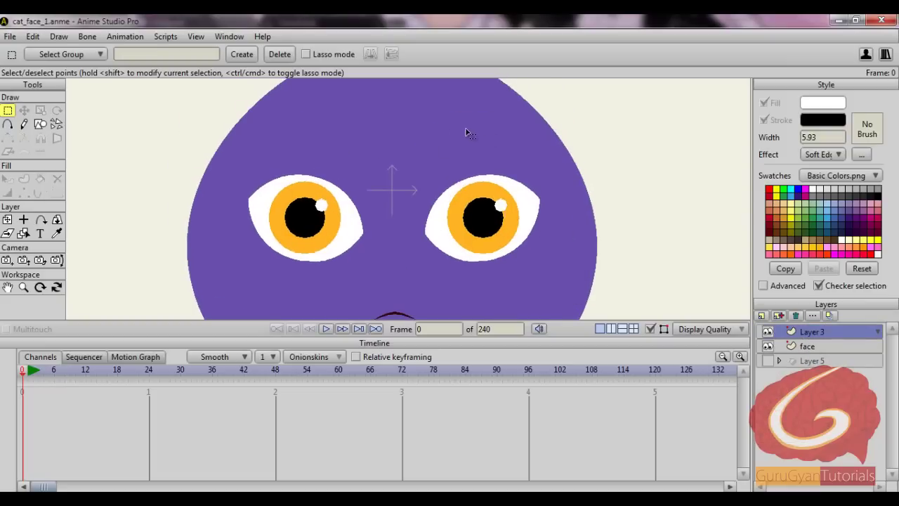
{"action": "scroll", "coordinate": [514, 248], "scroll_direction": "down", "scroll_amount": 3}
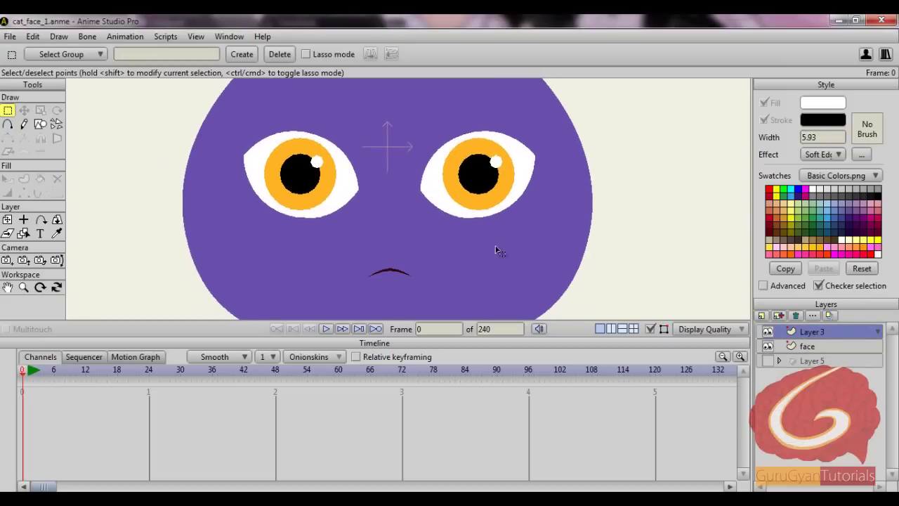
{"action": "double_click", "coordinate": [808, 335]}
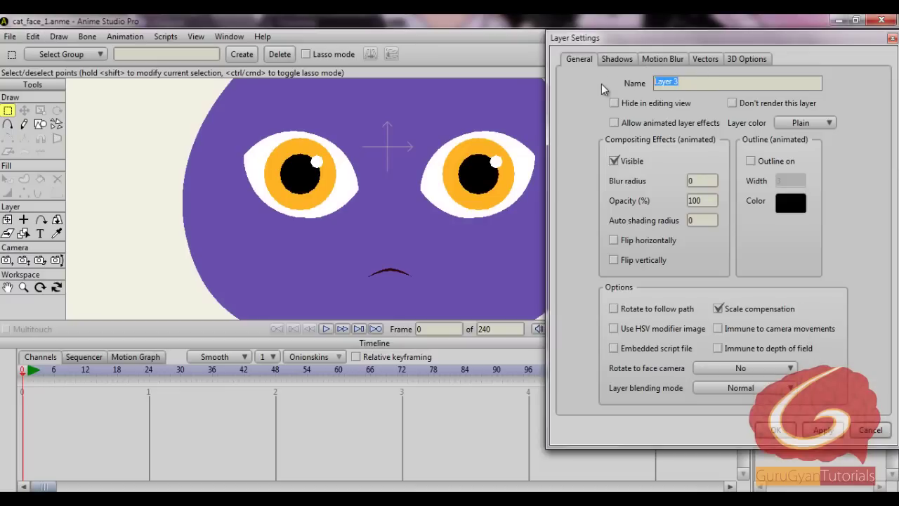
{"action": "type", "text": "eyebo"}
{"action": "key", "text": "BackSpace"}
{"action": "type", "text": "rows_cheeks"}
{"action": "type", "text": "s"}
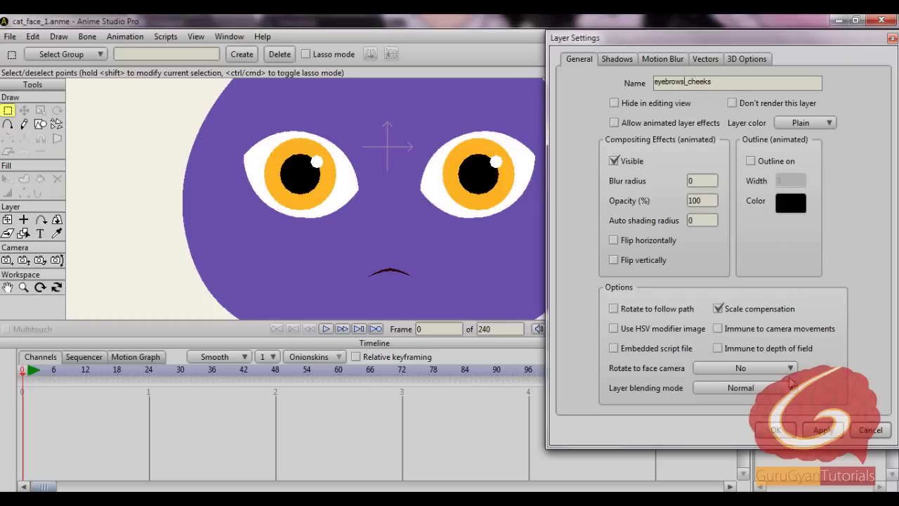
{"action": "left_click", "coordinate": [778, 431]}
- Paste the two cut cheek blushes into the eyebrows_cheeks layer and deselect them
{"action": "left_click_drag", "start_coordinate": [549, 205], "coordinate": [564, 214]}
{"action": "scroll", "coordinate": [533, 217], "scroll_direction": "down", "scroll_amount": 1}
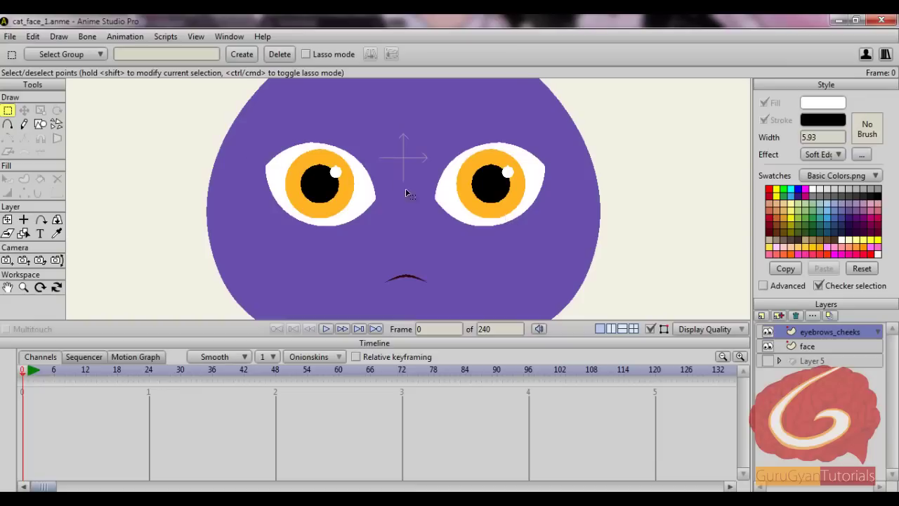
{"action": "left_click", "coordinate": [36, 36]}
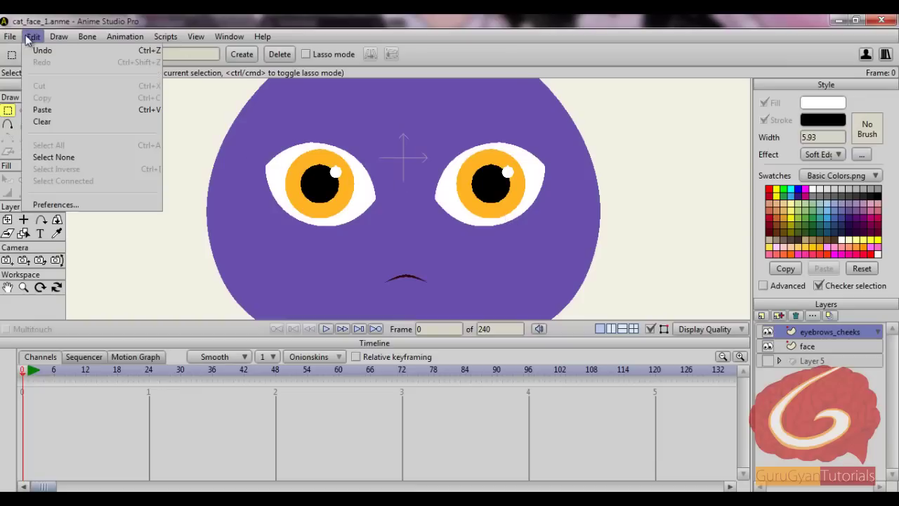
{"action": "left_click", "coordinate": [43, 111]}
{"action": "left_click", "coordinate": [195, 37]}
{"action": "mouse_move", "coordinate": [166, 37]}
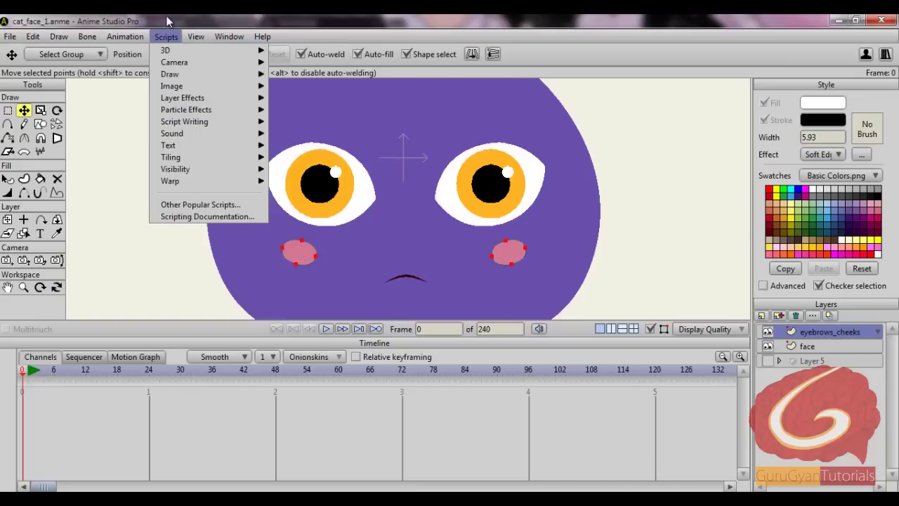
{"action": "left_click", "coordinate": [695, 170]}
{"action": "left_click_drag", "start_coordinate": [644, 155], "coordinate": [637, 166]}
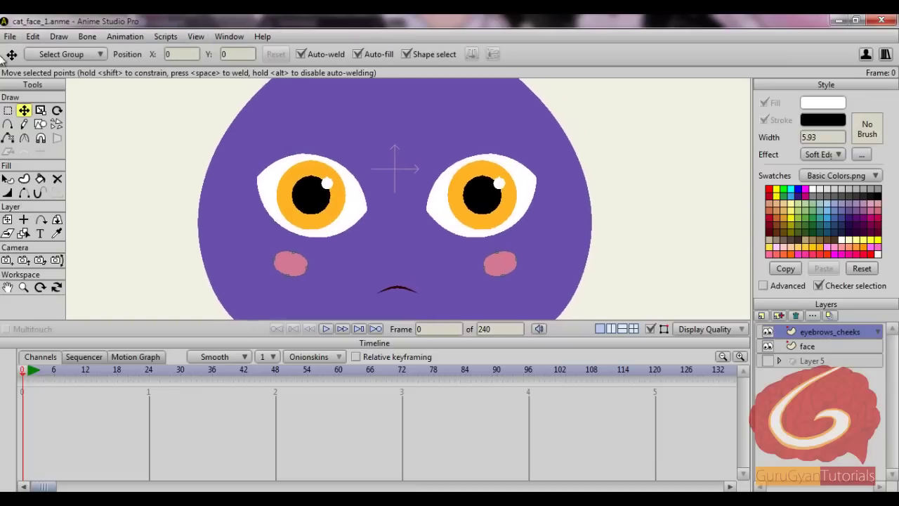
- Set the stroke colour to a near-black and draw a short Freehand eyebrow arc above the left eye
{"action": "left_click", "coordinate": [26, 125]}
{"action": "mouse_move", "coordinate": [347, 169]}
{"action": "left_mouse_down"}
{"action": "mouse_move", "coordinate": [349, 187]}
{"action": "mouse_move", "coordinate": [387, 197]}
{"action": "left_mouse_up"}
{"action": "scroll", "coordinate": [390, 193], "scroll_direction": "up", "scroll_amount": 1}
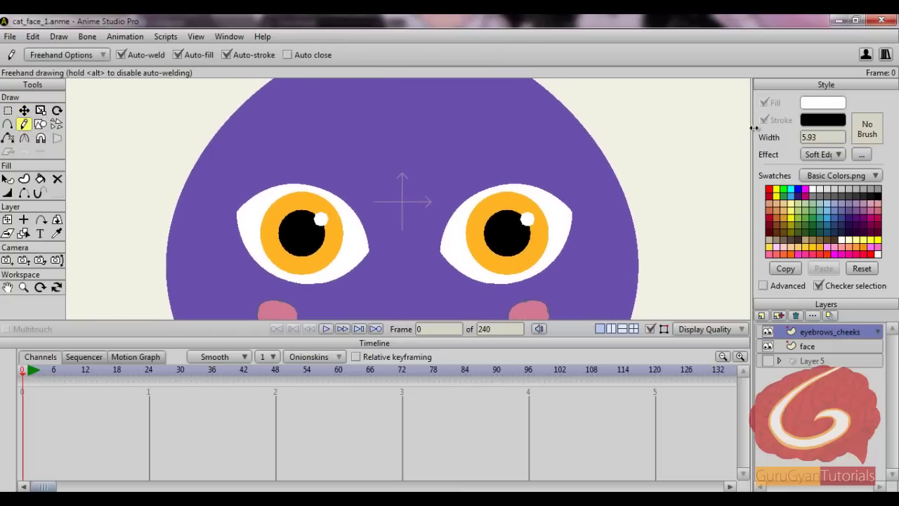
{"action": "left_click", "coordinate": [822, 103]}
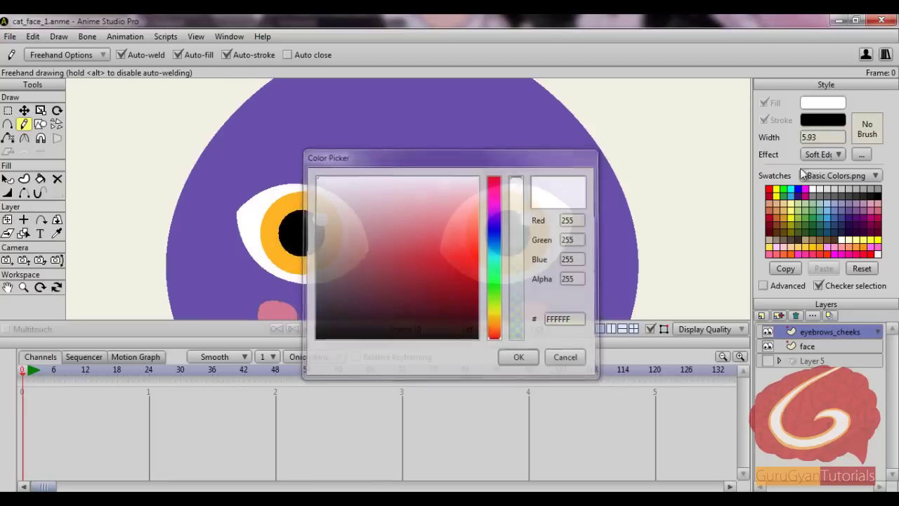
{"action": "left_click", "coordinate": [818, 121]}
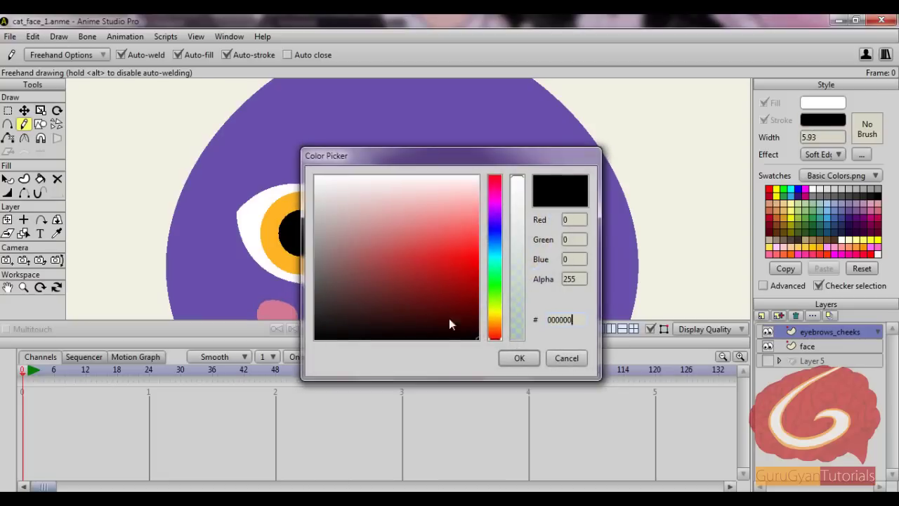
{"action": "left_click_drag", "start_coordinate": [449, 323], "coordinate": [309, 334]}
{"action": "left_click", "coordinate": [512, 362]}
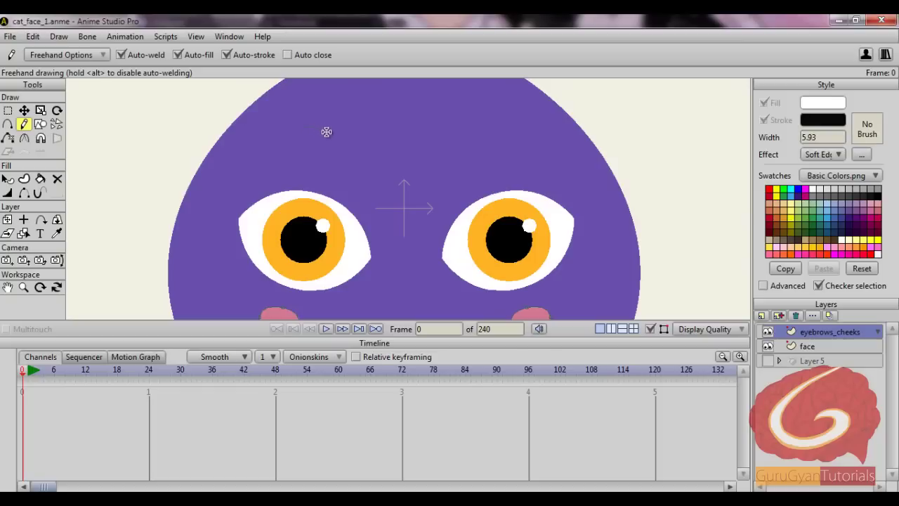
{"action": "left_click_drag", "start_coordinate": [329, 133], "coordinate": [298, 127]}
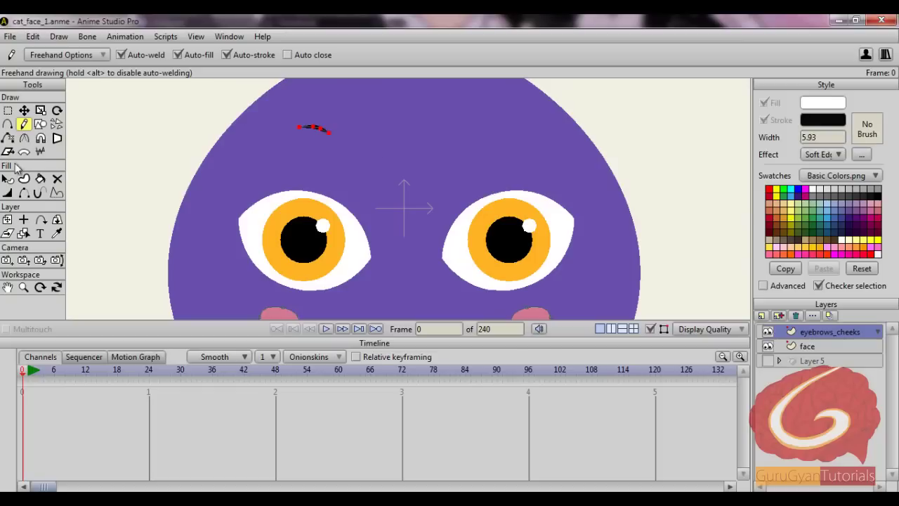
- Lengthen and smooth the eyebrow arc by repositioning its points, and thicken its line to a width of 8.9304
{"action": "scroll", "coordinate": [333, 138], "scroll_direction": "up", "scroll_amount": 4}
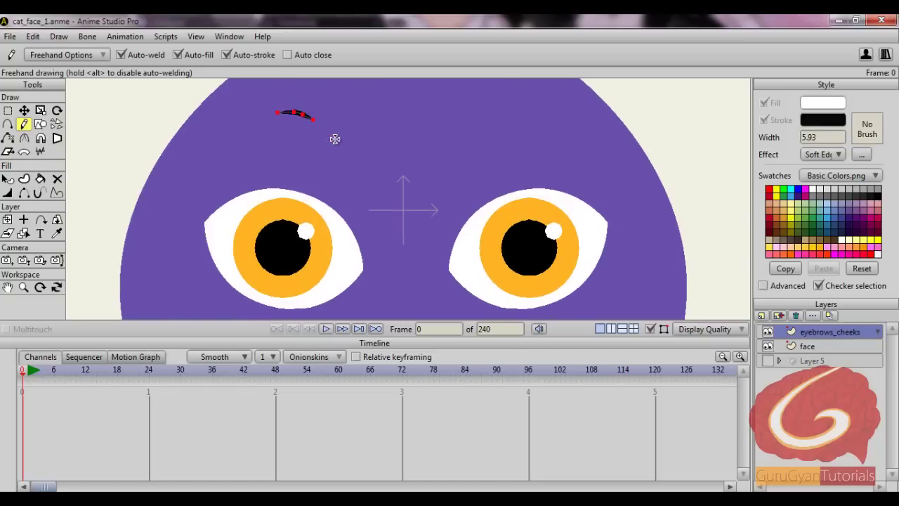
{"action": "left_click", "coordinate": [24, 111]}
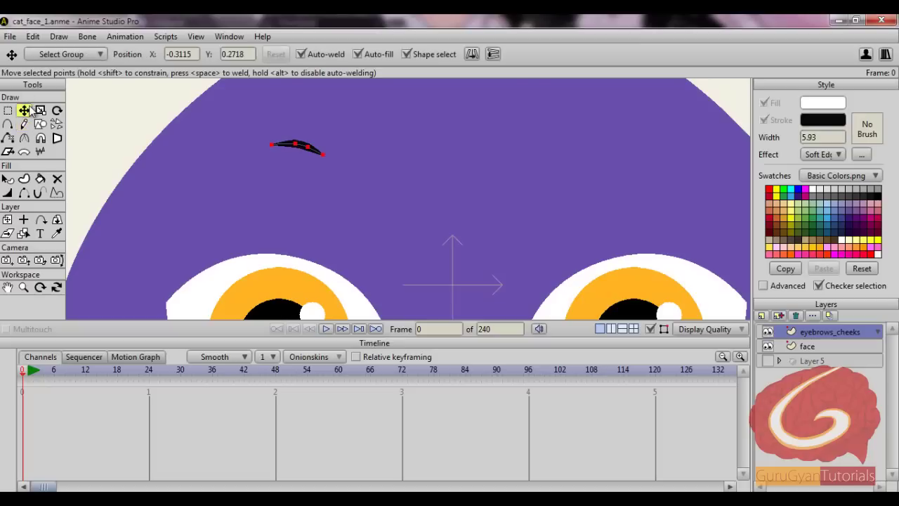
{"action": "mouse_move", "coordinate": [276, 146]}
{"action": "left_mouse_down"}
{"action": "mouse_move", "coordinate": [267, 154]}
{"action": "mouse_move", "coordinate": [266, 144]}
{"action": "left_mouse_up"}
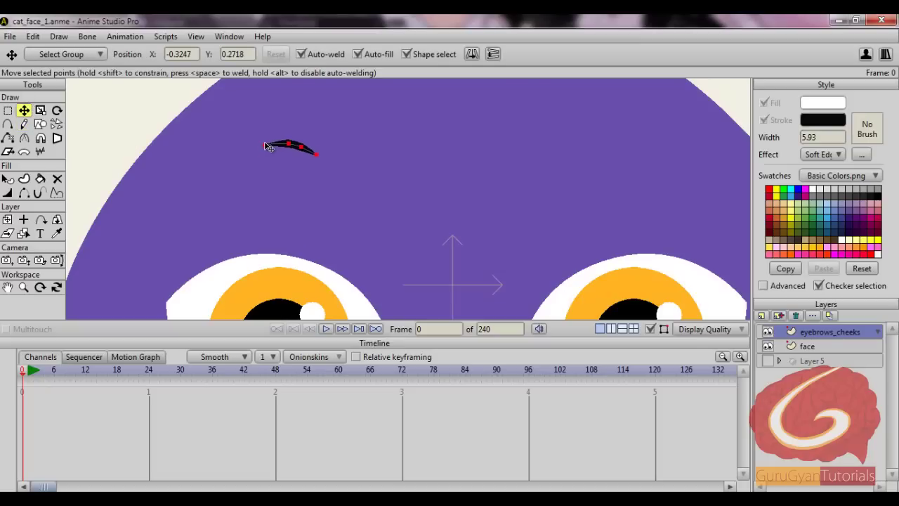
{"action": "left_click", "coordinate": [265, 146]}
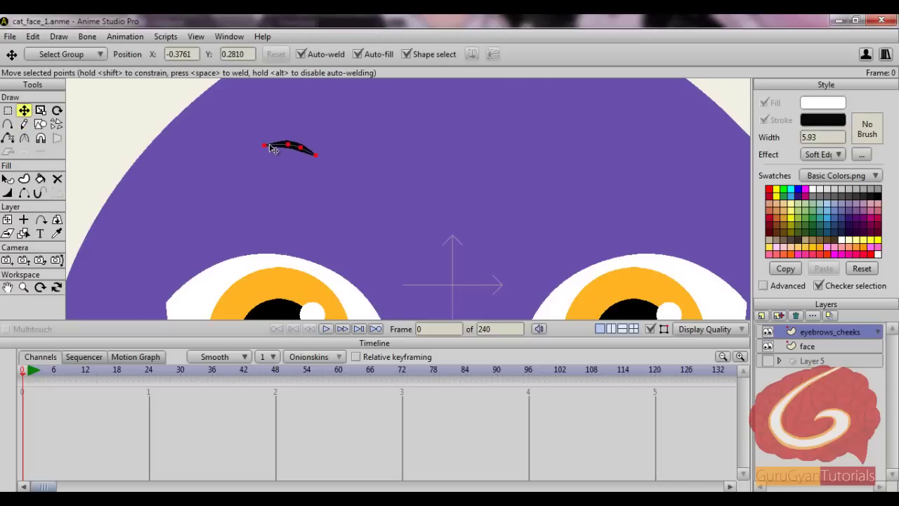
{"action": "mouse_move", "coordinate": [270, 145]}
{"action": "left_mouse_down"}
{"action": "mouse_move", "coordinate": [240, 153]}
{"action": "mouse_move", "coordinate": [298, 146]}
{"action": "left_mouse_up"}
{"action": "left_click", "coordinate": [296, 146]}
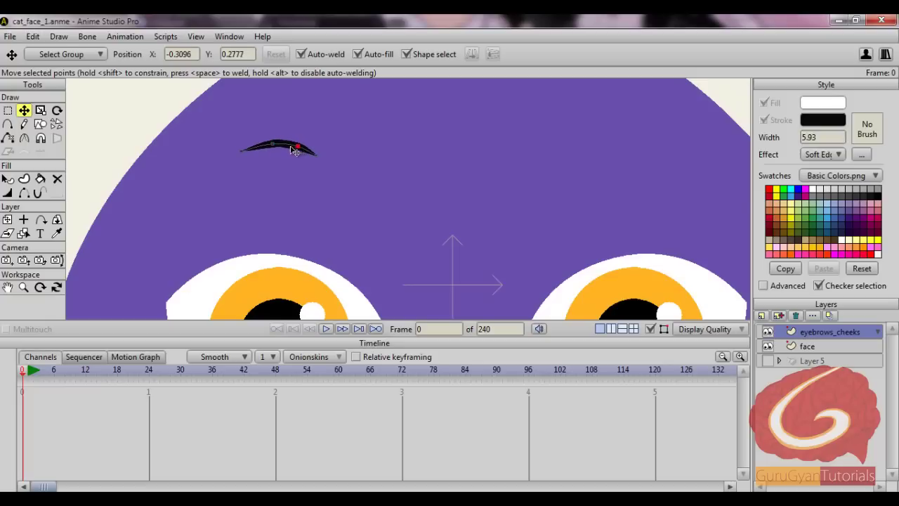
{"action": "left_click", "coordinate": [284, 147]}
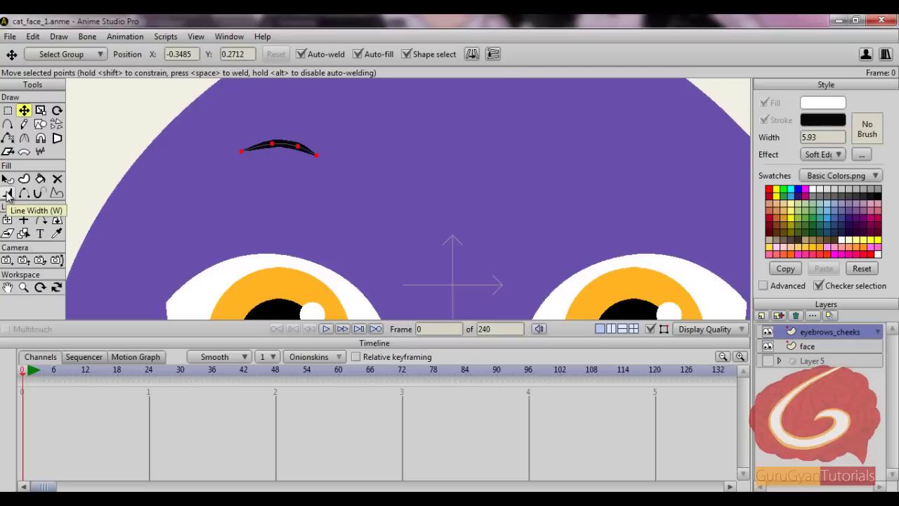
{"action": "left_click", "coordinate": [7, 194]}
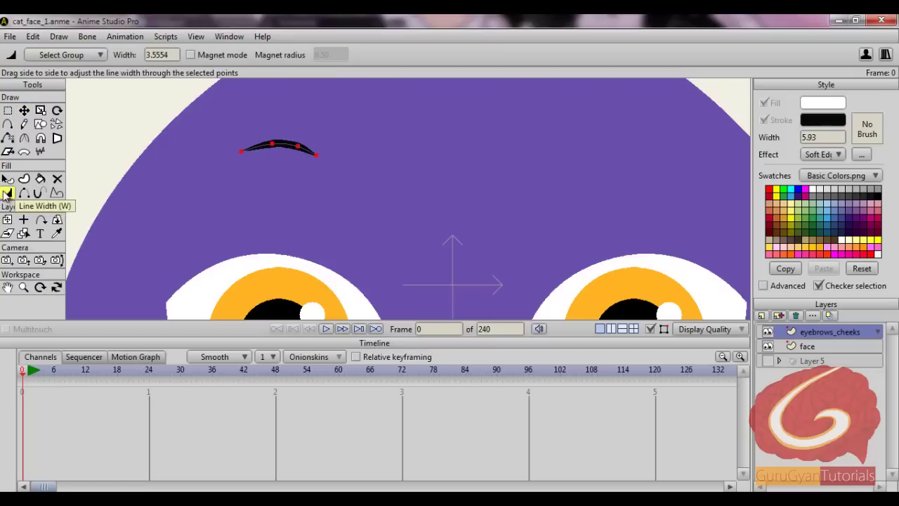
{"action": "left_click_drag", "start_coordinate": [301, 147], "coordinate": [355, 161]}
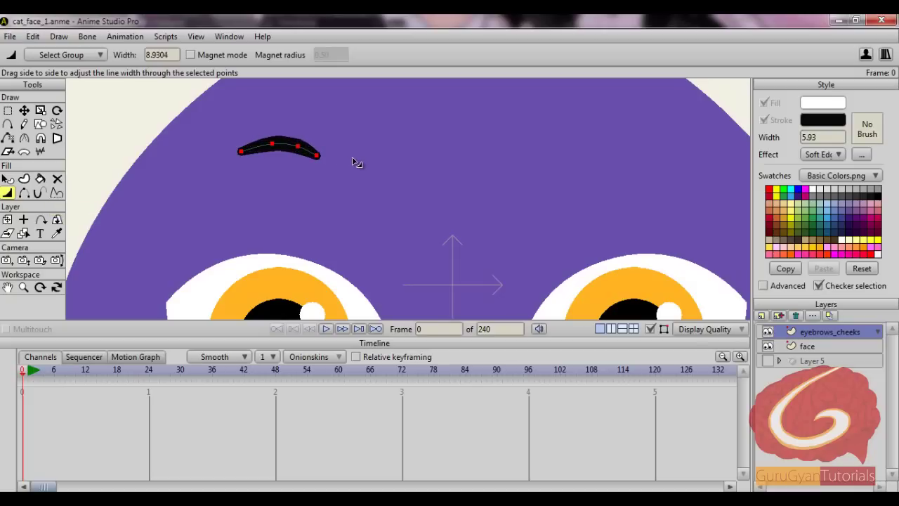
- Place a horizontally flipped copy of the eyebrow above the right eye at X 0.3440
{"action": "left_click", "coordinate": [24, 110]}
{"action": "scroll", "coordinate": [478, 135], "scroll_direction": "down", "scroll_amount": 3}
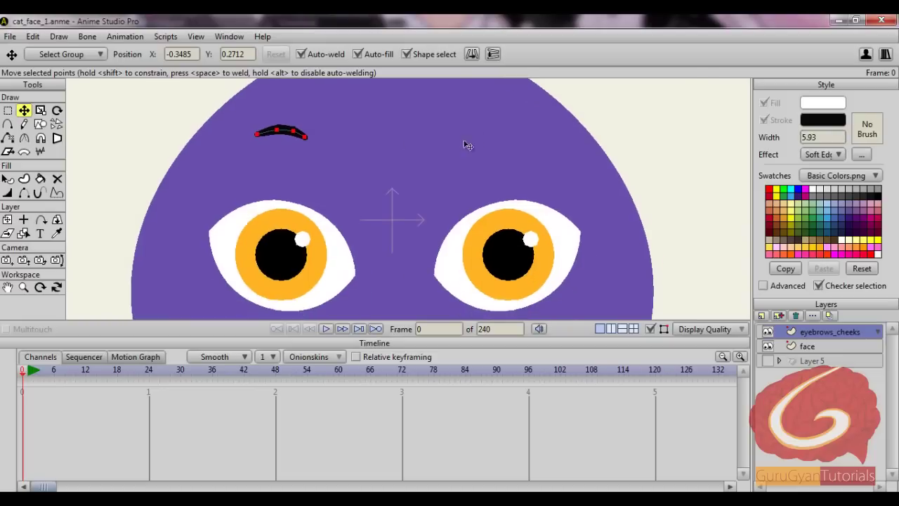
{"action": "left_click", "coordinate": [33, 38]}
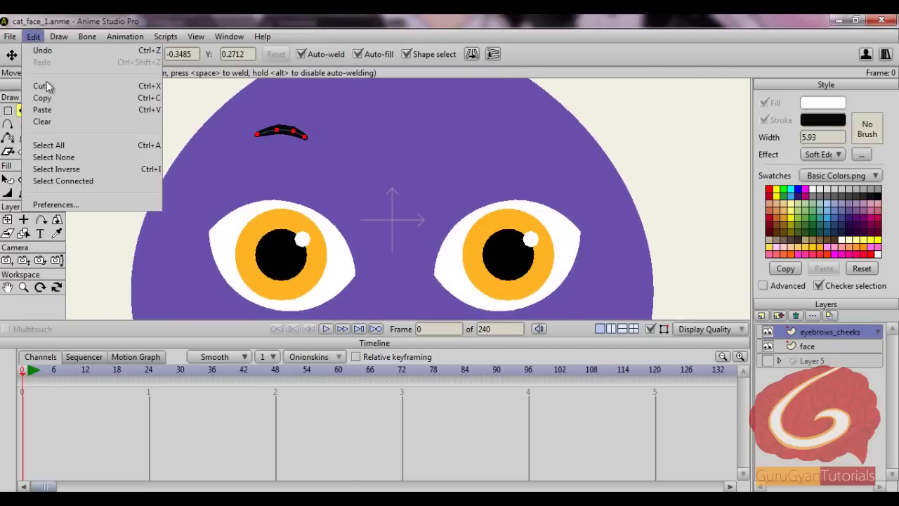
{"action": "left_click", "coordinate": [48, 98]}
{"action": "left_click_drag", "start_coordinate": [367, 162], "coordinate": [339, 153]}
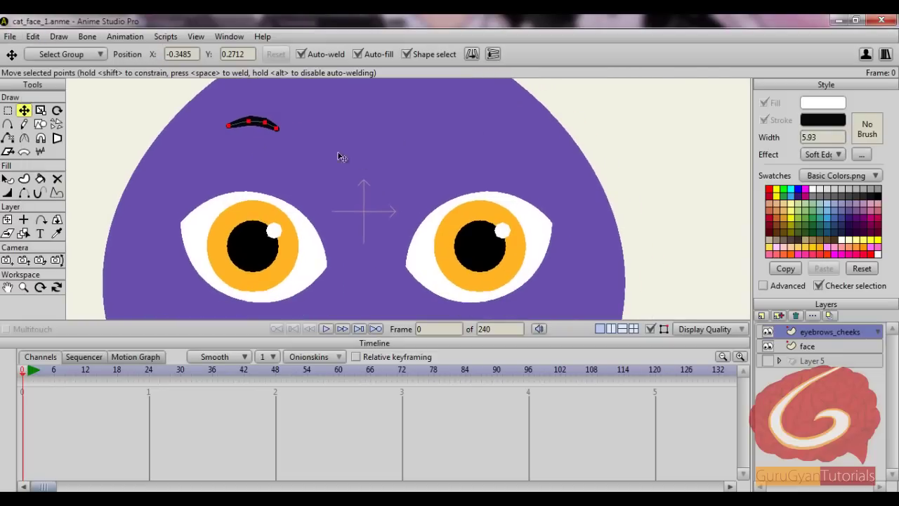
{"action": "left_click", "coordinate": [34, 37]}
{"action": "left_click", "coordinate": [65, 108]}
{"action": "left_click", "coordinate": [473, 55]}
{"action": "left_click_drag", "start_coordinate": [456, 147], "coordinate": [679, 150]}
- Check the eyebrows in a rendered frame, close the preview, and nudge the right eyebrow outward to X 0.3482
{"action": "key", "text": "ctrl+r"}
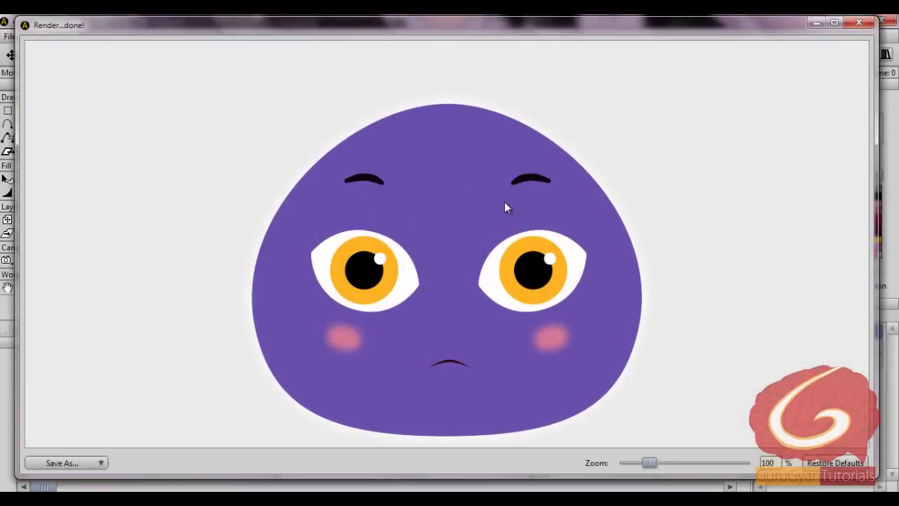
{"action": "left_click", "coordinate": [857, 23]}
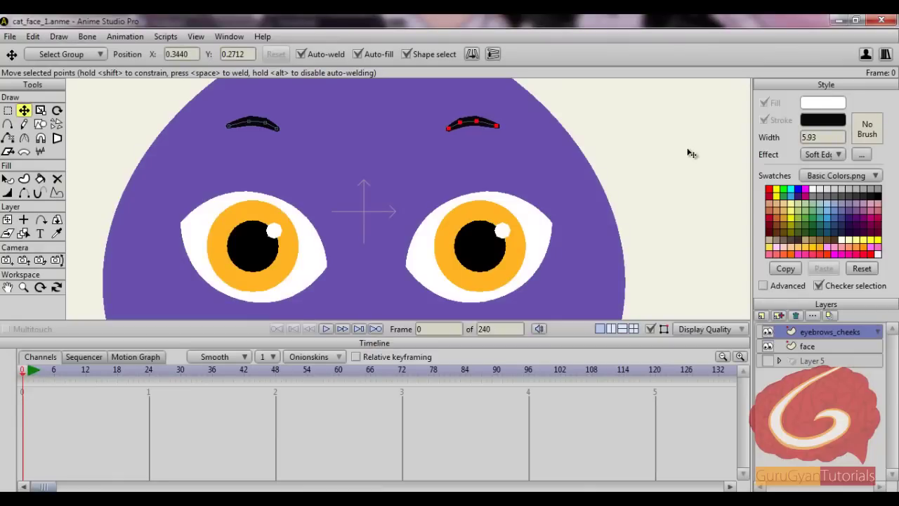
{"action": "left_click_drag", "start_coordinate": [691, 155], "coordinate": [695, 156]}
{"action": "scroll", "coordinate": [639, 174], "scroll_direction": "down", "scroll_amount": 5}
{"action": "scroll", "coordinate": [638, 177], "scroll_direction": "down", "scroll_amount": 3}
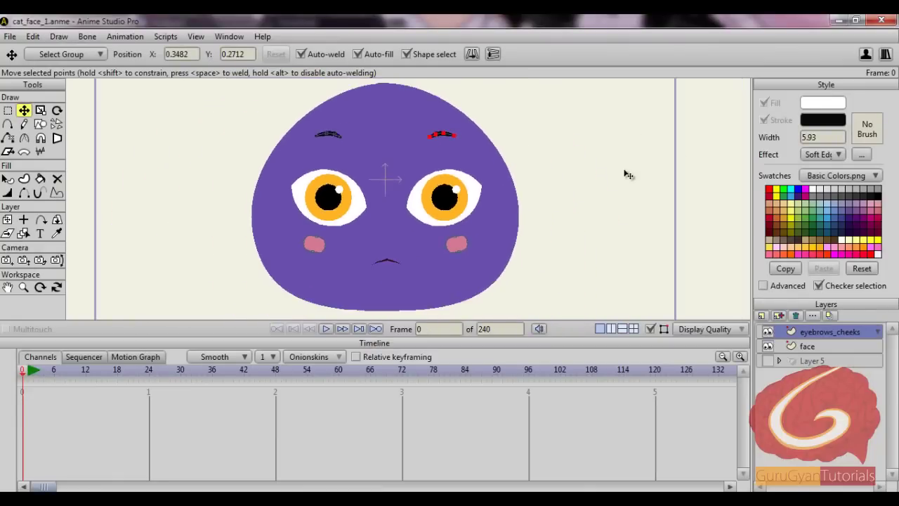
- Add a vector layer named left_ear and place it directly beneath the face layer
{"action": "left_click", "coordinate": [802, 347]}
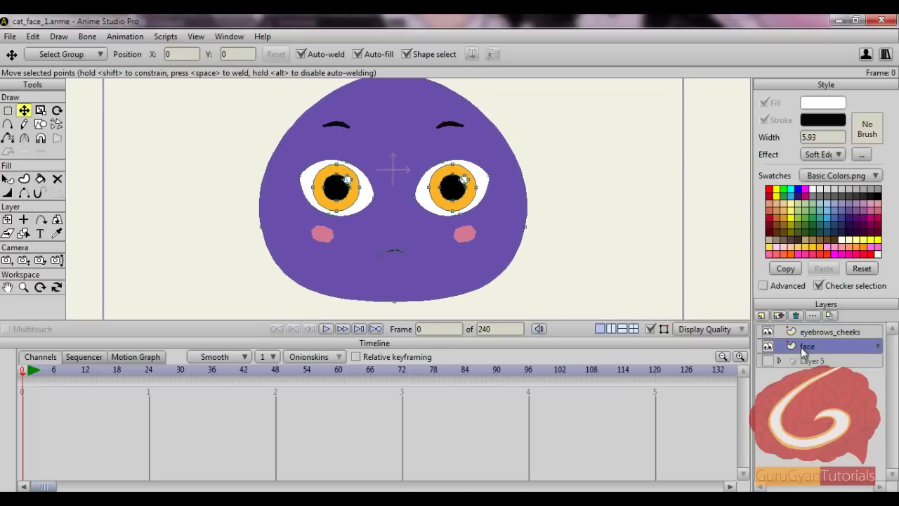
{"action": "left_click", "coordinate": [815, 331]}
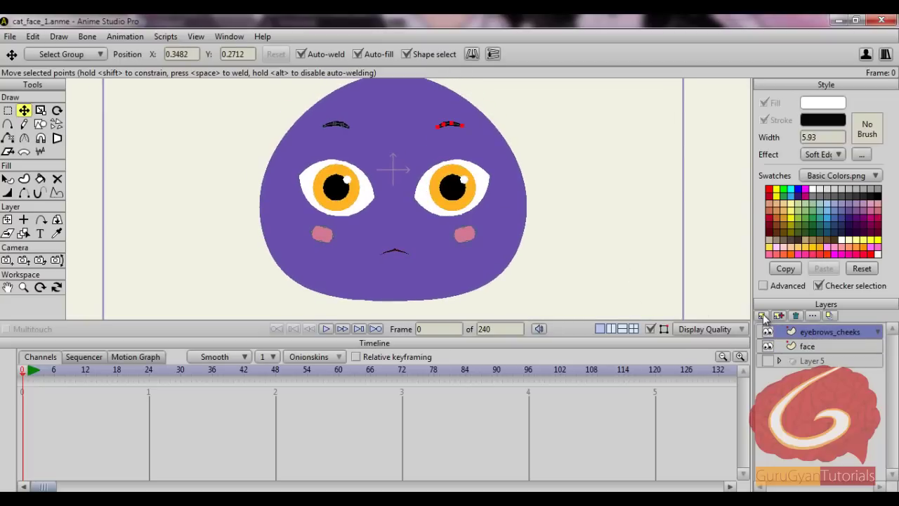
{"action": "left_click_drag", "start_coordinate": [516, 180], "coordinate": [512, 205]}
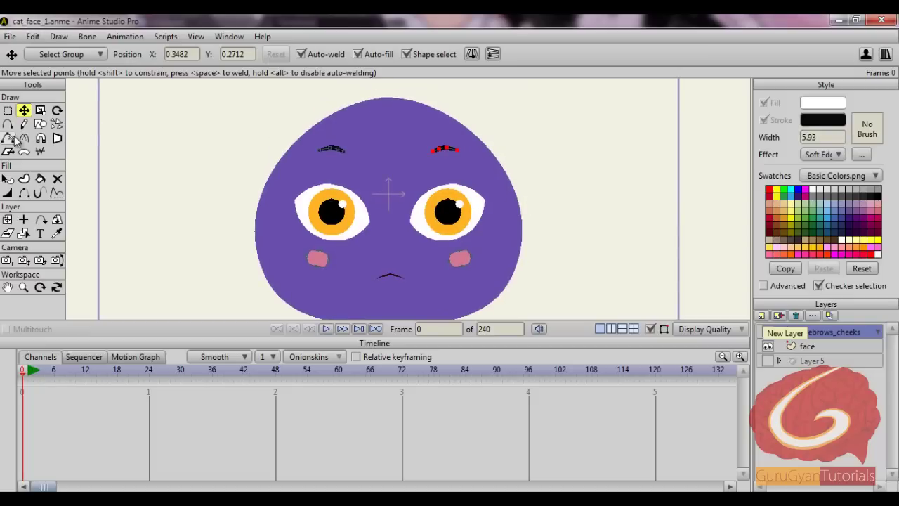
{"action": "left_click", "coordinate": [762, 315]}
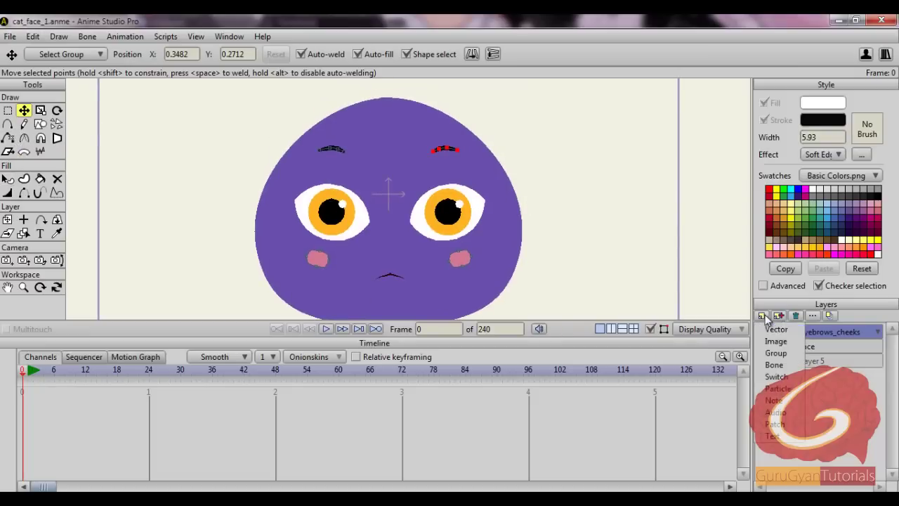
{"action": "left_click", "coordinate": [776, 329]}
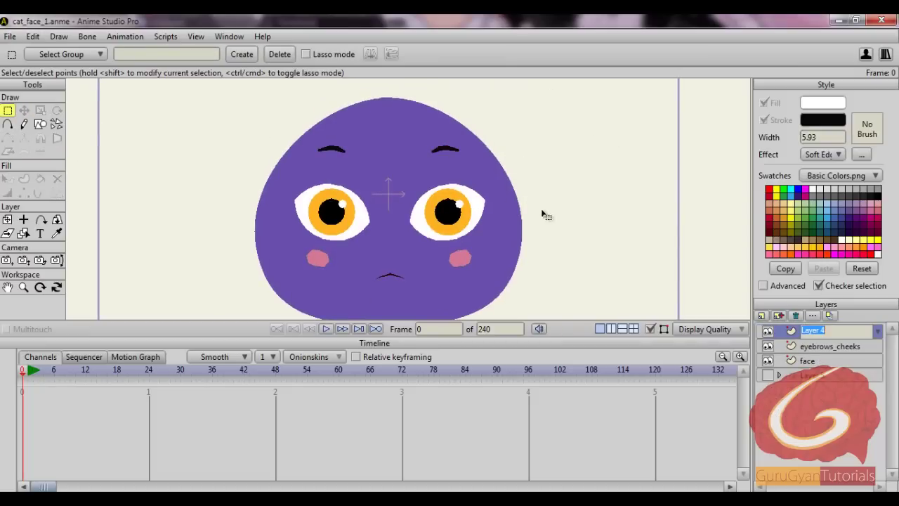
{"action": "key", "text": "BackSpace"}
{"action": "left_click", "coordinate": [8, 123]}
{"action": "scroll", "coordinate": [524, 175], "scroll_direction": "up", "scroll_amount": 2}
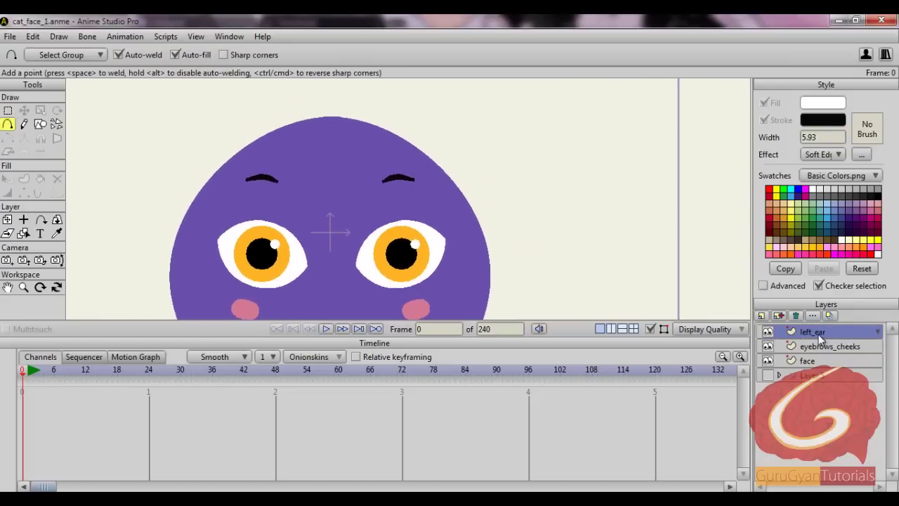
{"action": "left_click_drag", "start_coordinate": [822, 336], "coordinate": [823, 365]}
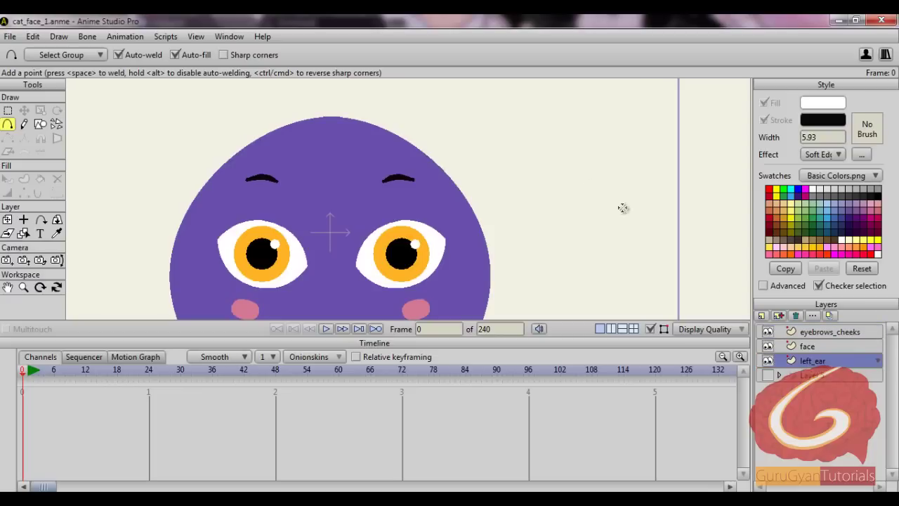
- Draw a closed, pointed ear outline with sharp corners on the head's upper right side, its base tucked behind the face
{"action": "left_click_drag", "start_coordinate": [579, 183], "coordinate": [569, 203]}
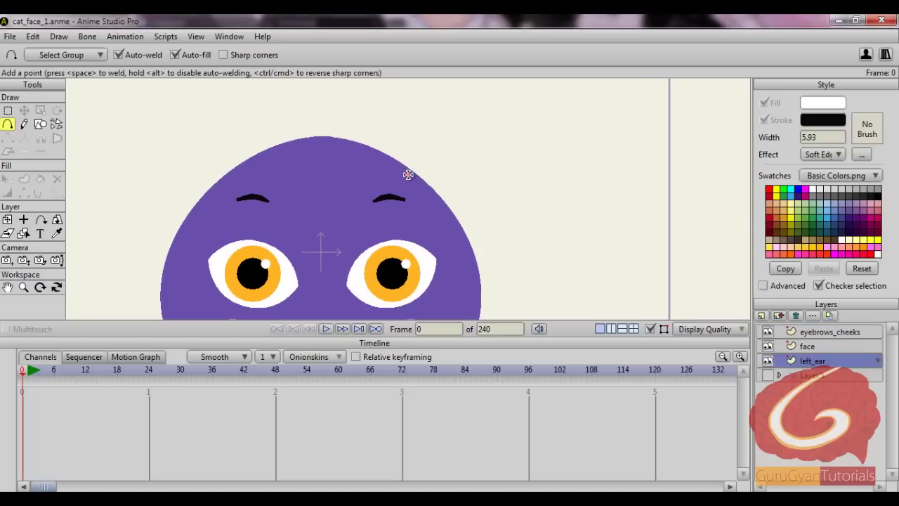
{"action": "left_click_drag", "start_coordinate": [408, 175], "coordinate": [448, 143]}
{"action": "key", "text": "ctrl+z"}
{"action": "left_click", "coordinate": [237, 56]}
{"action": "mouse_move", "coordinate": [423, 182]}
{"action": "left_mouse_down"}
{"action": "mouse_move", "coordinate": [468, 154]}
{"action": "mouse_move", "coordinate": [459, 157]}
{"action": "mouse_move", "coordinate": [526, 145]}
{"action": "mouse_move", "coordinate": [510, 210]}
{"action": "mouse_move", "coordinate": [455, 252]}
{"action": "left_mouse_up"}
{"action": "left_click_drag", "start_coordinate": [455, 251], "coordinate": [414, 189]}
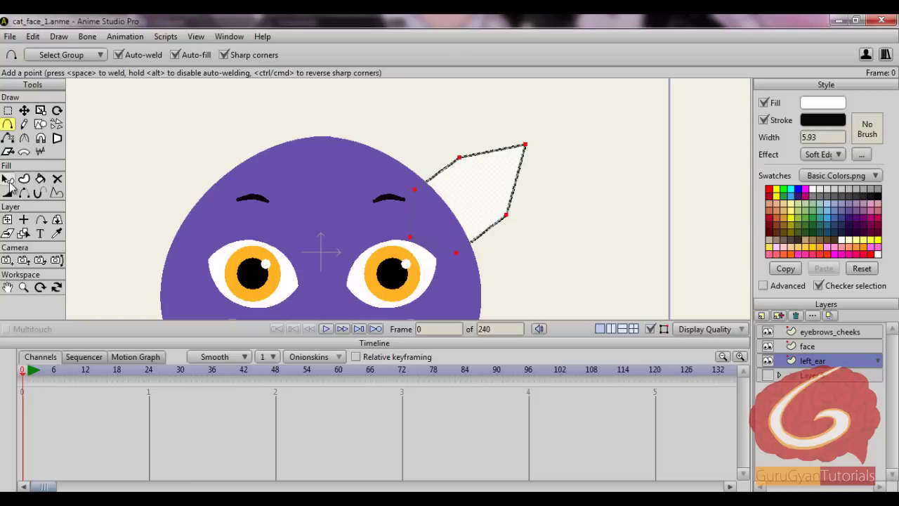
- Copy the head's purple style onto the ear shape and turn off its stroke
{"action": "left_click", "coordinate": [8, 179]}
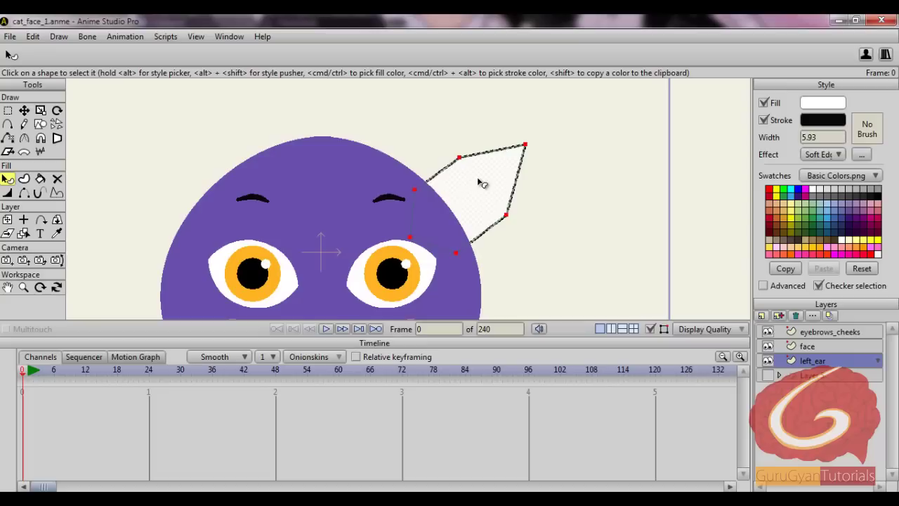
{"action": "left_click", "coordinate": [344, 181], "text": "alt"}
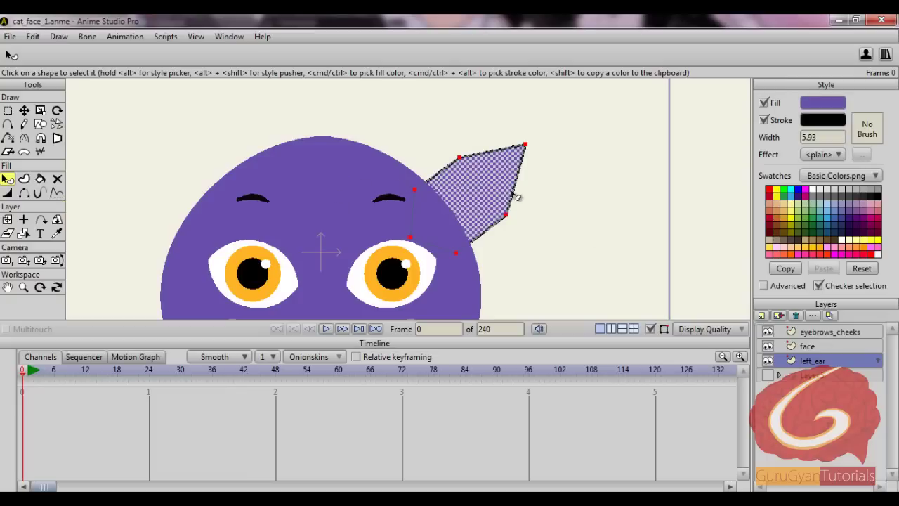
{"action": "left_click", "coordinate": [778, 123]}
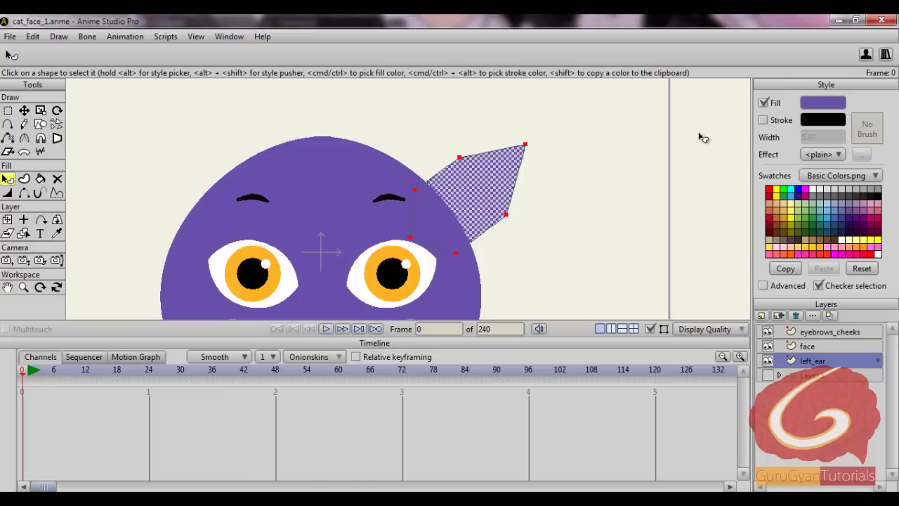
- Round both sides of the ear by curving its two middle side points, keeping the tip sharp
{"action": "left_click", "coordinate": [7, 110]}
{"action": "scroll", "coordinate": [94, 153], "scroll_direction": "up", "scroll_amount": 2}
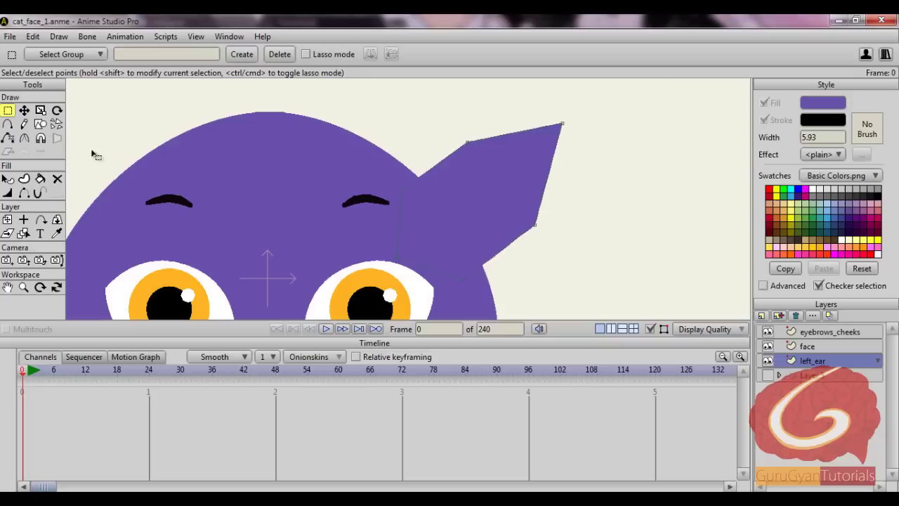
{"action": "left_click", "coordinate": [24, 138]}
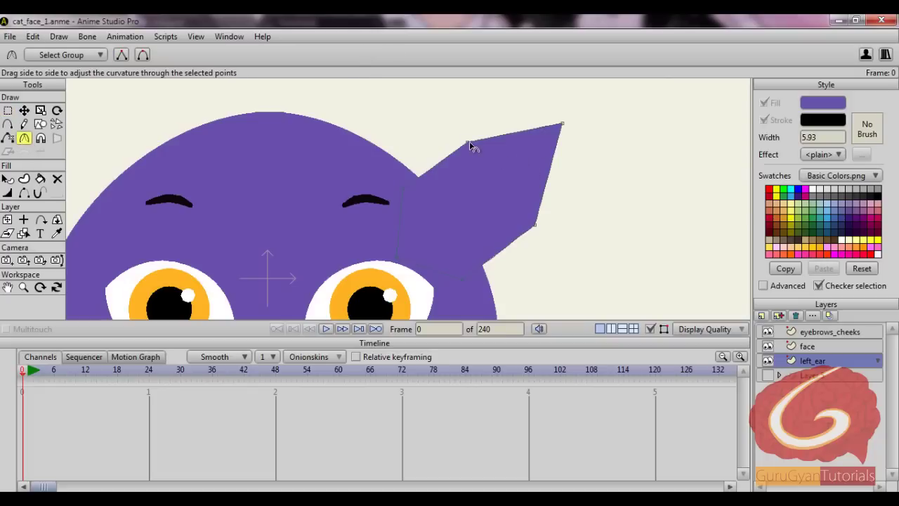
{"action": "left_click_drag", "start_coordinate": [471, 144], "coordinate": [744, 119]}
{"action": "left_click_drag", "start_coordinate": [535, 225], "coordinate": [816, 195]}
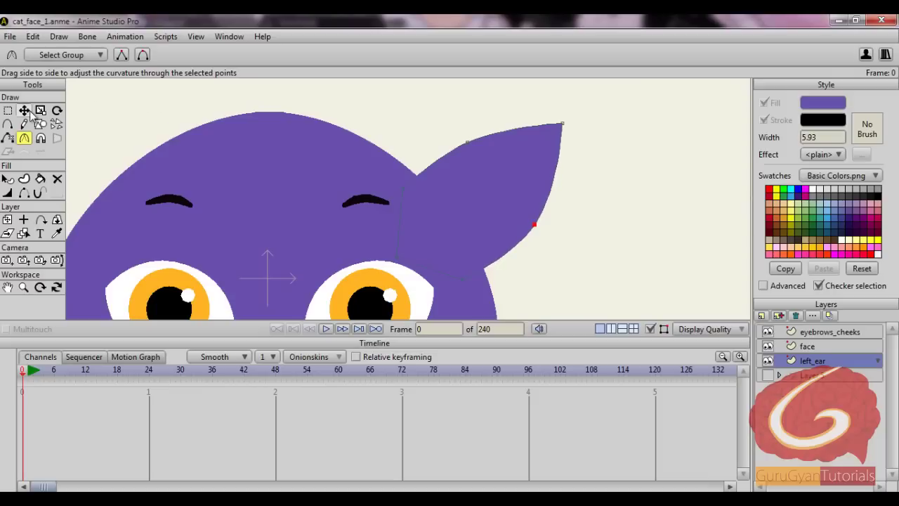
- Draw a dividing line inside the ear from its tip through a middle point to the inner base corner
{"action": "left_click", "coordinate": [8, 125]}
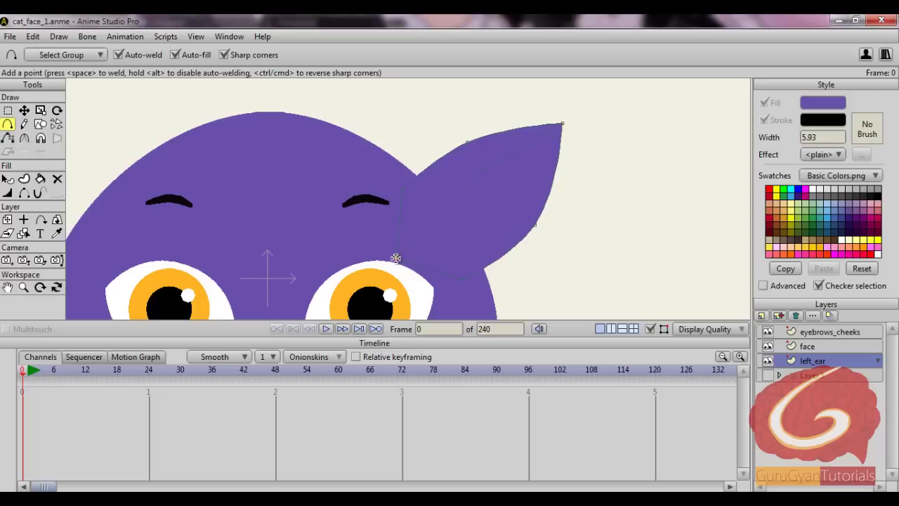
{"action": "left_click", "coordinate": [7, 110]}
{"action": "left_click", "coordinate": [7, 179]}
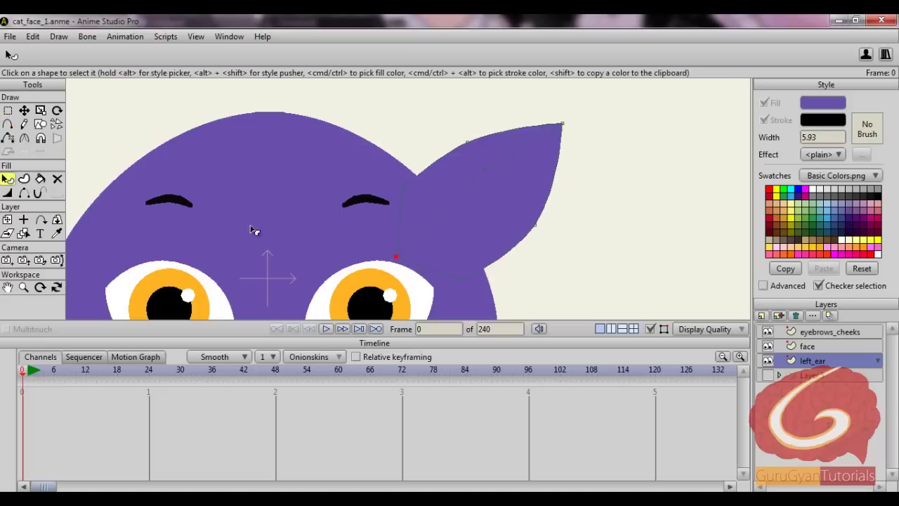
{"action": "left_click", "coordinate": [526, 212]}
{"action": "left_click", "coordinate": [595, 210]}
- Create an inner-ear shape from the ear's outer lower edges and the dividing line, filled with a darker purple
{"action": "left_click", "coordinate": [24, 178]}
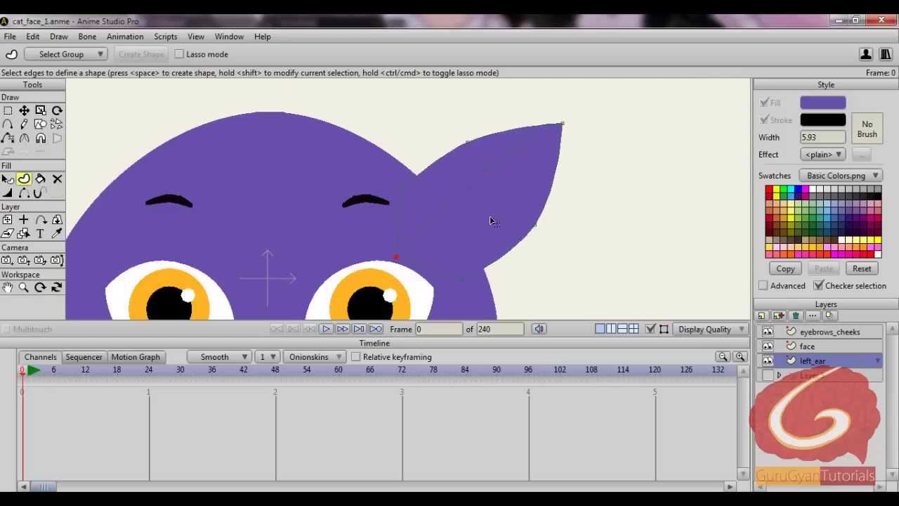
{"action": "left_click_drag", "start_coordinate": [549, 219], "coordinate": [552, 203]}
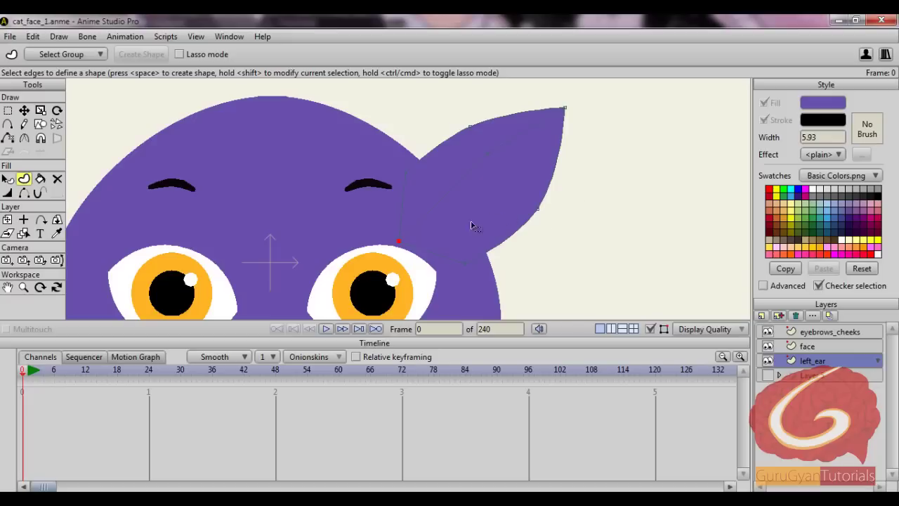
{"action": "left_click_drag", "start_coordinate": [390, 237], "coordinate": [405, 248]}
{"action": "left_click", "coordinate": [484, 279]}
{"action": "left_click", "coordinate": [570, 238]}
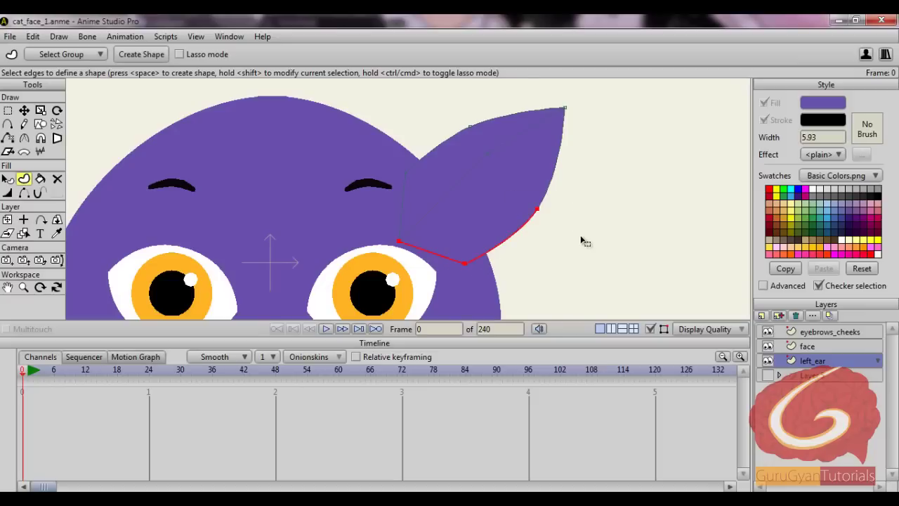
{"action": "left_click", "coordinate": [555, 140]}
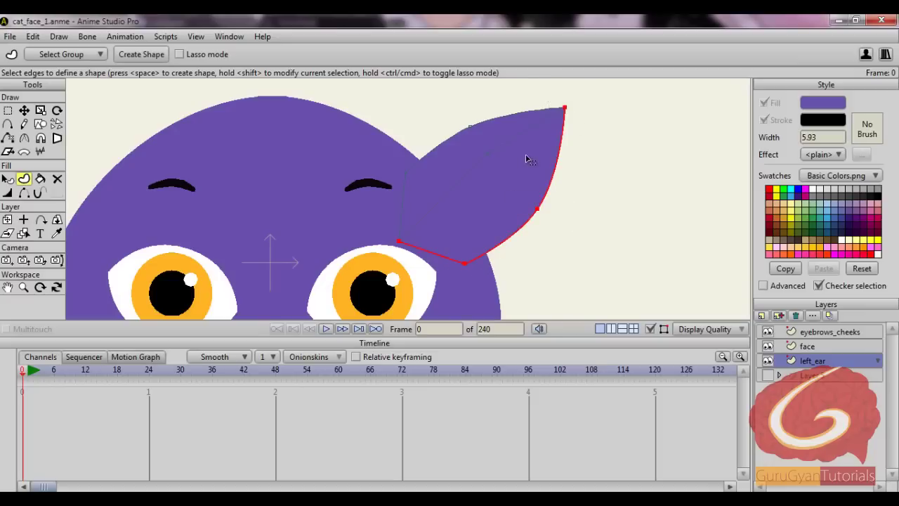
{"action": "left_click", "coordinate": [471, 169]}
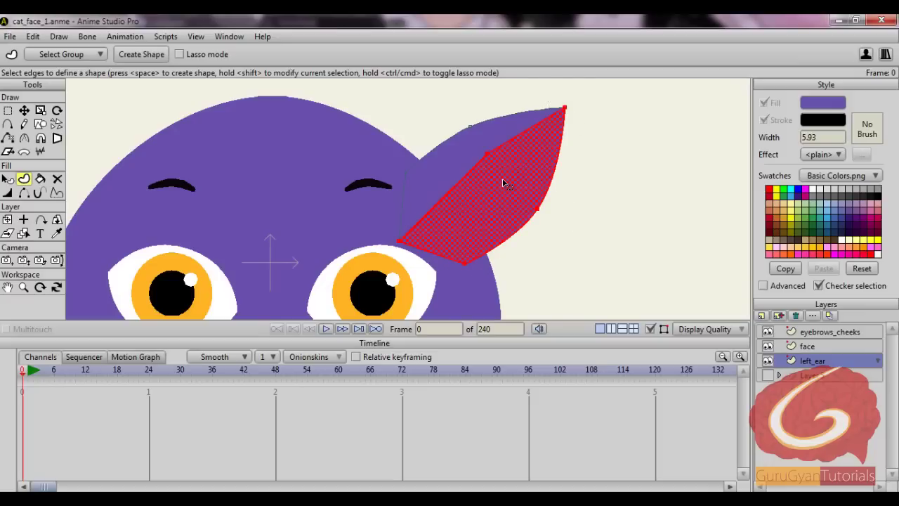
{"action": "left_click", "coordinate": [823, 102]}
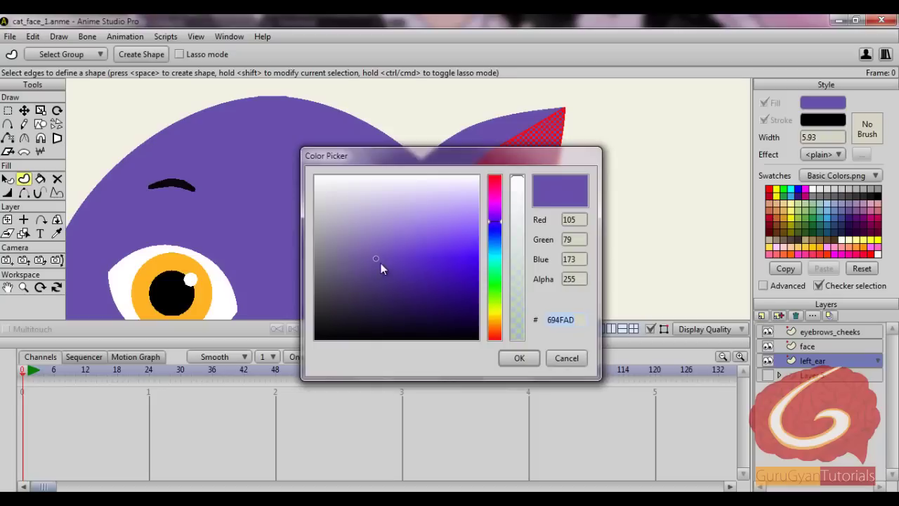
{"action": "left_click_drag", "start_coordinate": [382, 269], "coordinate": [401, 290]}
{"action": "left_click", "coordinate": [519, 357]}
{"action": "key", "text": "space"}
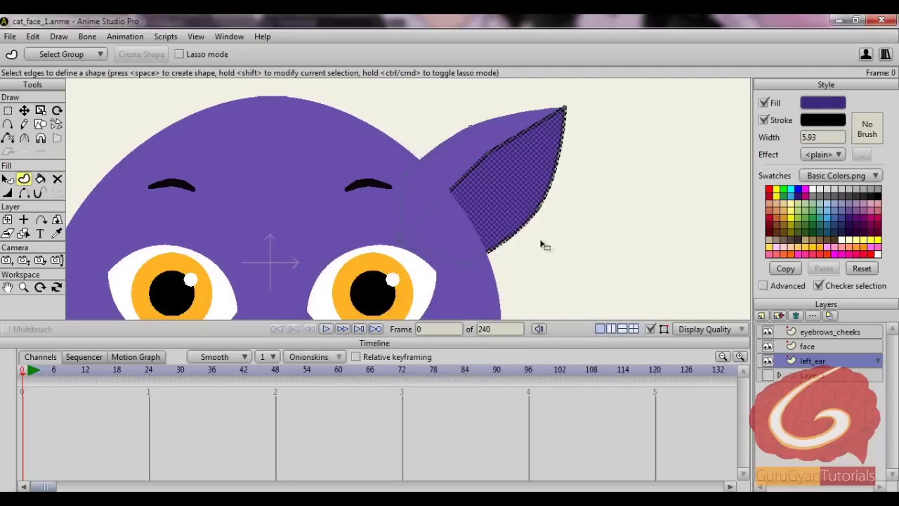
- Curve the inner ear's upper edge at its middle point to follow the outer ear
{"action": "left_click", "coordinate": [8, 110]}
{"action": "left_click", "coordinate": [619, 245]}
{"action": "left_click_drag", "start_coordinate": [616, 231], "coordinate": [643, 248]}
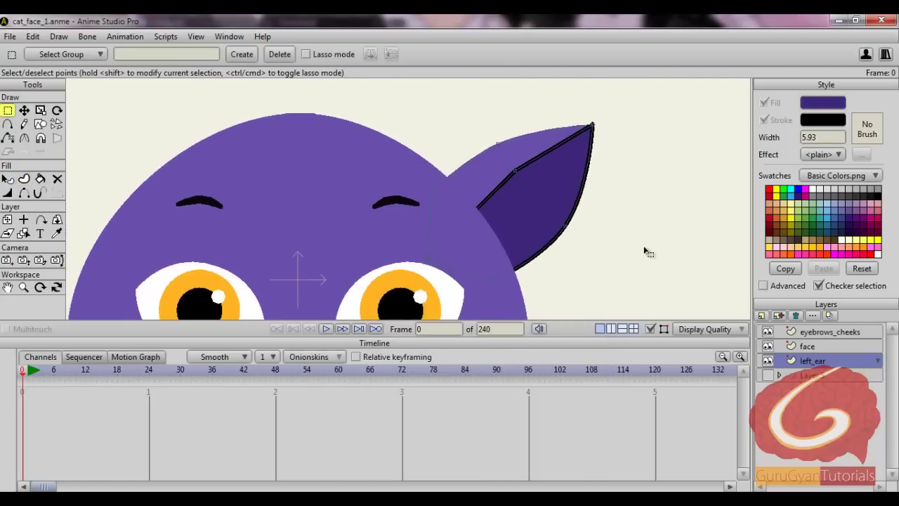
{"action": "left_click", "coordinate": [23, 138]}
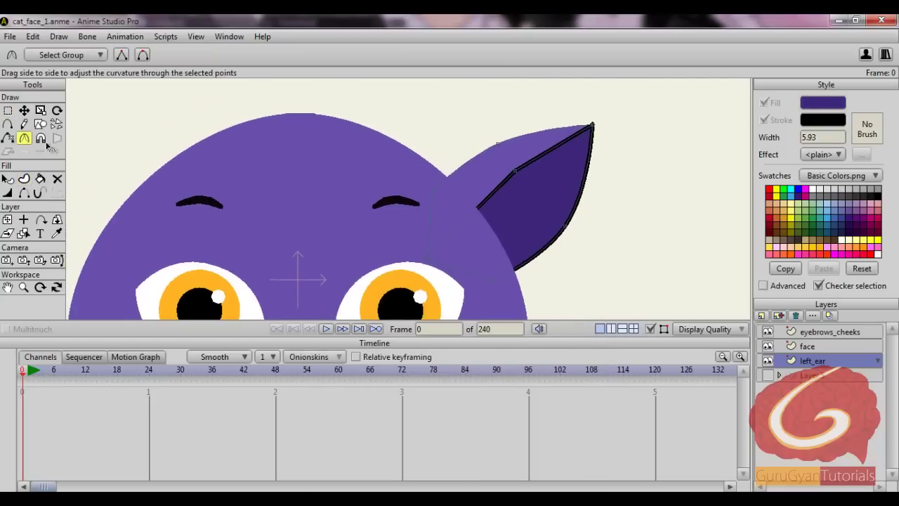
{"action": "left_click", "coordinate": [516, 172]}
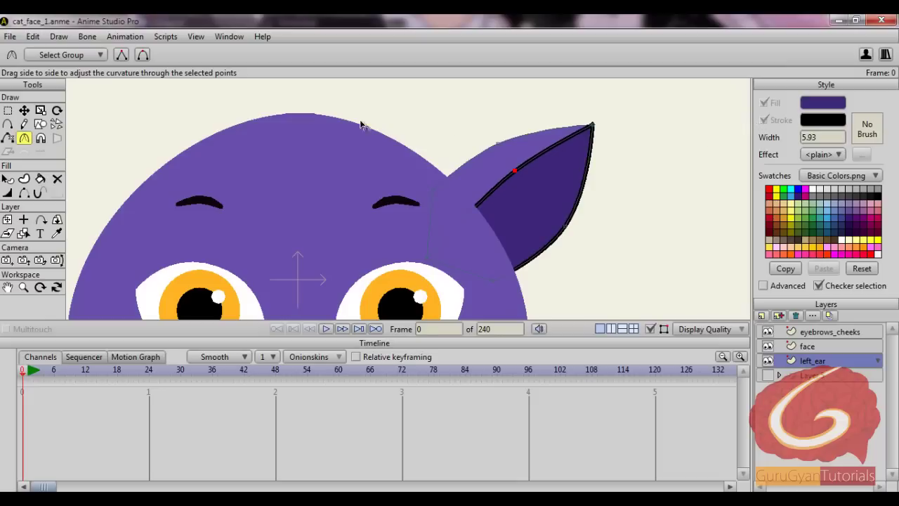
- Select the dark inner-ear shape for style editing
{"action": "left_click", "coordinate": [8, 179]}
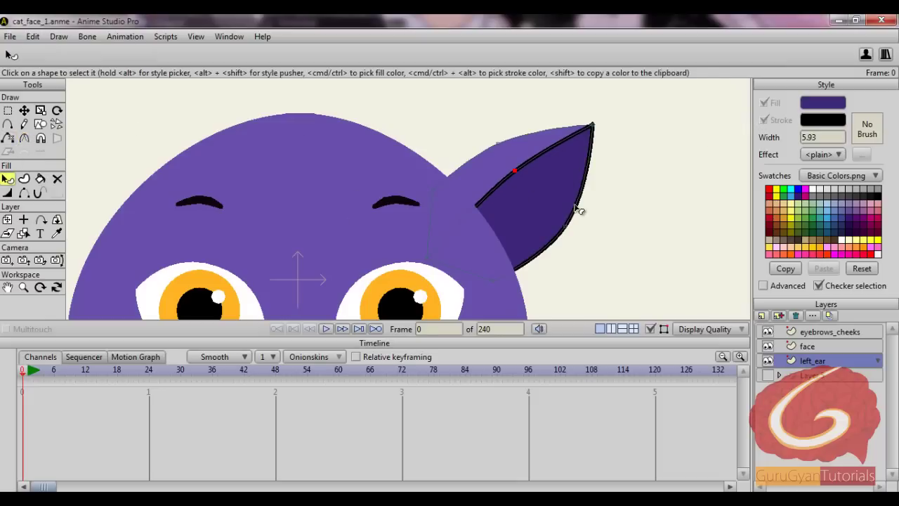
- Turn off the stroke on the dark inner-ear shape of the left_ear layer and deselect the shape
{"action": "left_click", "coordinate": [543, 188]}
{"action": "left_click", "coordinate": [765, 121]}
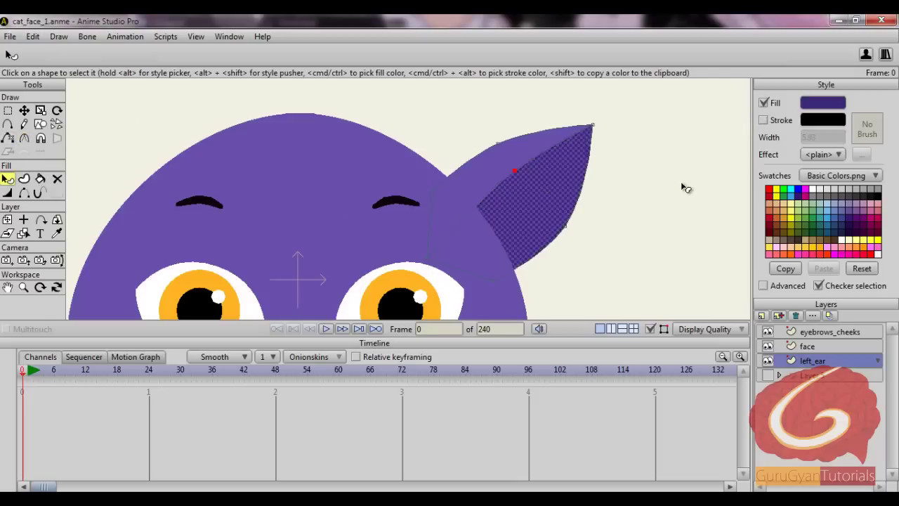
{"action": "left_click", "coordinate": [682, 185]}
{"action": "scroll", "coordinate": [625, 207], "scroll_direction": "down", "scroll_amount": 4}
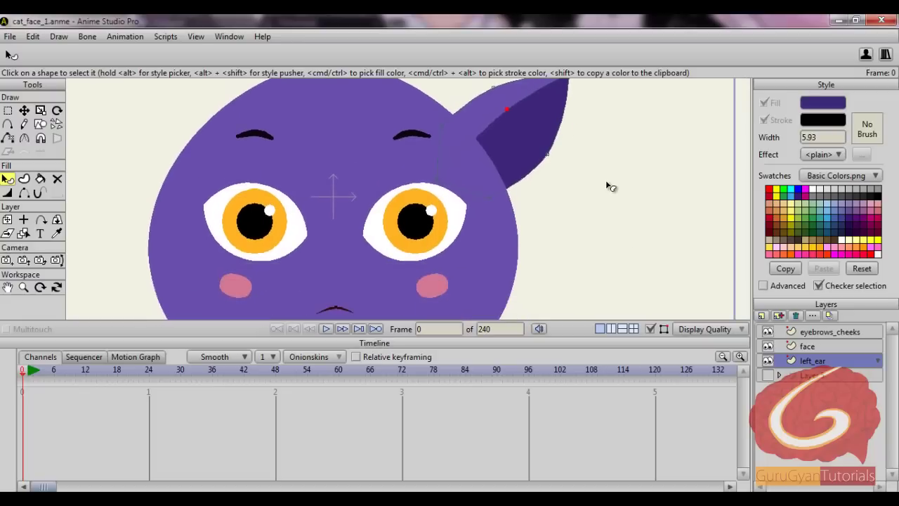
{"action": "scroll", "coordinate": [414, 212], "scroll_direction": "up", "scroll_amount": 2}
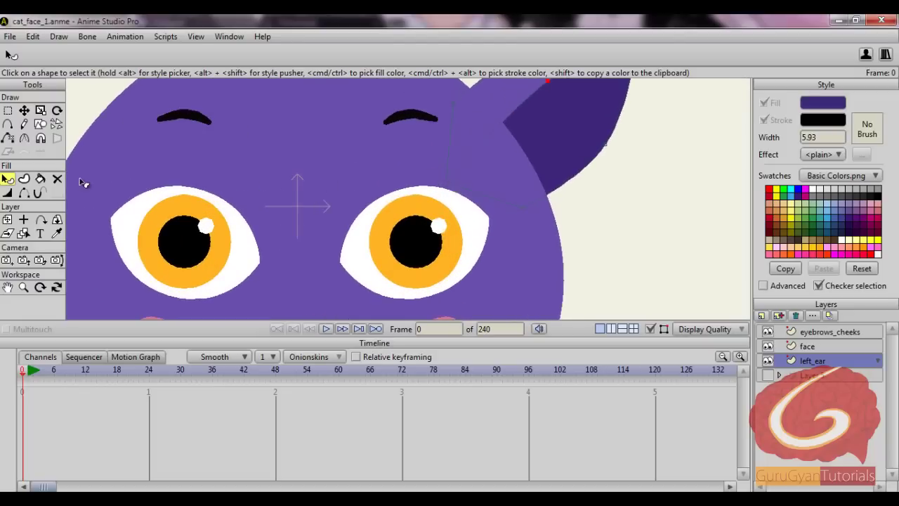
- Adjust the curvature at the lower and upper base points of the left ear where it tucks behind the head
{"action": "left_click", "coordinate": [24, 138]}
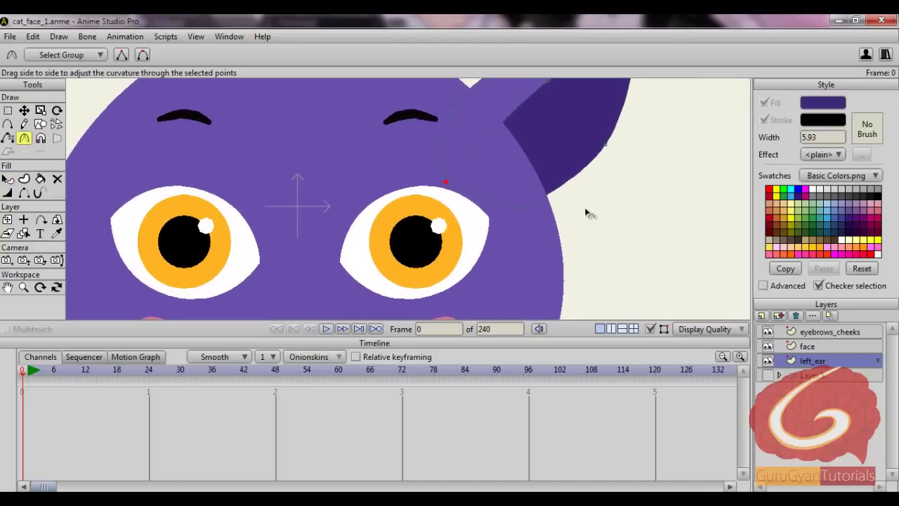
{"action": "left_click", "coordinate": [523, 208]}
{"action": "scroll", "coordinate": [434, 138], "scroll_direction": "up", "scroll_amount": 1}
{"action": "left_click_drag", "start_coordinate": [433, 133], "coordinate": [432, 137]}
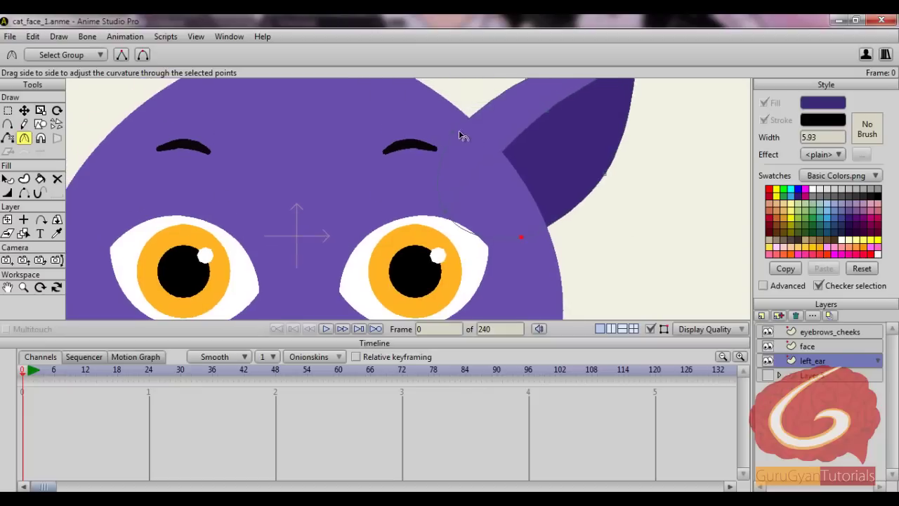
{"action": "left_click", "coordinate": [454, 133]}
{"action": "left_click_drag", "start_coordinate": [575, 149], "coordinate": [625, 118]}
{"action": "scroll", "coordinate": [545, 198], "scroll_direction": "down", "scroll_amount": 1}
{"action": "scroll", "coordinate": [596, 190], "scroll_direction": "down", "scroll_amount": 3}
- Select the left ear's four outer points, rotate them slightly clockwise and move them a little down toward the head
{"action": "left_click", "coordinate": [8, 110]}
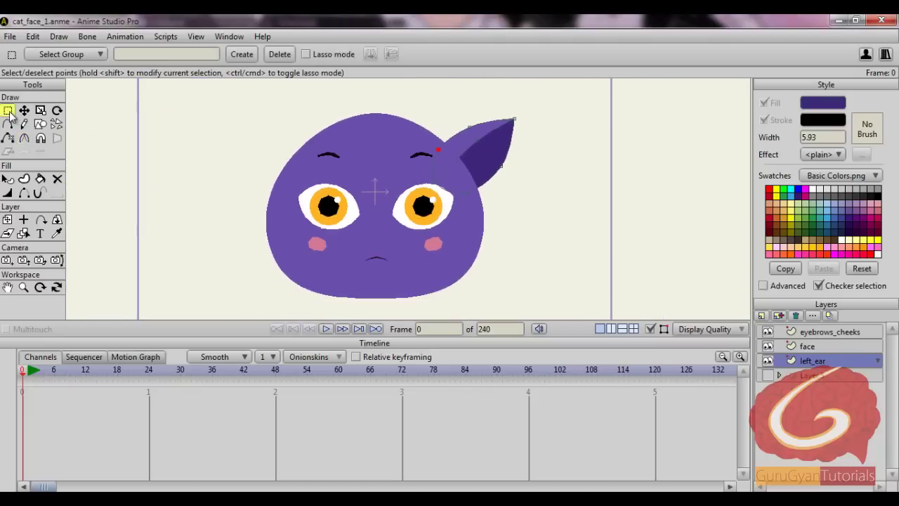
{"action": "left_click_drag", "start_coordinate": [467, 111], "coordinate": [557, 176]}
{"action": "left_click", "coordinate": [56, 110]}
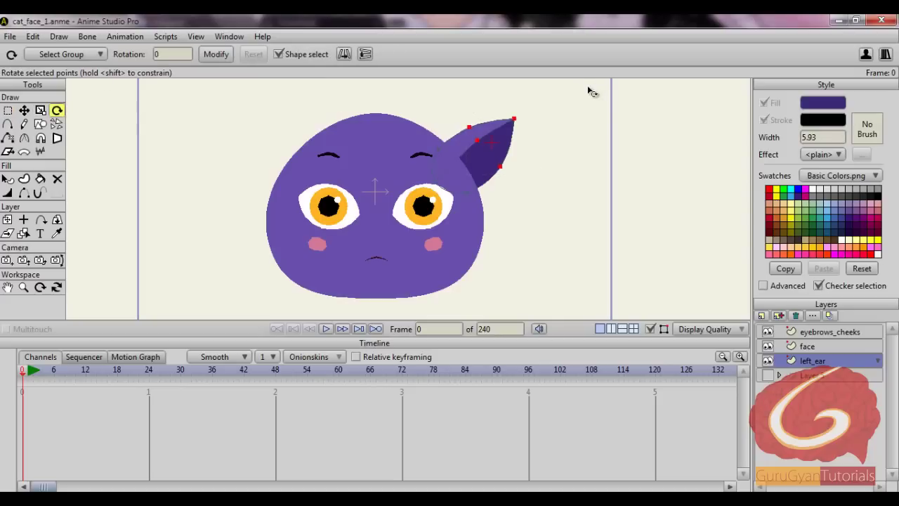
{"action": "left_click_drag", "start_coordinate": [590, 88], "coordinate": [598, 110]}
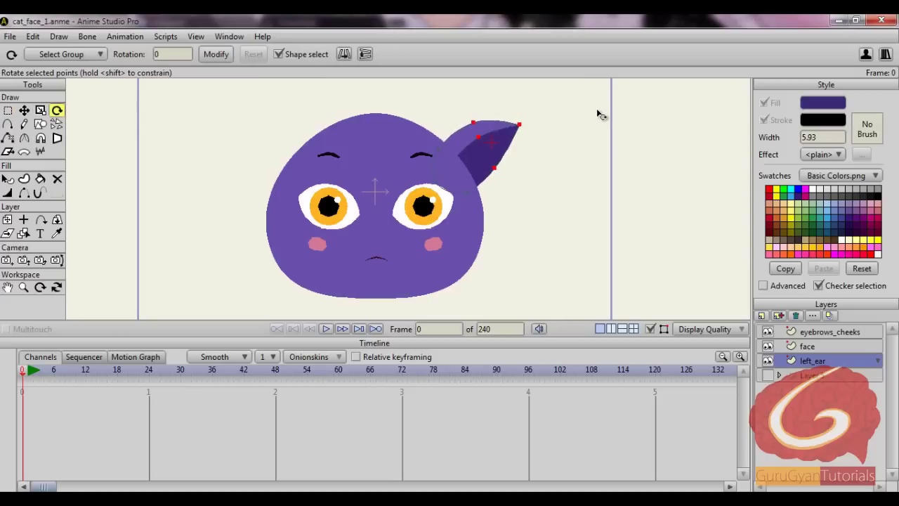
{"action": "left_click", "coordinate": [24, 110]}
{"action": "left_click_drag", "start_coordinate": [593, 150], "coordinate": [587, 161]}
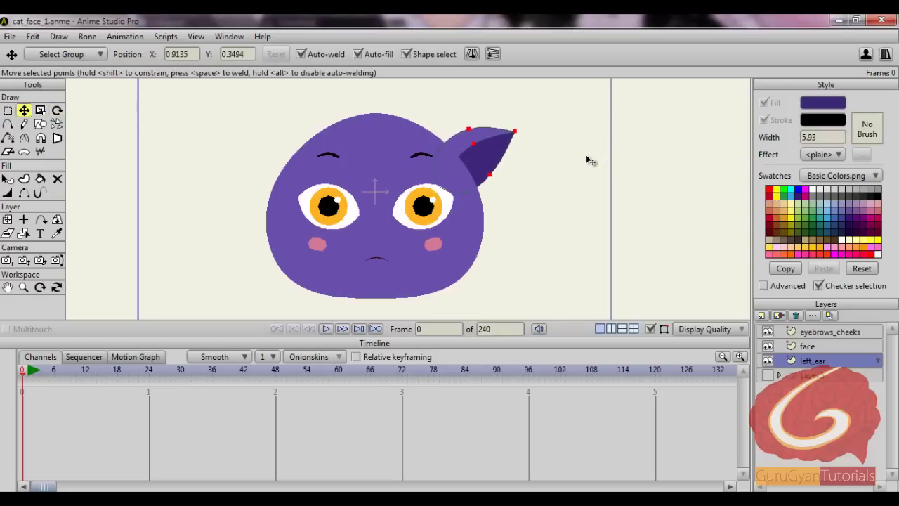
- Select all points of the left ear, shift them slightly toward the head and rotate them a little clockwise
{"action": "left_click", "coordinate": [9, 111]}
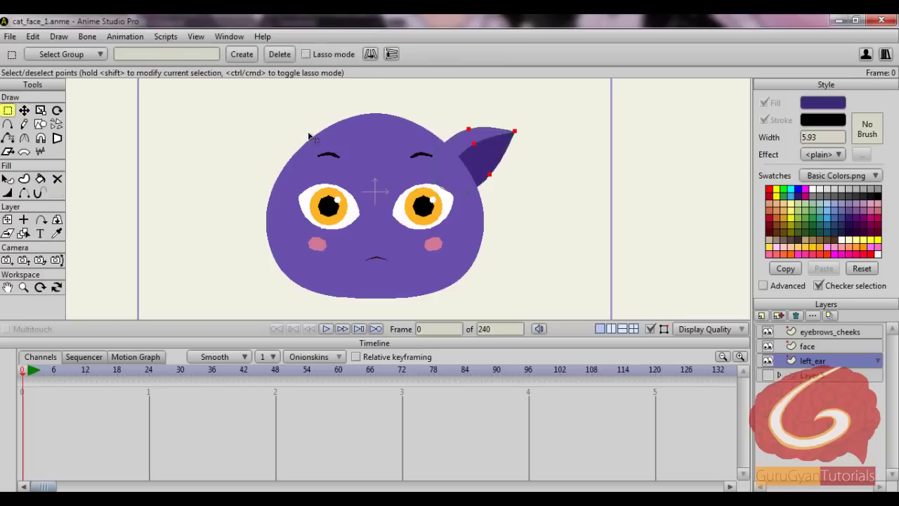
{"action": "left_click", "coordinate": [24, 111]}
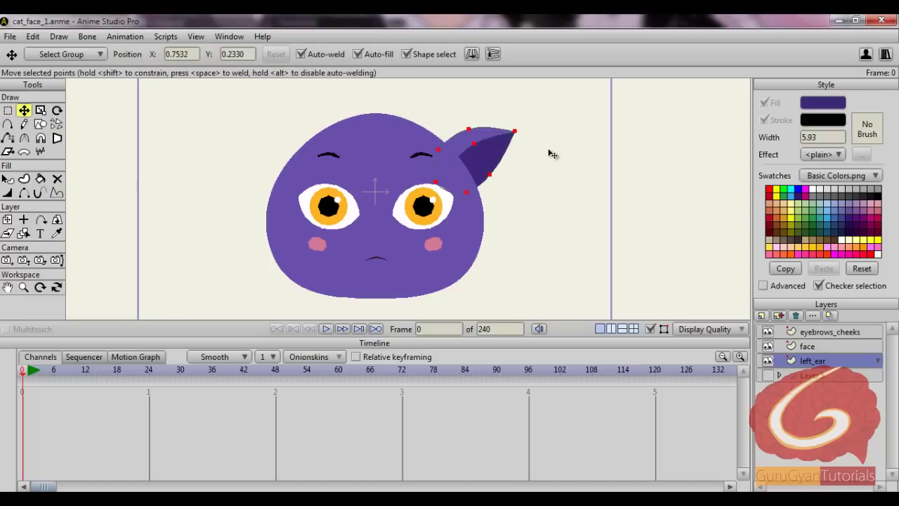
{"action": "left_click_drag", "start_coordinate": [551, 154], "coordinate": [547, 156]}
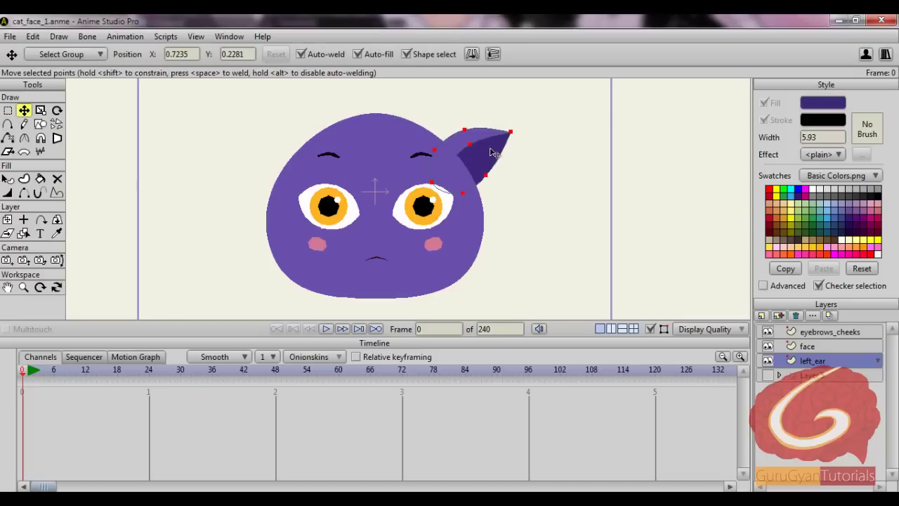
{"action": "left_click", "coordinate": [57, 110]}
{"action": "left_click_drag", "start_coordinate": [608, 110], "coordinate": [613, 125]}
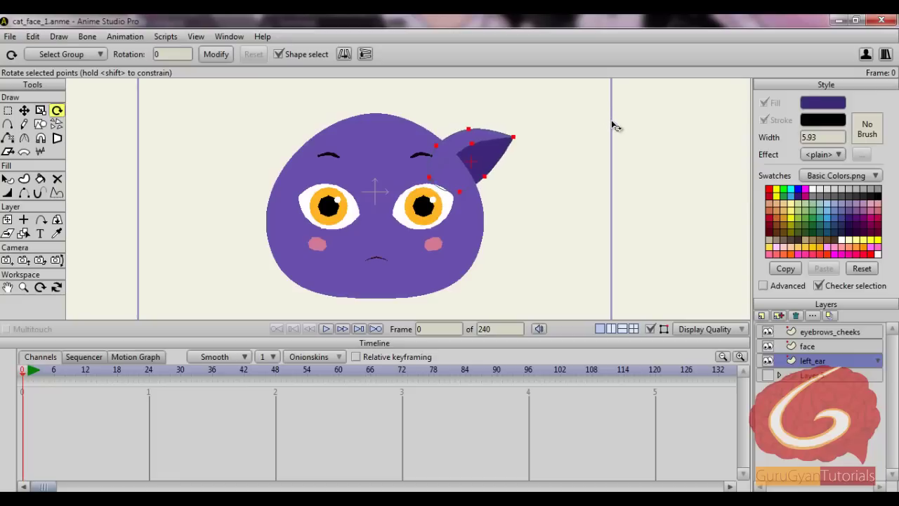
{"action": "scroll", "coordinate": [574, 168], "scroll_direction": "down", "scroll_amount": 3}
{"action": "scroll", "coordinate": [575, 168], "scroll_direction": "up", "scroll_amount": 5}
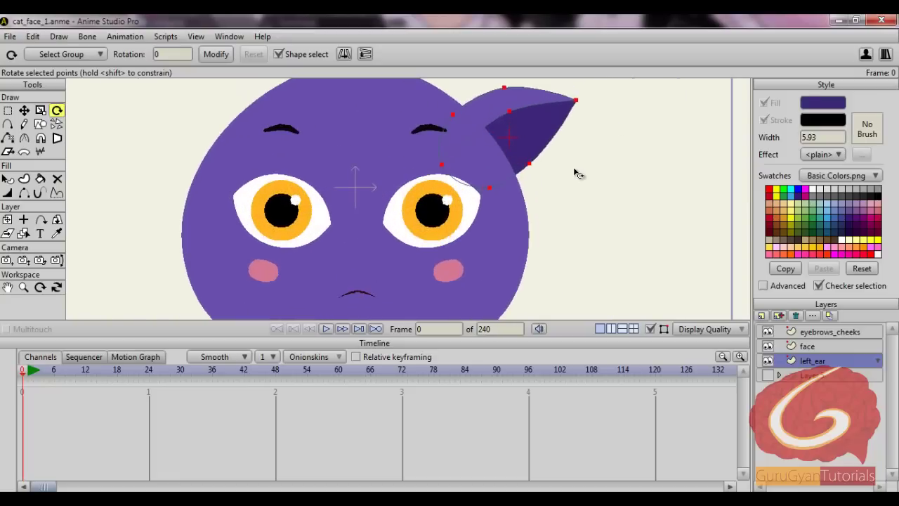
- Move the left ear's innermost base point up, away from the eye, to about X 0.44, Y 0.13
{"action": "left_click", "coordinate": [24, 110]}
{"action": "left_click", "coordinate": [441, 165]}
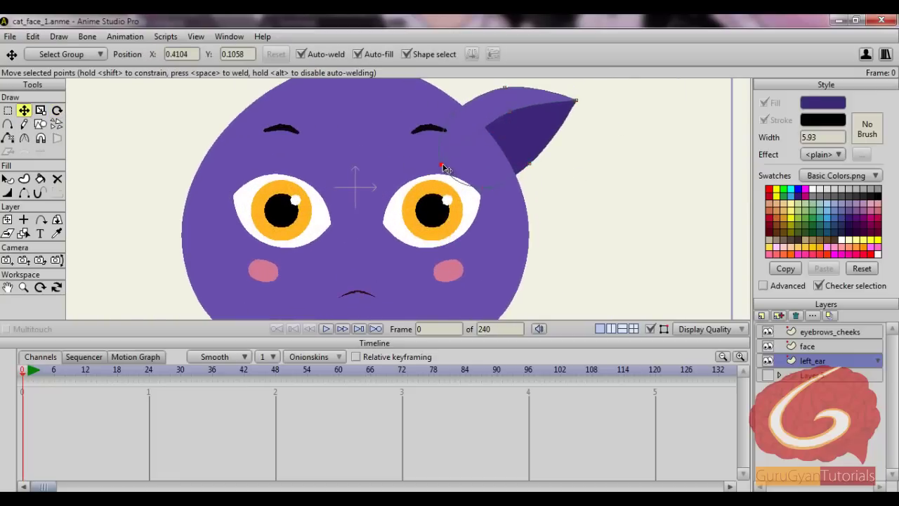
{"action": "left_click_drag", "start_coordinate": [443, 165], "coordinate": [444, 160]}
{"action": "left_click_drag", "start_coordinate": [592, 193], "coordinate": [595, 203]}
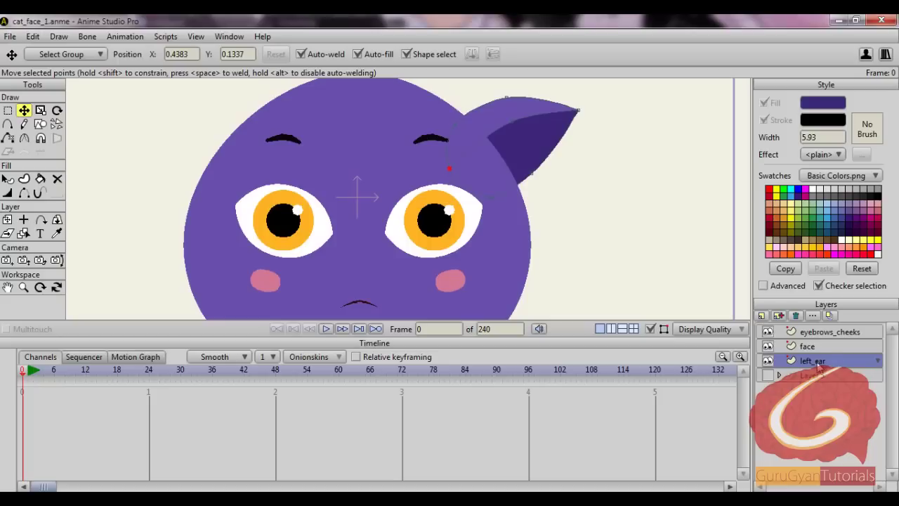
- Duplicate the left_ear layer and name the copy right_ear
{"action": "left_click", "coordinate": [778, 315]}
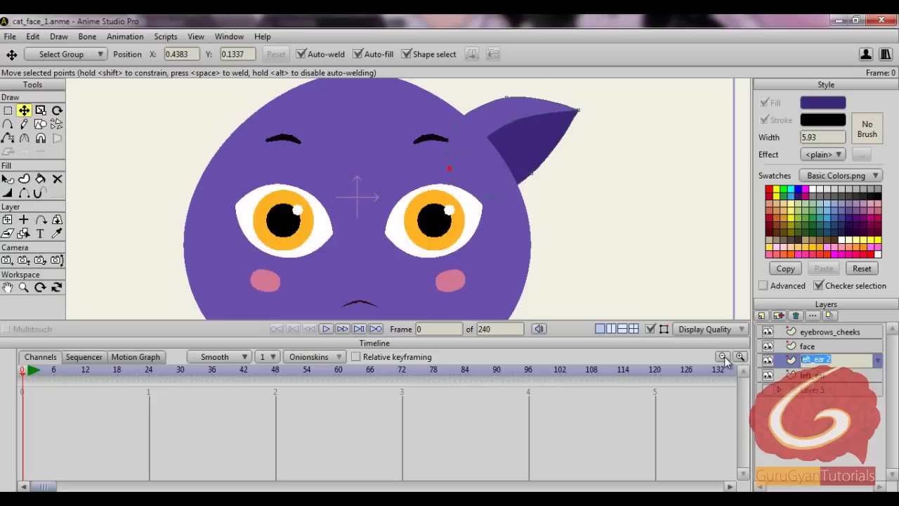
{"action": "type", "text": "righ"}
{"action": "key", "text": "Return"}
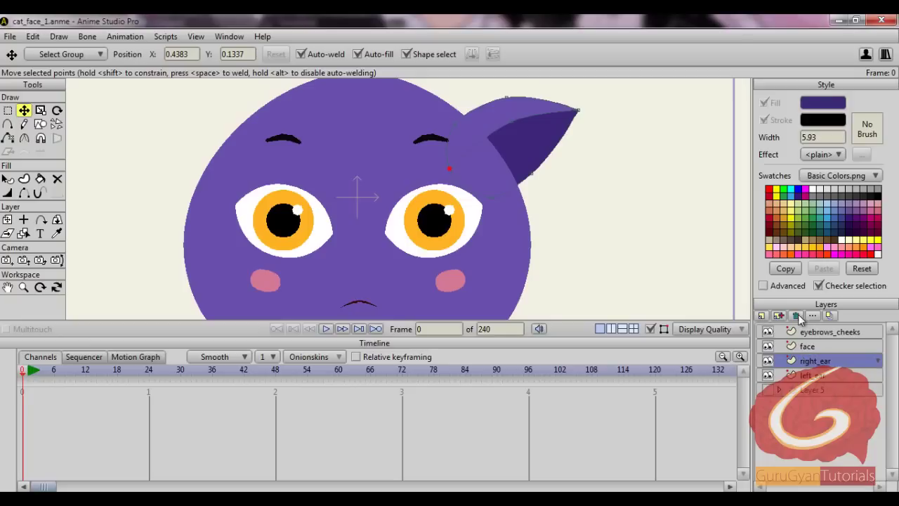
- Flip all points of the right_ear layer horizontally and move them to the opposite side of the head, mirroring the left ear
{"action": "left_click", "coordinate": [7, 110]}
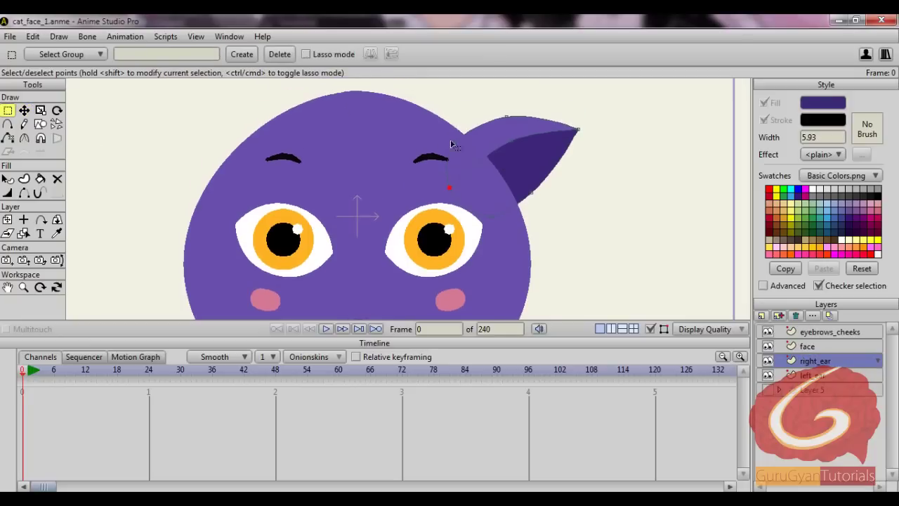
{"action": "left_click_drag", "start_coordinate": [365, 95], "coordinate": [638, 305]}
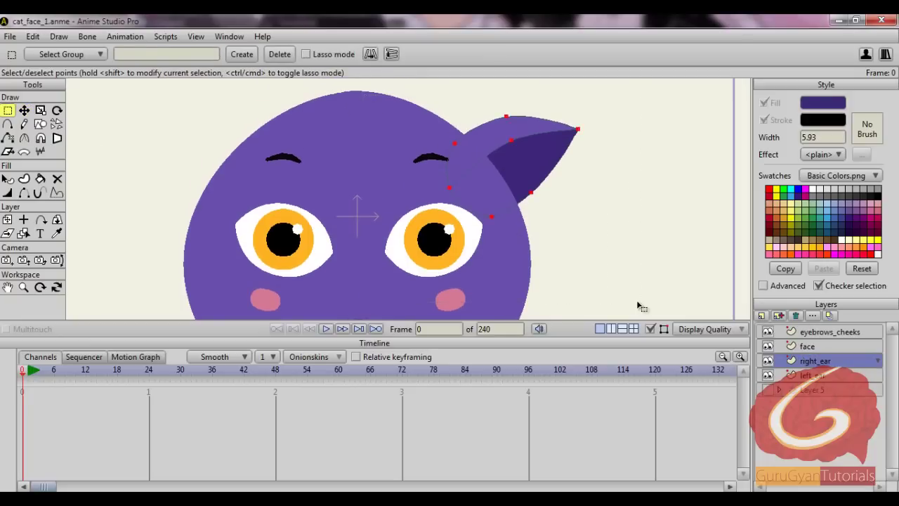
{"action": "left_click", "coordinate": [370, 54]}
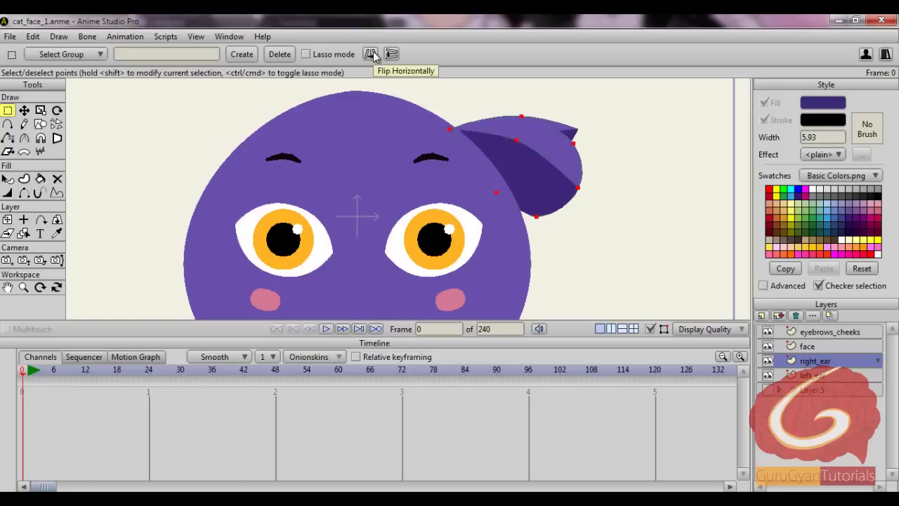
{"action": "left_click", "coordinate": [24, 111]}
{"action": "left_click_drag", "start_coordinate": [657, 243], "coordinate": [345, 242]}
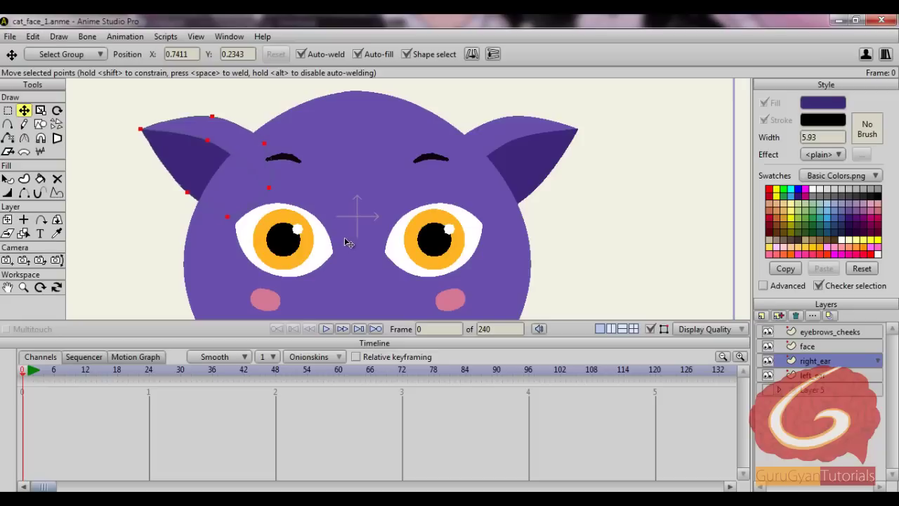
{"action": "scroll", "coordinate": [548, 241], "scroll_direction": "down", "scroll_amount": 3}
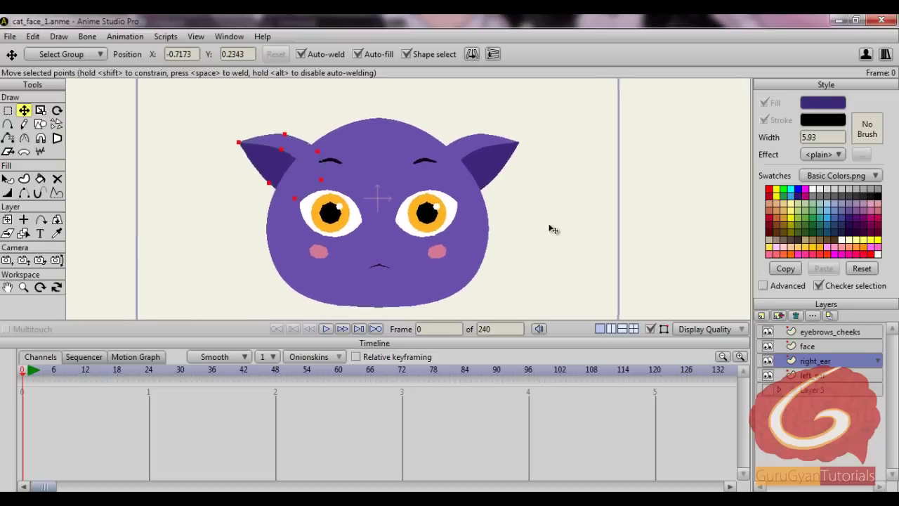
- Try rotating the right ear slightly clockwise
{"action": "scroll", "coordinate": [552, 224], "scroll_direction": "down", "scroll_amount": 1}
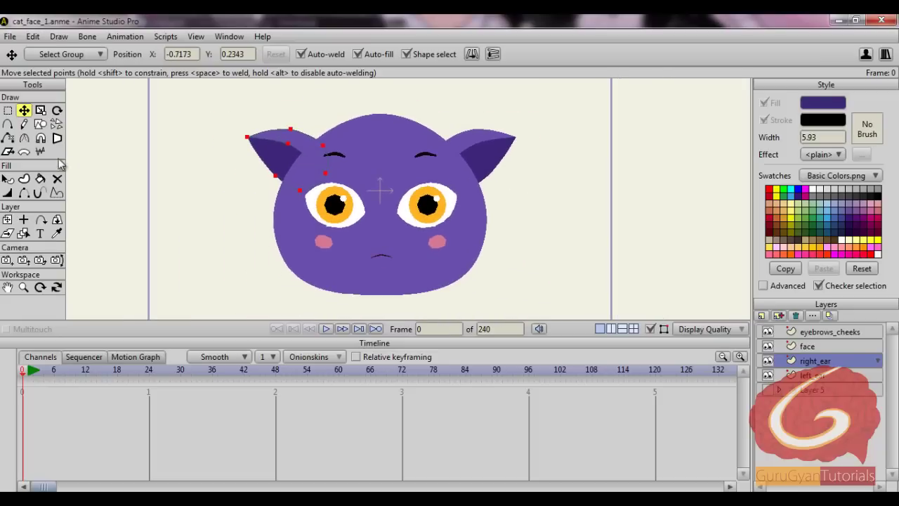
{"action": "left_click", "coordinate": [58, 111]}
{"action": "left_click_drag", "start_coordinate": [176, 123], "coordinate": [198, 99]}
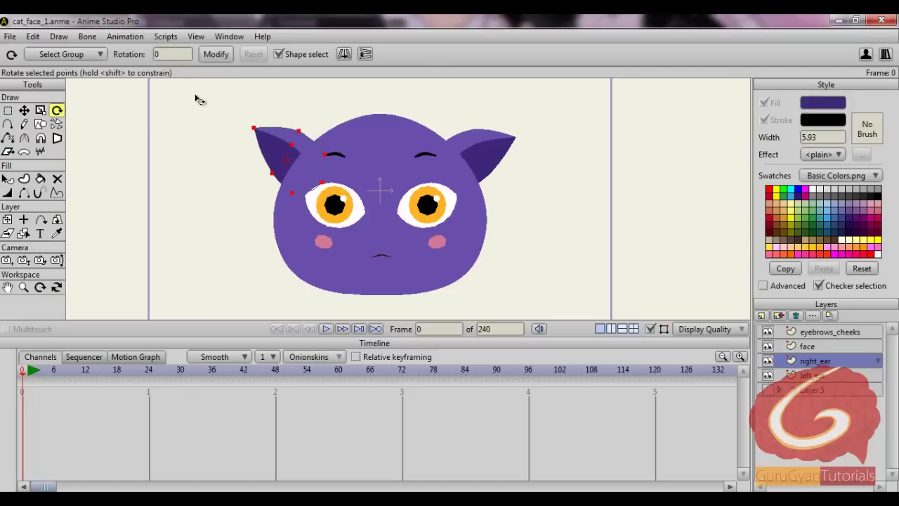
{"action": "key", "text": "ctrl+z"}
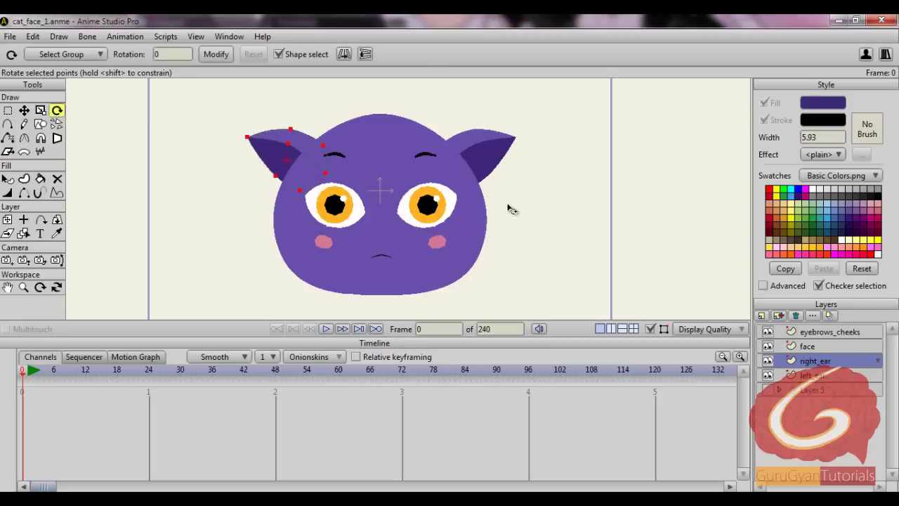
- Add a Bone layer above eyebrows_cheeks and name it cat_face
{"action": "scroll", "coordinate": [489, 199], "scroll_direction": "down", "scroll_amount": 1}
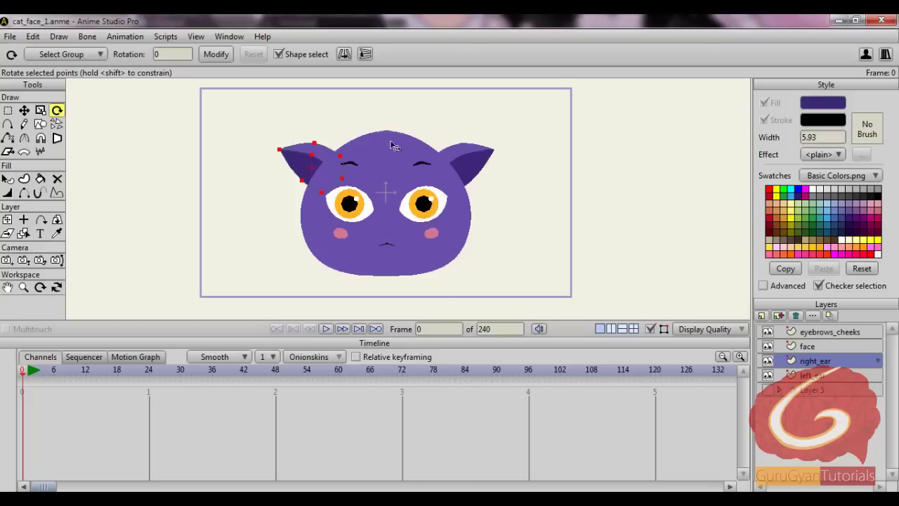
{"action": "scroll", "coordinate": [549, 217], "scroll_direction": "up", "scroll_amount": 3}
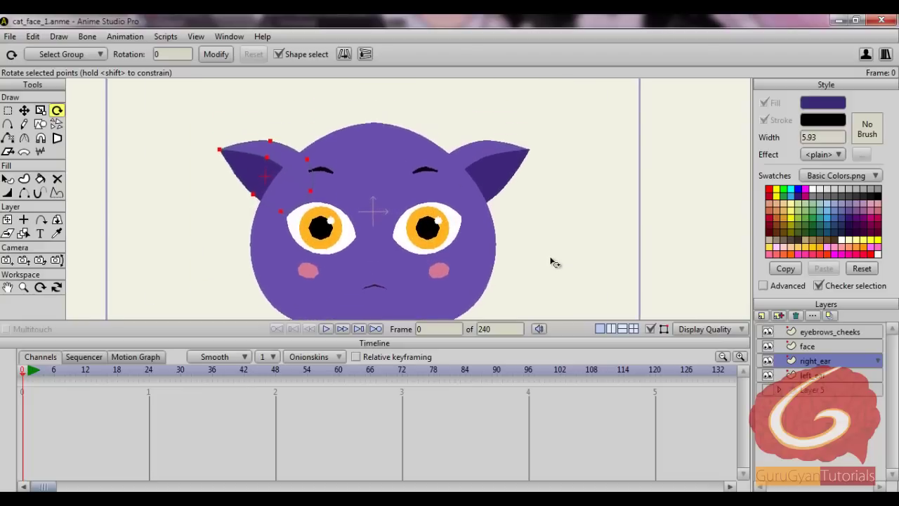
{"action": "left_click_drag", "start_coordinate": [554, 274], "coordinate": [557, 225]}
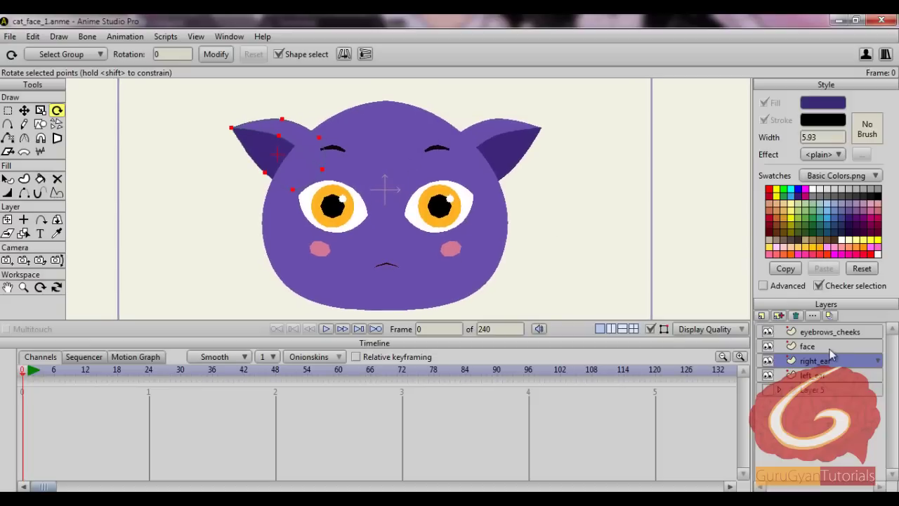
{"action": "left_click", "coordinate": [836, 333]}
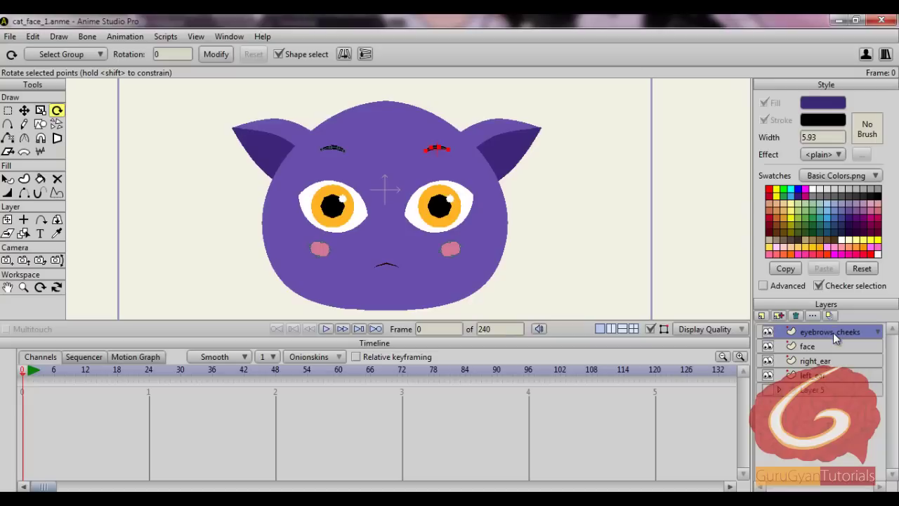
{"action": "left_click", "coordinate": [761, 316]}
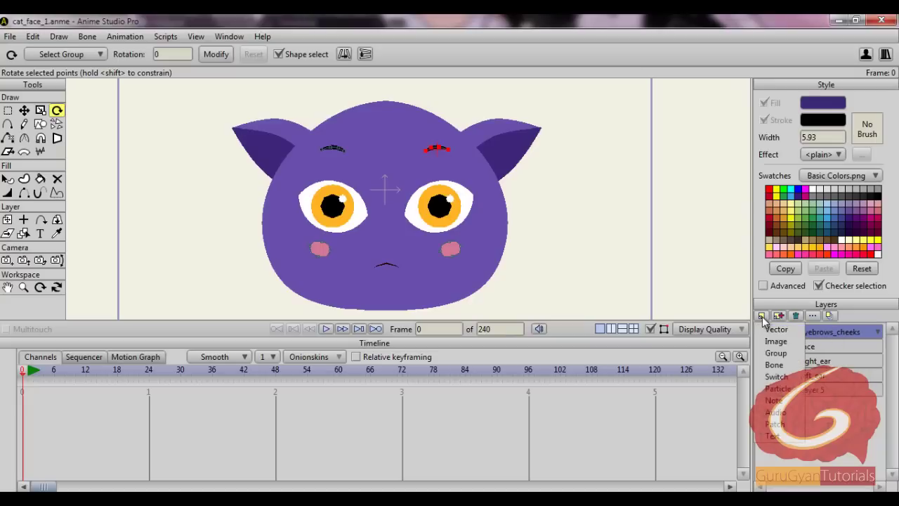
{"action": "left_click", "coordinate": [775, 365]}
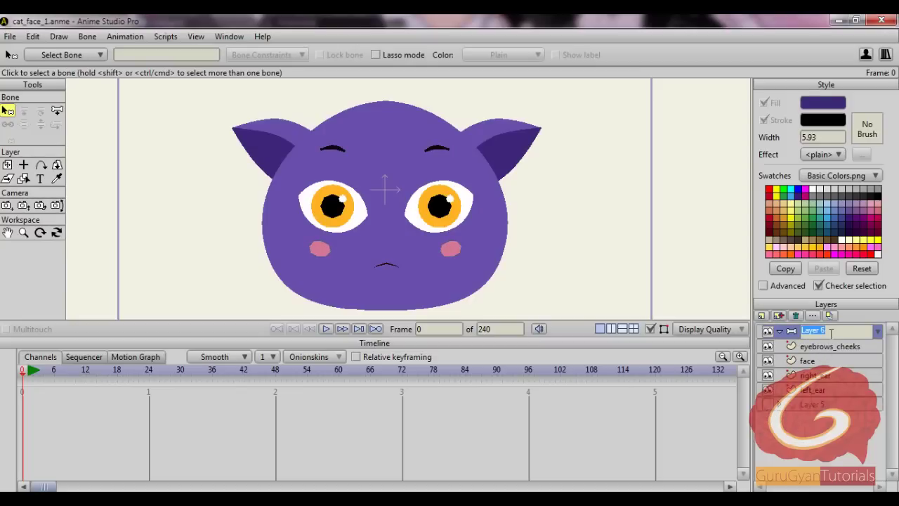
{"action": "type", "text": "cat_face"}
{"action": "key", "text": "Return"}
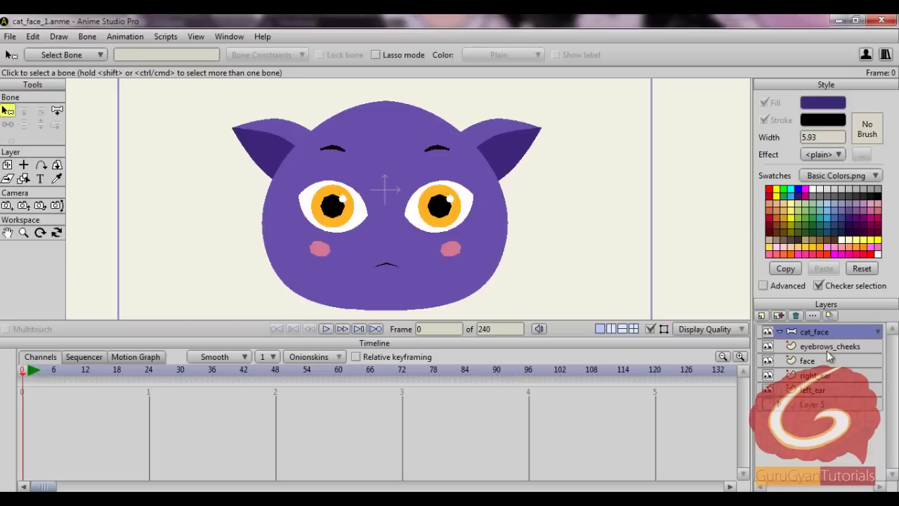
- Move the eyebrows_cheeks, face, right_ear and left_ear layers into the cat_face bone layer and select cat_face
{"action": "left_click", "coordinate": [827, 351]}
{"action": "left_click", "coordinate": [829, 360], "text": "shift"}
{"action": "left_click", "coordinate": [832, 375], "text": "shift"}
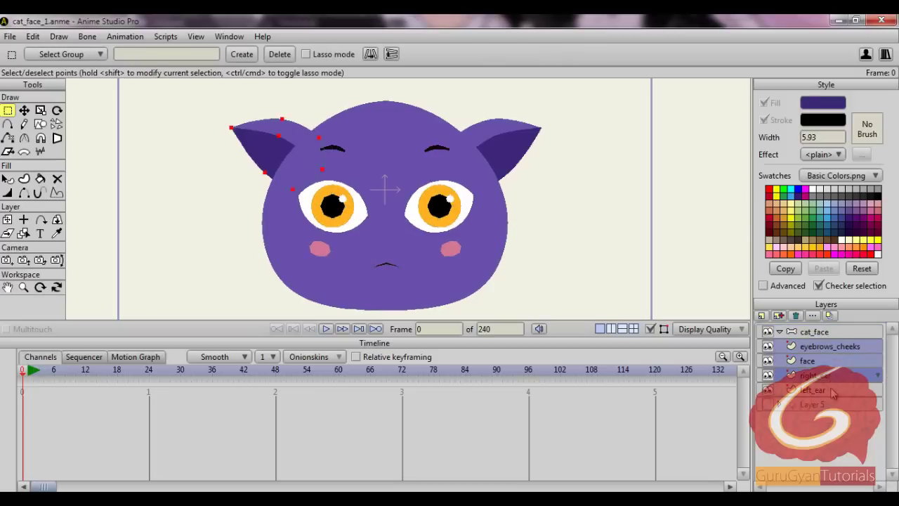
{"action": "left_click", "coordinate": [832, 391], "text": "shift"}
{"action": "left_click_drag", "start_coordinate": [829, 350], "coordinate": [826, 329]}
{"action": "left_click", "coordinate": [827, 329]}
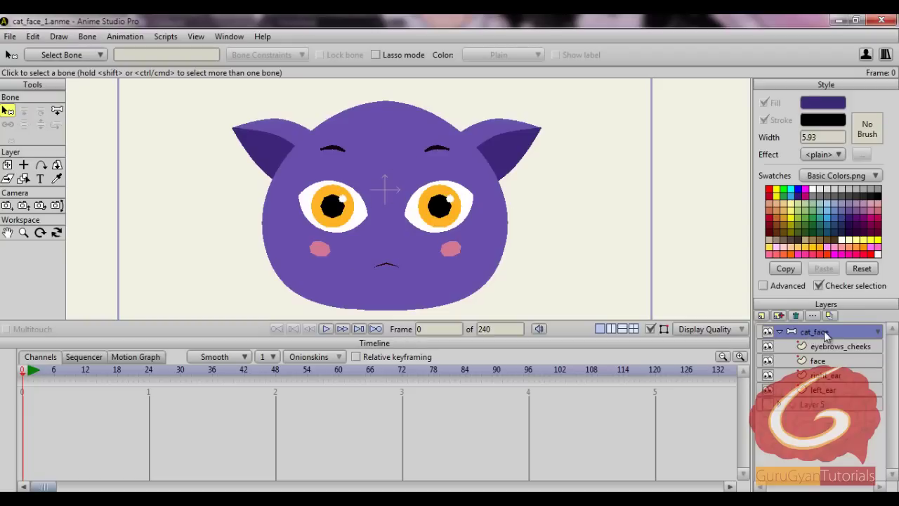
- Draw a vertical head bone from the chin to the top of the head and set its bone strength to 0
{"action": "left_click", "coordinate": [57, 111]}
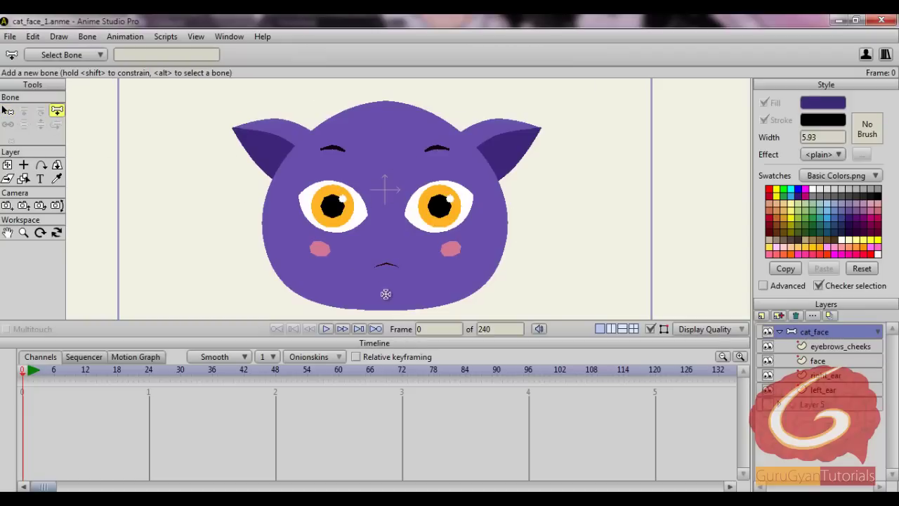
{"action": "left_click_drag", "start_coordinate": [385, 294], "coordinate": [391, 108]}
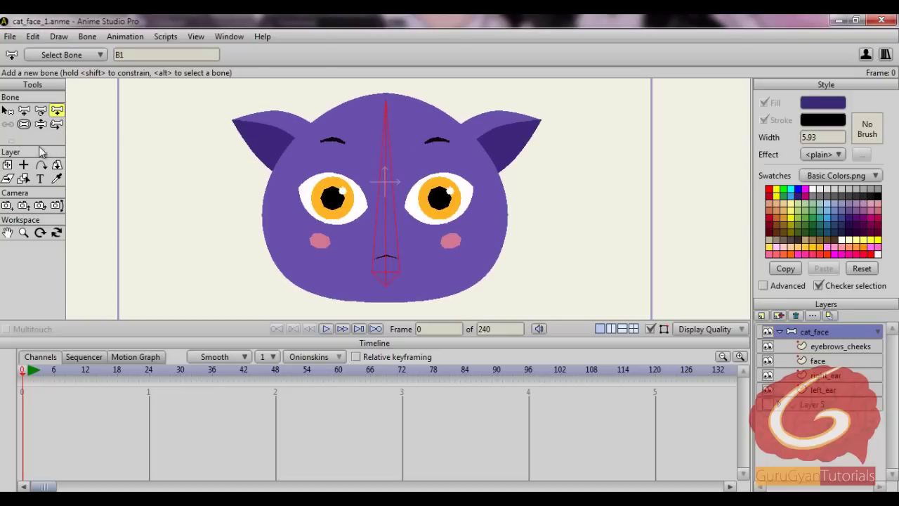
{"action": "left_click", "coordinate": [24, 124]}
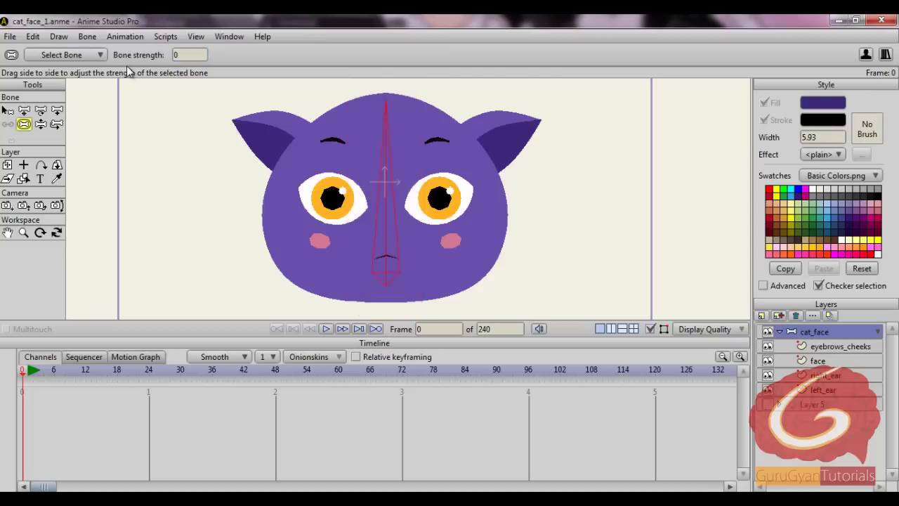
- Bind the eyebrows_cheeks layer and the face layer to the central head bone with Bind Layer
{"action": "left_click", "coordinate": [823, 348]}
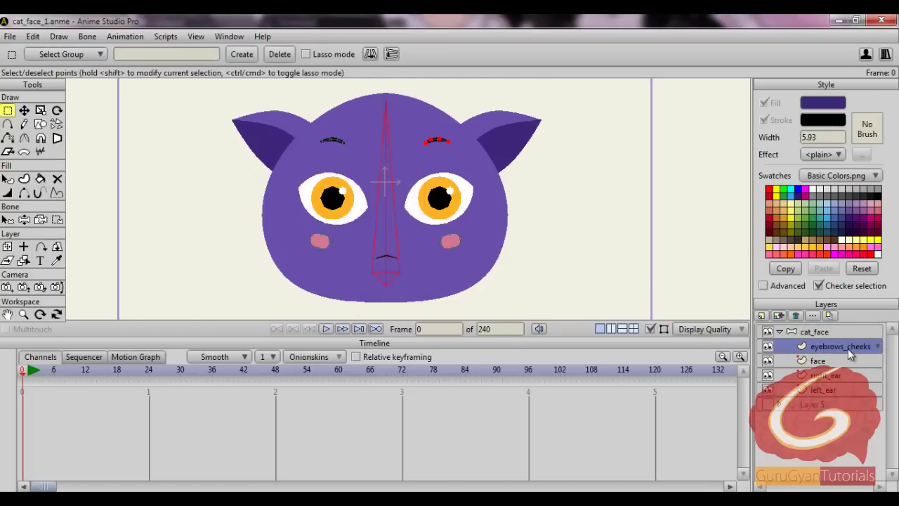
{"action": "left_click", "coordinate": [41, 221]}
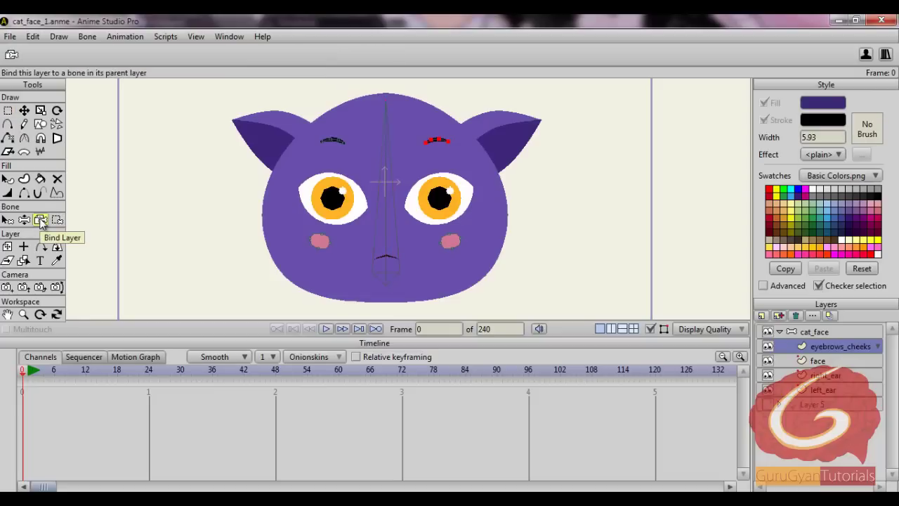
{"action": "left_click", "coordinate": [387, 209]}
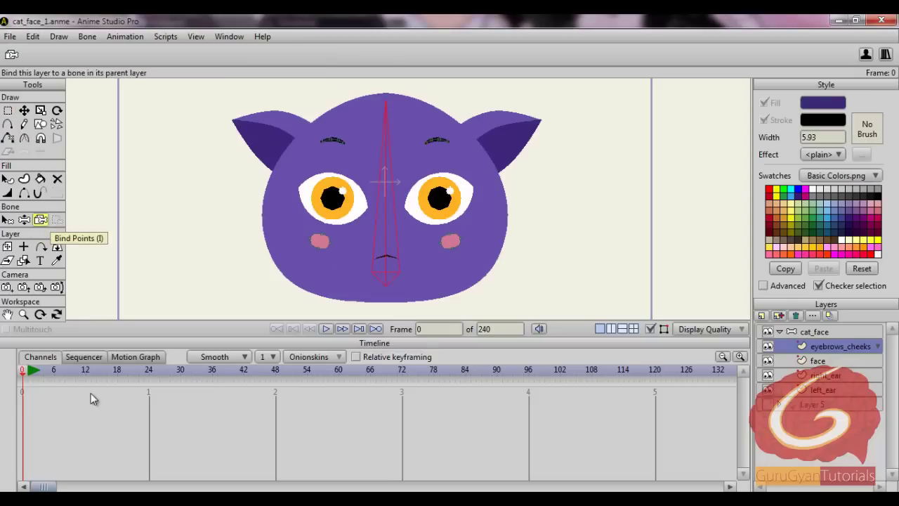
{"action": "key", "text": "g"}
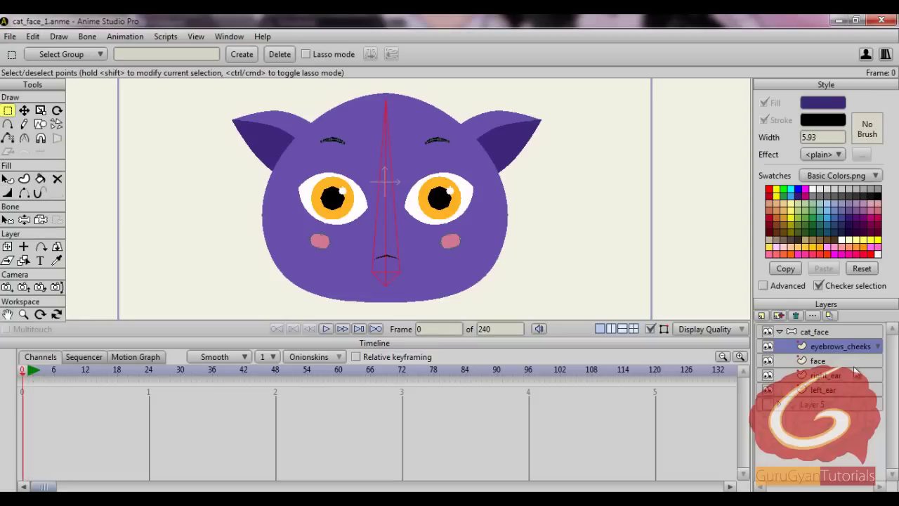
{"action": "left_click", "coordinate": [822, 360]}
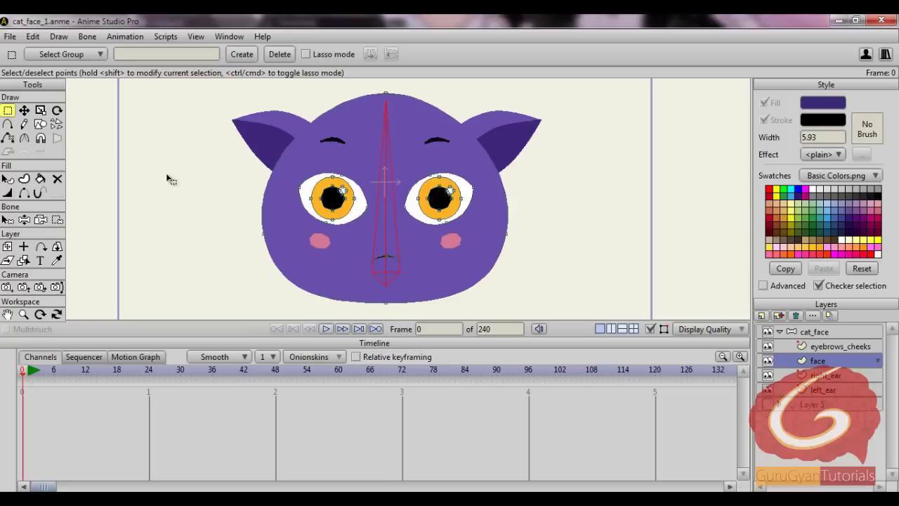
{"action": "left_click", "coordinate": [41, 221]}
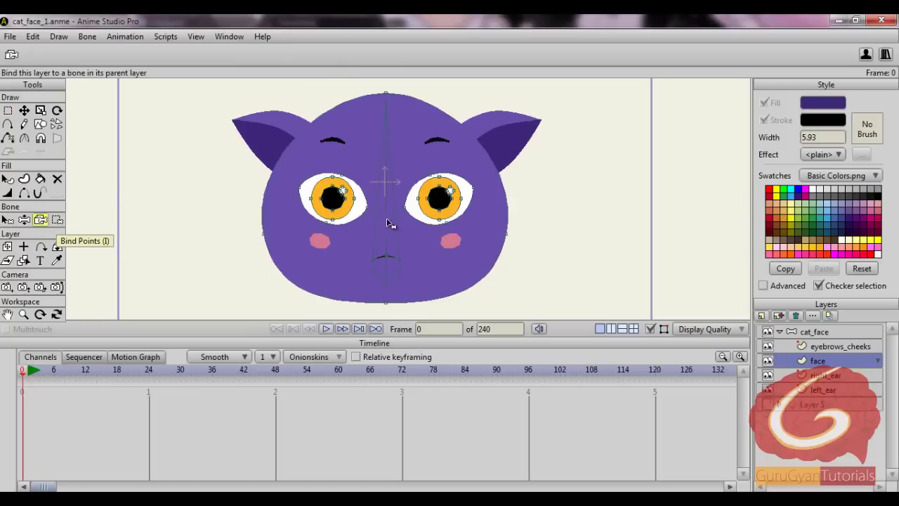
{"action": "key", "text": "g"}
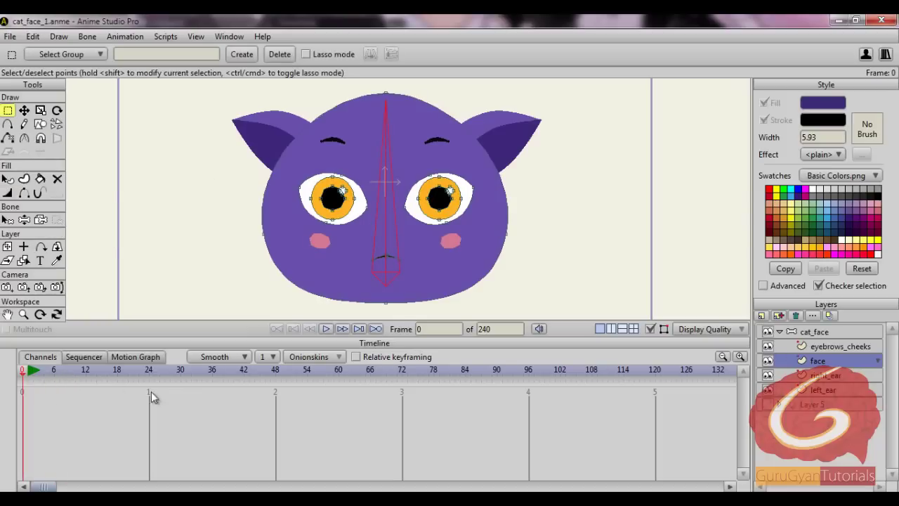
- In cat_face, add a child bone of the head bone running from the base toward the tip of the ear on the face's right-hand side
{"action": "left_click_drag", "start_coordinate": [615, 249], "coordinate": [614, 262]}
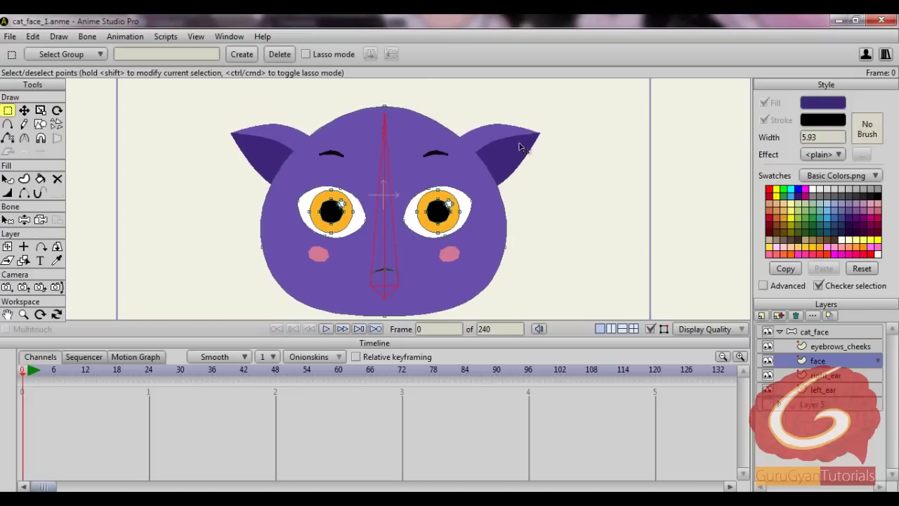
{"action": "left_click", "coordinate": [836, 336]}
{"action": "left_click", "coordinate": [57, 112]}
{"action": "scroll", "coordinate": [560, 208], "scroll_direction": "up", "scroll_amount": 3}
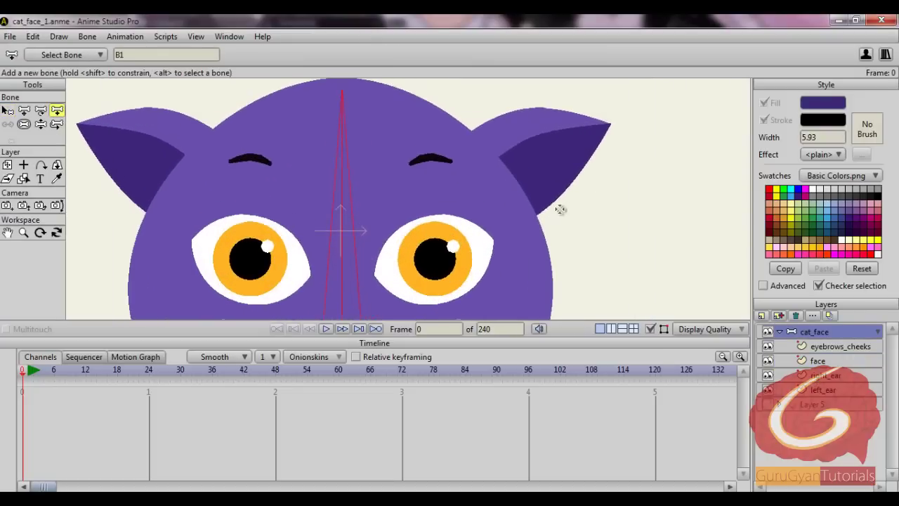
{"action": "left_click_drag", "start_coordinate": [469, 187], "coordinate": [527, 136]}
{"action": "left_click", "coordinate": [7, 111]}
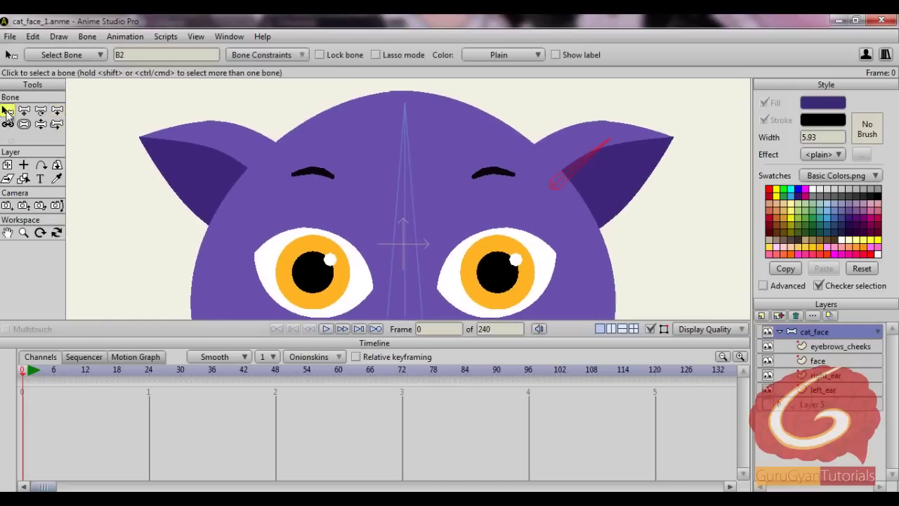
{"action": "left_click", "coordinate": [8, 125]}
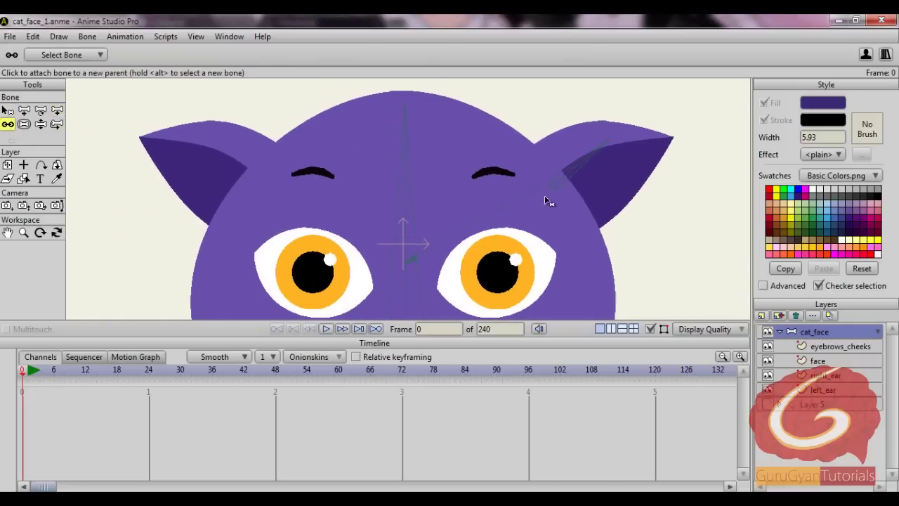
- Add a matching bone in the ear on the face's left-hand side and attach it to the central head bone
{"action": "left_click_drag", "start_coordinate": [584, 173], "coordinate": [540, 184]}
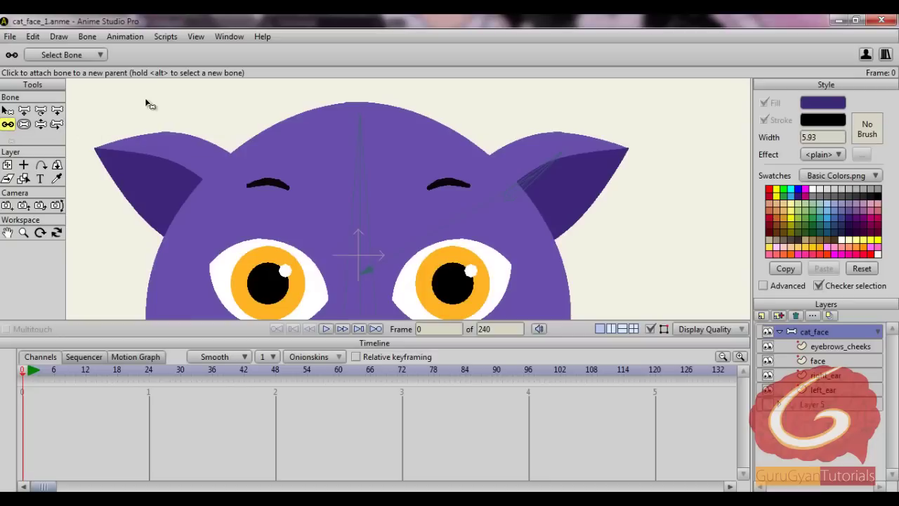
{"action": "left_click", "coordinate": [57, 110]}
{"action": "left_click_drag", "start_coordinate": [193, 162], "coordinate": [210, 175]}
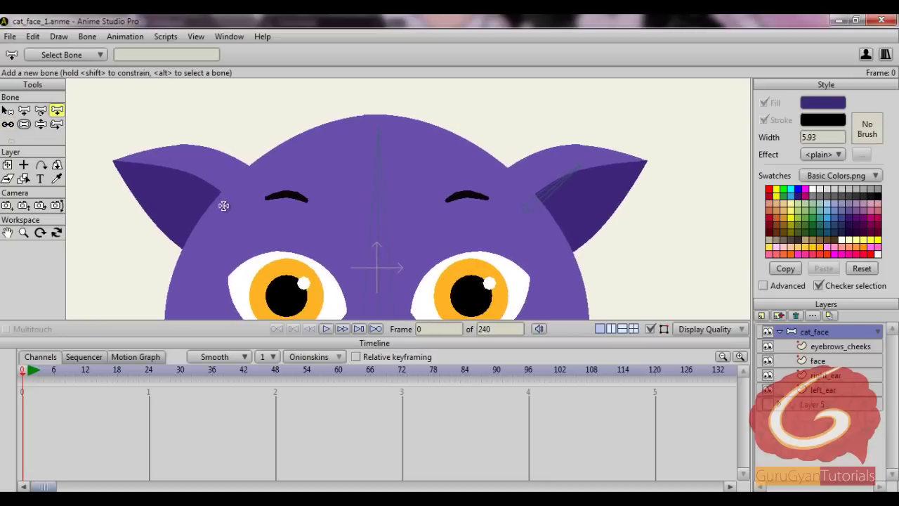
{"action": "left_click_drag", "start_coordinate": [223, 205], "coordinate": [156, 163]}
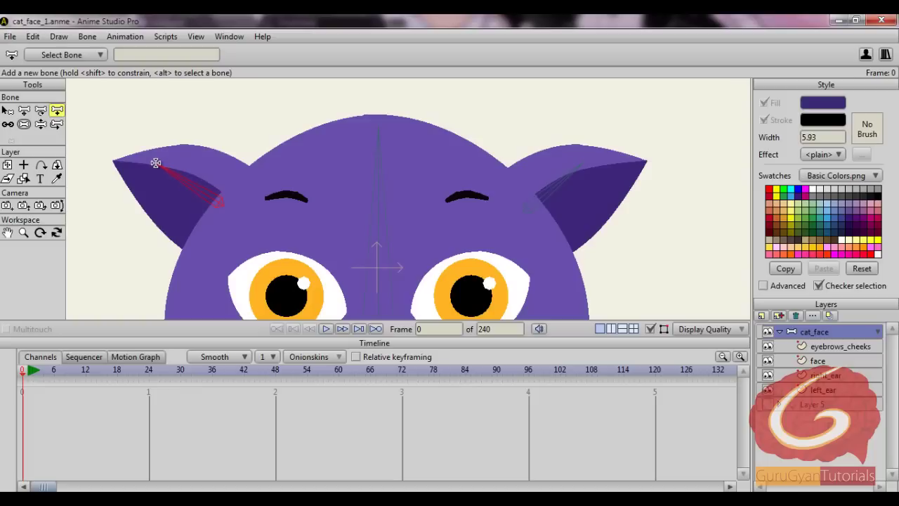
{"action": "left_click", "coordinate": [9, 125]}
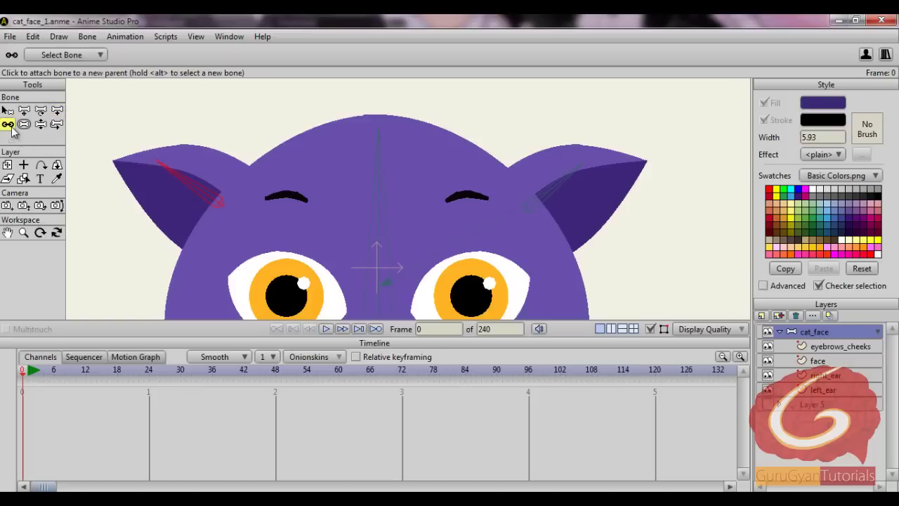
{"action": "left_click", "coordinate": [379, 209]}
- Test how both ears bend by moving their bones with Manipulate Bones
{"action": "left_click_drag", "start_coordinate": [510, 224], "coordinate": [509, 190]}
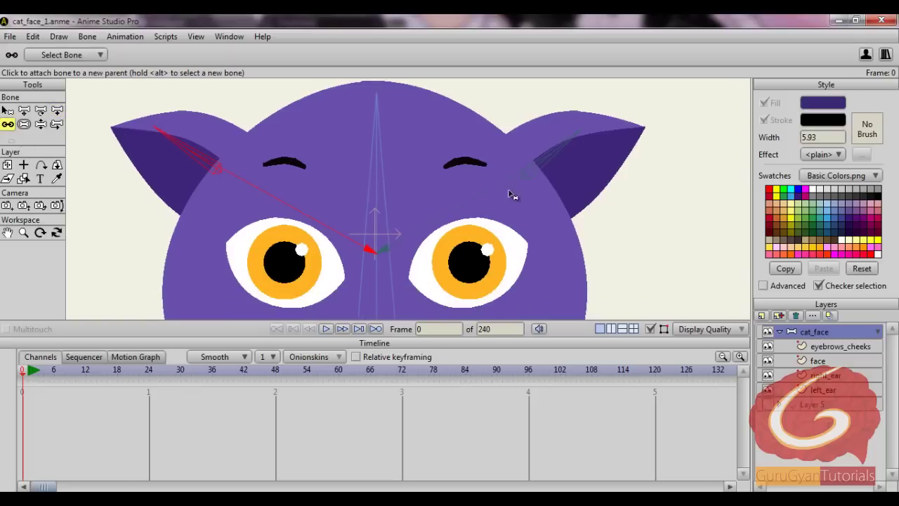
{"action": "left_click", "coordinate": [41, 125]}
{"action": "mouse_move", "coordinate": [587, 132]}
{"action": "left_mouse_down"}
{"action": "mouse_move", "coordinate": [610, 166]}
{"action": "mouse_move", "coordinate": [595, 130]}
{"action": "left_mouse_up"}
{"action": "left_click_drag", "start_coordinate": [173, 153], "coordinate": [203, 137]}
{"action": "left_click_drag", "start_coordinate": [607, 156], "coordinate": [618, 211]}
{"action": "scroll", "coordinate": [632, 244], "scroll_direction": "down", "scroll_amount": 5}
{"action": "mouse_move", "coordinate": [395, 144]}
{"action": "left_mouse_down"}
{"action": "mouse_move", "coordinate": [417, 144]}
{"action": "mouse_move", "coordinate": [372, 126]}
{"action": "mouse_move", "coordinate": [437, 195]}
{"action": "mouse_move", "coordinate": [357, 136]}
{"action": "mouse_move", "coordinate": [396, 151]}
{"action": "left_mouse_up"}
{"action": "left_click_drag", "start_coordinate": [510, 147], "coordinate": [492, 122]}
{"action": "left_click_drag", "start_coordinate": [293, 145], "coordinate": [301, 115]}
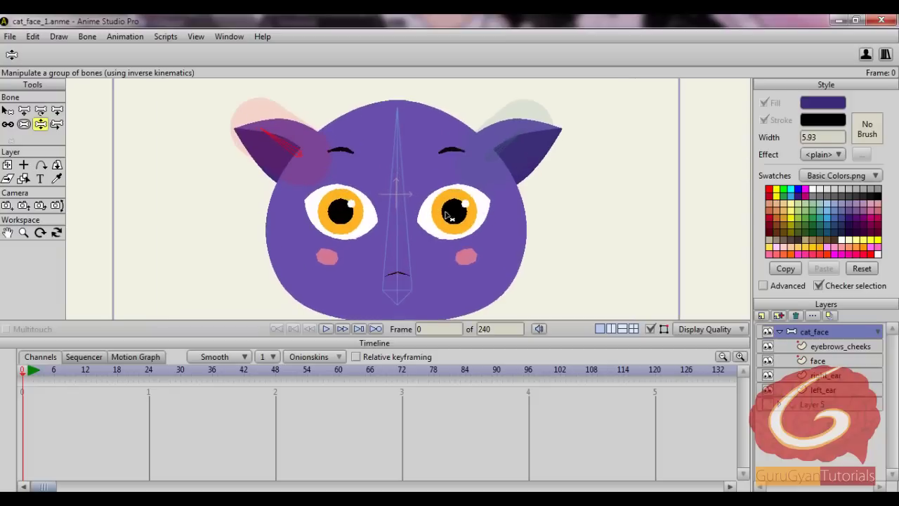
- Swing the head bone and bend each ear bone to test the whole face rig
{"action": "left_click", "coordinate": [7, 110]}
{"action": "scroll", "coordinate": [469, 201], "scroll_direction": "up", "scroll_amount": 2}
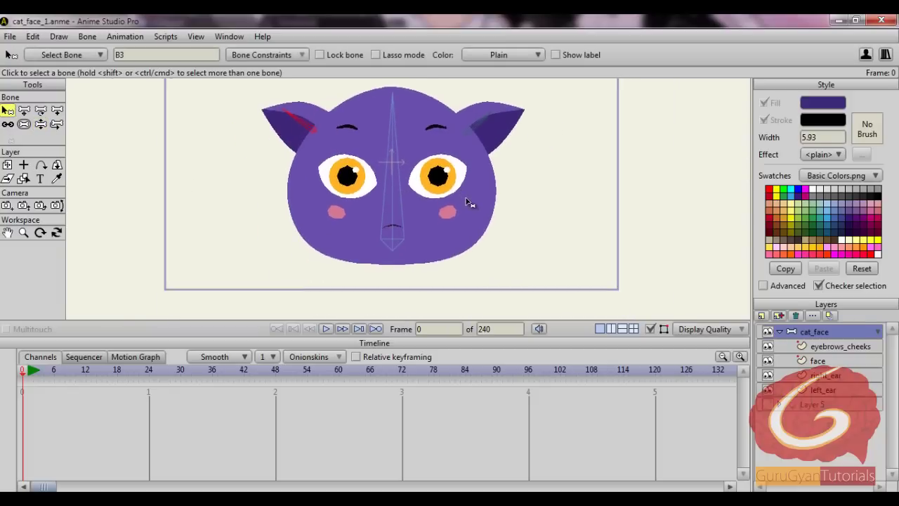
{"action": "left_click", "coordinate": [40, 124]}
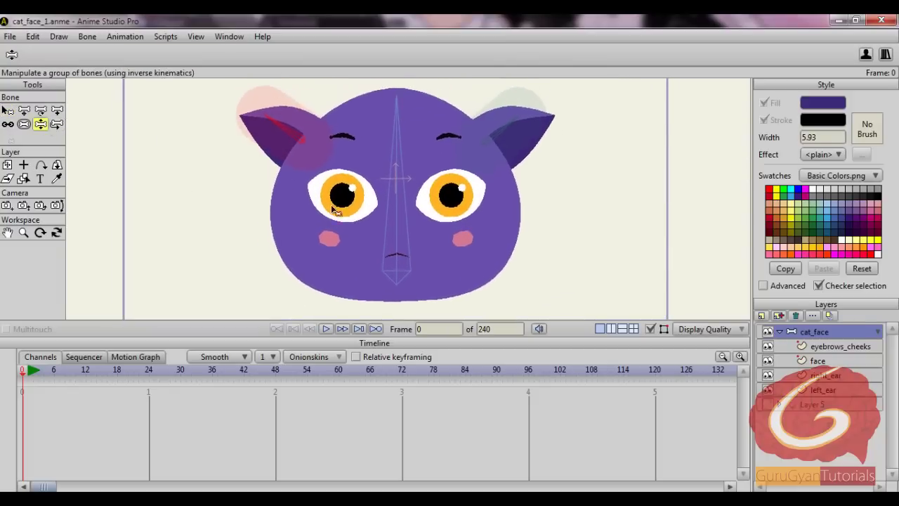
{"action": "left_click_drag", "start_coordinate": [406, 150], "coordinate": [403, 195]}
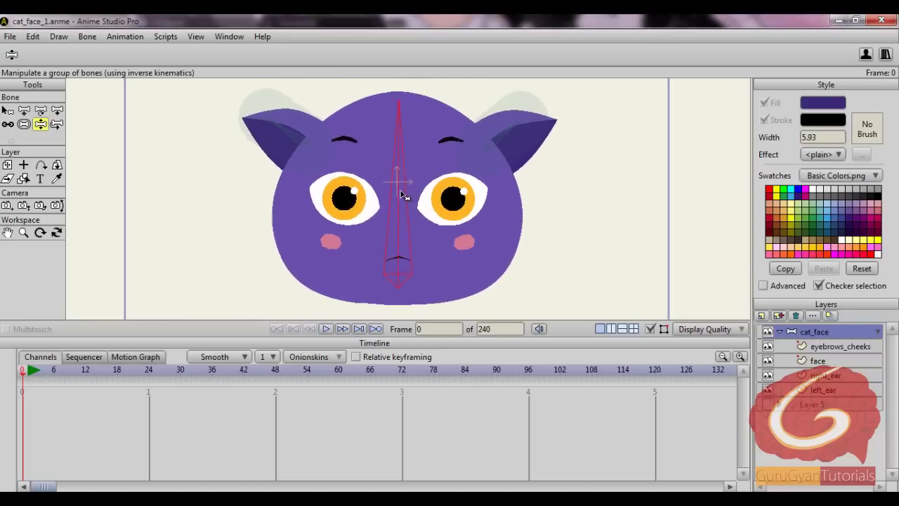
{"action": "left_click_drag", "start_coordinate": [394, 135], "coordinate": [538, 140]}
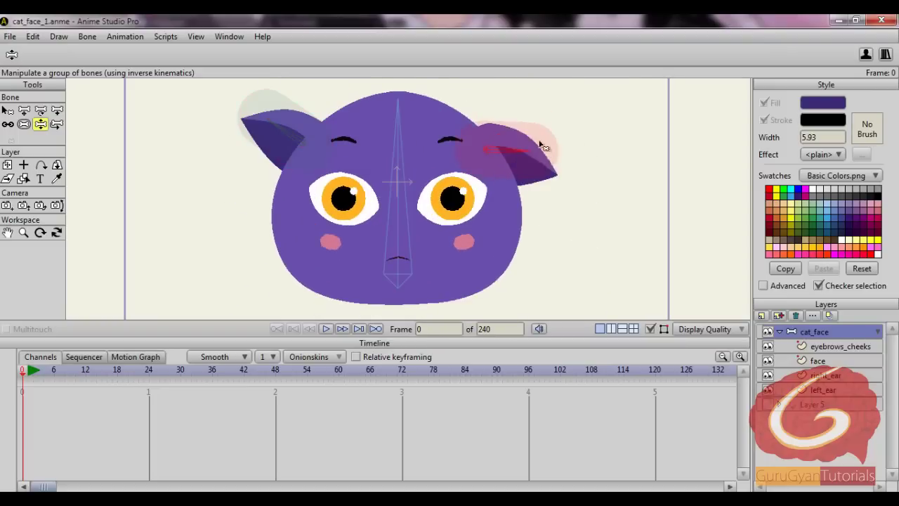
{"action": "left_click_drag", "start_coordinate": [290, 144], "coordinate": [309, 144]}
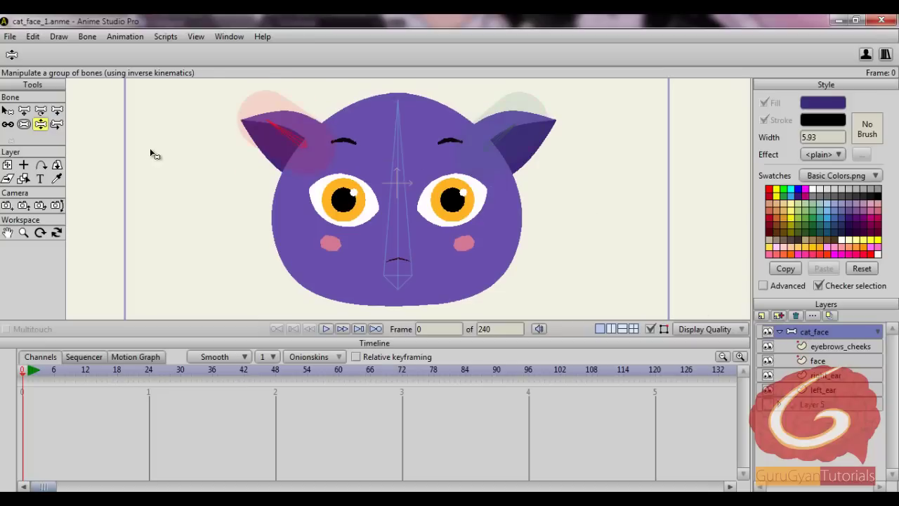
- Deselect all bones and draw a short, vertical, unparented bone outside the face beside the eye on its right-hand side
{"action": "left_click", "coordinate": [7, 110]}
{"action": "left_click", "coordinate": [234, 170]}
{"action": "left_click_drag", "start_coordinate": [456, 194], "coordinate": [458, 161]}
{"action": "scroll", "coordinate": [501, 196], "scroll_direction": "down", "scroll_amount": 1}
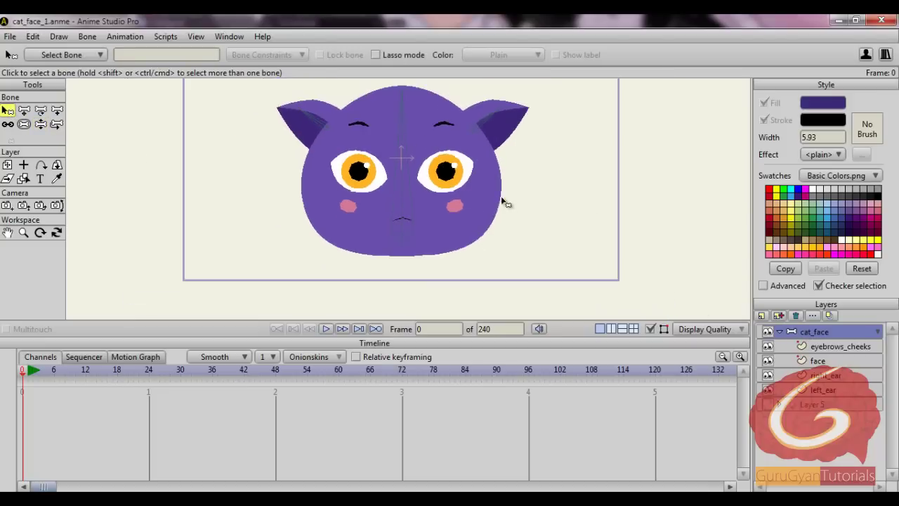
{"action": "scroll", "coordinate": [511, 224], "scroll_direction": "down", "scroll_amount": 1}
{"action": "scroll", "coordinate": [487, 233], "scroll_direction": "up", "scroll_amount": 3}
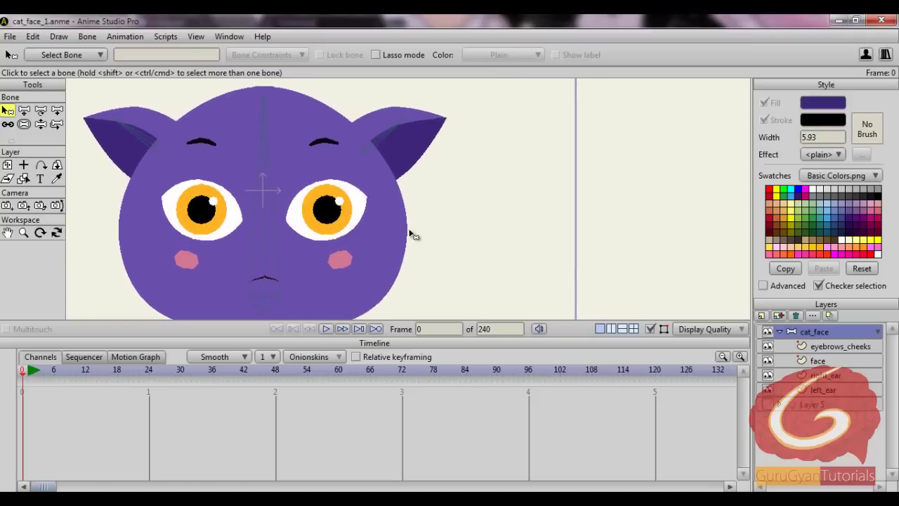
{"action": "left_click_drag", "start_coordinate": [413, 234], "coordinate": [501, 220]}
{"action": "left_click", "coordinate": [57, 110]}
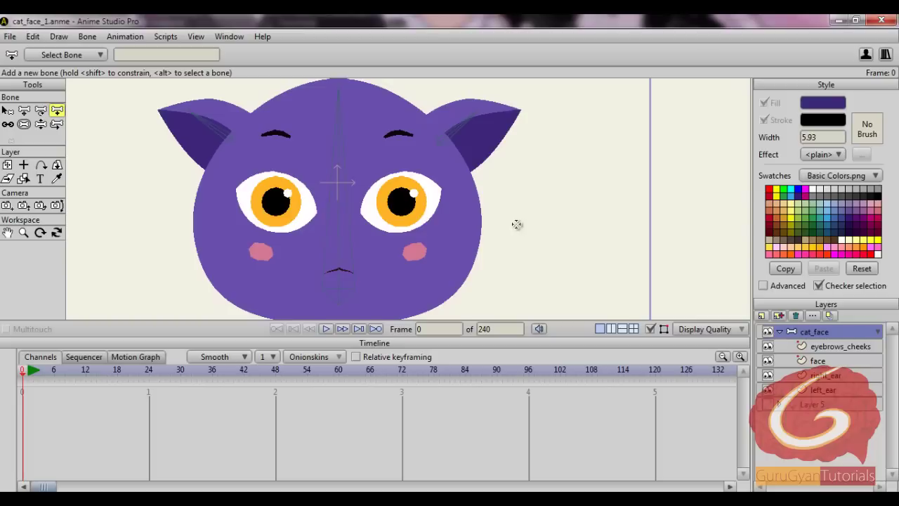
{"action": "mouse_move", "coordinate": [293, 236]}
{"action": "left_mouse_down"}
{"action": "mouse_move", "coordinate": [363, 234]}
{"action": "mouse_move", "coordinate": [285, 236]}
{"action": "left_mouse_up"}
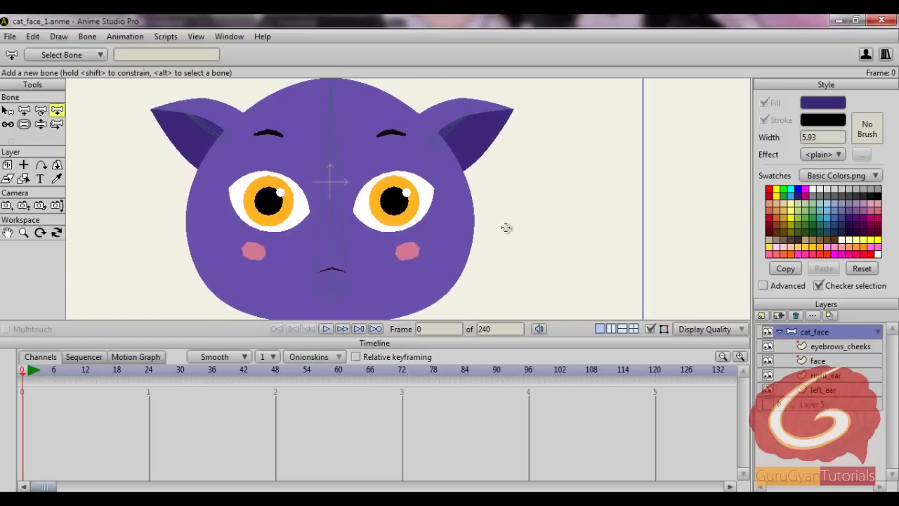
{"action": "left_click_drag", "start_coordinate": [506, 230], "coordinate": [505, 191]}
- Enable angle constraints on the short bone beside the face, limiting it to clockwise rotation with a maximum of 0 degrees
{"action": "left_click", "coordinate": [8, 112]}
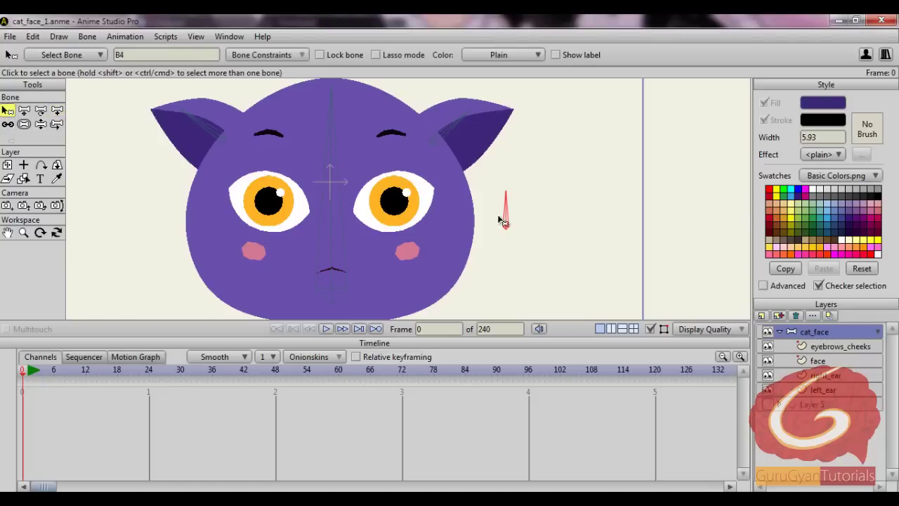
{"action": "left_click", "coordinate": [279, 56]}
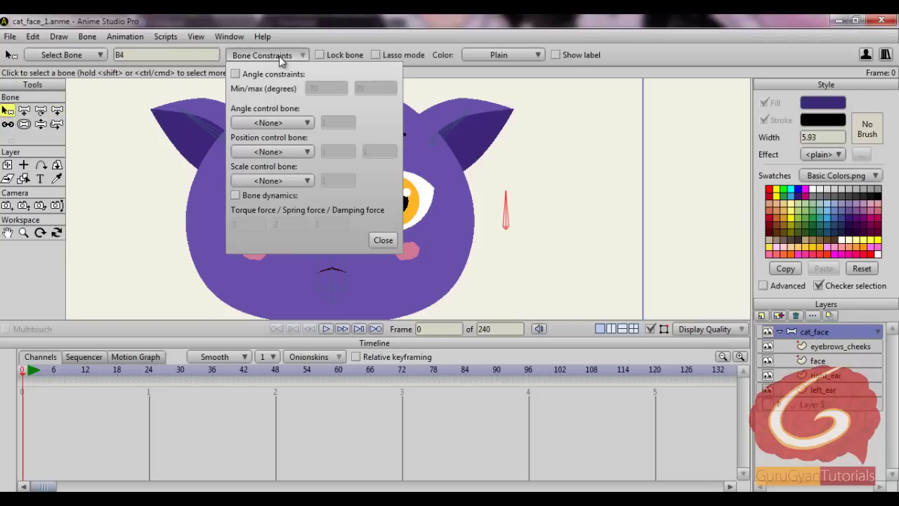
{"action": "left_click", "coordinate": [270, 75]}
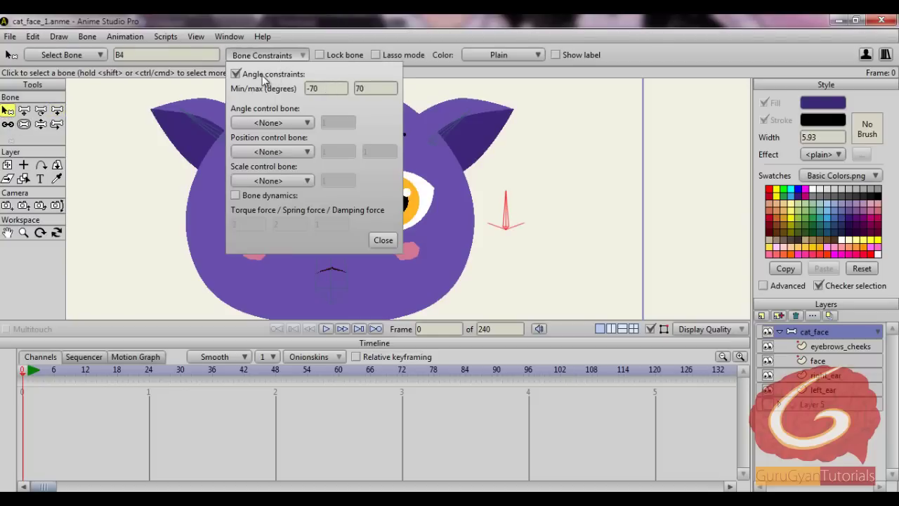
{"action": "left_click", "coordinate": [328, 88]}
{"action": "left_click", "coordinate": [370, 91]}
{"action": "double_click", "coordinate": [357, 89]}
{"action": "type", "text": "0"}
{"action": "left_click", "coordinate": [382, 241]}
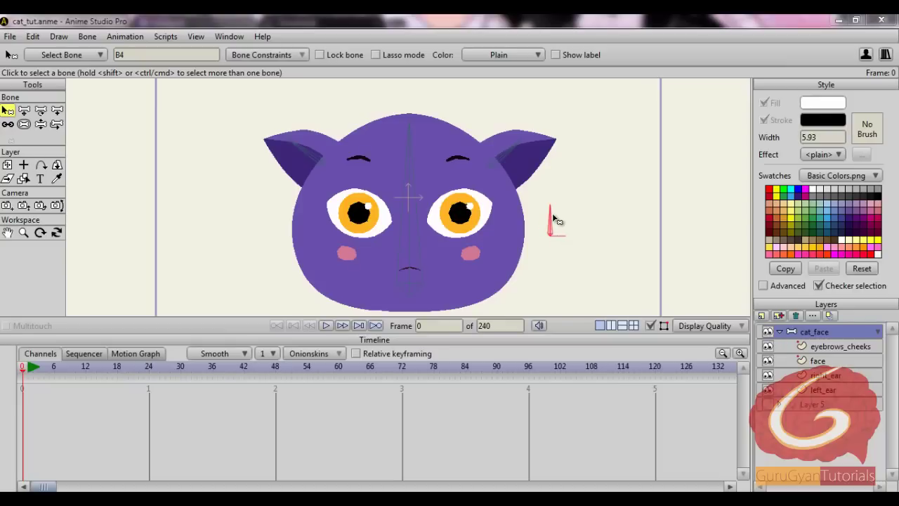
- Test the limited rotation of the short bone beside the face with Manipulate Bones
{"action": "key", "text": "z"}
{"action": "left_click_drag", "start_coordinate": [538, 218], "coordinate": [534, 192]}
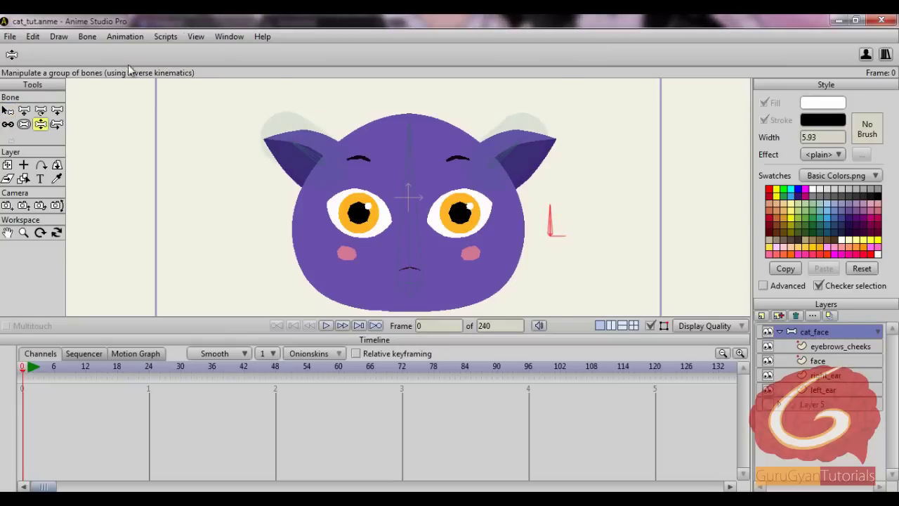
{"action": "left_click", "coordinate": [7, 110]}
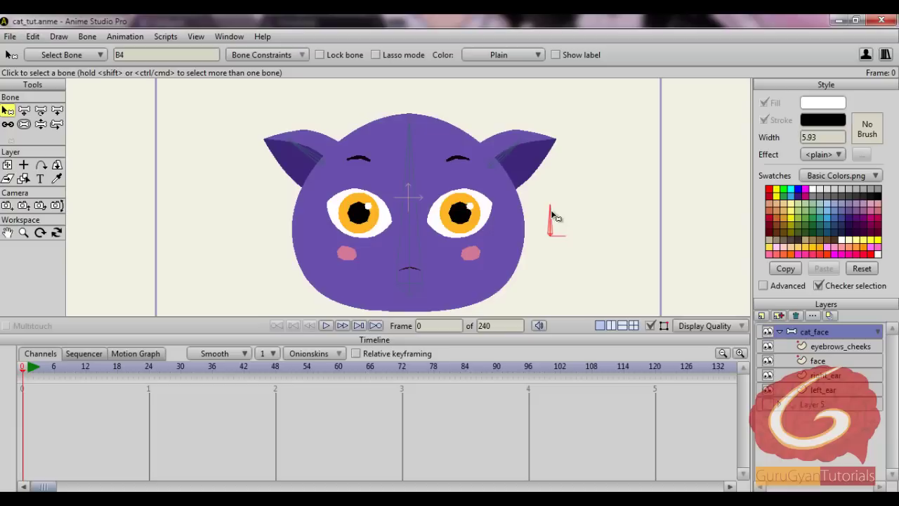
- Test the short bone beside the face again and name it eye_open_close
{"action": "left_click", "coordinate": [40, 123]}
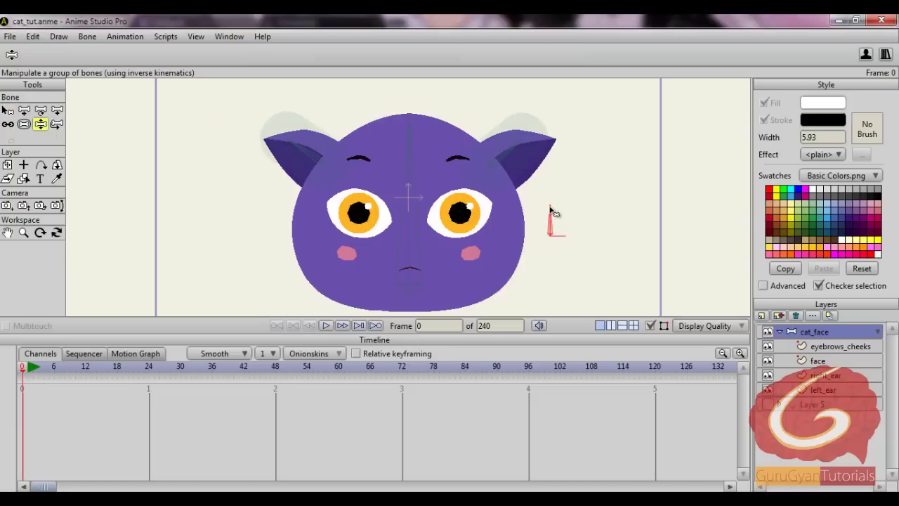
{"action": "left_click_drag", "start_coordinate": [551, 210], "coordinate": [541, 195]}
{"action": "left_click", "coordinate": [8, 111]}
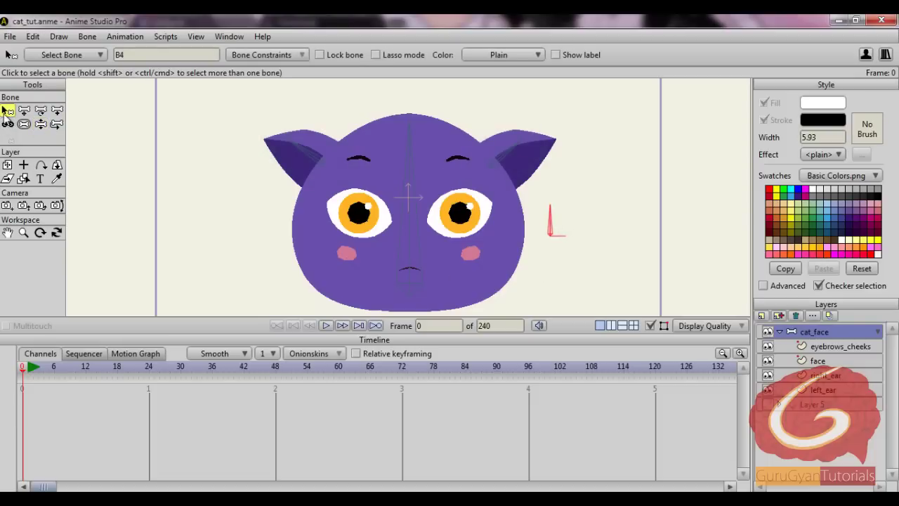
{"action": "left_click", "coordinate": [139, 56]}
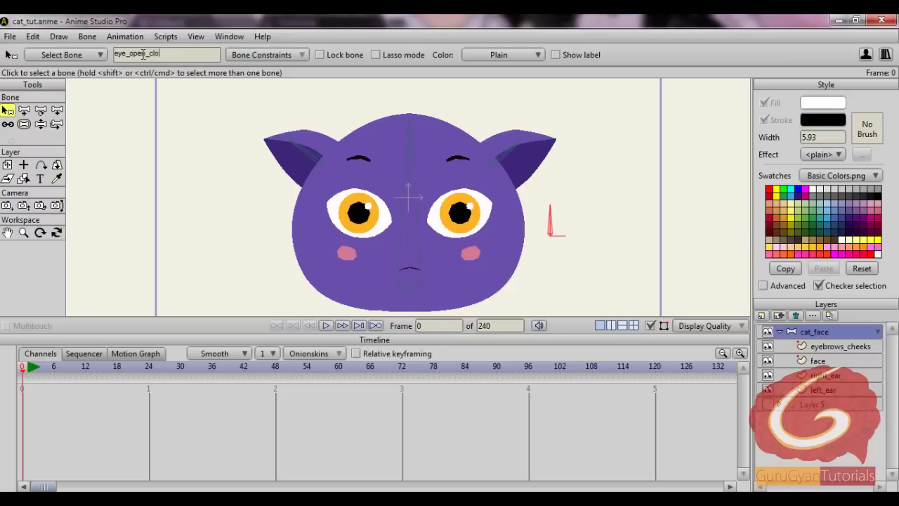
{"action": "key", "text": "Return"}
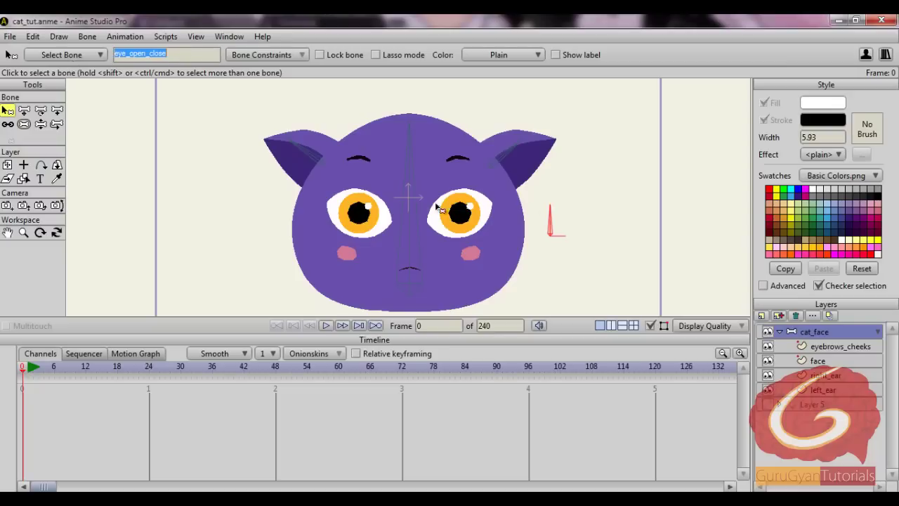
- Show the Actions window and create a smart bone action named eye_open_close
{"action": "left_click_drag", "start_coordinate": [551, 205], "coordinate": [552, 196]}
{"action": "scroll", "coordinate": [541, 187], "scroll_direction": "down", "scroll_amount": 1}
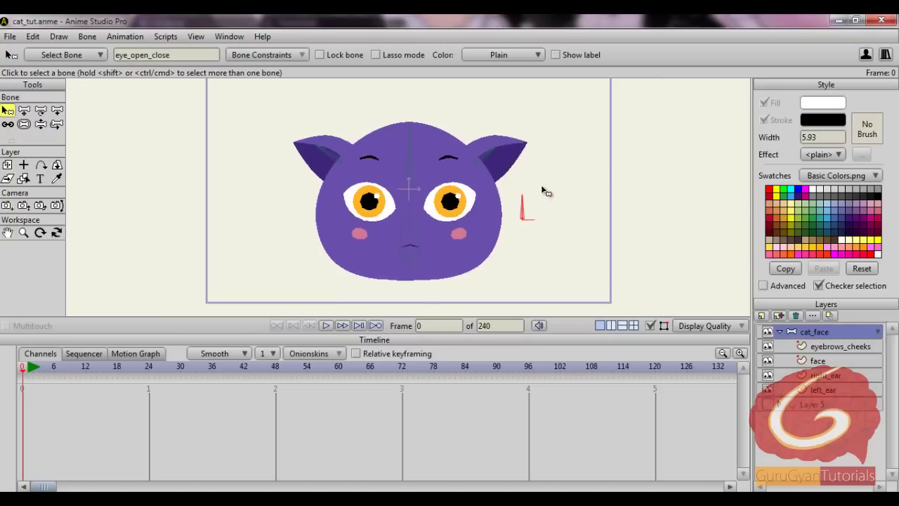
{"action": "left_click", "coordinate": [229, 37]}
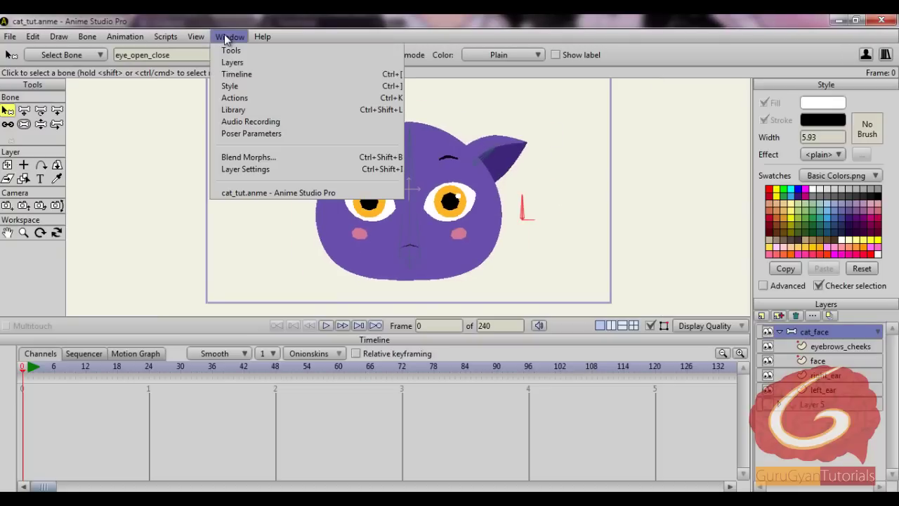
{"action": "left_click", "coordinate": [244, 98]}
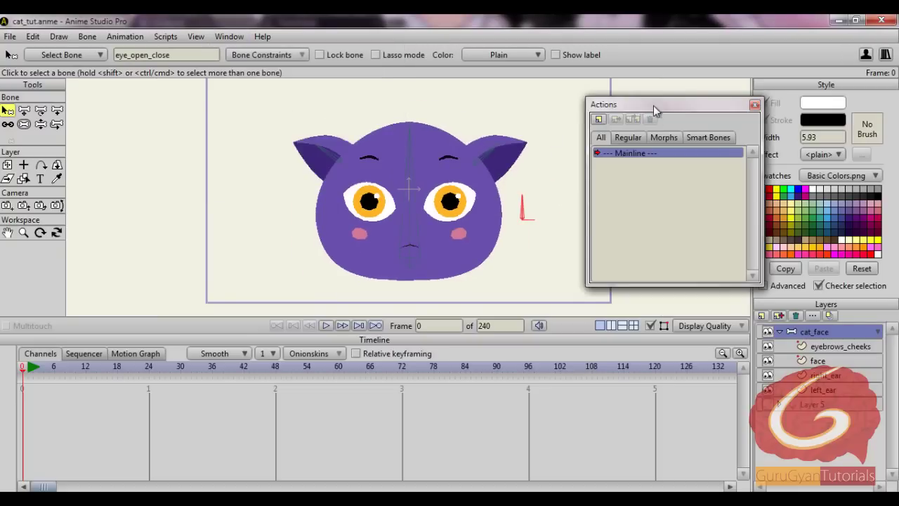
{"action": "left_click_drag", "start_coordinate": [653, 105], "coordinate": [693, 90]}
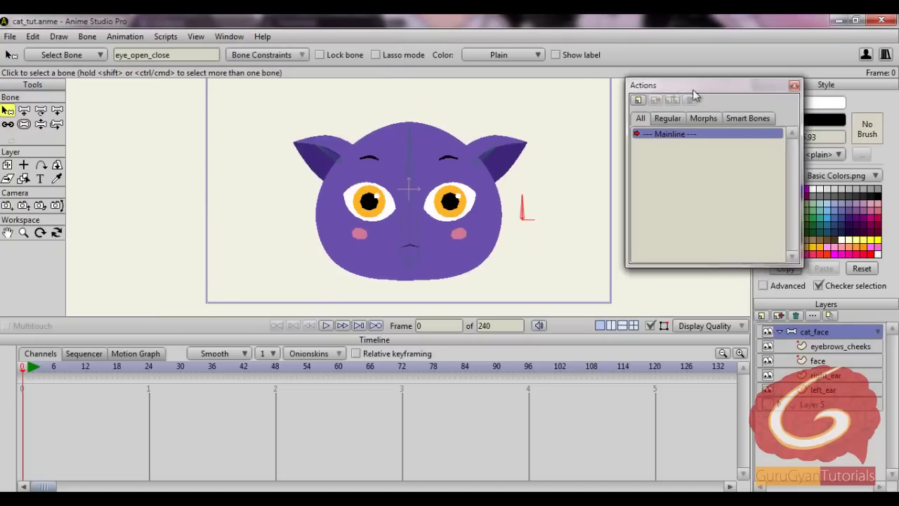
{"action": "left_click", "coordinate": [638, 103]}
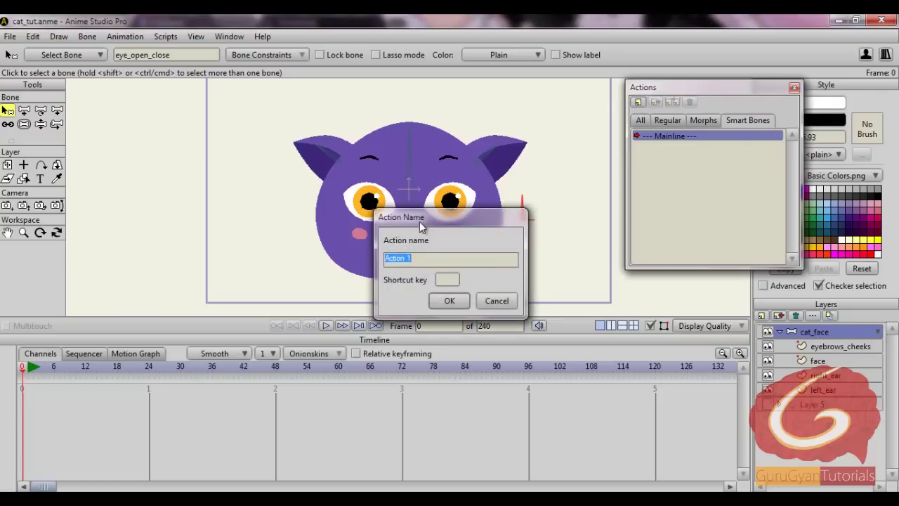
{"action": "type", "text": "eye_open_close"}
{"action": "double_click", "coordinate": [426, 258]}
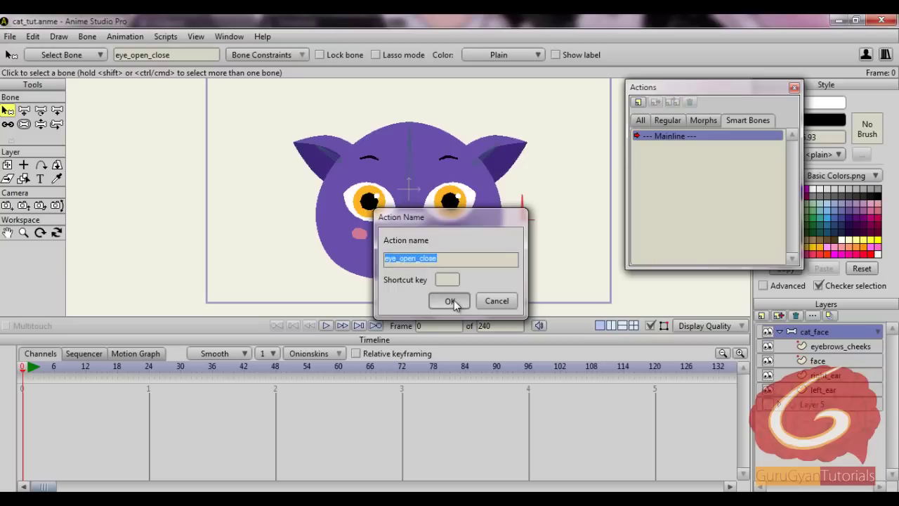
{"action": "left_click", "coordinate": [451, 301]}
- Within the eye_open_close action, rotate the short control bone clockwise until it lies horizontal at 0 degrees
{"action": "scroll", "coordinate": [582, 209], "scroll_direction": "up", "scroll_amount": 3}
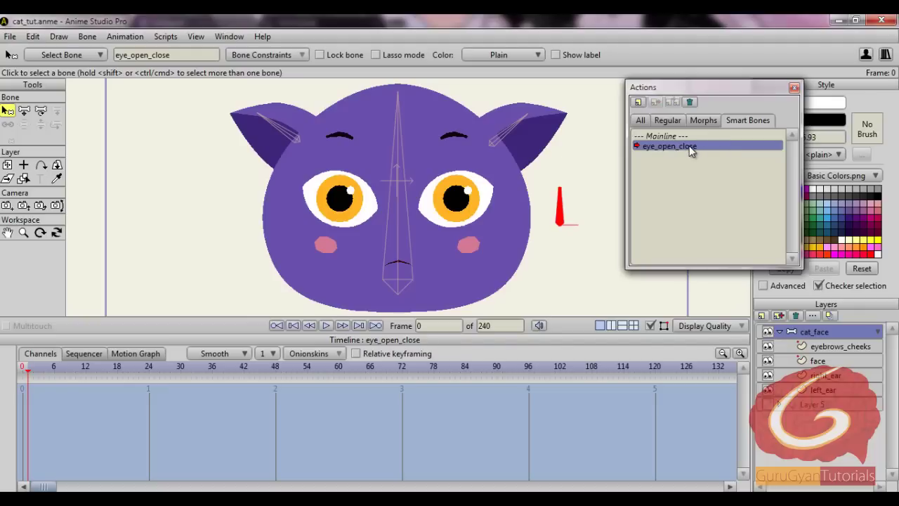
{"action": "left_click", "coordinate": [40, 110]}
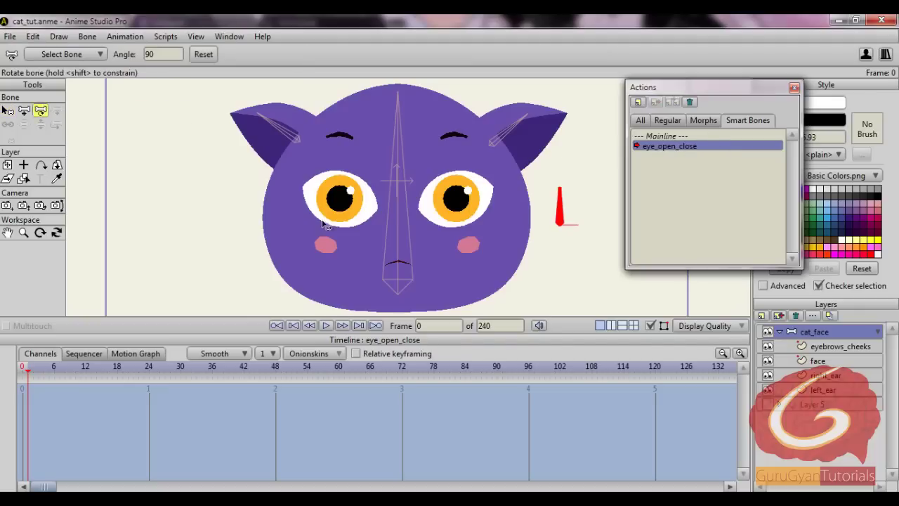
{"action": "left_click", "coordinate": [562, 194]}
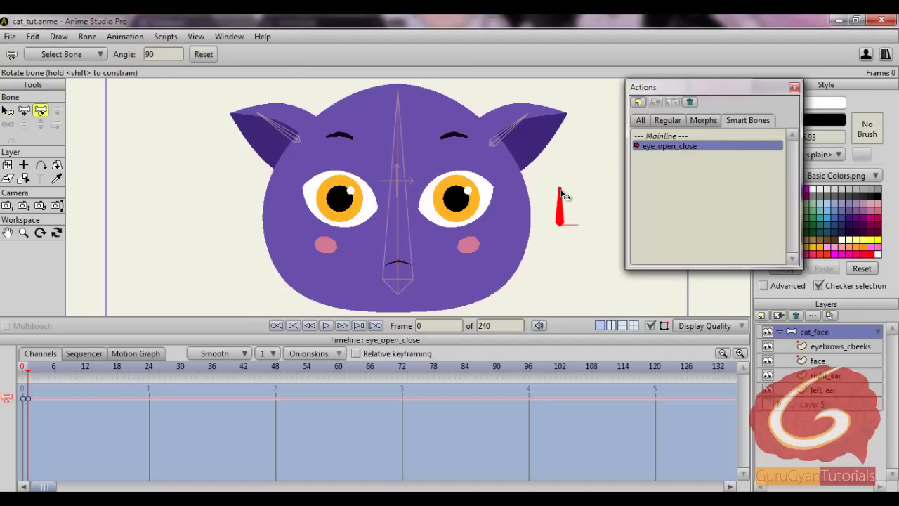
{"action": "left_click_drag", "start_coordinate": [562, 196], "coordinate": [602, 243]}
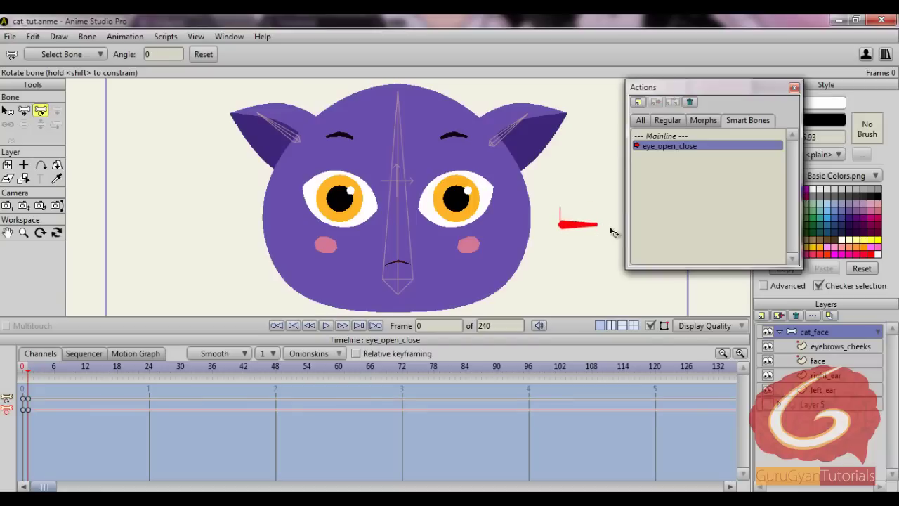
- On the face layer, move the upper and lower points of both eye outlines together so the eyes close into thin curves
{"action": "left_click", "coordinate": [817, 361]}
{"action": "scroll", "coordinate": [509, 221], "scroll_direction": "up", "scroll_amount": 3}
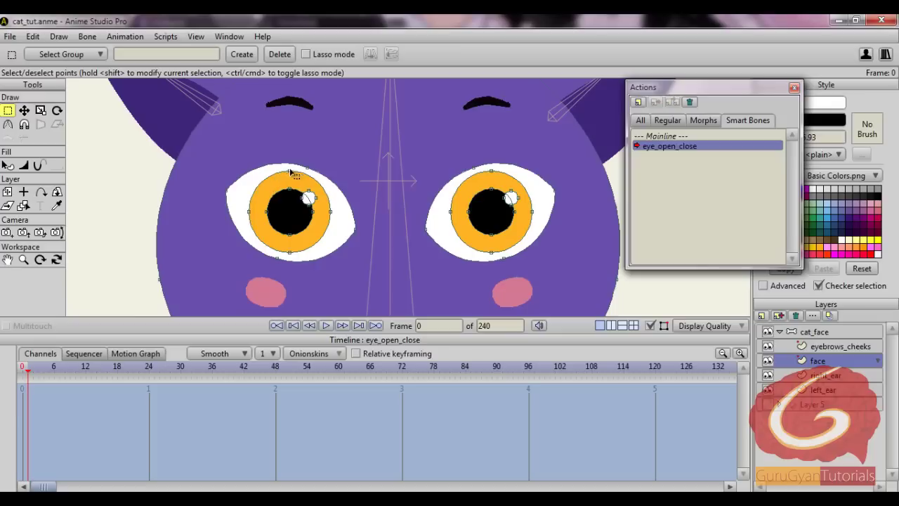
{"action": "left_click", "coordinate": [24, 109]}
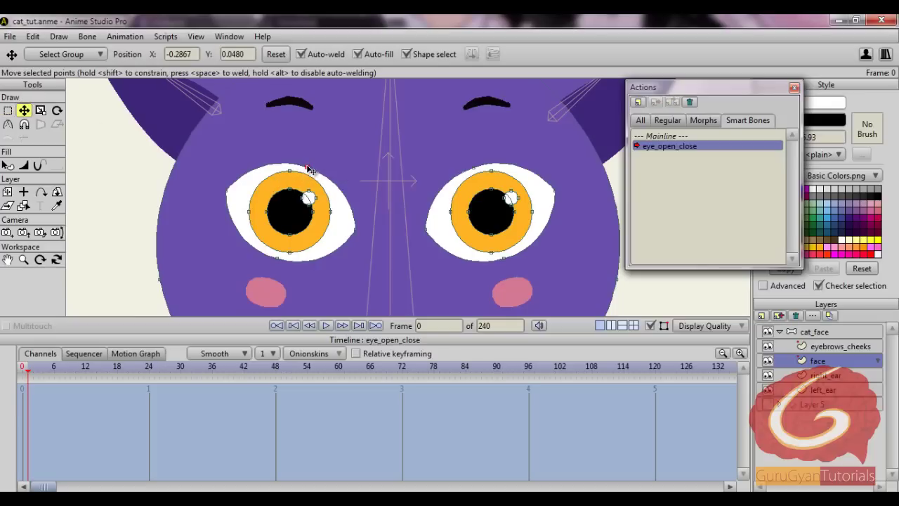
{"action": "left_click_drag", "start_coordinate": [306, 171], "coordinate": [288, 232]}
{"action": "left_click_drag", "start_coordinate": [490, 171], "coordinate": [501, 228]}
{"action": "left_click", "coordinate": [508, 262]}
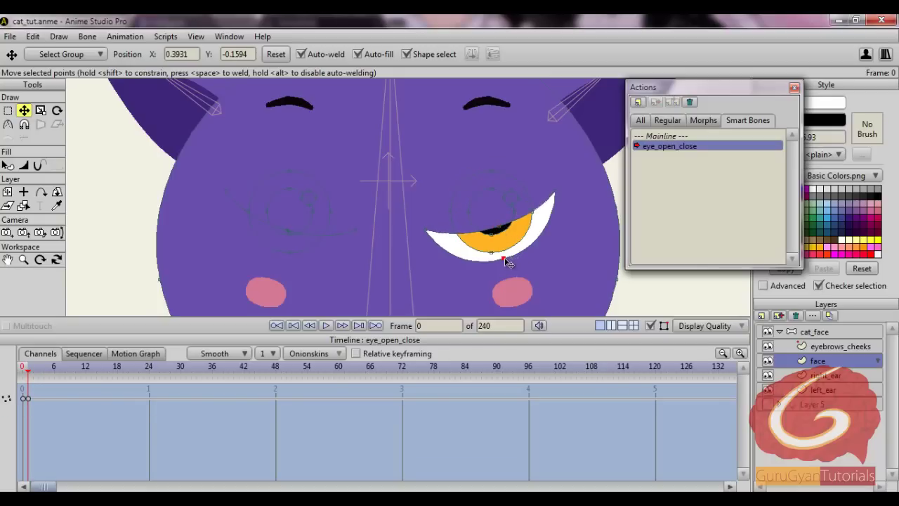
{"action": "left_click_drag", "start_coordinate": [508, 262], "coordinate": [501, 232]}
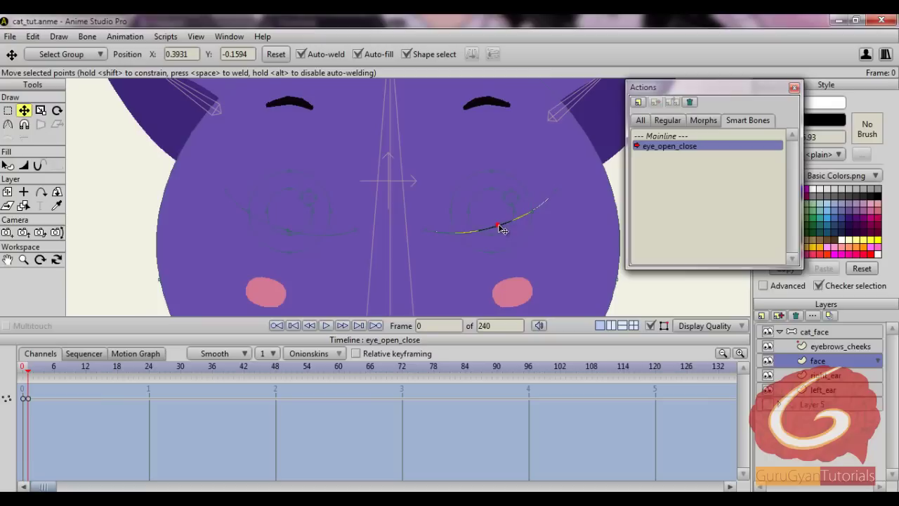
{"action": "left_click_drag", "start_coordinate": [502, 231], "coordinate": [501, 231]}
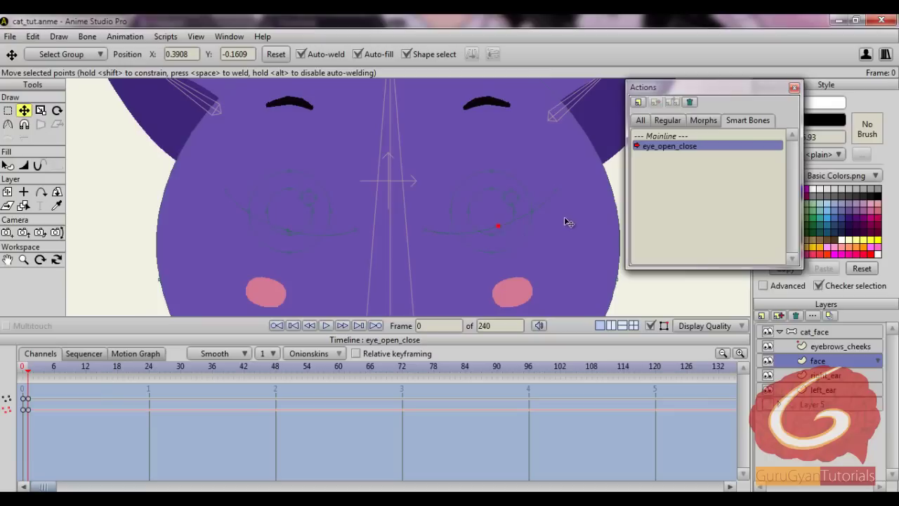
- Return to the Mainline and swing the eye_open_close bone of cat_face back and forth to test the eye closing
{"action": "left_click", "coordinate": [664, 137]}
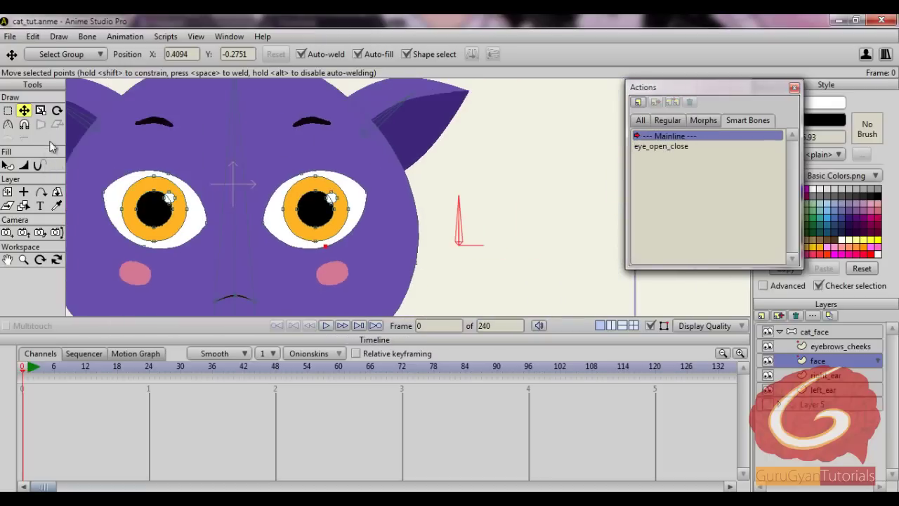
{"action": "left_click", "coordinate": [813, 333]}
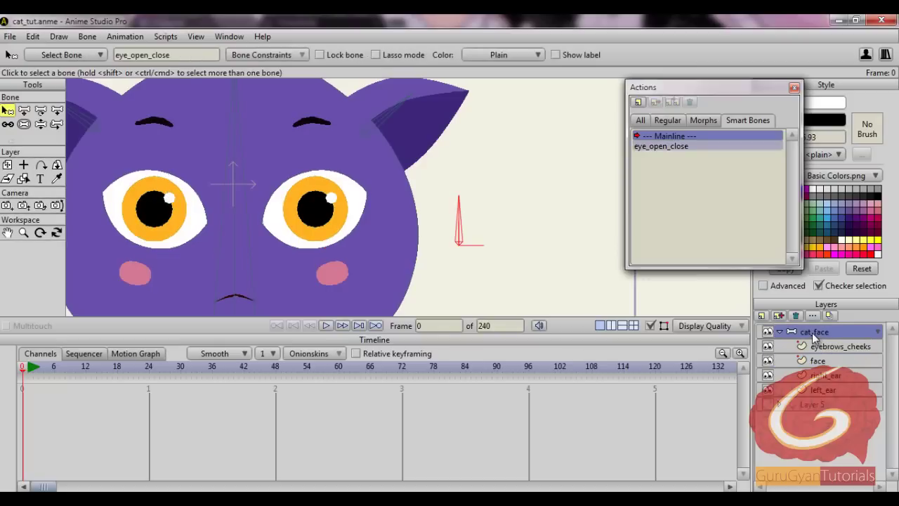
{"action": "left_click", "coordinate": [40, 124]}
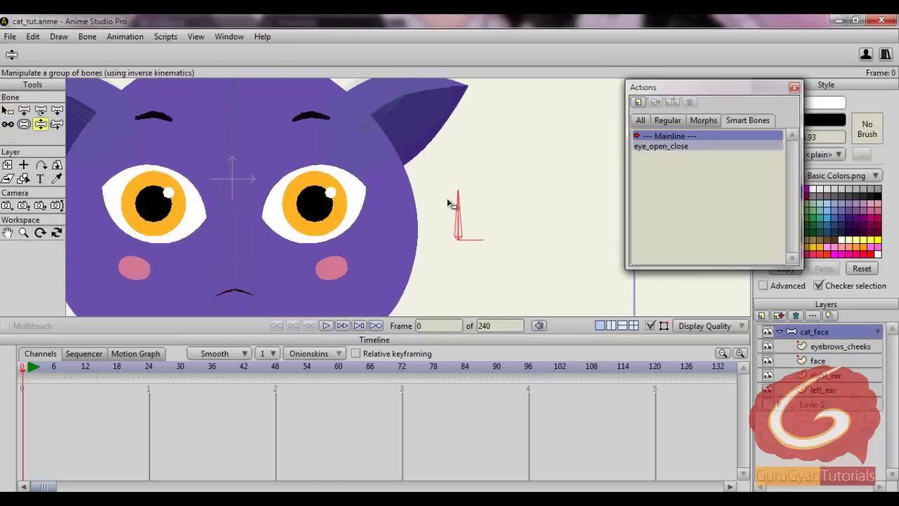
{"action": "left_click_drag", "start_coordinate": [457, 194], "coordinate": [551, 304]}
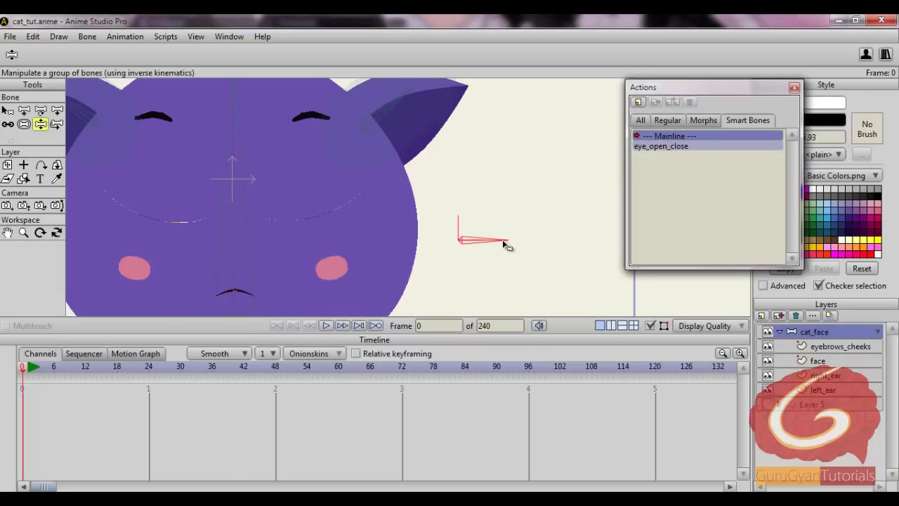
{"action": "left_click_drag", "start_coordinate": [505, 244], "coordinate": [414, 141]}
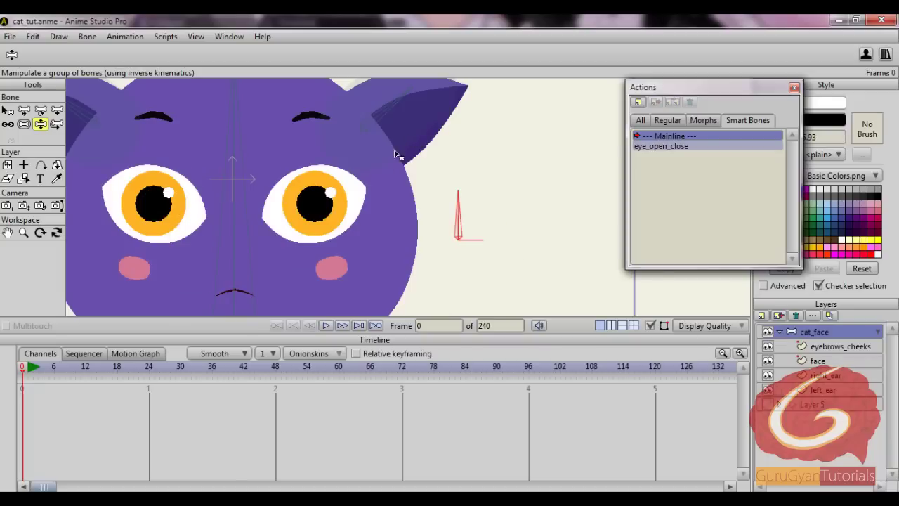
{"action": "left_click_drag", "start_coordinate": [385, 175], "coordinate": [501, 163]}
{"action": "scroll", "coordinate": [477, 172], "scroll_direction": "up", "scroll_amount": 3}
{"action": "scroll", "coordinate": [463, 181], "scroll_direction": "down", "scroll_amount": 2}
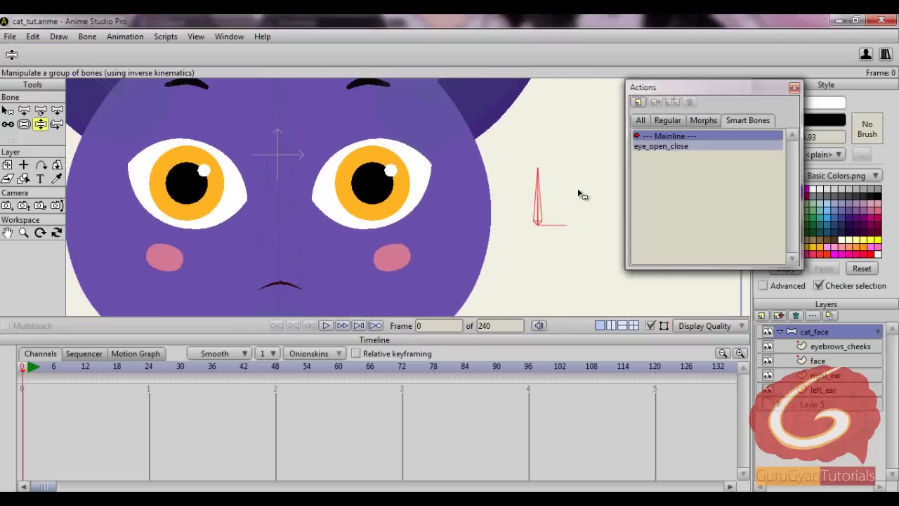
{"action": "left_click_drag", "start_coordinate": [538, 172], "coordinate": [520, 141]}
{"action": "left_click_drag", "start_coordinate": [537, 183], "coordinate": [480, 162]}
- Reopen the eye_open_close action and select the iris, pupil and highlight points of both eyes on the face layer
{"action": "double_click", "coordinate": [656, 146]}
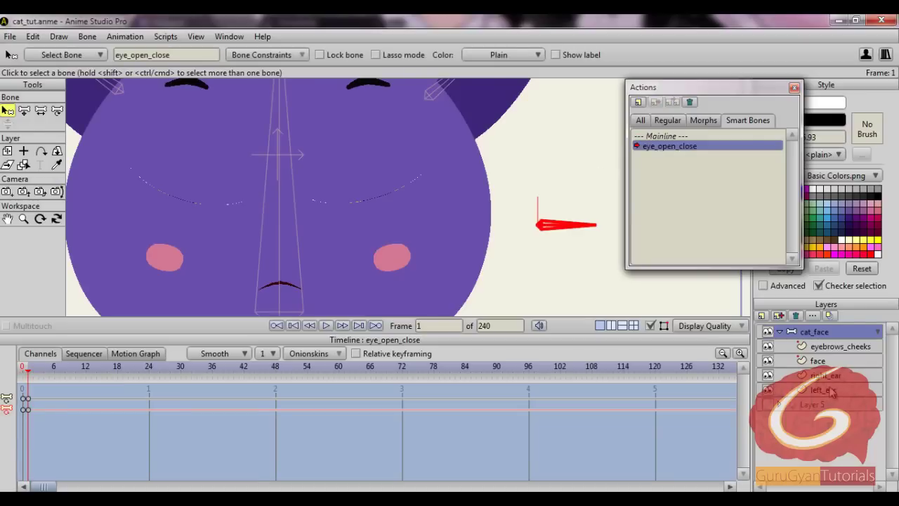
{"action": "left_click", "coordinate": [820, 364]}
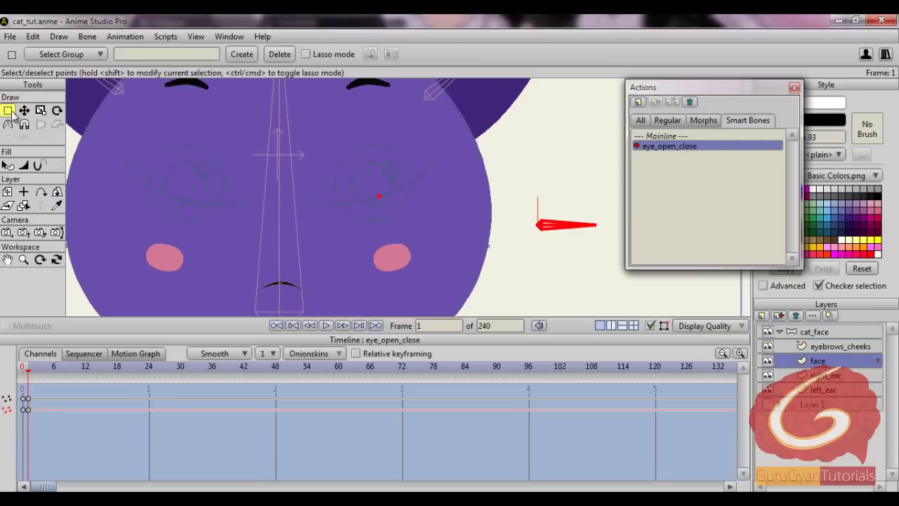
{"action": "left_click_drag", "start_coordinate": [282, 199], "coordinate": [476, 239]}
{"action": "scroll", "coordinate": [344, 204], "scroll_direction": "up", "scroll_amount": 2}
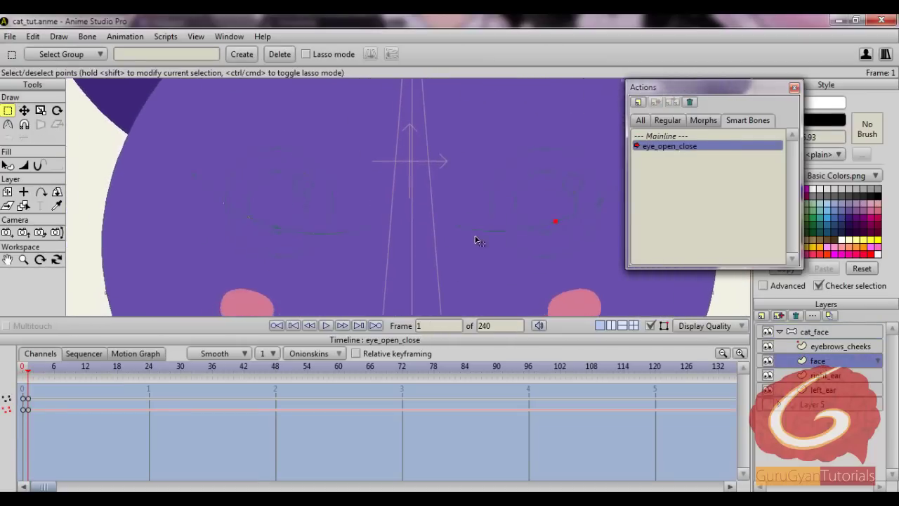
{"action": "scroll", "coordinate": [475, 240], "scroll_direction": "up", "scroll_amount": 1}
{"action": "left_click_drag", "start_coordinate": [341, 221], "coordinate": [390, 247]}
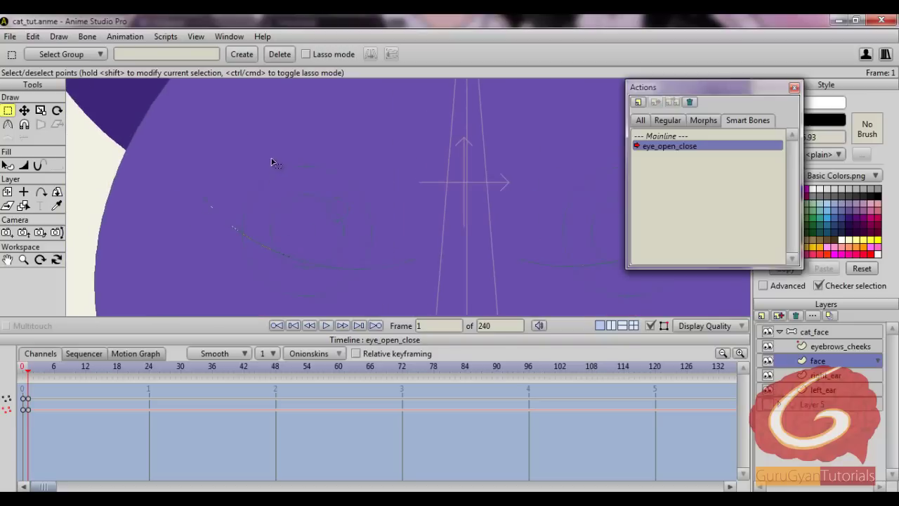
{"action": "key", "text": "ctrl+a"}
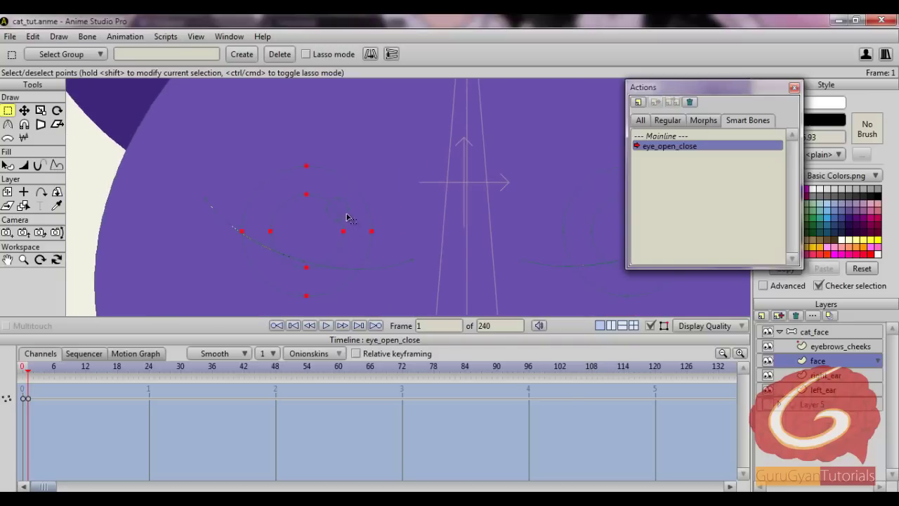
{"action": "mouse_move", "coordinate": [526, 272]}
{"action": "left_mouse_down"}
{"action": "mouse_move", "coordinate": [508, 249]}
{"action": "mouse_move", "coordinate": [410, 247]}
{"action": "left_mouse_up"}
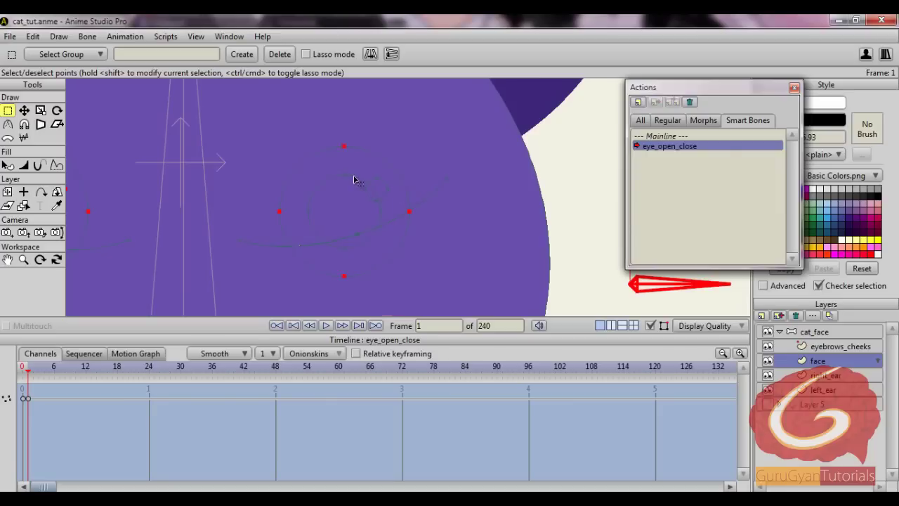
{"action": "left_click_drag", "start_coordinate": [400, 212], "coordinate": [477, 205]}
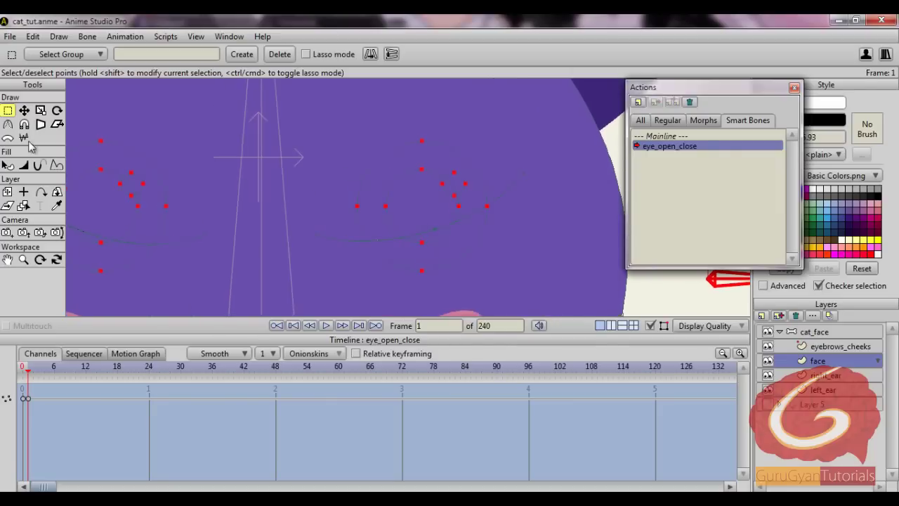
- Move the selected iris, pupil and highlight points of both eyes straight down to about Y -0.17, undoing the accidental selection change
{"action": "left_click", "coordinate": [24, 111]}
{"action": "left_click_drag", "start_coordinate": [373, 189], "coordinate": [363, 148]}
{"action": "scroll", "coordinate": [411, 200], "scroll_direction": "down", "scroll_amount": 2}
{"action": "left_click", "coordinate": [410, 160]}
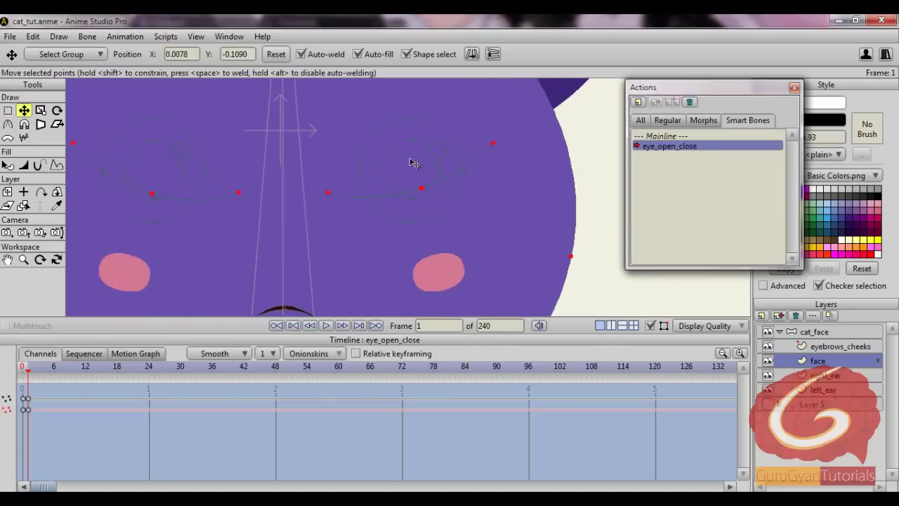
{"action": "key", "text": "ctrl+z"}
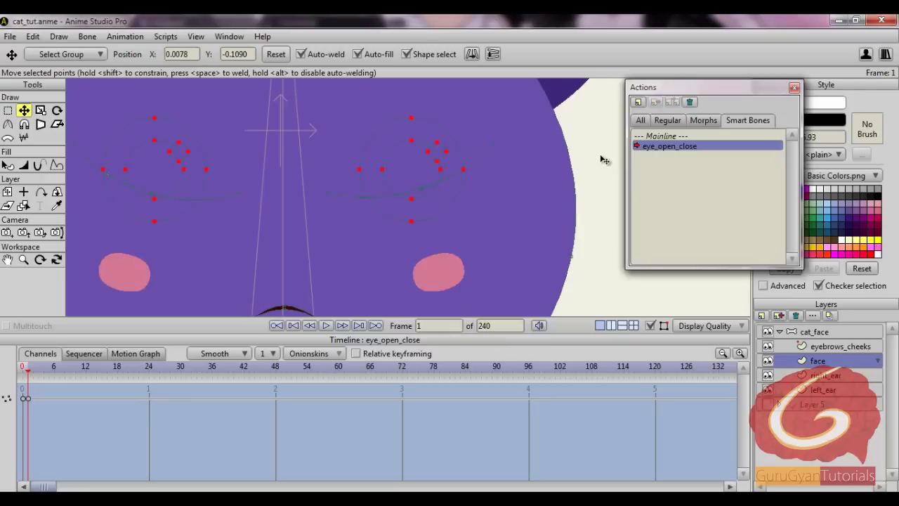
{"action": "left_click_drag", "start_coordinate": [599, 166], "coordinate": [601, 182]}
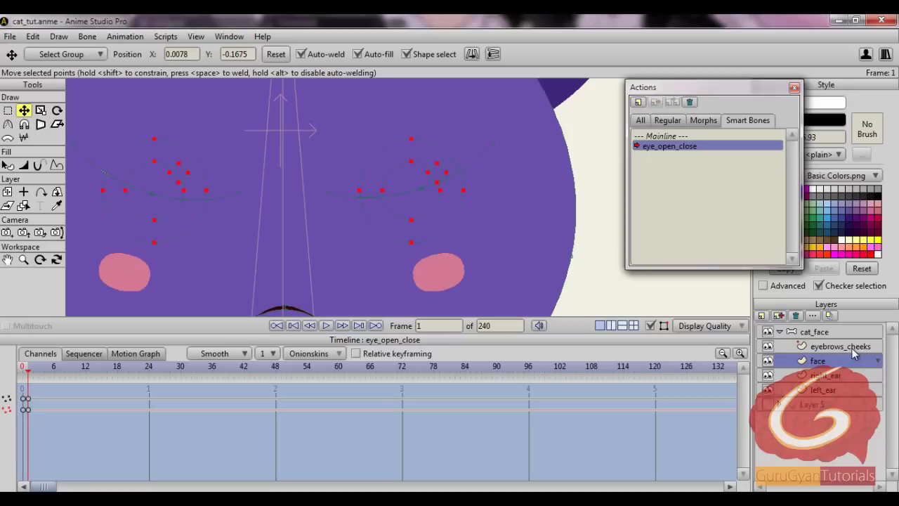
- Select the cat_face bone layer and return to the Mainline with the whole face in view
{"action": "left_click", "coordinate": [828, 333]}
{"action": "left_click", "coordinate": [660, 138]}
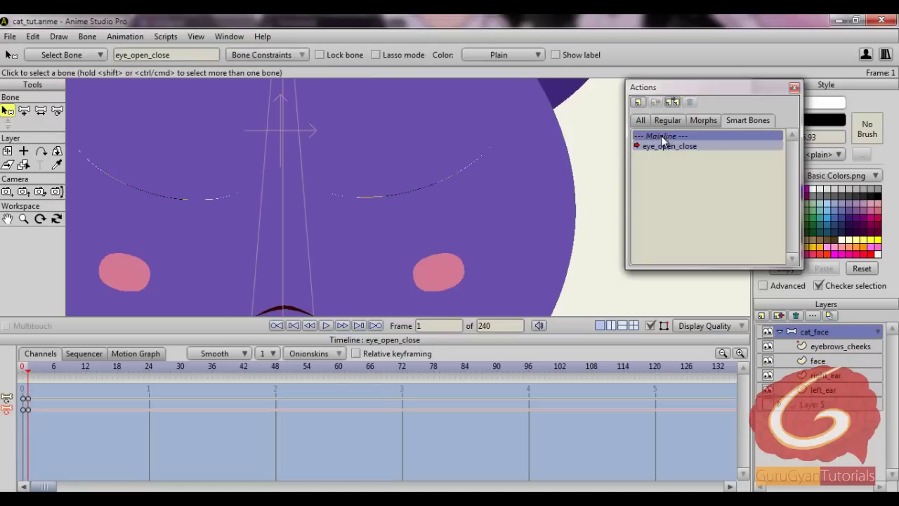
{"action": "double_click", "coordinate": [662, 139]}
{"action": "left_click", "coordinate": [40, 126]}
{"action": "left_click_drag", "start_coordinate": [379, 201], "coordinate": [307, 198]}
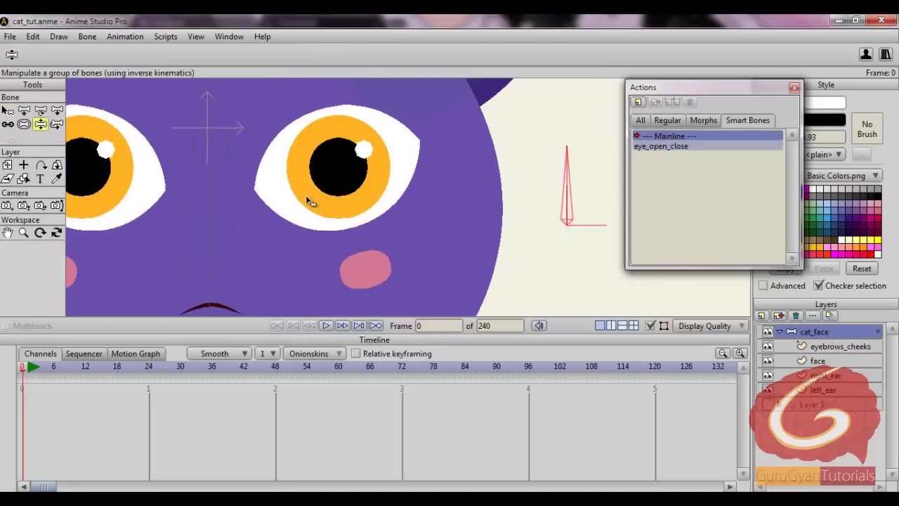
{"action": "scroll", "coordinate": [307, 201], "scroll_direction": "down", "scroll_amount": 2}
{"action": "left_click_drag", "start_coordinate": [467, 165], "coordinate": [443, 139]}
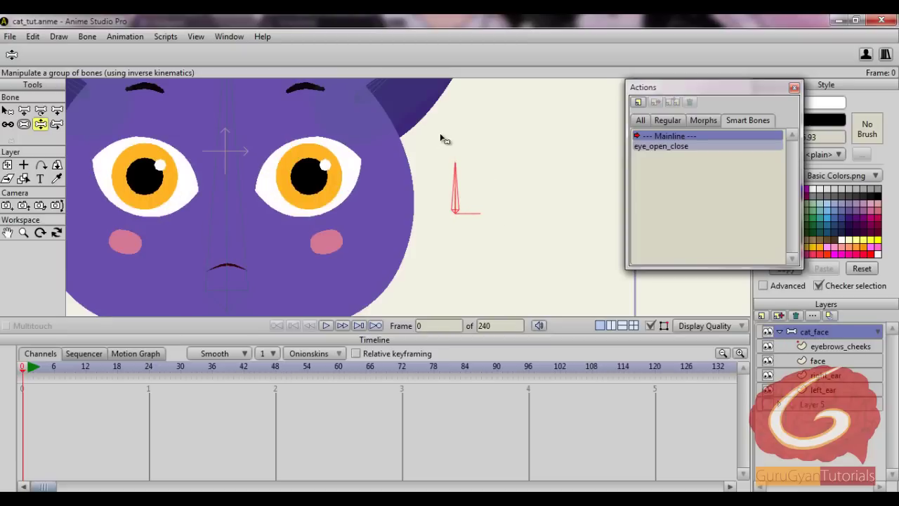
{"action": "scroll", "coordinate": [435, 215], "scroll_direction": "down", "scroll_amount": 4}
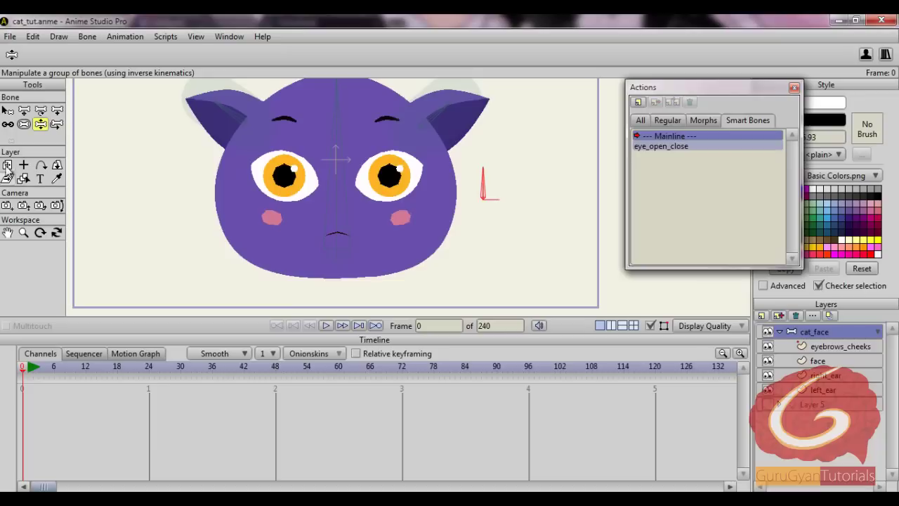
{"action": "left_click", "coordinate": [7, 110]}
{"action": "scroll", "coordinate": [376, 228], "scroll_direction": "down", "scroll_amount": 1}
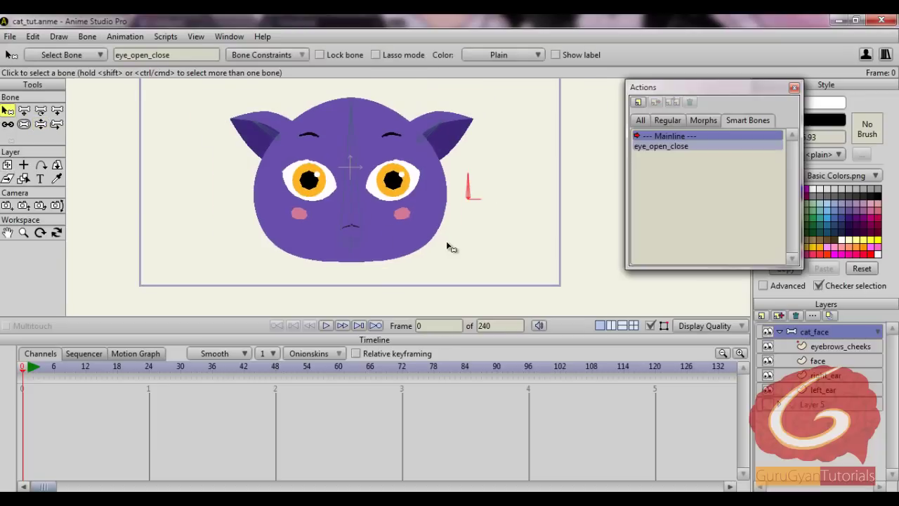
{"action": "scroll", "coordinate": [499, 238], "scroll_direction": "up", "scroll_amount": 2}
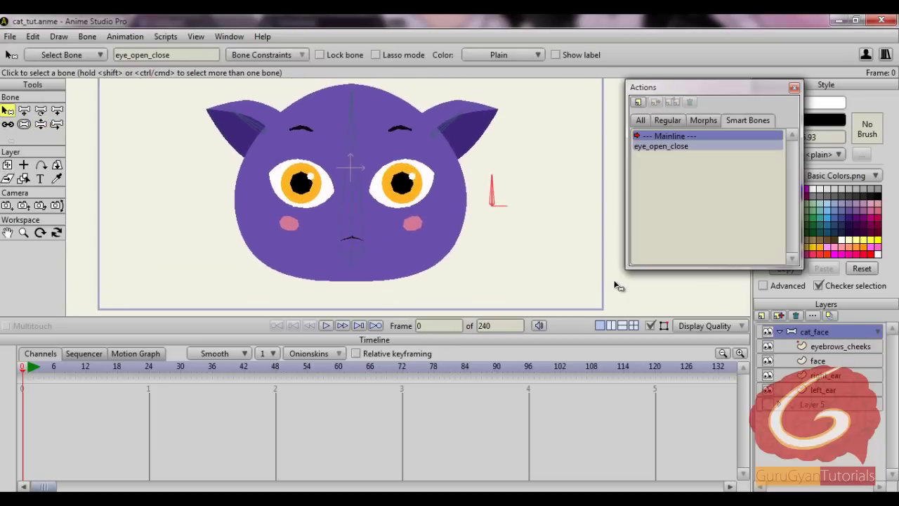
{"action": "left_click_drag", "start_coordinate": [510, 228], "coordinate": [551, 249]}
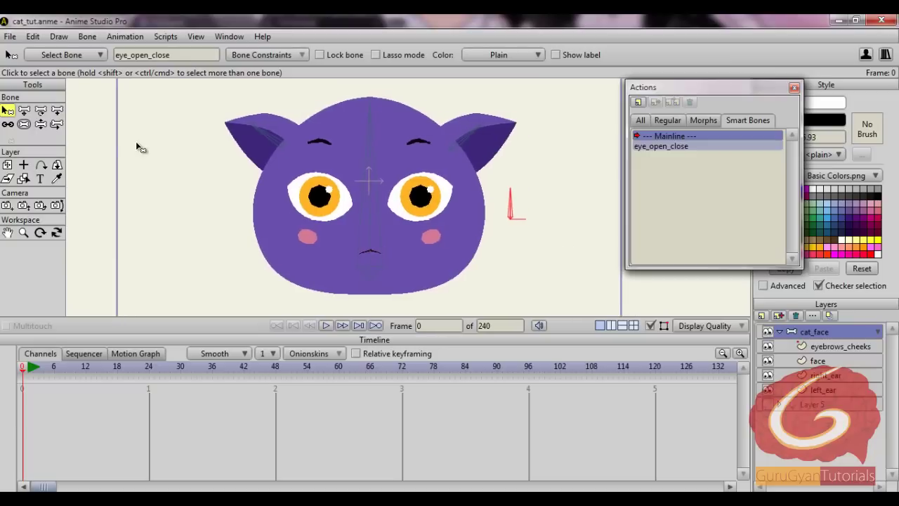
- Add a vertical bone about 0.22 long beside the eye_open_close bone and place it at about X 1.28, Y -0.27
{"action": "left_click", "coordinate": [23, 110]}
{"action": "left_click_drag", "start_coordinate": [473, 220], "coordinate": [367, 191]}
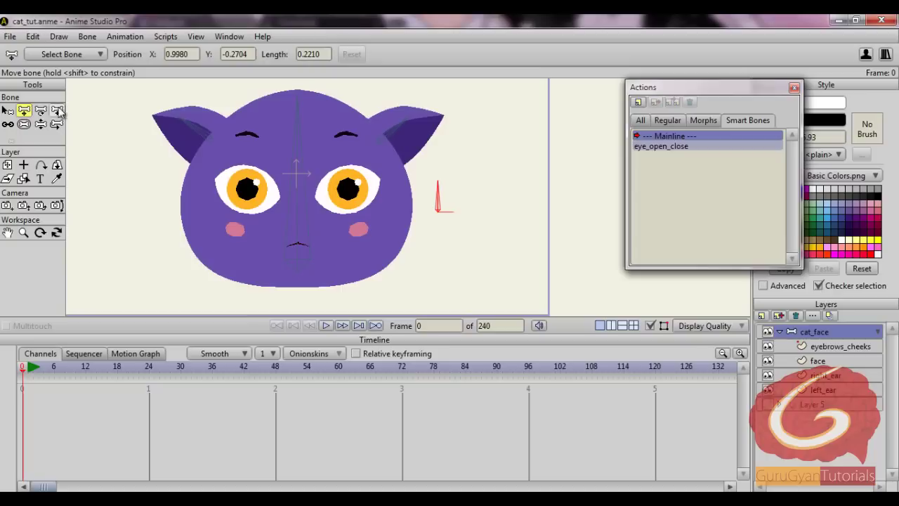
{"action": "left_click", "coordinate": [7, 111]}
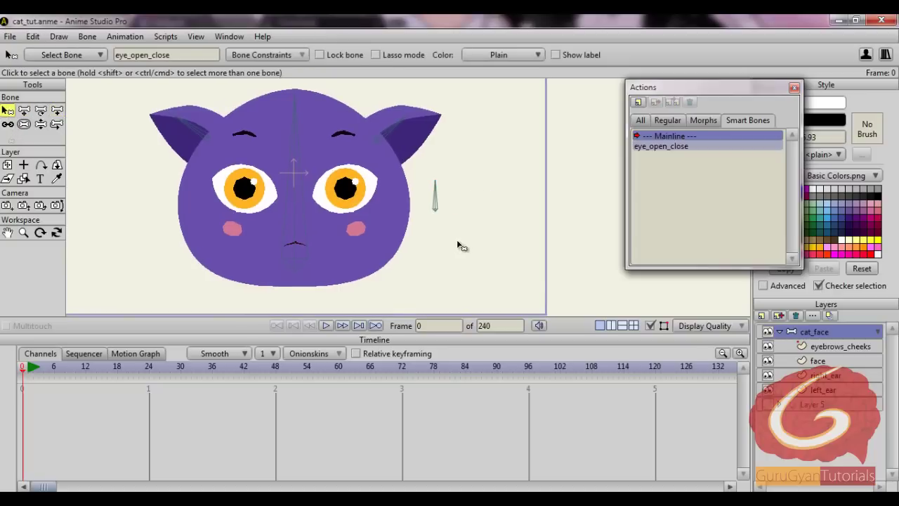
{"action": "key", "text": "a"}
{"action": "scroll", "coordinate": [473, 234], "scroll_direction": "up", "scroll_amount": 1}
{"action": "scroll", "coordinate": [474, 234], "scroll_direction": "up", "scroll_amount": 1}
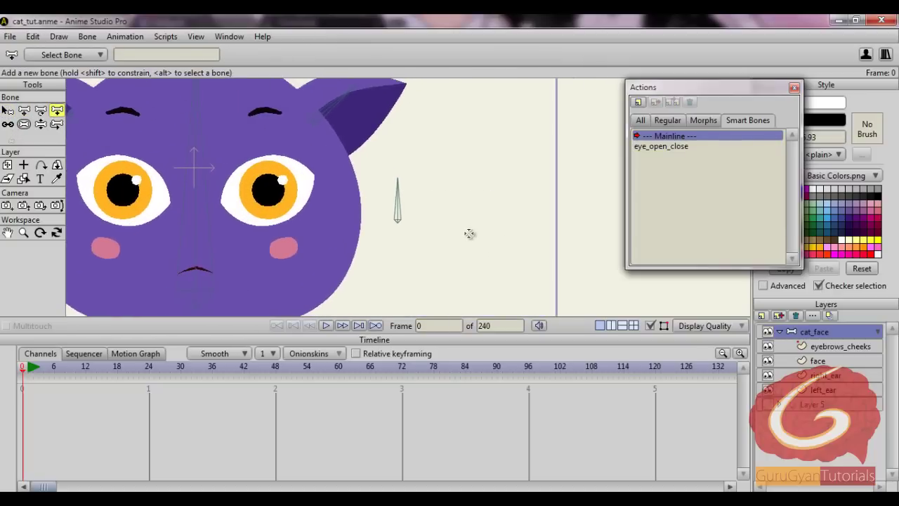
{"action": "left_click_drag", "start_coordinate": [471, 222], "coordinate": [472, 178]}
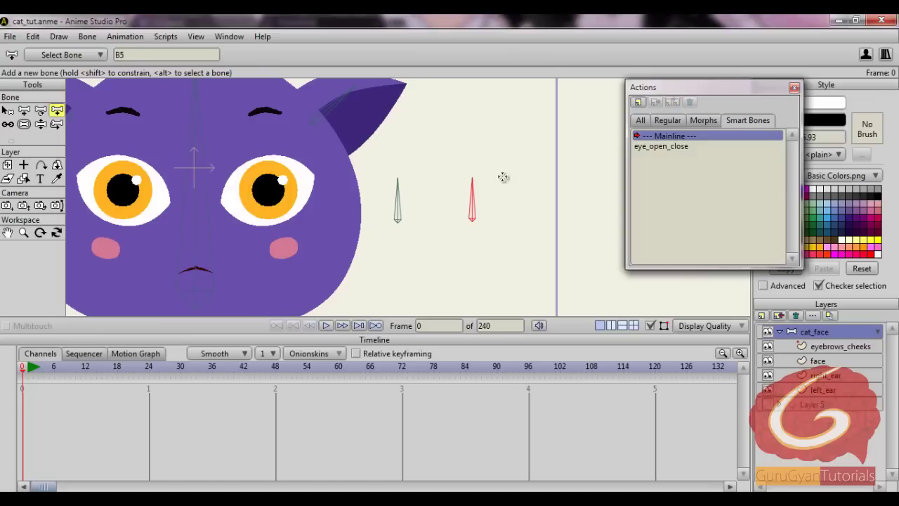
{"action": "left_click", "coordinate": [24, 110]}
{"action": "left_click_drag", "start_coordinate": [474, 225], "coordinate": [457, 225]}
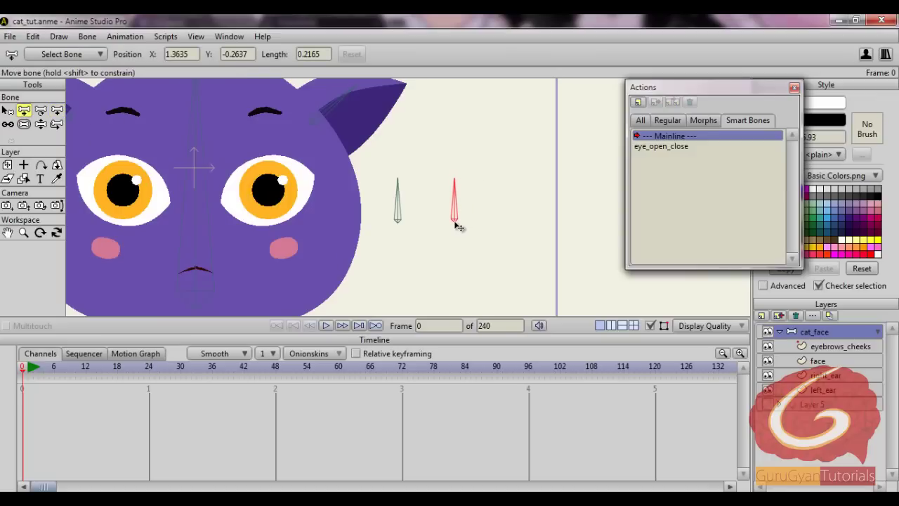
- Set the new bone's strength to 0 and name it eye_left_right
{"action": "left_click", "coordinate": [7, 111]}
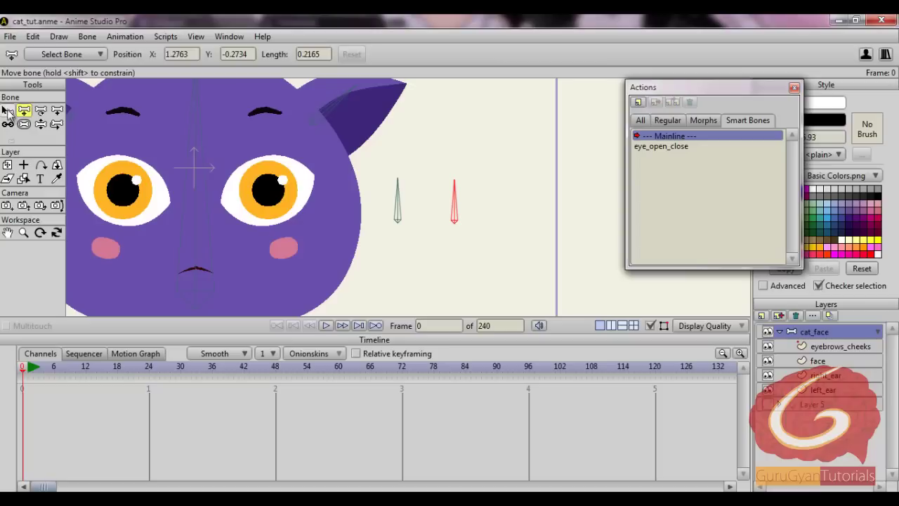
{"action": "left_click", "coordinate": [24, 125]}
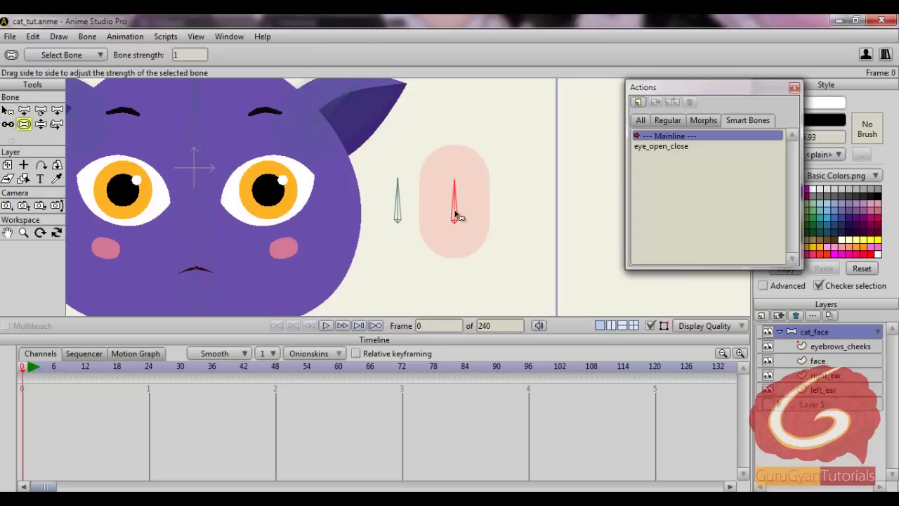
{"action": "left_click_drag", "start_coordinate": [457, 211], "coordinate": [152, 203]}
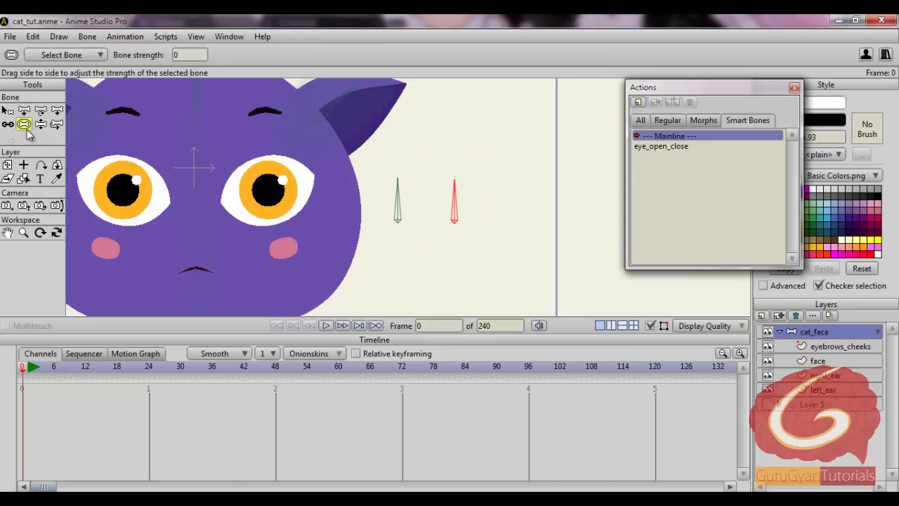
{"action": "left_click", "coordinate": [7, 111]}
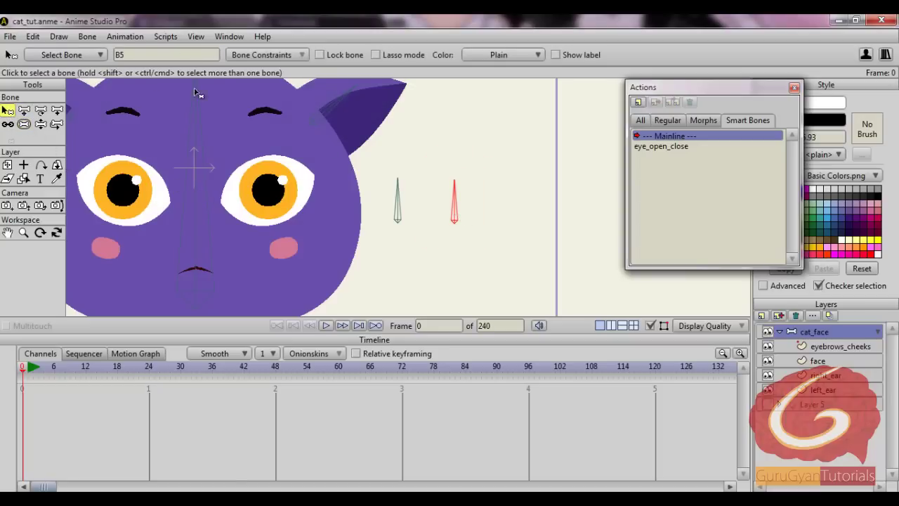
{"action": "left_click", "coordinate": [143, 56]}
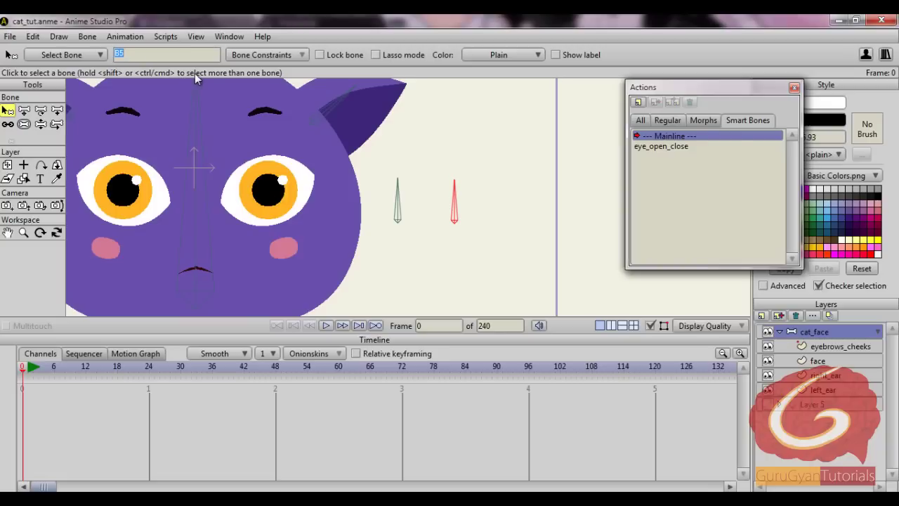
{"action": "type", "text": "eye_left_right"}
{"action": "key", "text": "Return"}
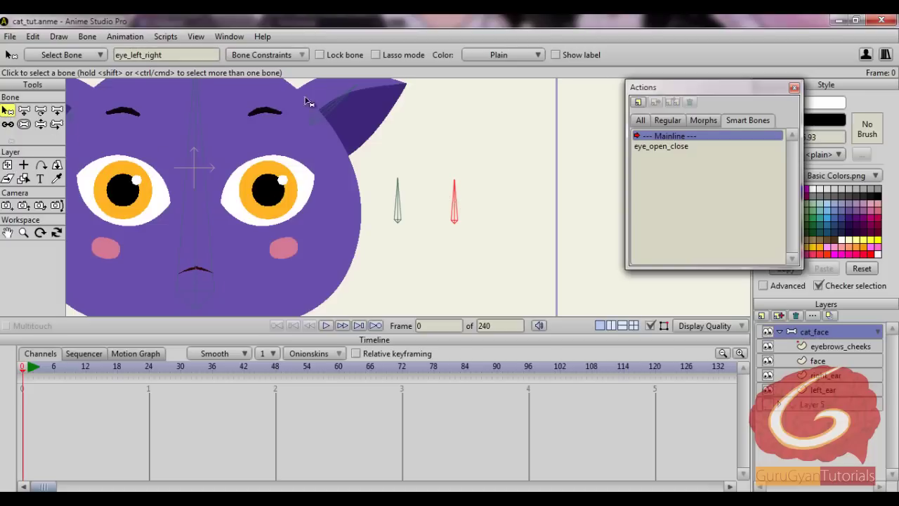
- Enable angle constraints on the eye_left_right bone with a minimum of -90 degrees and a matching maximum
{"action": "left_click", "coordinate": [279, 56]}
{"action": "left_click", "coordinate": [280, 75]}
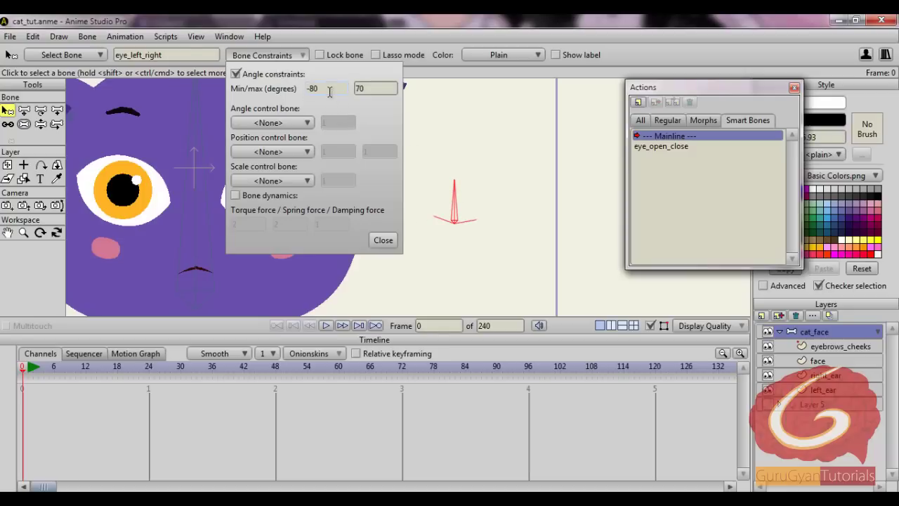
{"action": "key", "text": "BackSpace"}
{"action": "key", "text": "BackSpace"}
{"action": "type", "text": "90"}
{"action": "left_click", "coordinate": [384, 89]}
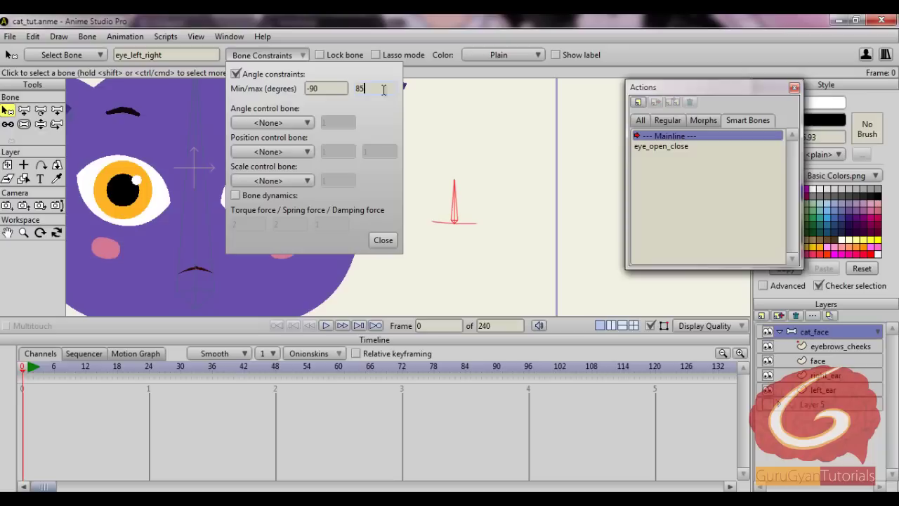
{"action": "left_click", "coordinate": [383, 239]}
- Swing the eye_left_right bone with Manipulate Bones to test its angle limits
{"action": "left_click", "coordinate": [40, 124]}
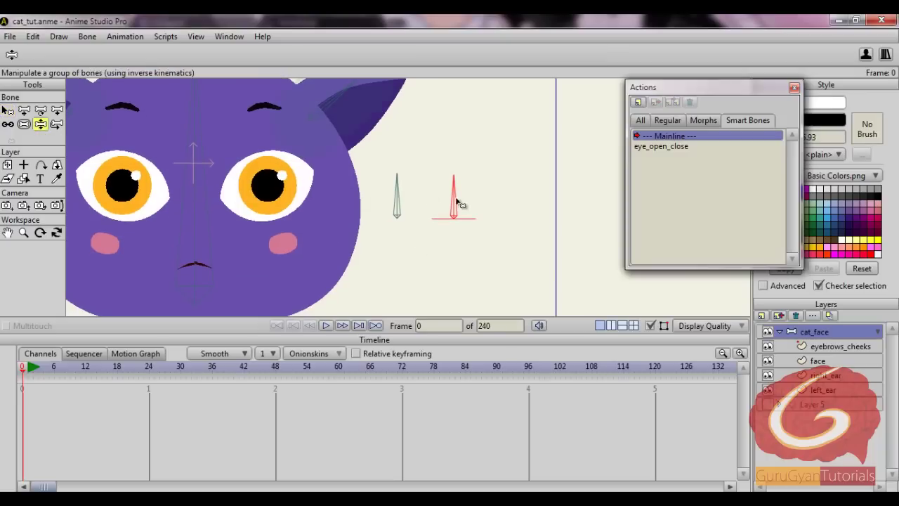
{"action": "left_click_drag", "start_coordinate": [450, 186], "coordinate": [534, 207]}
{"action": "left_click", "coordinate": [24, 365]}
{"action": "left_click_drag", "start_coordinate": [494, 245], "coordinate": [549, 244]}
- Create a smart bone action named eye_left_right, reusing the selected bone's name
{"action": "left_click", "coordinate": [8, 110]}
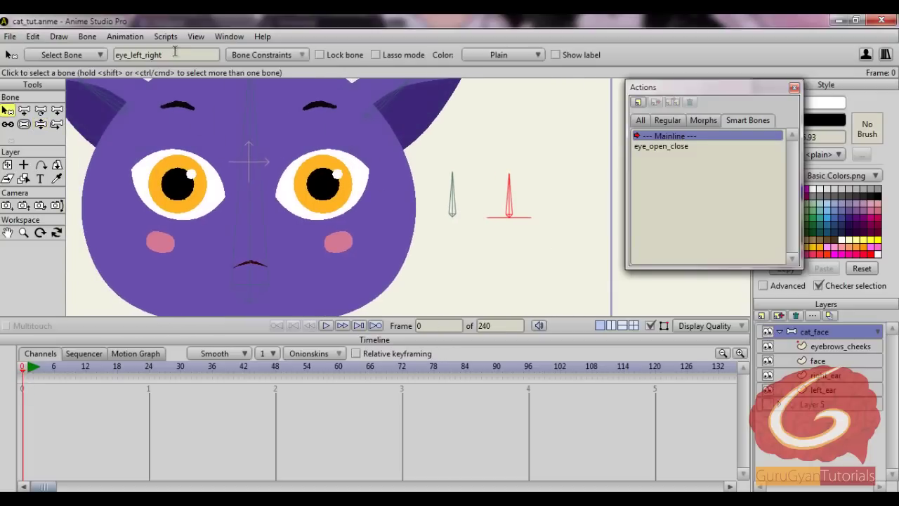
{"action": "double_click", "coordinate": [172, 56]}
{"action": "key", "text": "ctrl+c"}
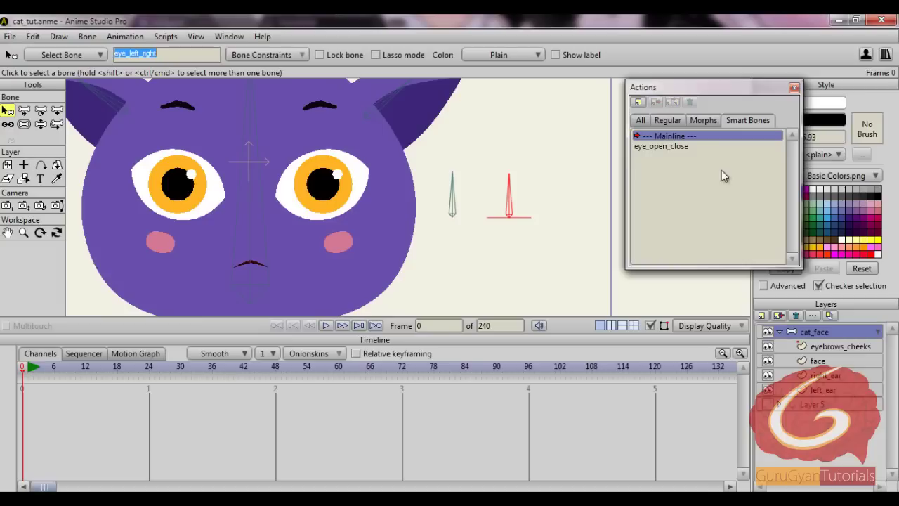
{"action": "left_click", "coordinate": [638, 103]}
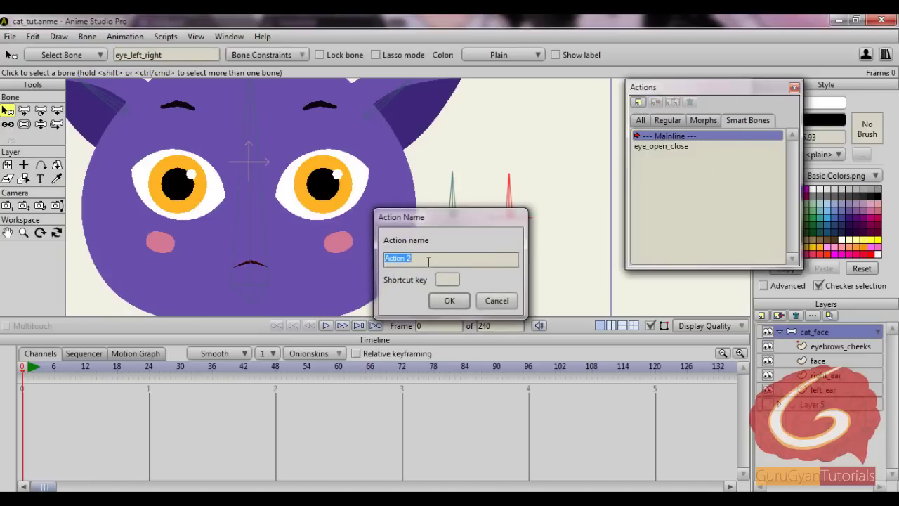
{"action": "key", "text": "ctrl+v"}
{"action": "left_click", "coordinate": [451, 301]}
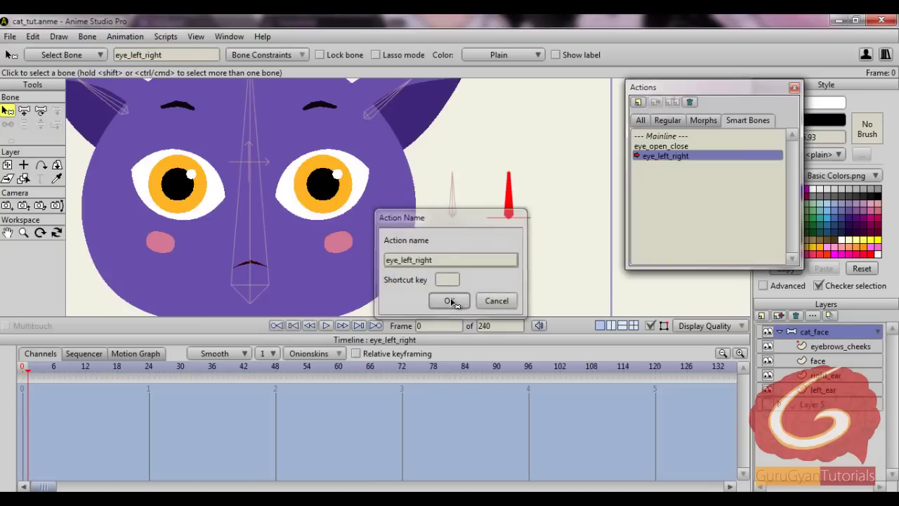
{"action": "left_click", "coordinate": [42, 111]}
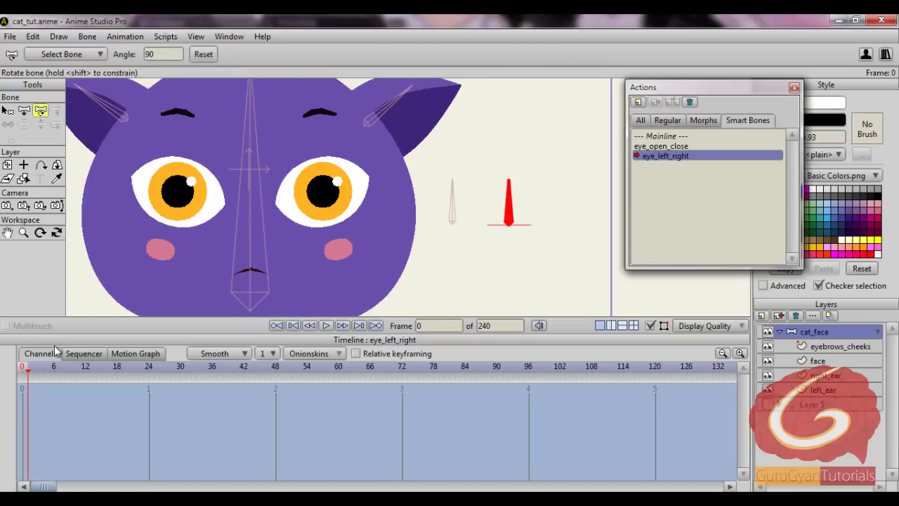
{"action": "left_click", "coordinate": [504, 188]}
{"action": "left_click_drag", "start_coordinate": [513, 187], "coordinate": [438, 258]}
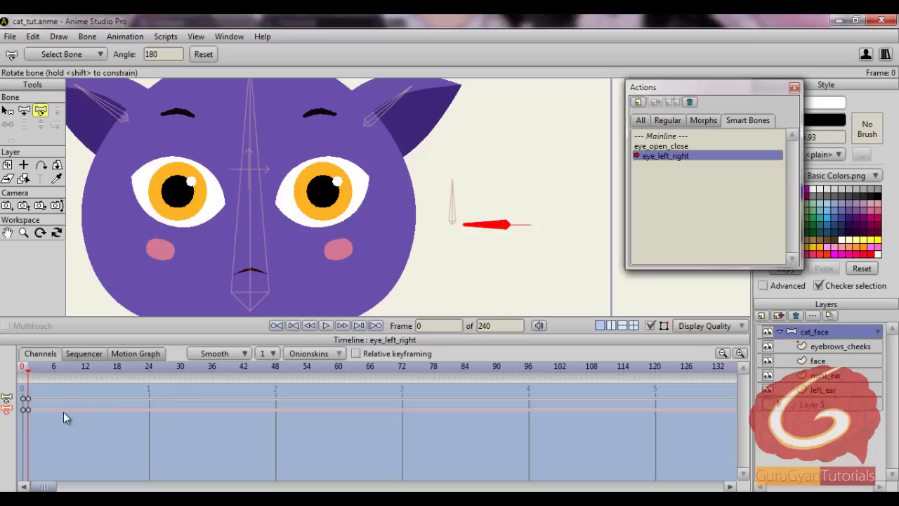
{"action": "key", "text": "ctrl+z"}
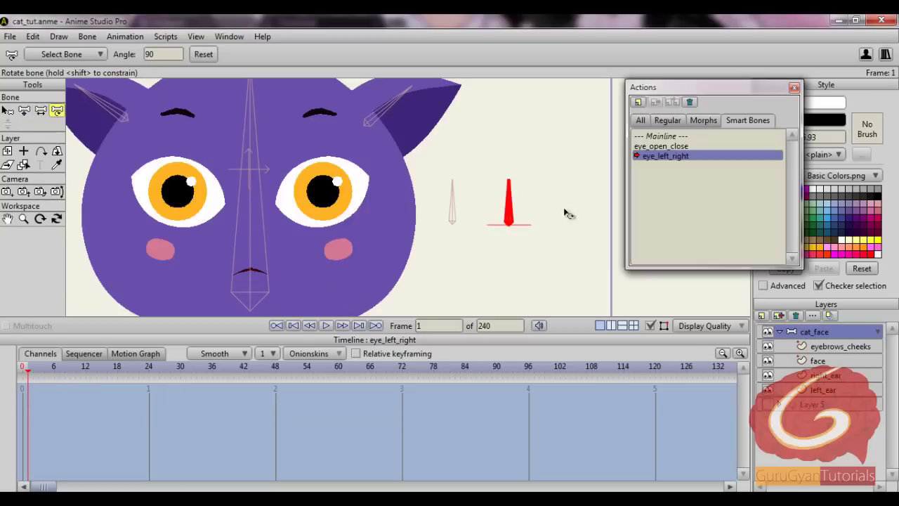
- At frame 1, rotate the eye_left_right bone to 180 degrees and move both eyes' iris, pupil and highlight points on the face layer to about X -0.21
{"action": "left_click_drag", "start_coordinate": [518, 181], "coordinate": [444, 271]}
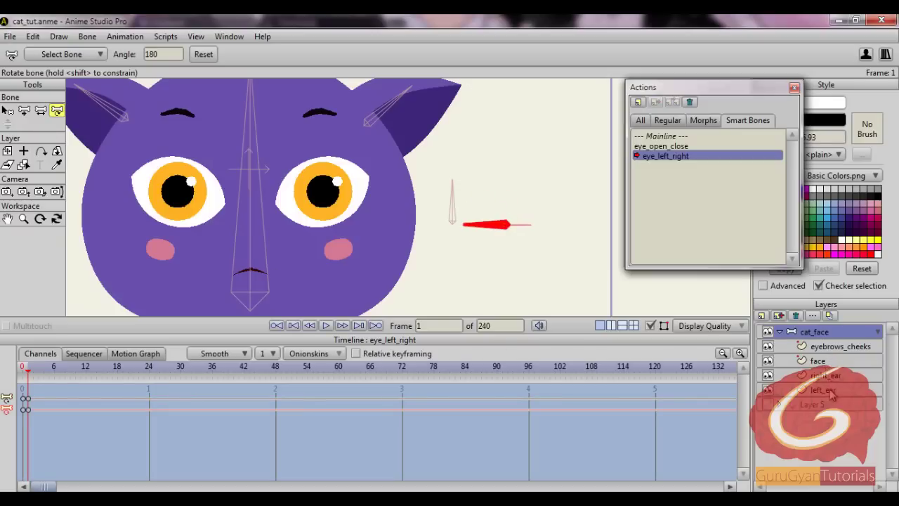
{"action": "left_click", "coordinate": [821, 362]}
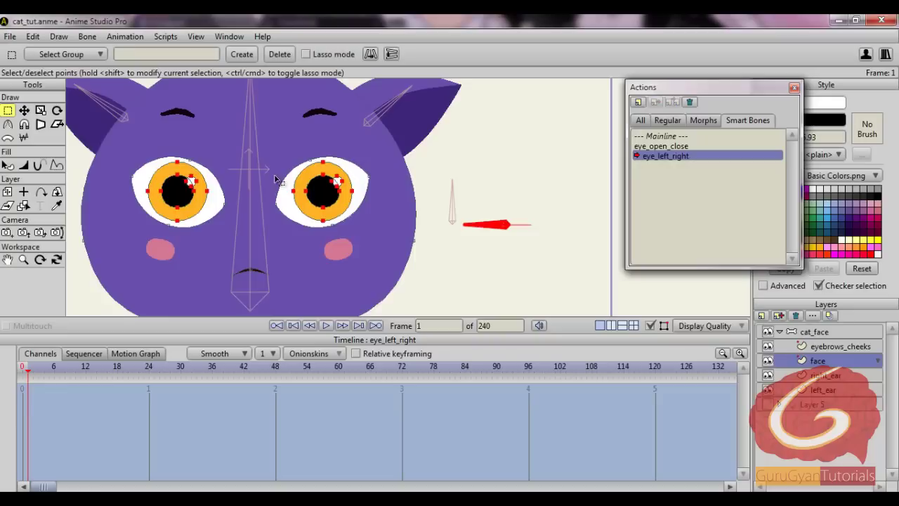
{"action": "key", "text": "t"}
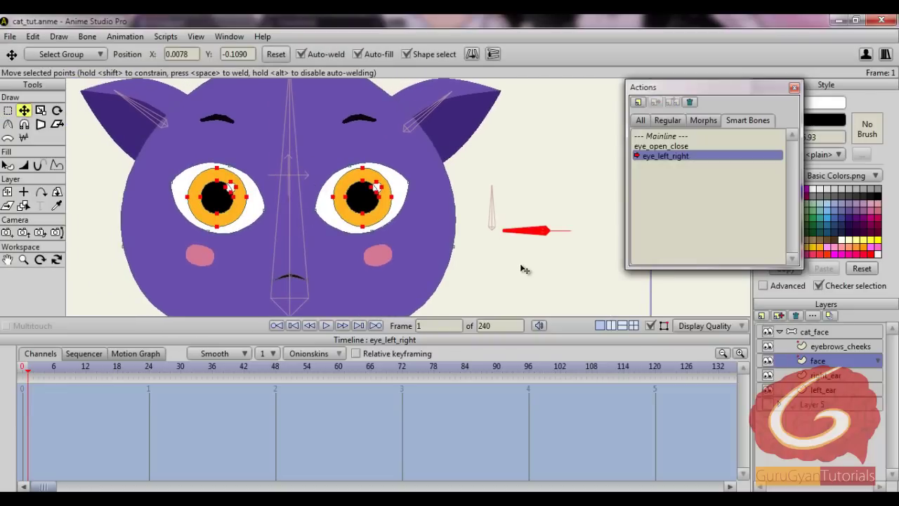
{"action": "left_click_drag", "start_coordinate": [523, 268], "coordinate": [477, 266]}
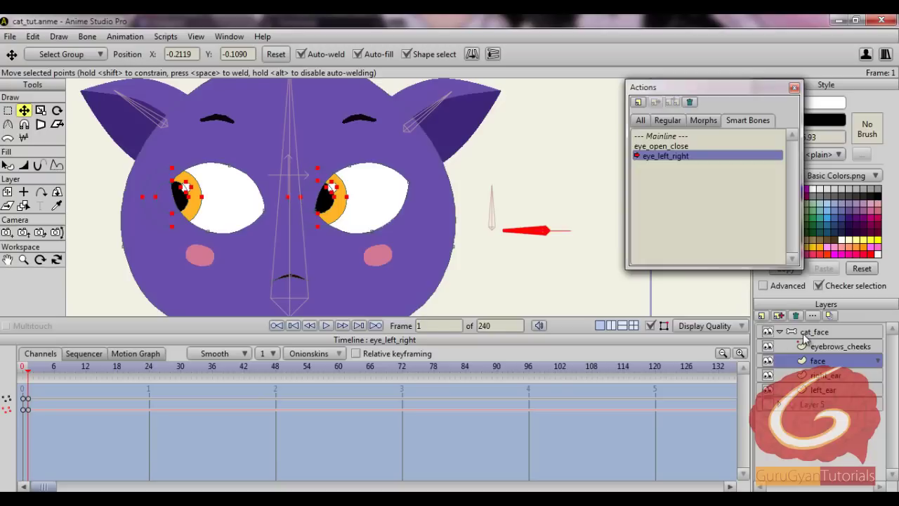
- Return to the Mainline, test the eye_left_right bone of cat_face by swinging it, and reopen its action
{"action": "double_click", "coordinate": [663, 136]}
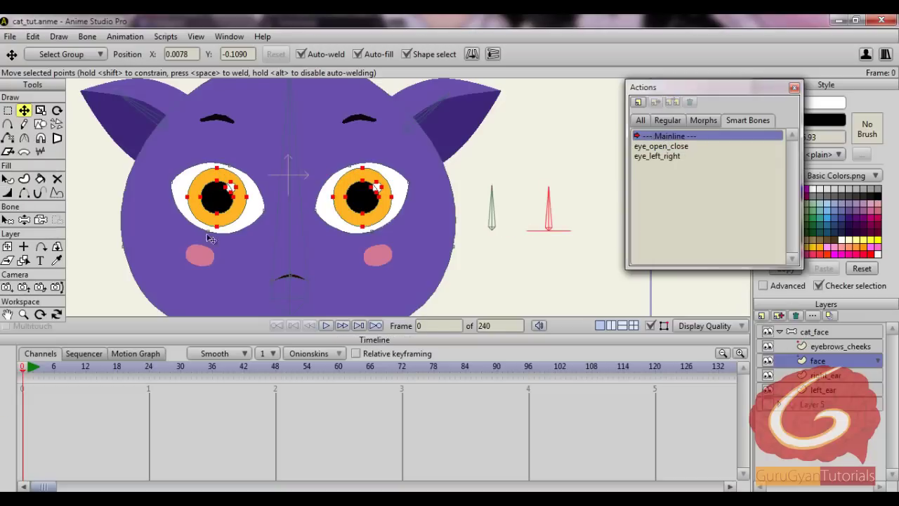
{"action": "left_click", "coordinate": [811, 333]}
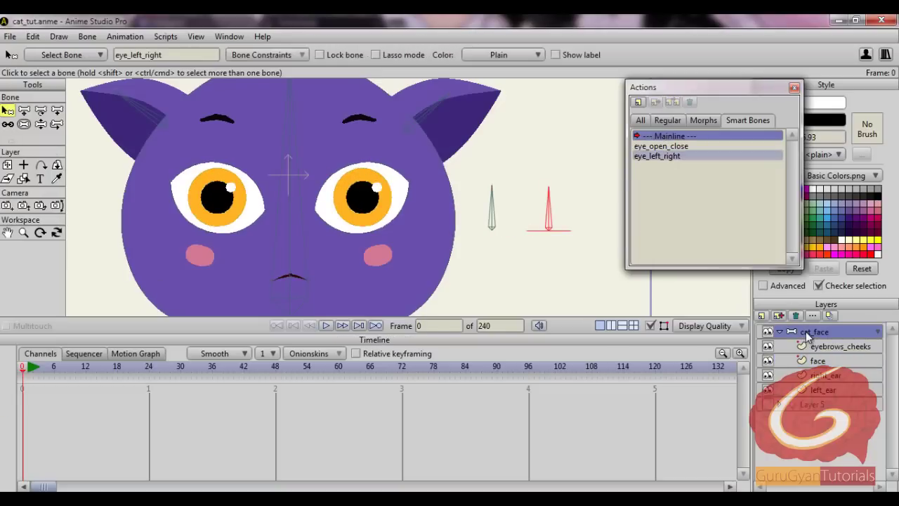
{"action": "left_click", "coordinate": [40, 124]}
{"action": "left_click_drag", "start_coordinate": [565, 184], "coordinate": [585, 234]}
{"action": "left_click", "coordinate": [664, 157]}
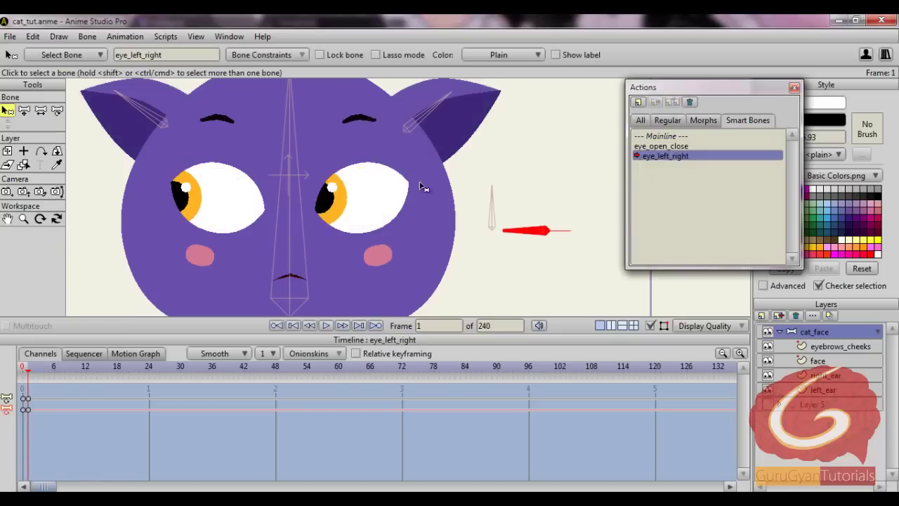
- In the eye_left_right action, select both eye-white outlines on the face layer and shift them horizontally to about X -0.01
{"action": "left_click", "coordinate": [818, 361]}
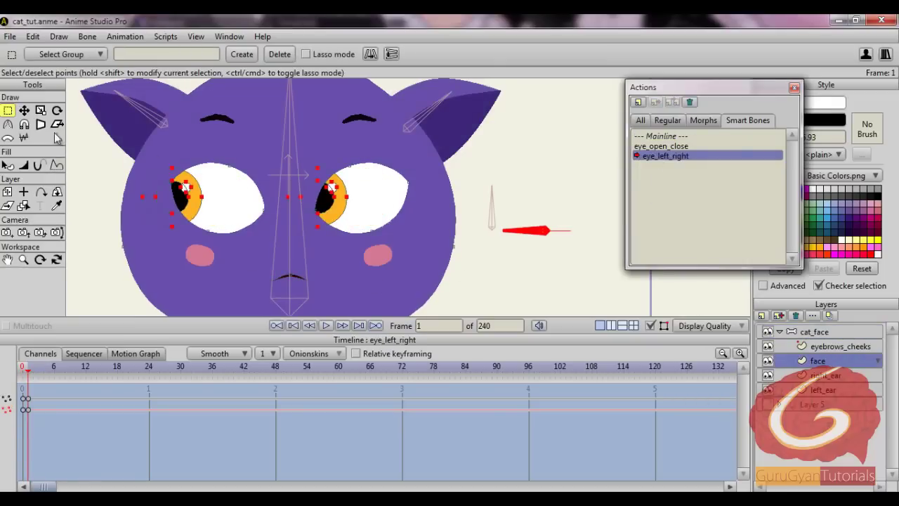
{"action": "left_click", "coordinate": [24, 110]}
{"action": "scroll", "coordinate": [379, 221], "scroll_direction": "up", "scroll_amount": 2}
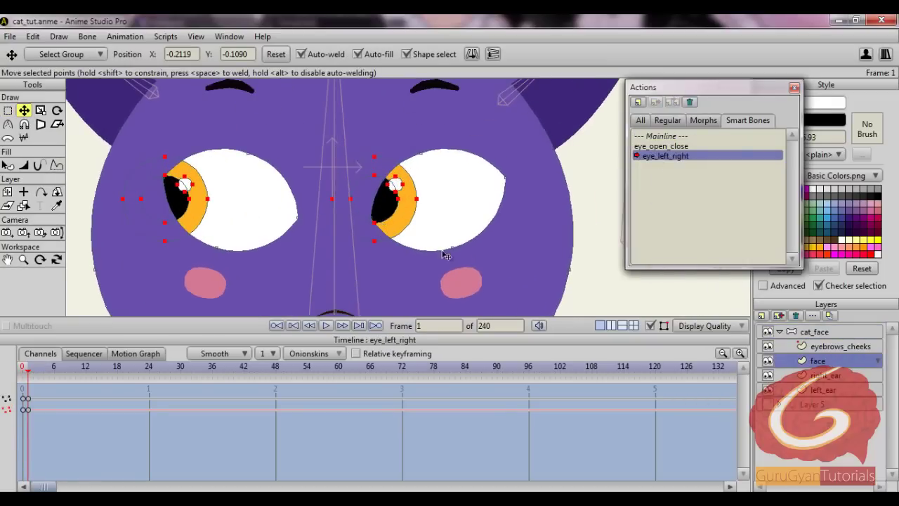
{"action": "left_click", "coordinate": [7, 110]}
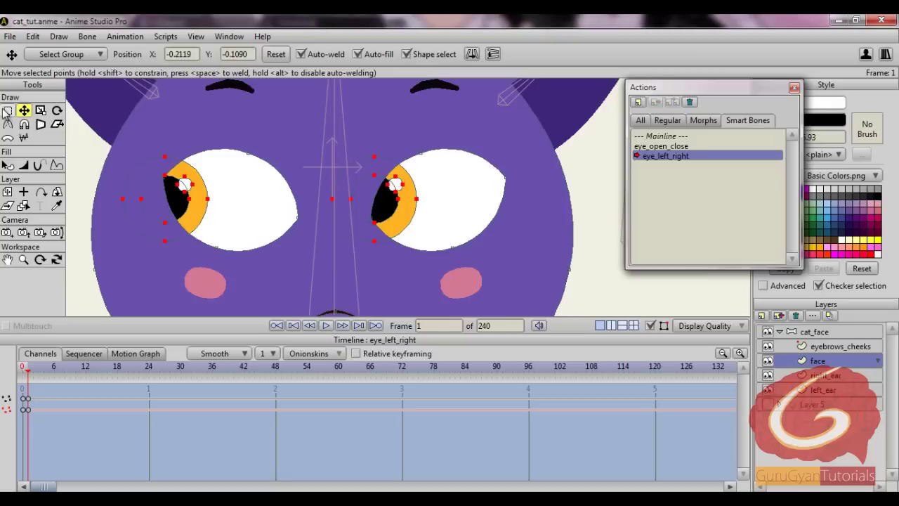
{"action": "double_click", "coordinate": [469, 243]}
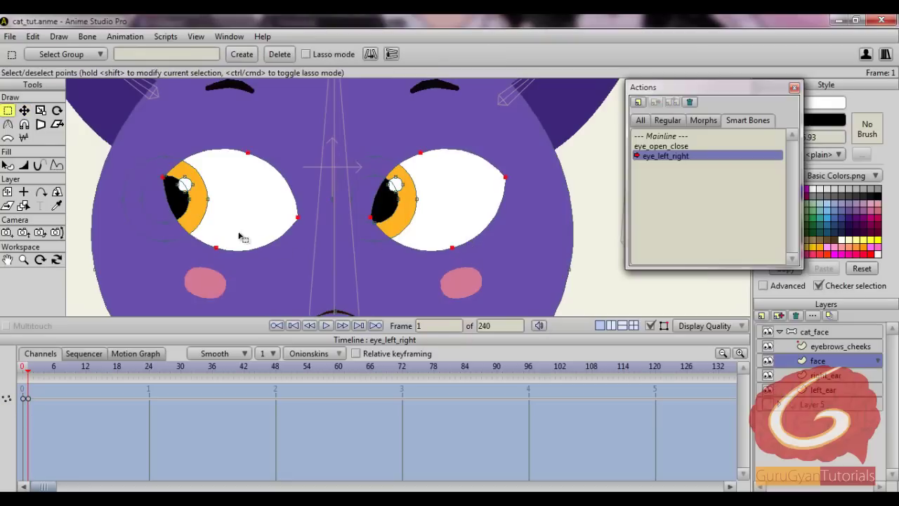
{"action": "left_click", "coordinate": [24, 110]}
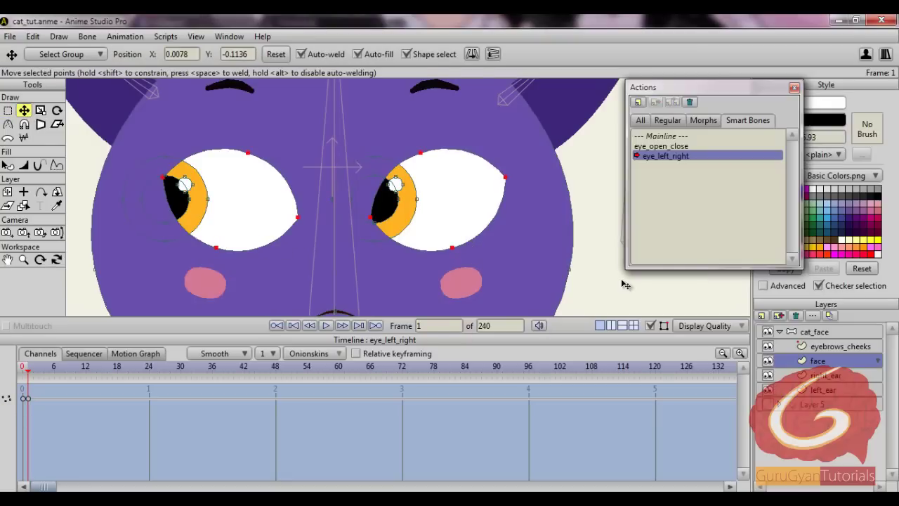
{"action": "left_click_drag", "start_coordinate": [625, 284], "coordinate": [557, 279]}
{"action": "scroll", "coordinate": [557, 279], "scroll_direction": "down", "scroll_amount": 2}
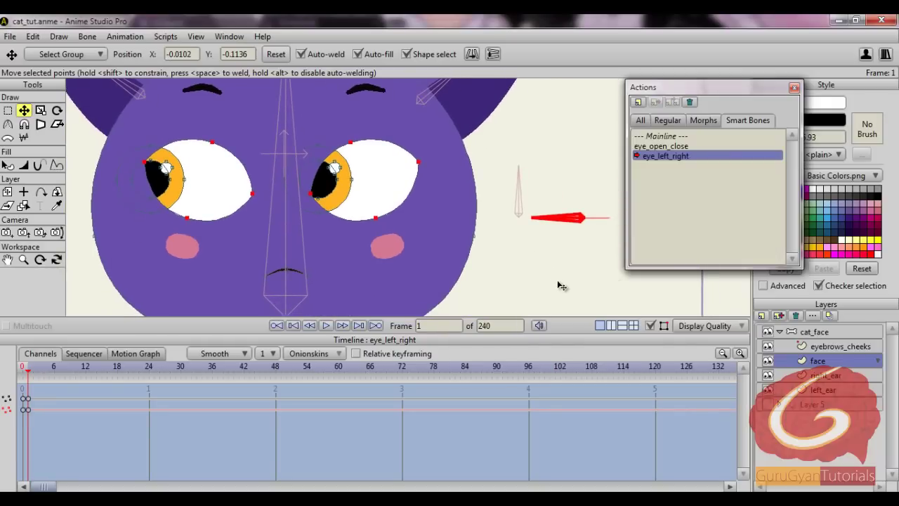
- Return to the Mainline and, with the eye_left_right bone of cat_face selected, create a smart bone action named eye_left_right 2
{"action": "left_click", "coordinate": [666, 136]}
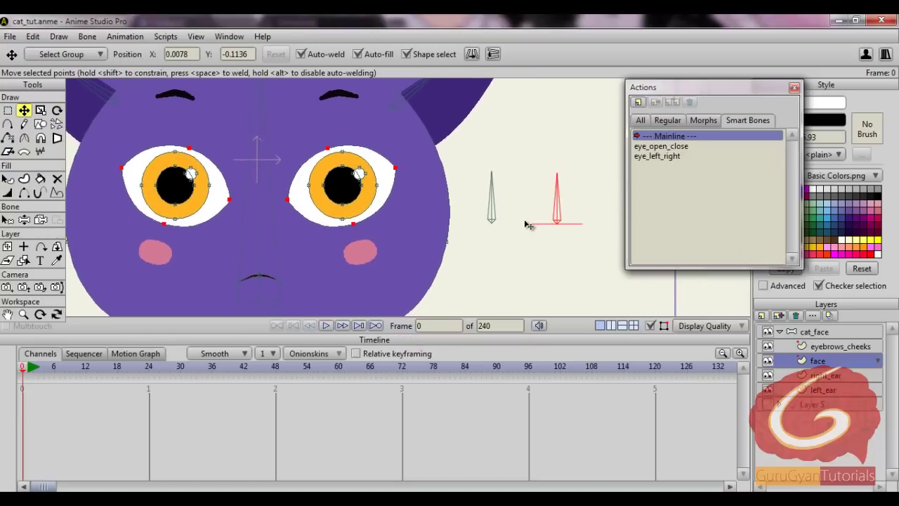
{"action": "left_click", "coordinate": [820, 333]}
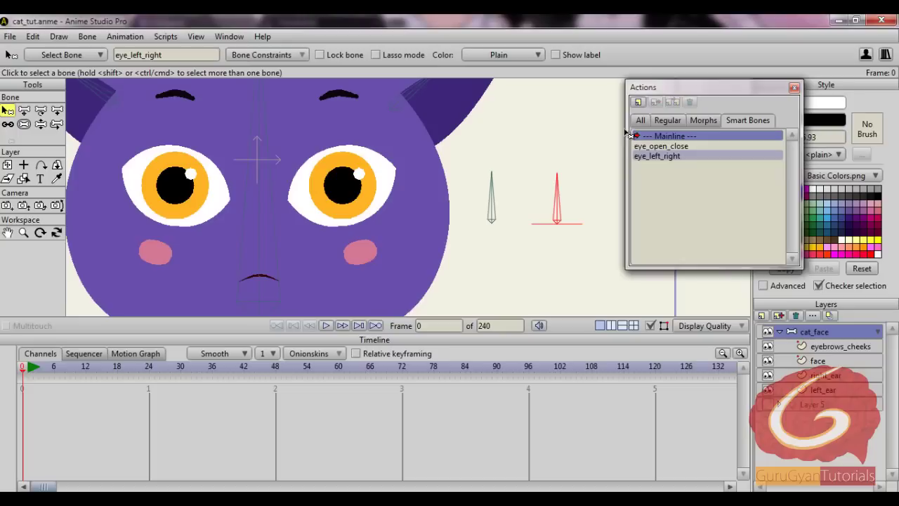
{"action": "left_click", "coordinate": [638, 103]}
{"action": "type", "text": "eye_left_right"}
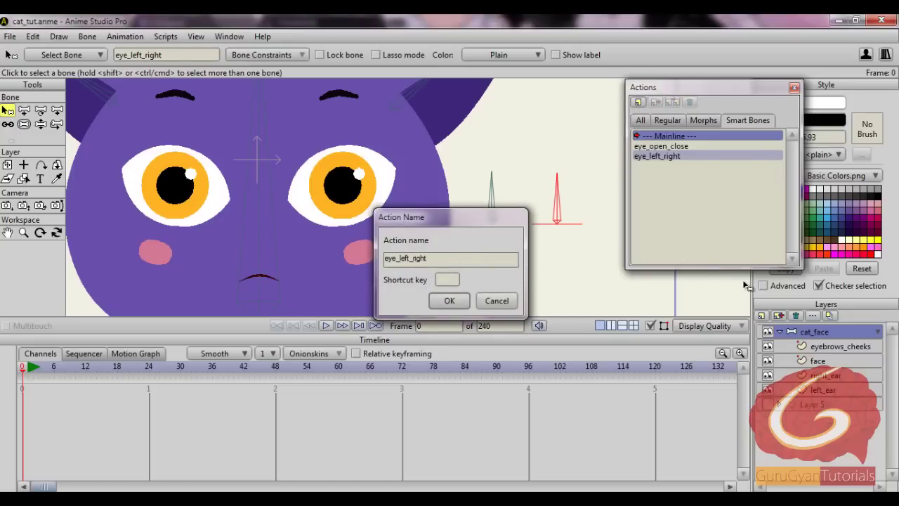
{"action": "type", "text": "2"}
{"action": "left_click_drag", "start_coordinate": [438, 257], "coordinate": [372, 261]}
{"action": "left_click", "coordinate": [446, 260]}
{"action": "left_click_drag", "start_coordinate": [426, 257], "coordinate": [374, 263]}
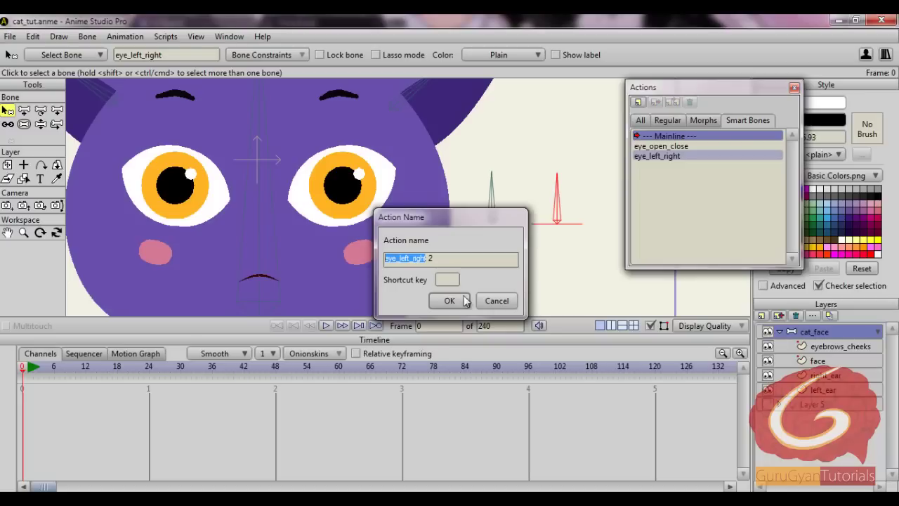
{"action": "left_click", "coordinate": [441, 262]}
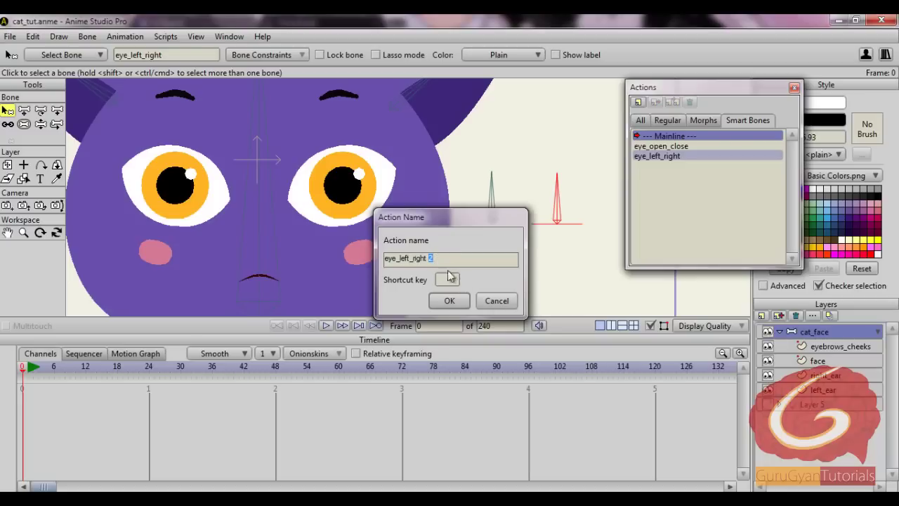
{"action": "left_click", "coordinate": [449, 301]}
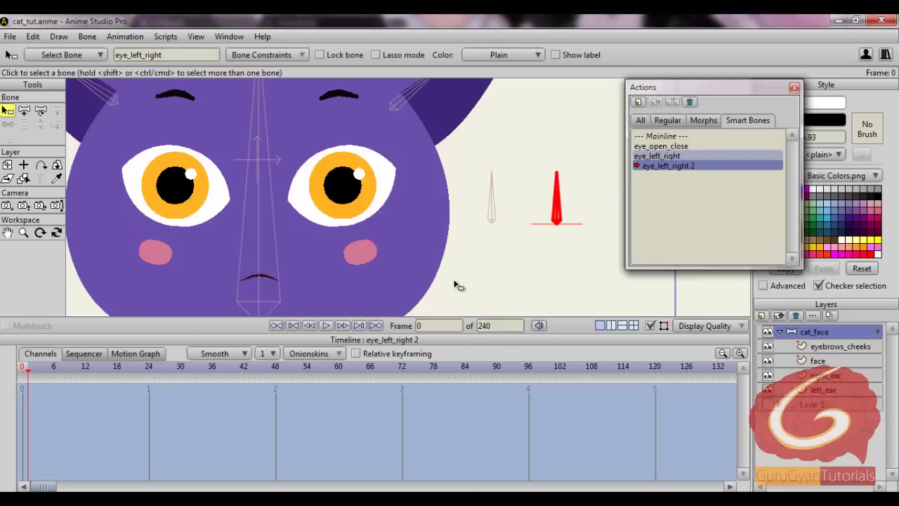
- Rotate the eye_left_right bone clockwise to horizontal and shift both eye-white outlines on the face layer to about X 0.033
{"action": "key", "text": "r"}
{"action": "left_click_drag", "start_coordinate": [554, 176], "coordinate": [608, 234]}
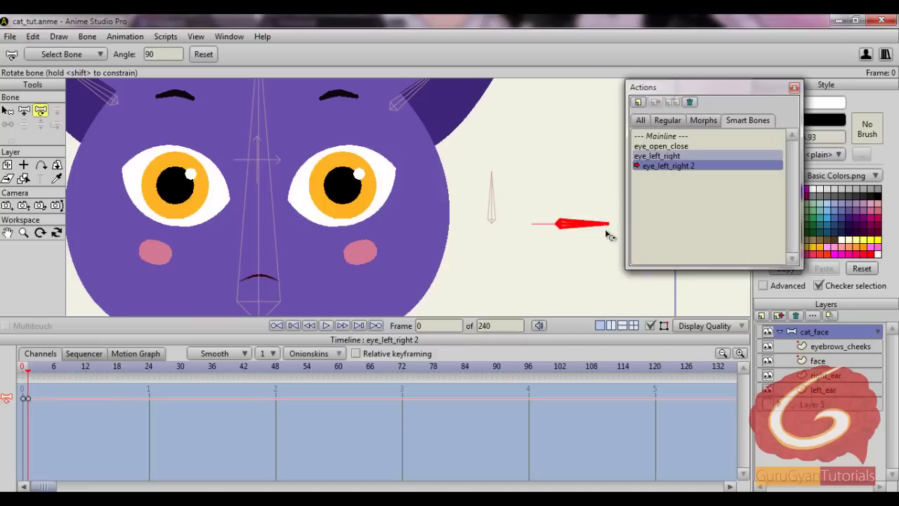
{"action": "left_click", "coordinate": [835, 360]}
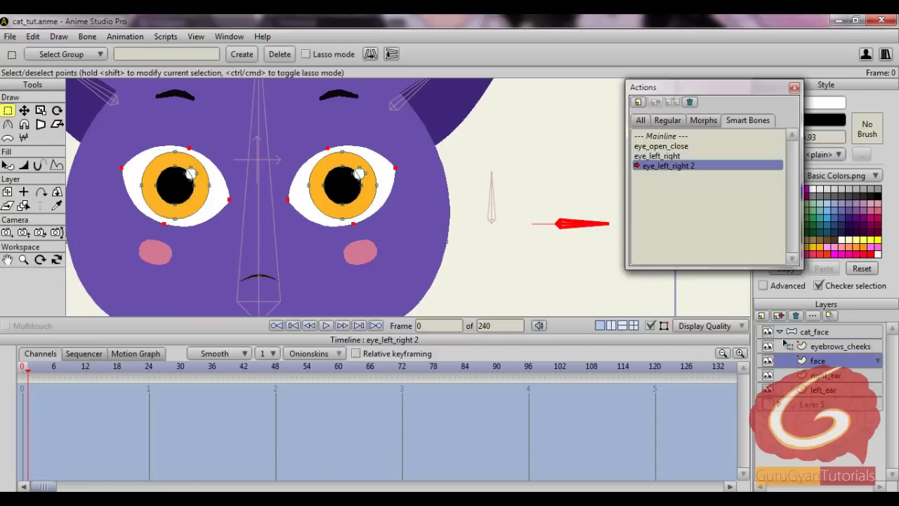
{"action": "left_click", "coordinate": [24, 112]}
{"action": "left_click_drag", "start_coordinate": [503, 230], "coordinate": [512, 235]}
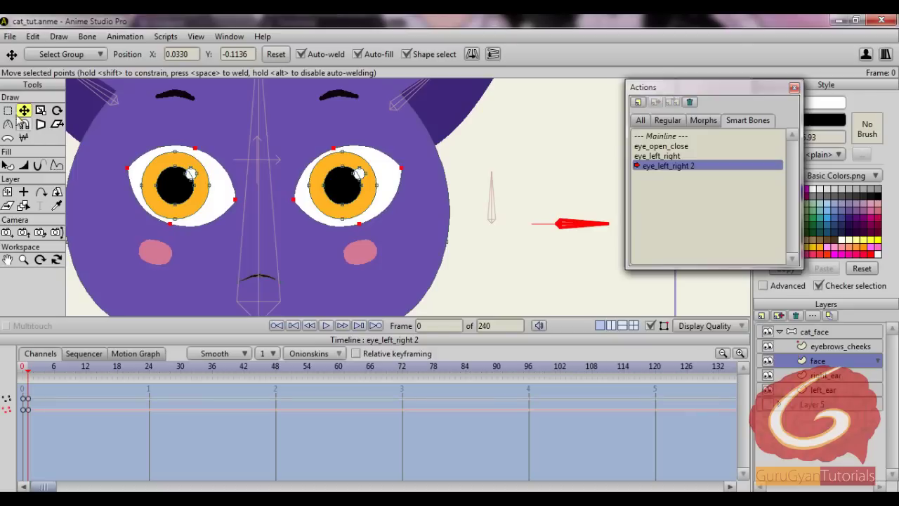
- Select the iris, pupil and highlight points of both eyes on the face layer and move them horizontally to about X 0.169
{"action": "left_click", "coordinate": [7, 110]}
{"action": "left_click", "coordinate": [185, 201]}
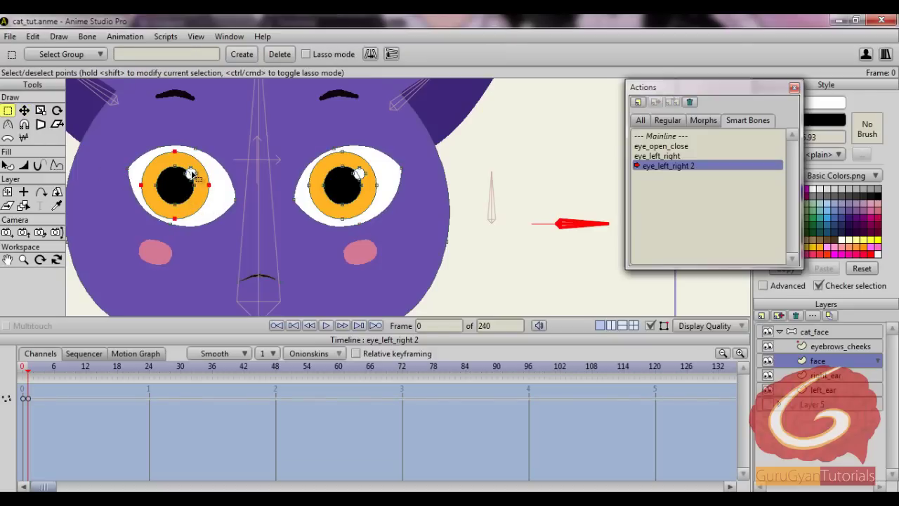
{"action": "scroll", "coordinate": [232, 212], "scroll_direction": "up", "scroll_amount": 3}
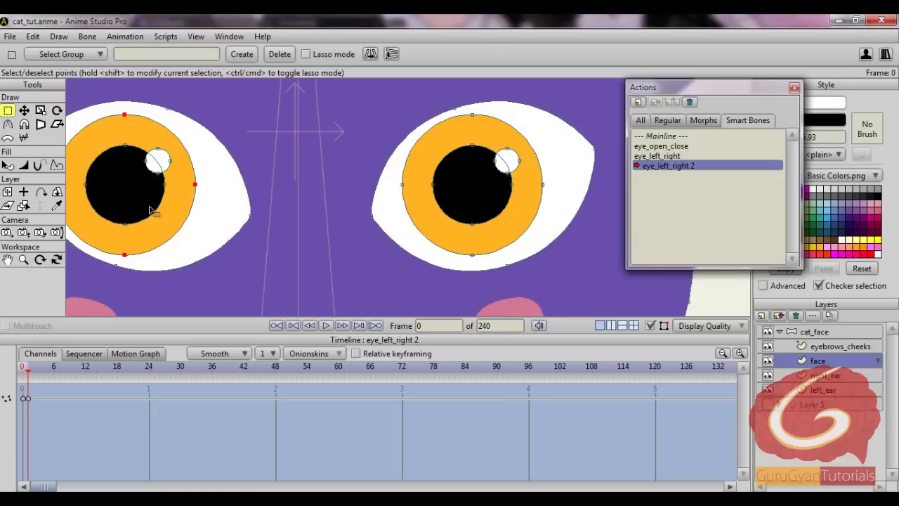
{"action": "left_click", "coordinate": [165, 159], "text": "shift"}
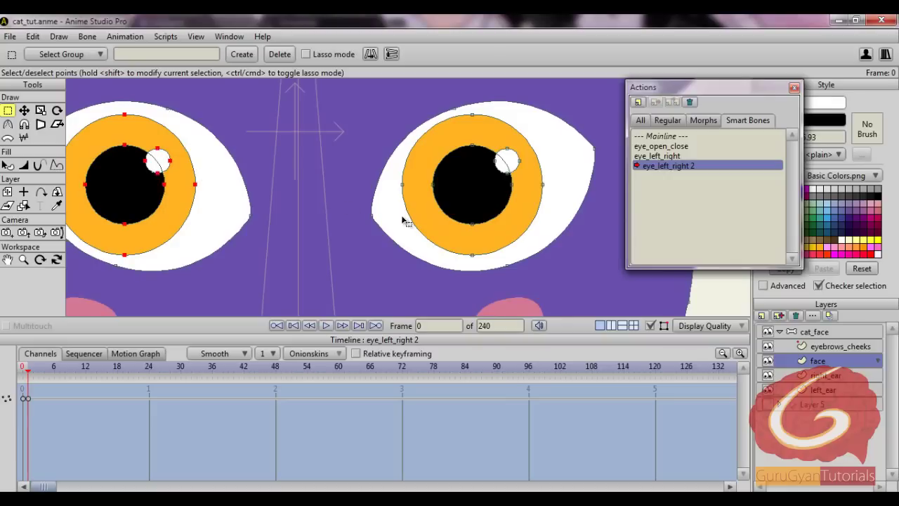
{"action": "left_click", "coordinate": [463, 194], "text": "shift"}
{"action": "left_click", "coordinate": [518, 227], "text": "shift"}
{"action": "left_click", "coordinate": [509, 157], "text": "shift"}
{"action": "left_click_drag", "start_coordinate": [566, 211], "coordinate": [501, 199]}
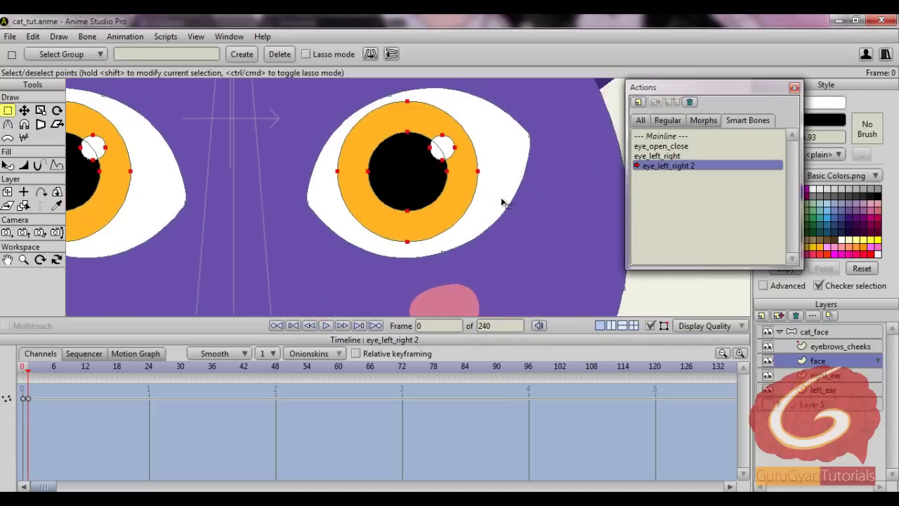
{"action": "scroll", "coordinate": [501, 203], "scroll_direction": "down", "scroll_amount": 2}
{"action": "left_click", "coordinate": [24, 111]}
{"action": "scroll", "coordinate": [411, 198], "scroll_direction": "down", "scroll_amount": 1}
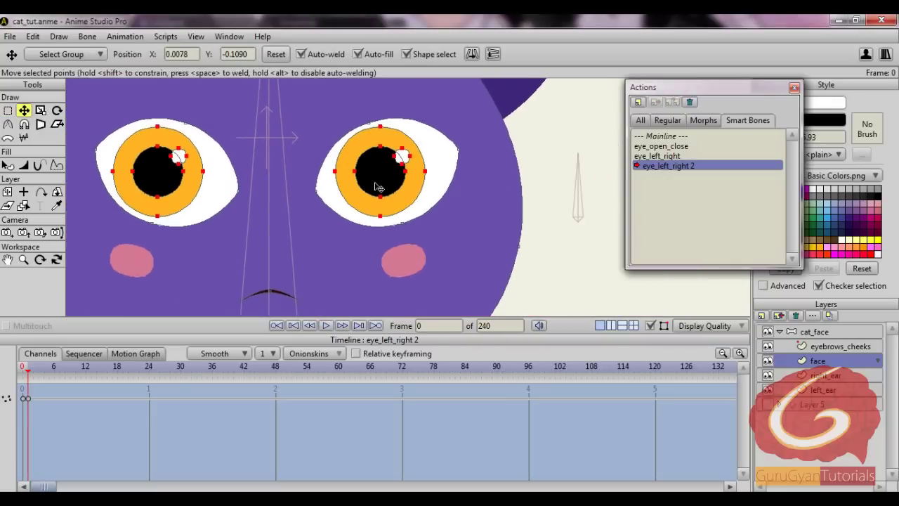
{"action": "scroll", "coordinate": [375, 187], "scroll_direction": "down", "scroll_amount": 1}
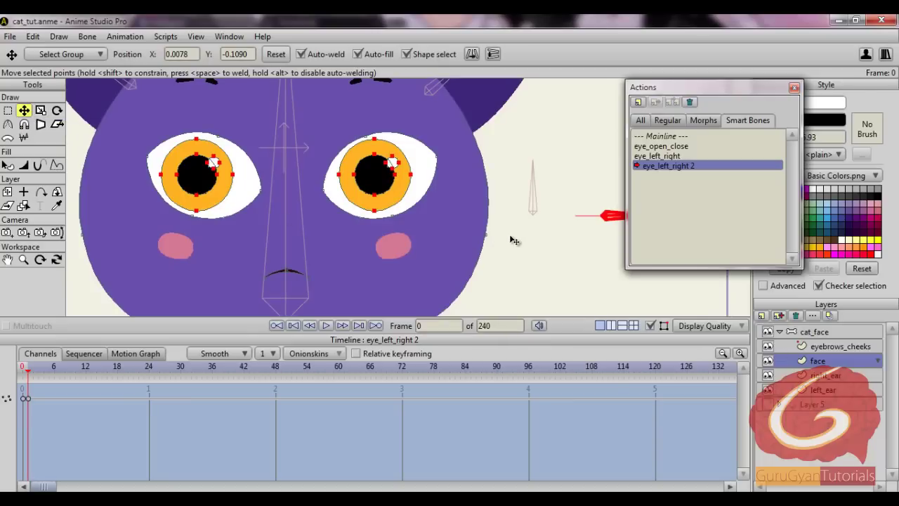
{"action": "left_click_drag", "start_coordinate": [514, 240], "coordinate": [551, 245]}
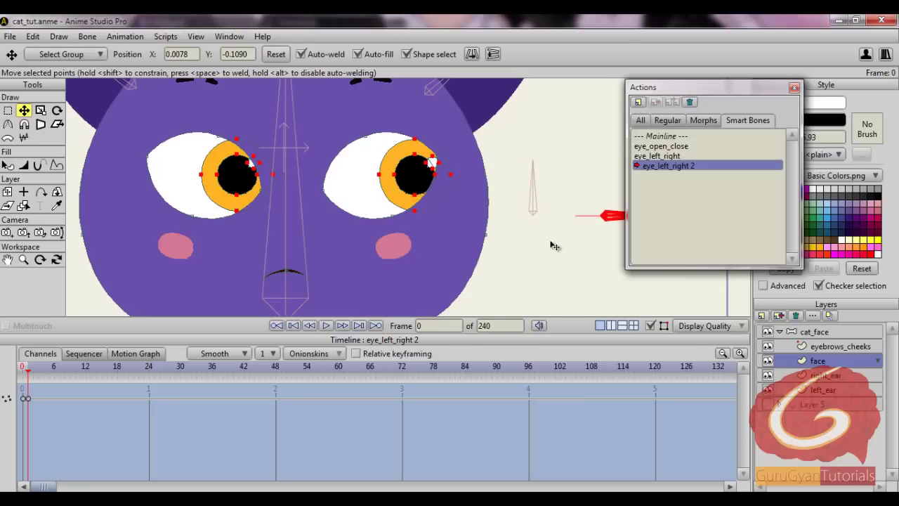
{"action": "left_click_drag", "start_coordinate": [555, 245], "coordinate": [555, 246]}
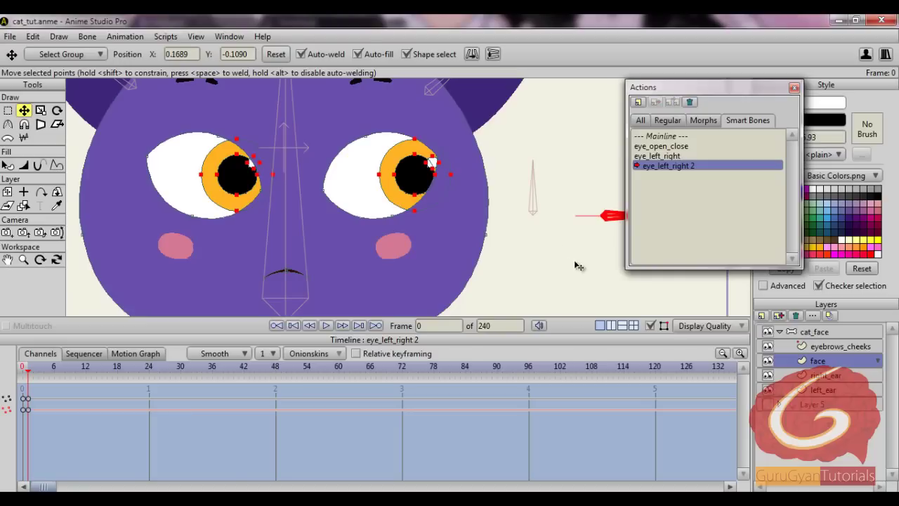
- Return to the Mainline and test the eye_left_right bone of cat_face by swinging it both ways with Manipulate Bones
{"action": "left_click", "coordinate": [659, 138]}
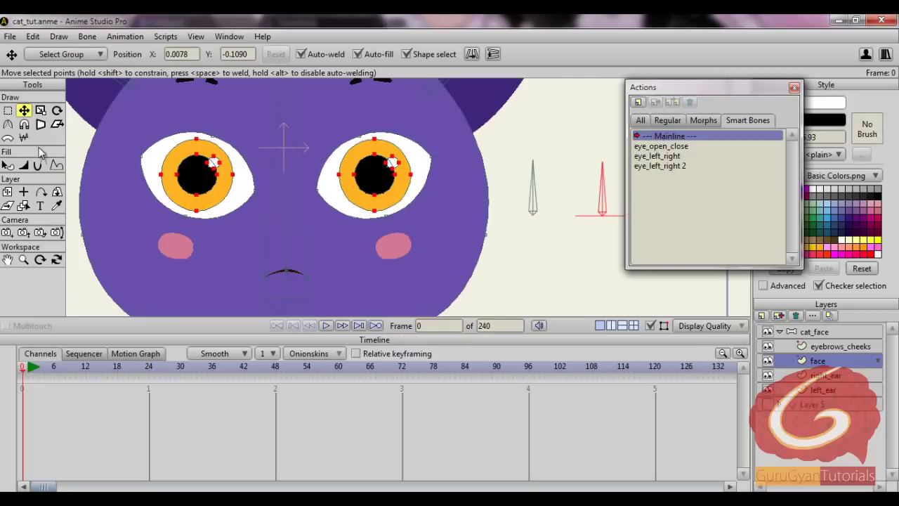
{"action": "left_click", "coordinate": [811, 333]}
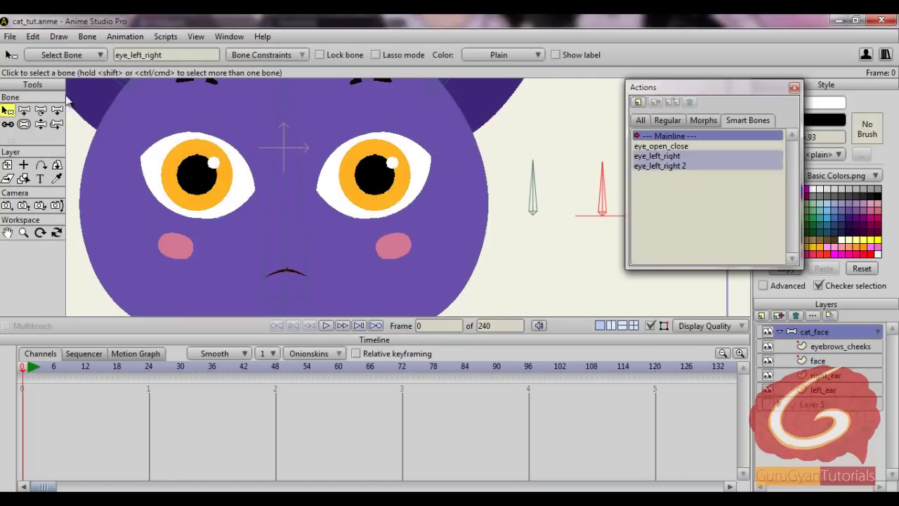
{"action": "left_click", "coordinate": [40, 125]}
{"action": "scroll", "coordinate": [478, 215], "scroll_direction": "down", "scroll_amount": 2}
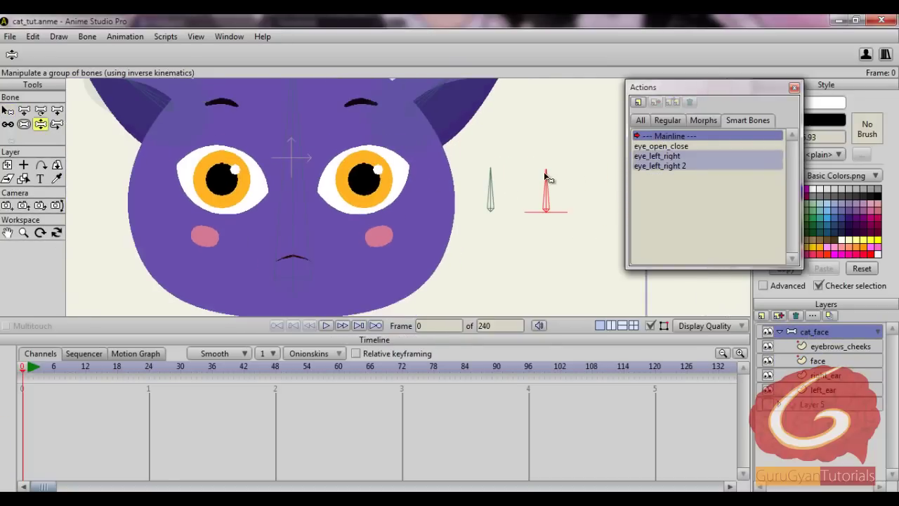
{"action": "left_click_drag", "start_coordinate": [547, 179], "coordinate": [334, 187]}
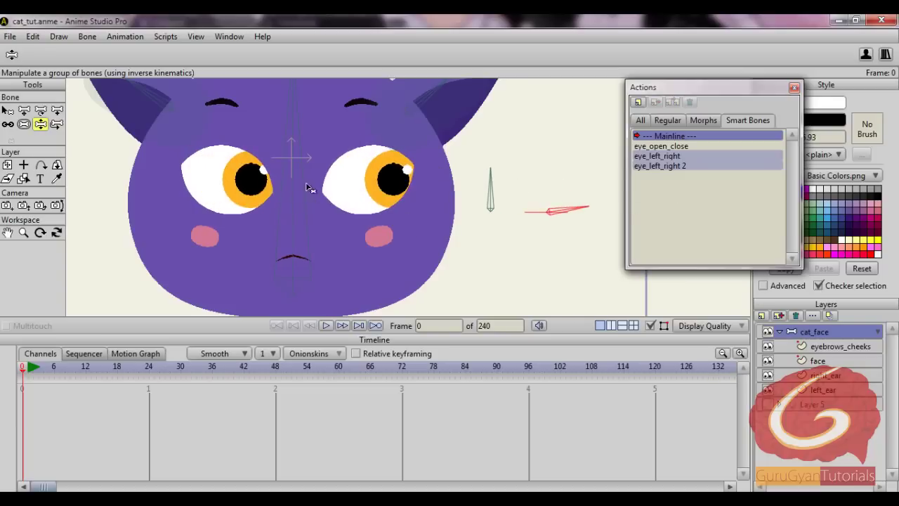
{"action": "mouse_move", "coordinate": [623, 251]}
{"action": "left_mouse_down"}
{"action": "mouse_move", "coordinate": [586, 209]}
{"action": "mouse_move", "coordinate": [441, 220]}
{"action": "mouse_move", "coordinate": [636, 242]}
{"action": "left_mouse_up"}
{"action": "left_click", "coordinate": [25, 366]}
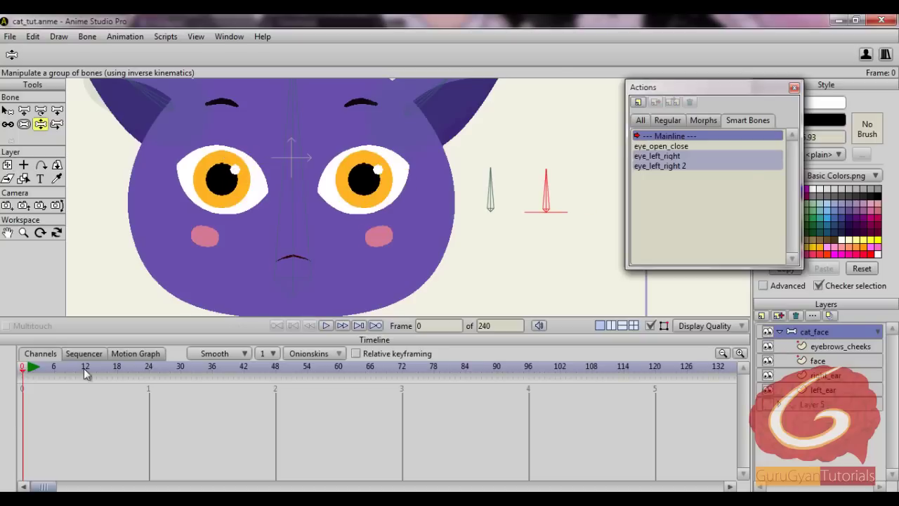
- Add a third upright control bone beside the eye_left_right bone, similar to it in length
{"action": "left_click_drag", "start_coordinate": [521, 251], "coordinate": [431, 253]}
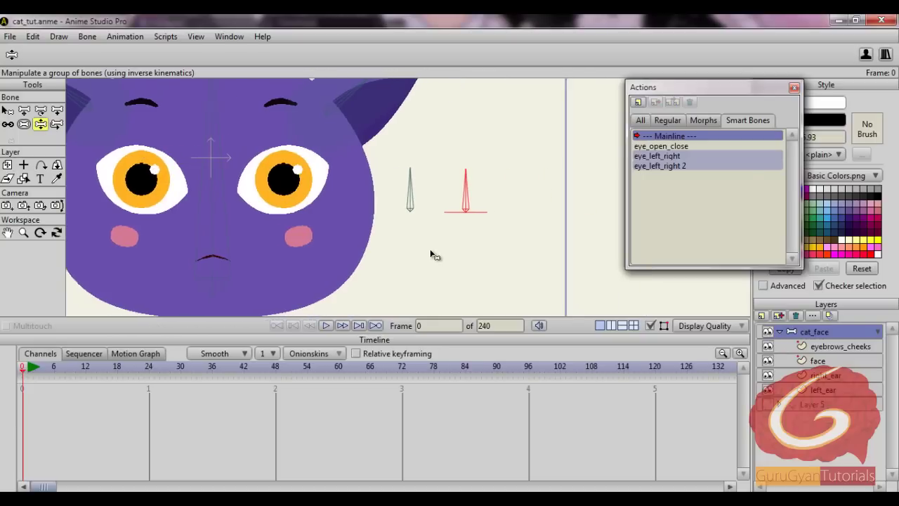
{"action": "left_click", "coordinate": [57, 110]}
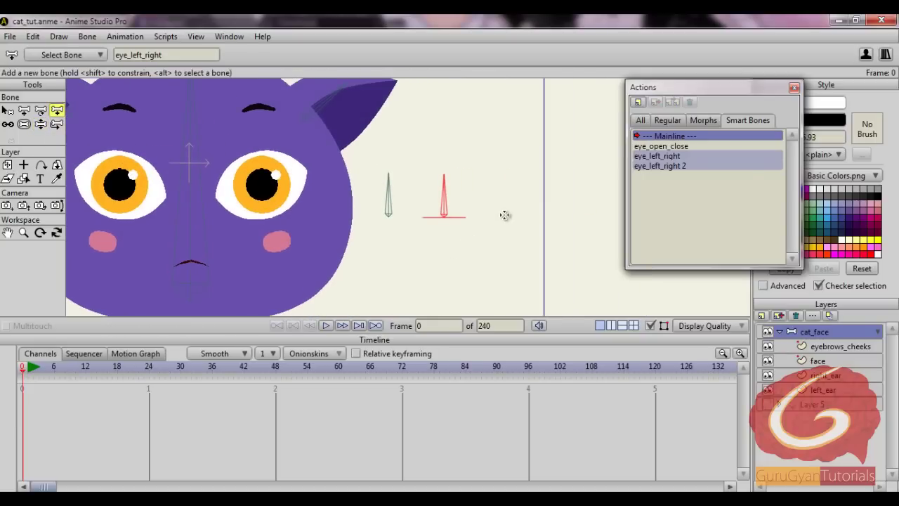
{"action": "left_click_drag", "start_coordinate": [504, 215], "coordinate": [503, 170]}
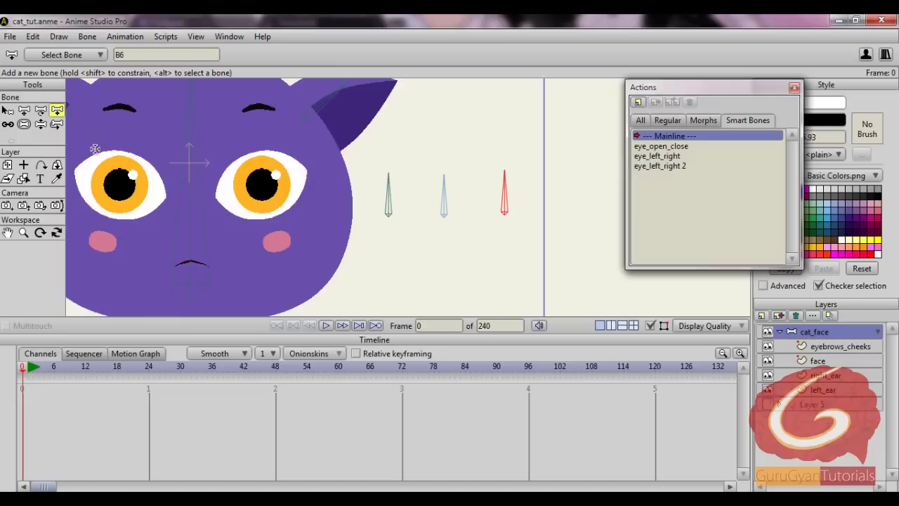
- Detach the new control bone from its parent and move it to about X 1.56, Y -0.28, level with the other control bones
{"action": "left_click", "coordinate": [7, 111]}
{"action": "left_click", "coordinate": [446, 253]}
{"action": "left_click", "coordinate": [5, 126]}
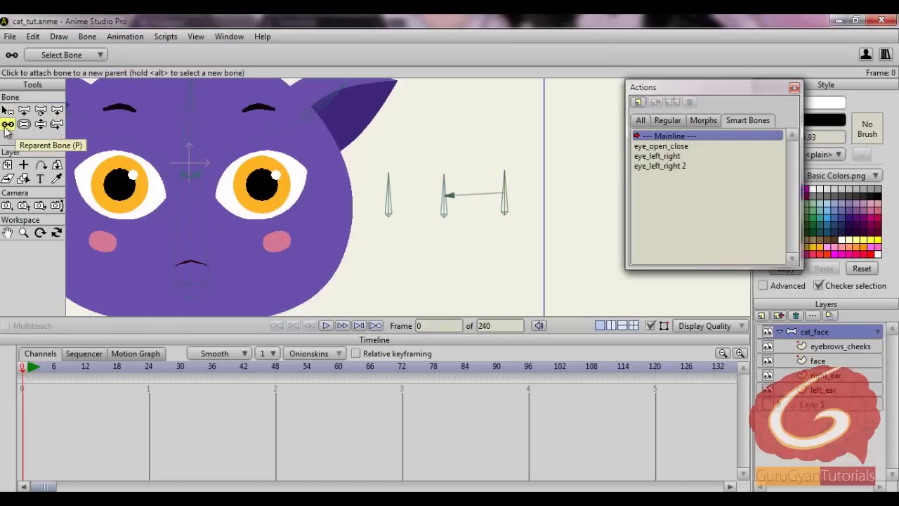
{"action": "left_click", "coordinate": [505, 211]}
{"action": "left_click", "coordinate": [477, 242]}
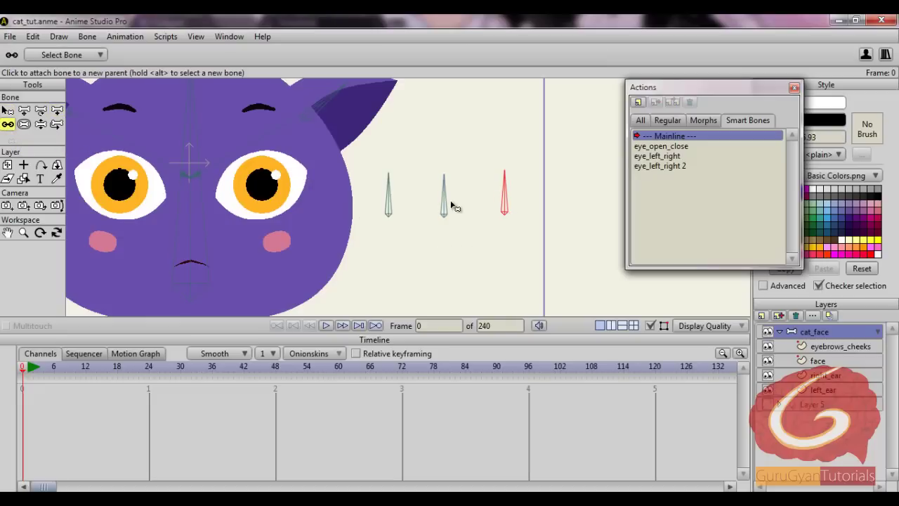
{"action": "key", "text": "t"}
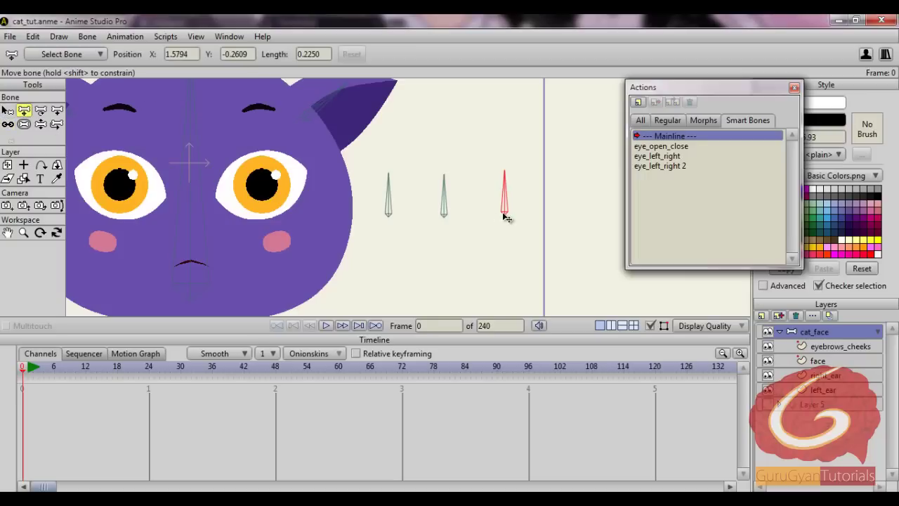
{"action": "left_click_drag", "start_coordinate": [506, 213], "coordinate": [504, 214]}
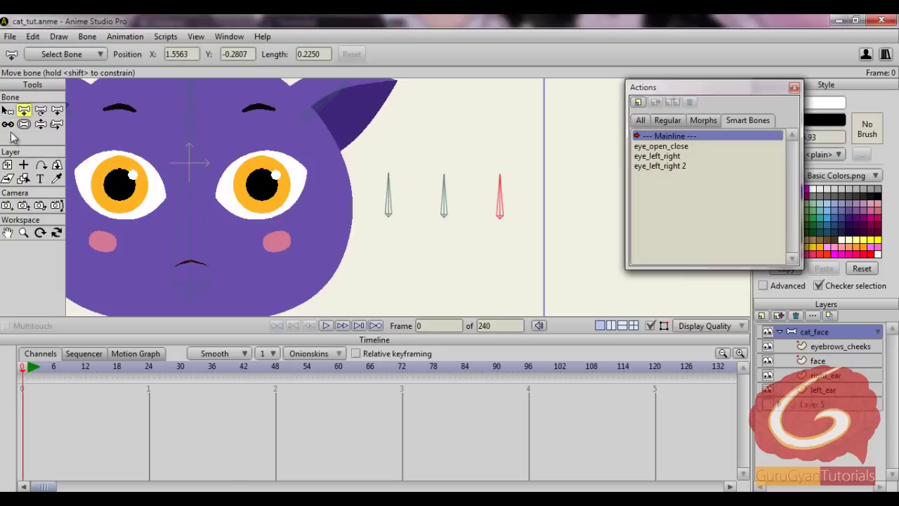
{"action": "left_click", "coordinate": [8, 125]}
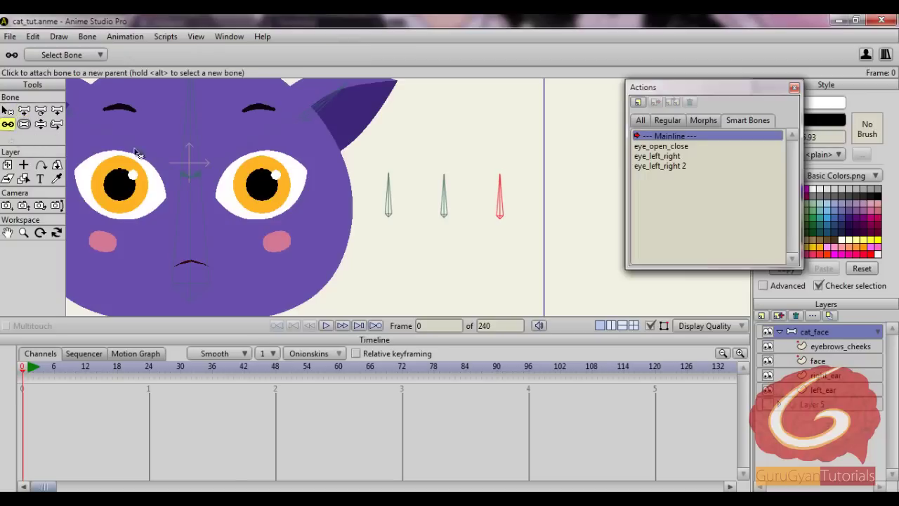
{"action": "left_click", "coordinate": [443, 212]}
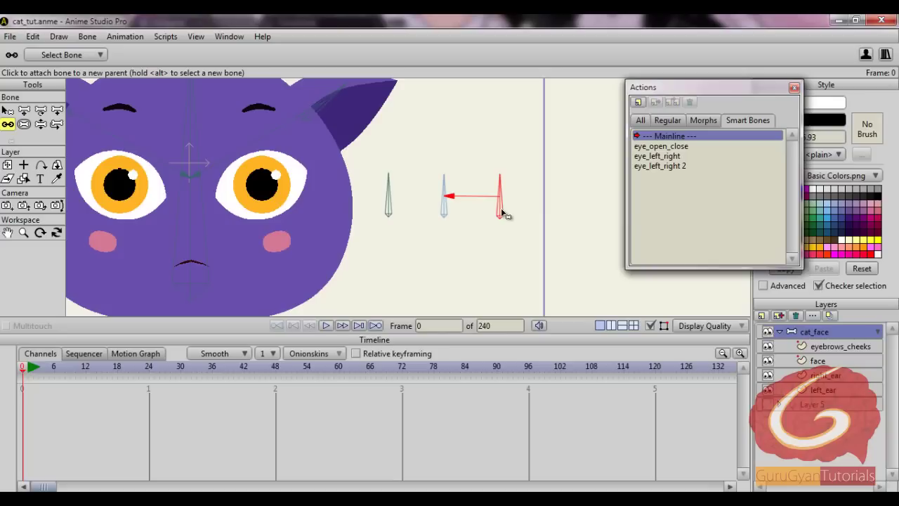
{"action": "left_click", "coordinate": [588, 217]}
- Select the new third control bone and rename it eyes_up_down
{"action": "left_click", "coordinate": [7, 110]}
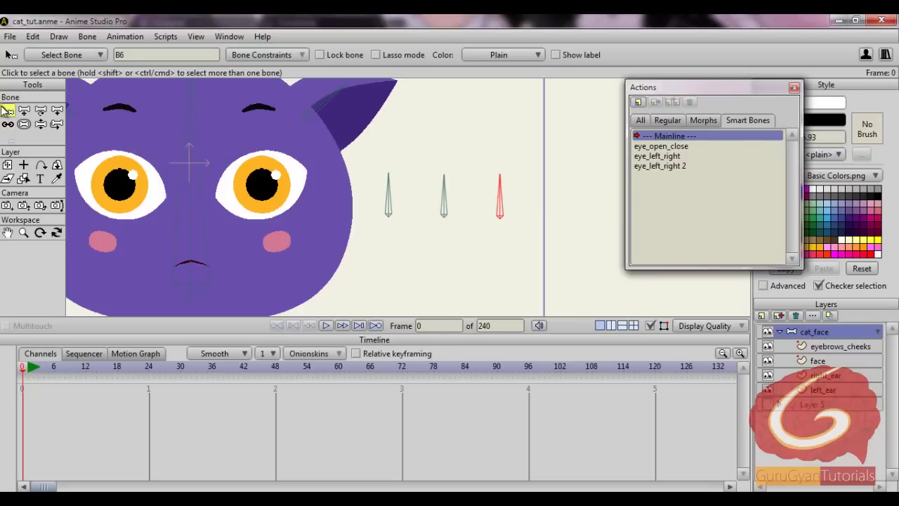
{"action": "left_click", "coordinate": [491, 224]}
{"action": "left_click", "coordinate": [499, 205]}
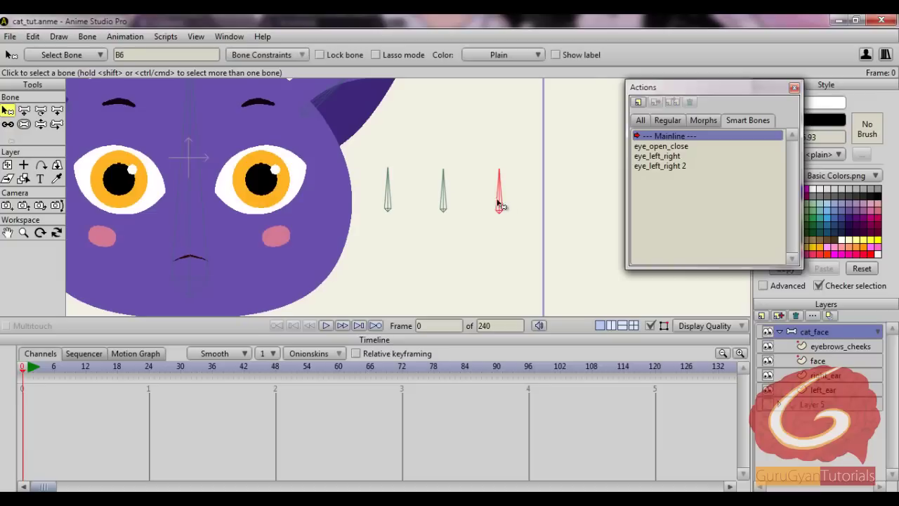
{"action": "double_click", "coordinate": [132, 56]}
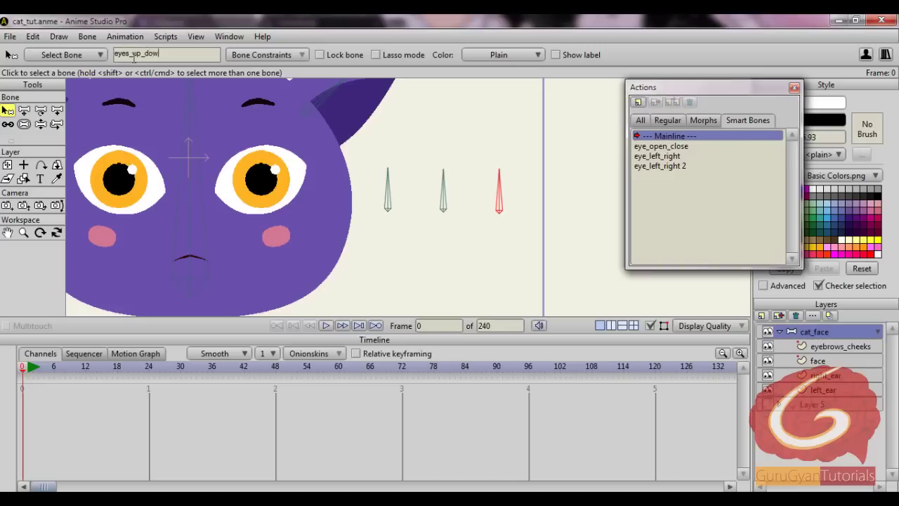
{"action": "key", "text": "Return"}
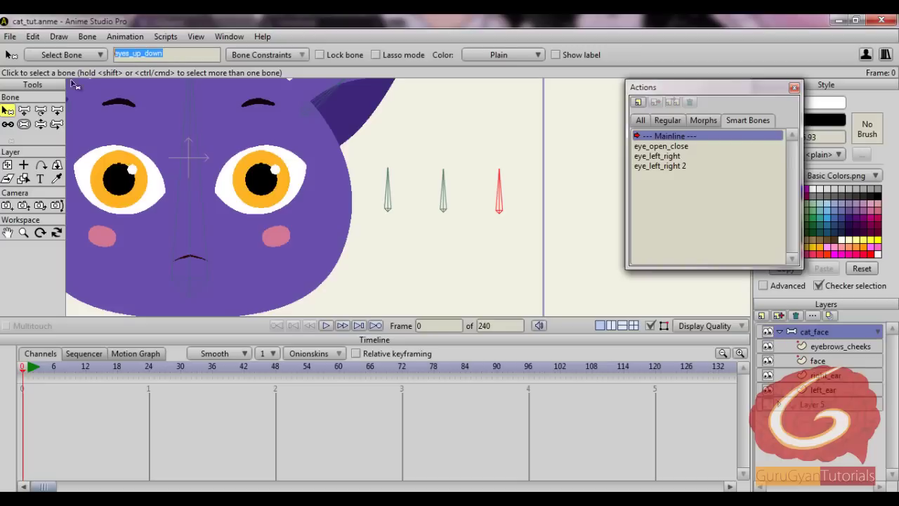
- Enable angle constraints on the eyes_up_down bone with a minimum of -90 and a maximum of 90 degrees
{"action": "left_click", "coordinate": [279, 57]}
{"action": "left_click", "coordinate": [236, 74]}
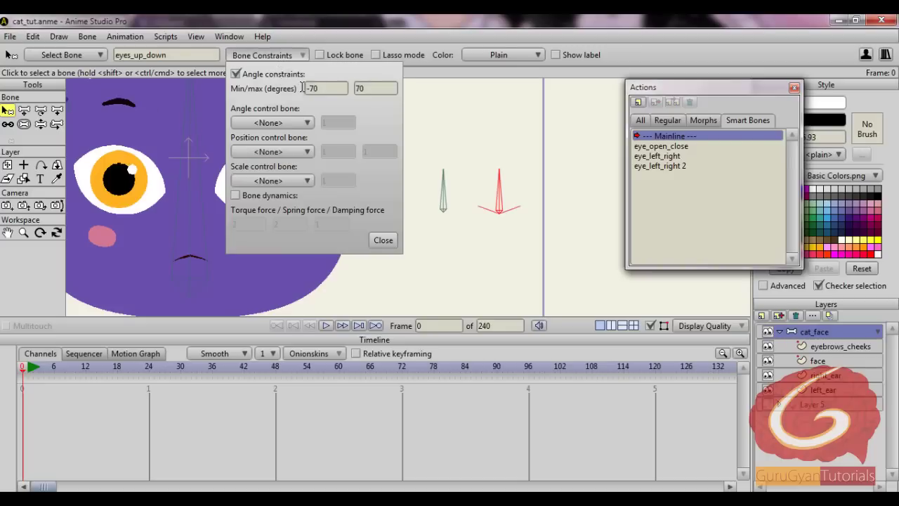
{"action": "left_click", "coordinate": [326, 88]}
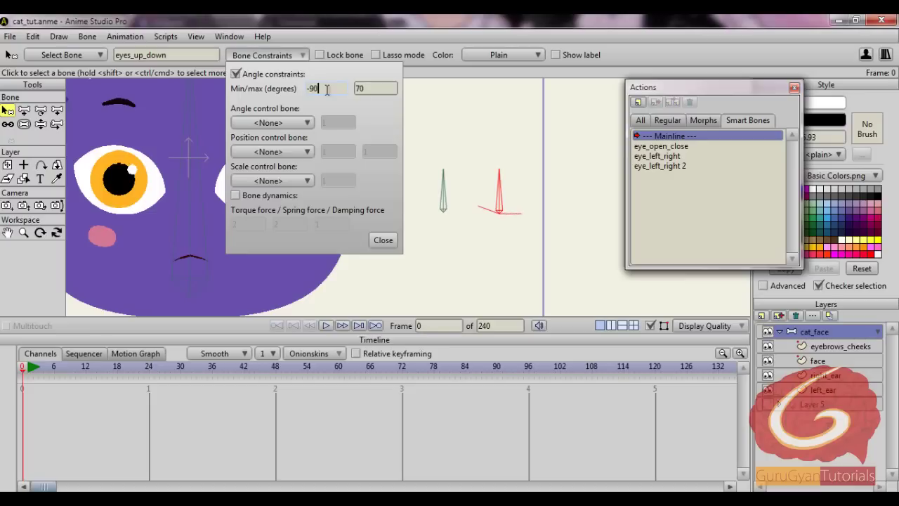
{"action": "key", "text": "BackSpace"}
{"action": "type", "text": "5"}
{"action": "left_click", "coordinate": [368, 90]}
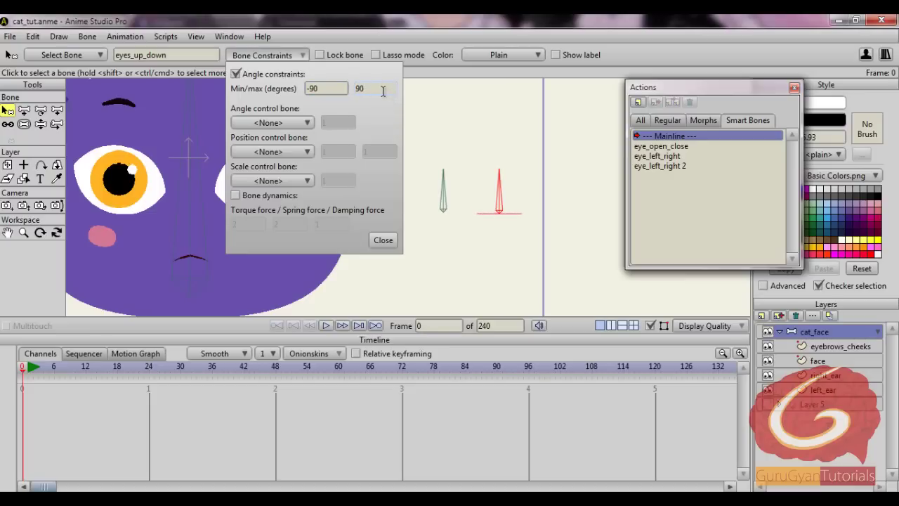
{"action": "left_click", "coordinate": [382, 240]}
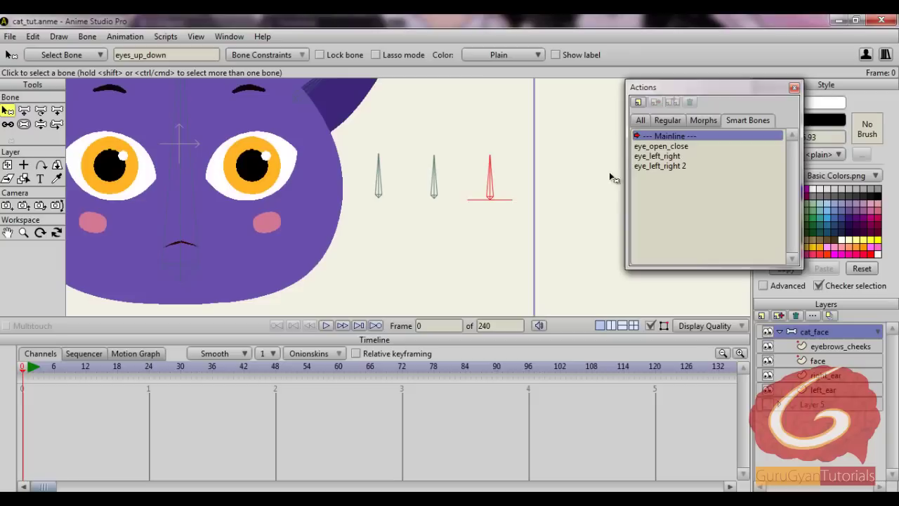
- Create a new smart bone action named eyes_up_down
{"action": "left_click", "coordinate": [639, 103]}
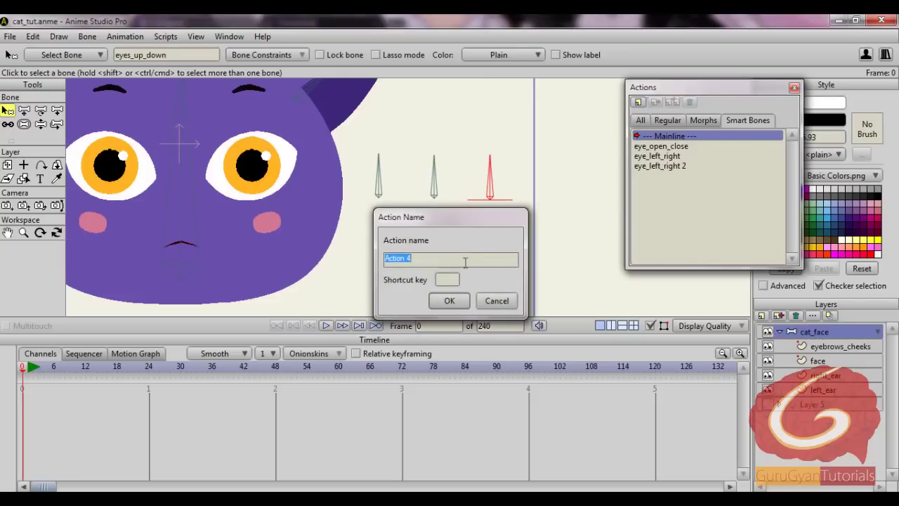
{"action": "type", "text": "eyes_up_down"}
{"action": "left_click", "coordinate": [452, 299]}
- Try to rotate the eyes_up_down bone to the horizontal inside its action and undo the rotation
{"action": "left_click", "coordinate": [41, 113]}
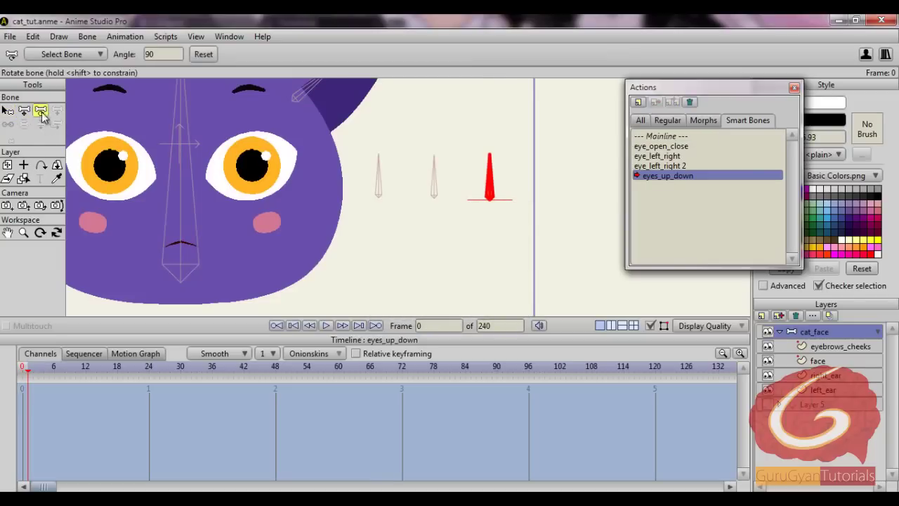
{"action": "left_click_drag", "start_coordinate": [495, 167], "coordinate": [524, 115]}
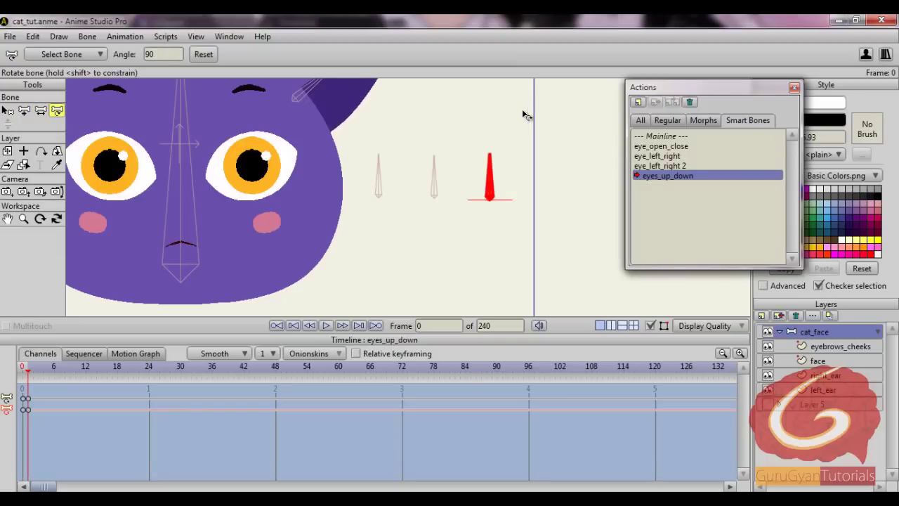
{"action": "scroll", "coordinate": [490, 140], "scroll_direction": "down", "scroll_amount": 2}
{"action": "left_click_drag", "start_coordinate": [502, 245], "coordinate": [449, 295]}
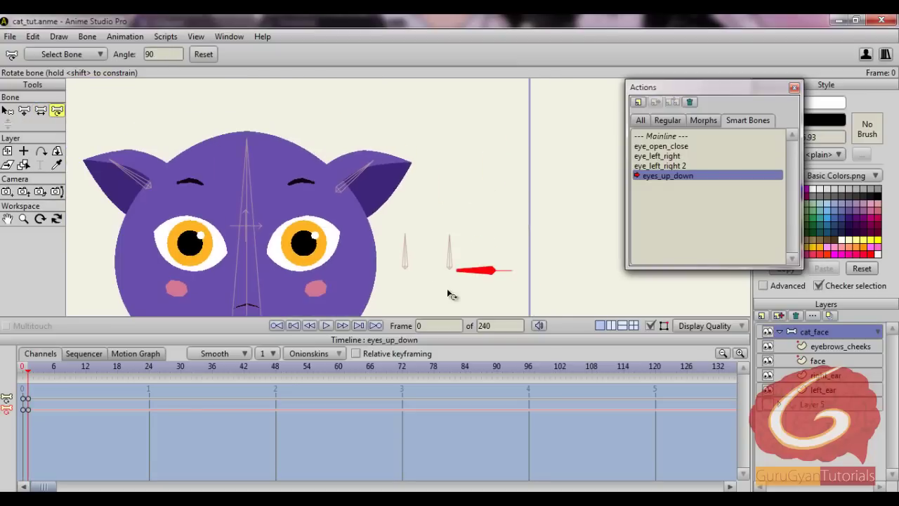
{"action": "key", "text": "ctrl+z"}
{"action": "left_click_drag", "start_coordinate": [520, 239], "coordinate": [505, 180]}
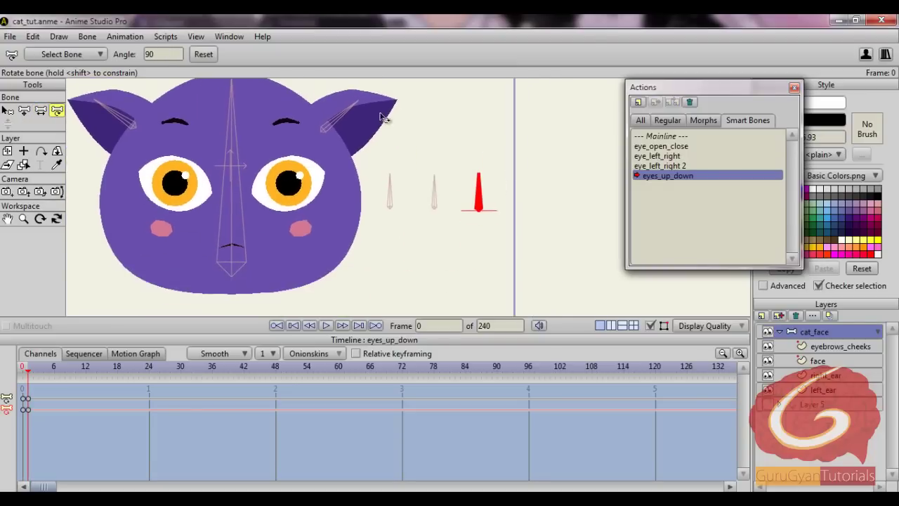
- Return to the Mainline and check the eyes_up_down bone with the Bone Strength and Manipulate Bones tools
{"action": "left_click", "coordinate": [660, 136]}
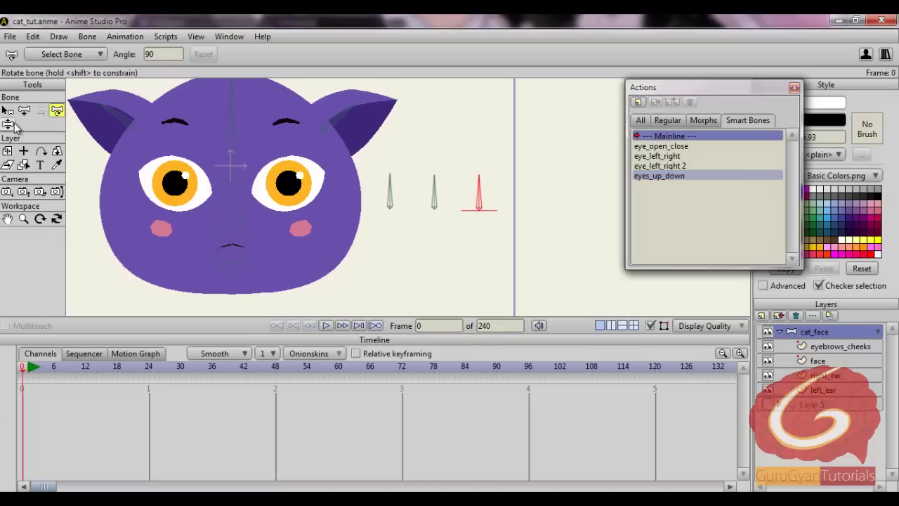
{"action": "left_click", "coordinate": [9, 124]}
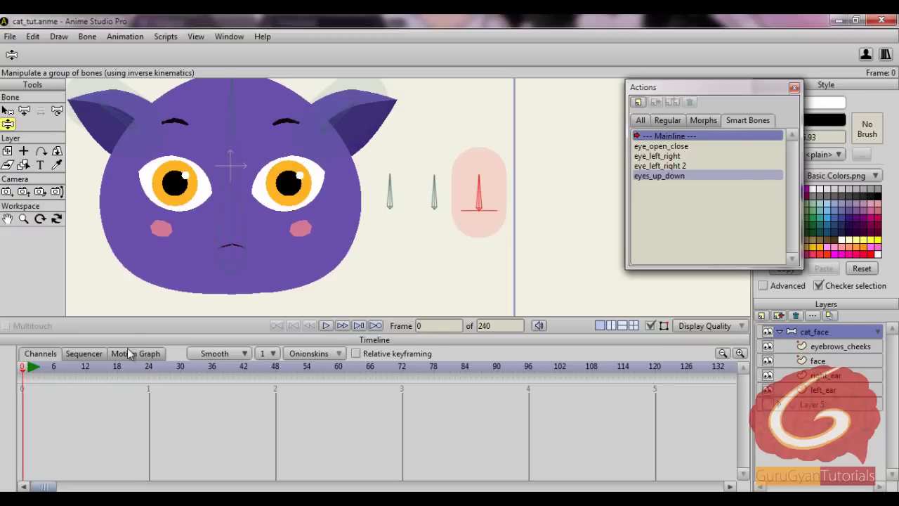
{"action": "left_click_drag", "start_coordinate": [30, 367], "coordinate": [19, 369]}
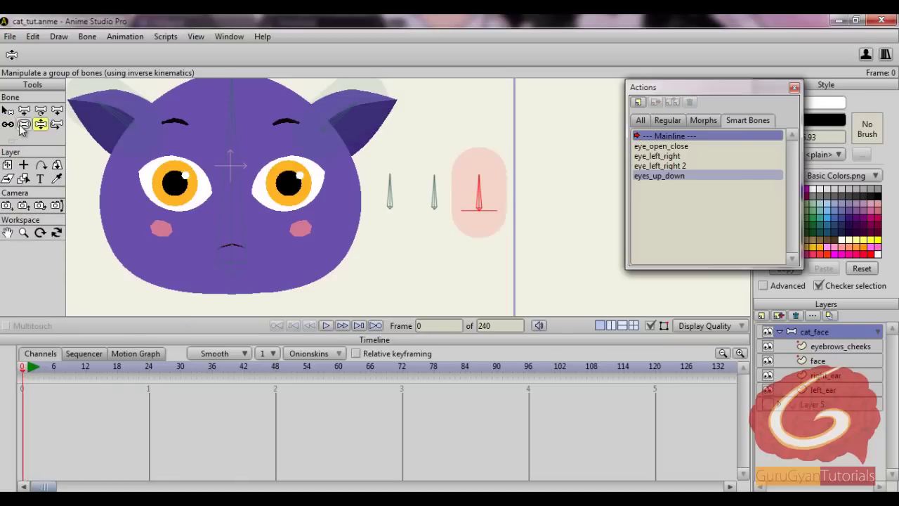
{"action": "left_click", "coordinate": [22, 126]}
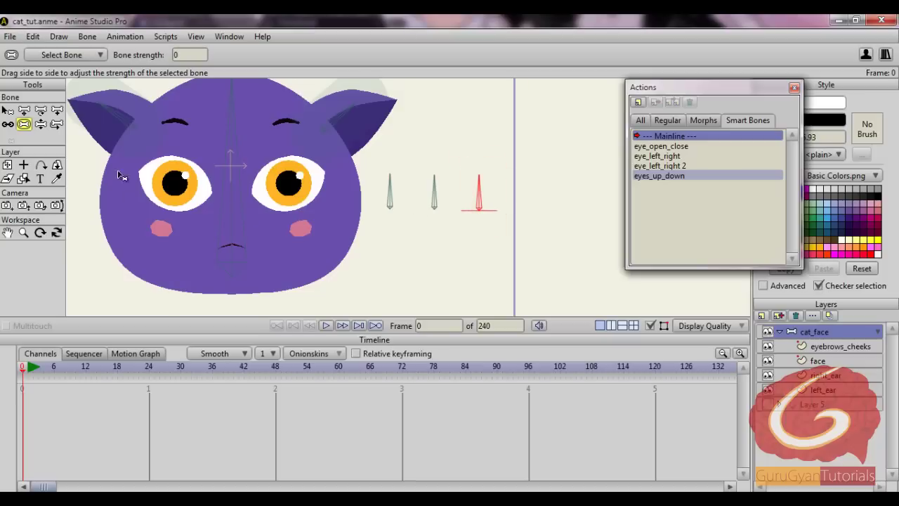
{"action": "left_click", "coordinate": [44, 127]}
{"action": "left_click_drag", "start_coordinate": [480, 174], "coordinate": [492, 155]}
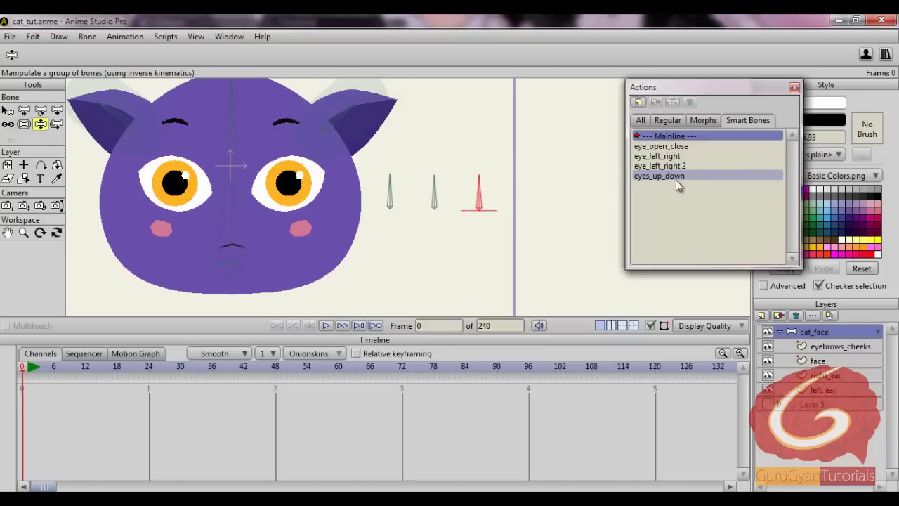
- Open the eyes_up_down action at frame 1 and rotate the eyes_up_down bone to 180 degrees
{"action": "double_click", "coordinate": [657, 179]}
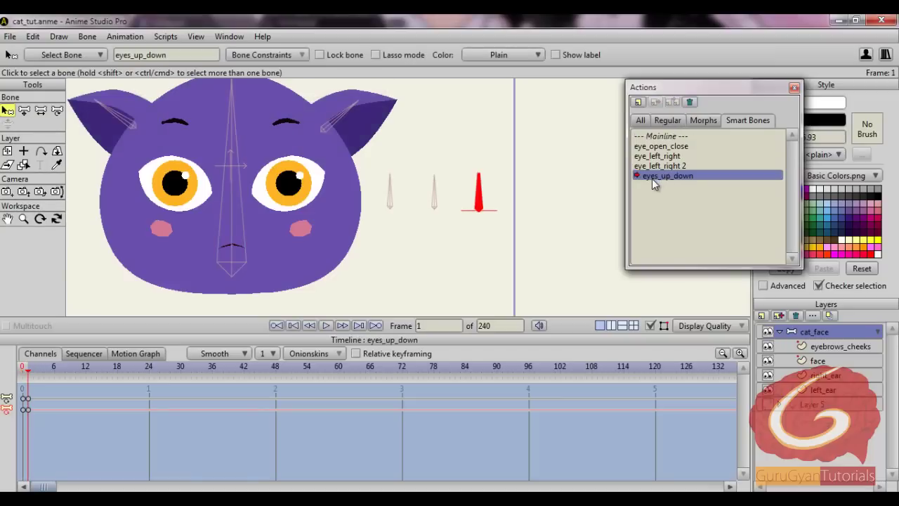
{"action": "key", "text": "r"}
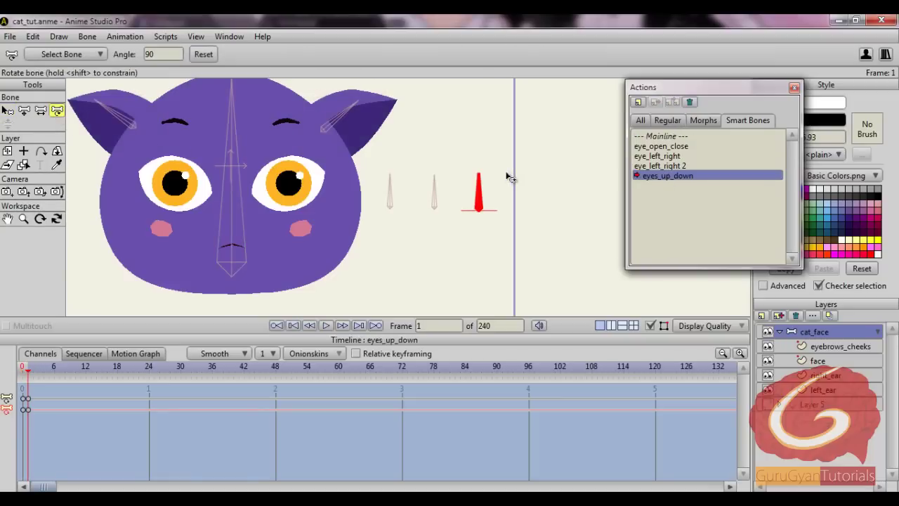
{"action": "left_click_drag", "start_coordinate": [485, 182], "coordinate": [396, 244]}
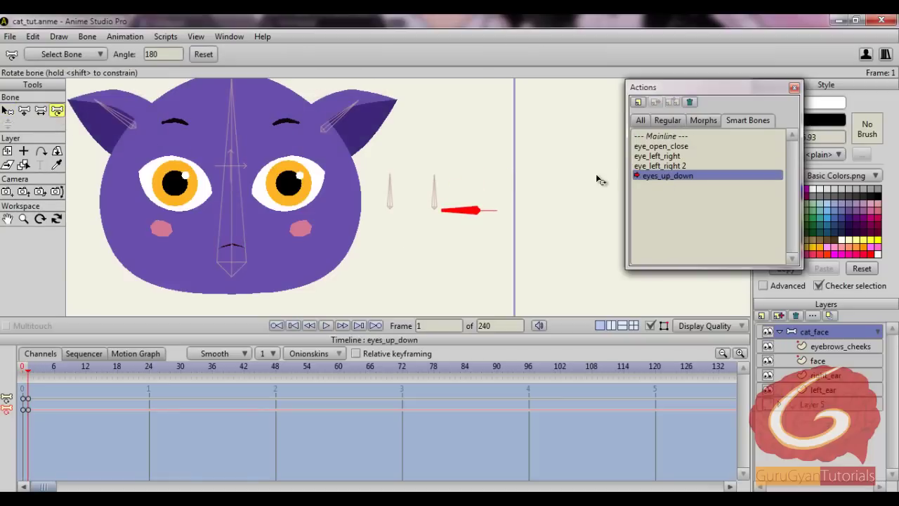
- On the face layer, move the iris, pupil and highlight points of both eyes straight up to about Y 0.086
{"action": "left_click", "coordinate": [817, 361]}
{"action": "scroll", "coordinate": [125, 158], "scroll_direction": "up", "scroll_amount": 4}
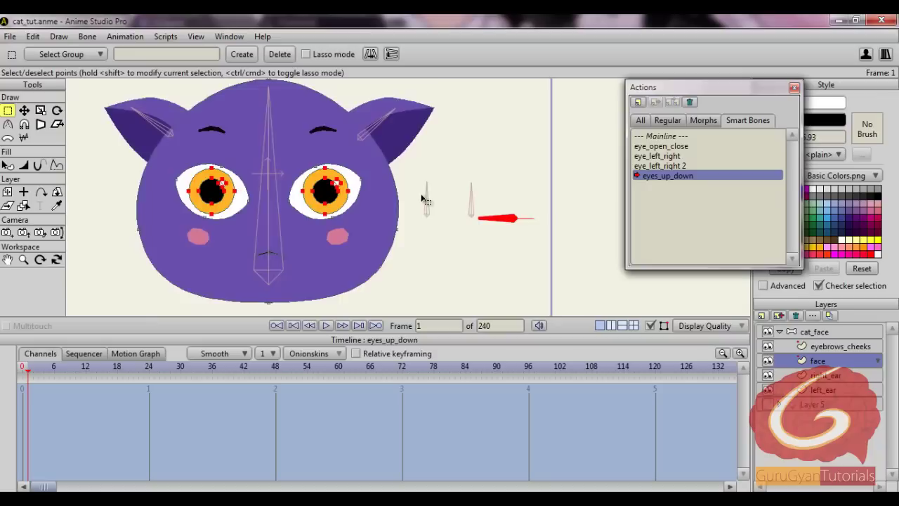
{"action": "key", "text": "t"}
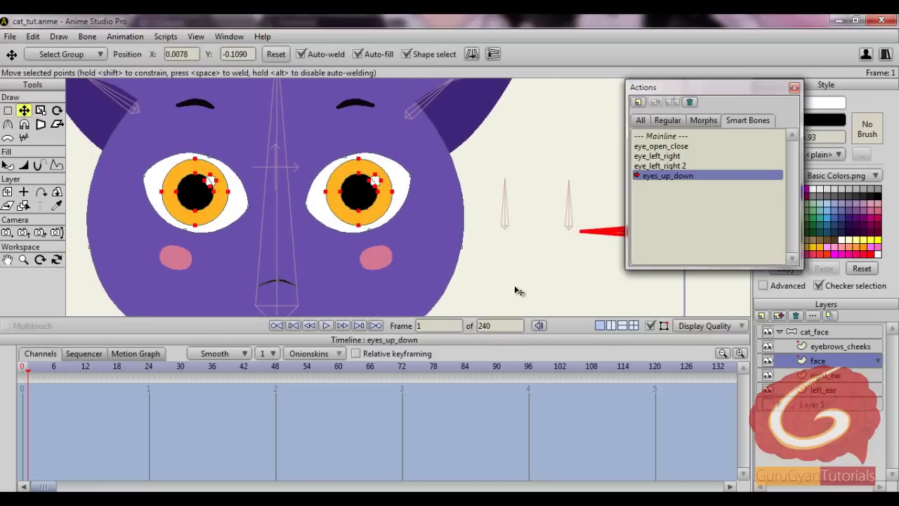
{"action": "left_click_drag", "start_coordinate": [517, 291], "coordinate": [504, 238]}
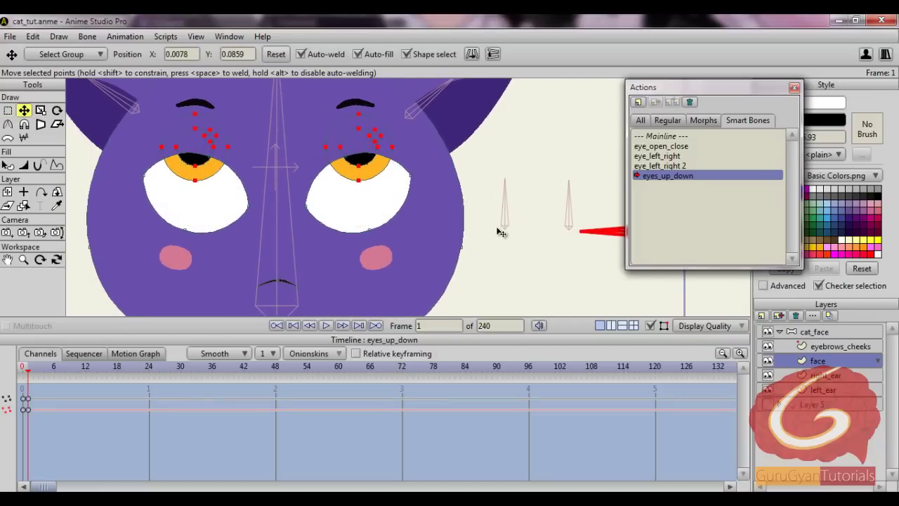
- Select only the highlight points of both eyes and move them down over the uncovered part of the pupils
{"action": "left_click_drag", "start_coordinate": [365, 161], "coordinate": [401, 168]}
{"action": "scroll", "coordinate": [417, 175], "scroll_direction": "up", "scroll_amount": 1}
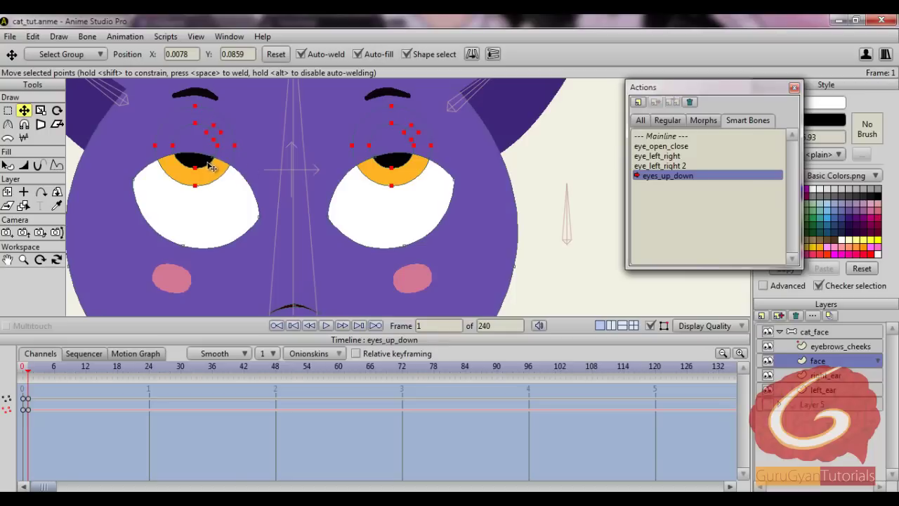
{"action": "left_click", "coordinate": [7, 111]}
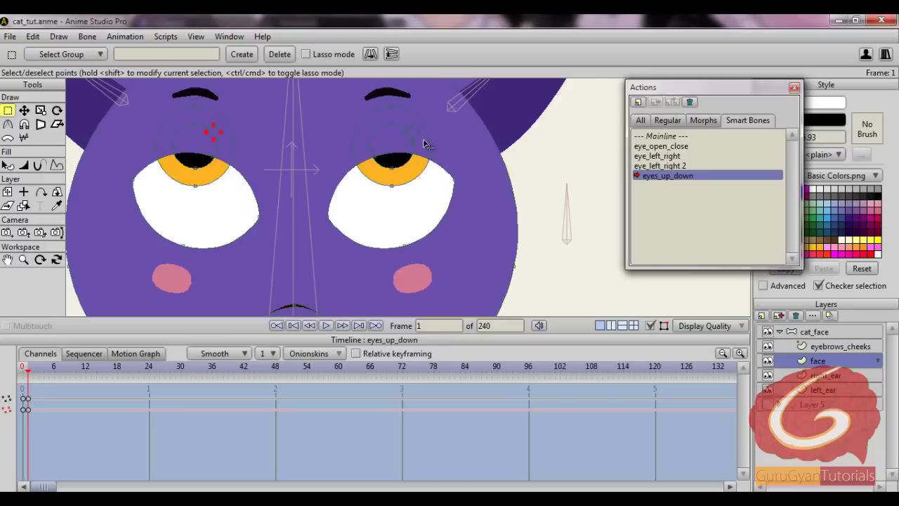
{"action": "left_click", "coordinate": [24, 110]}
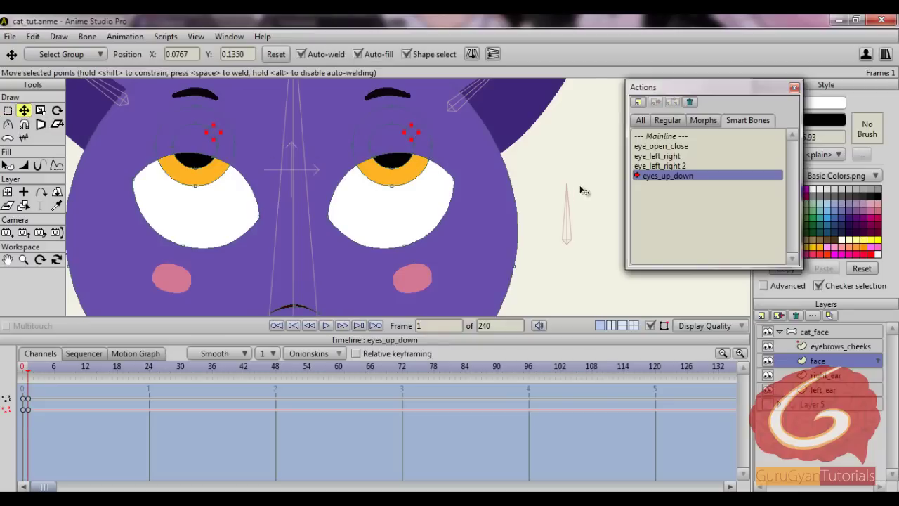
{"action": "left_click_drag", "start_coordinate": [569, 150], "coordinate": [570, 171]}
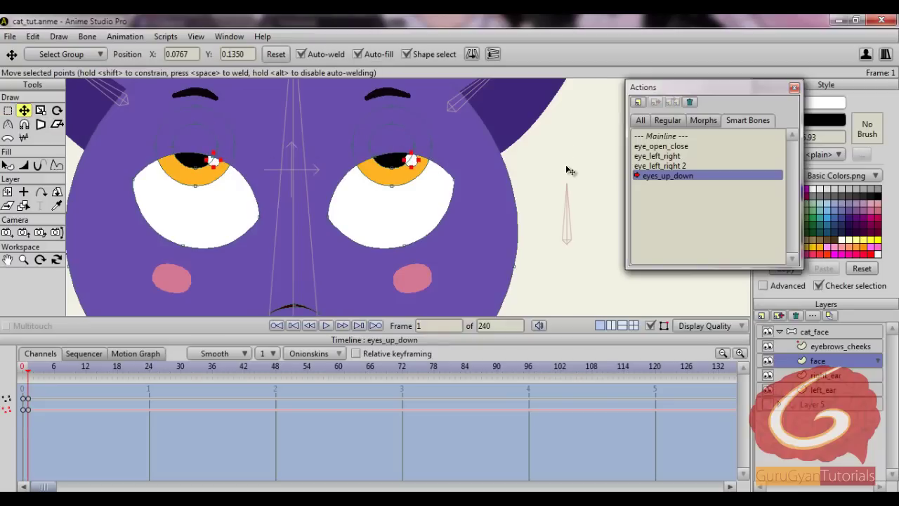
- Select the eye-white outline points of both eyes and move them up slightly to about Y -0.095
{"action": "left_click", "coordinate": [8, 111]}
{"action": "left_click", "coordinate": [205, 249], "text": "shift"}
{"action": "left_click", "coordinate": [25, 111]}
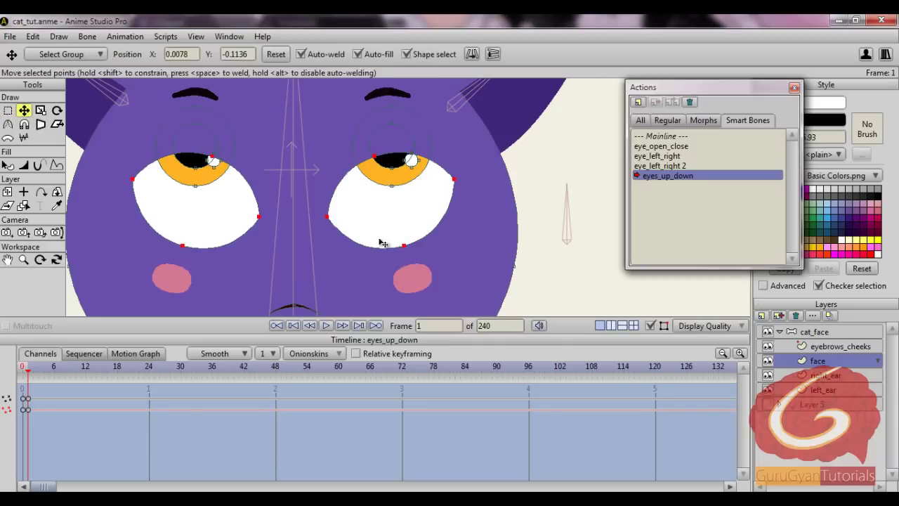
{"action": "left_click_drag", "start_coordinate": [595, 267], "coordinate": [594, 261]}
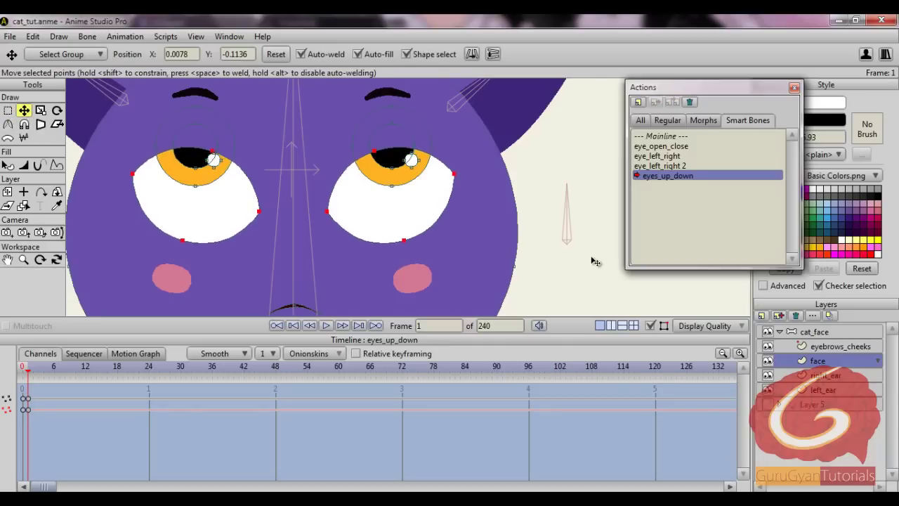
{"action": "scroll", "coordinate": [576, 263], "scroll_direction": "down", "scroll_amount": 5}
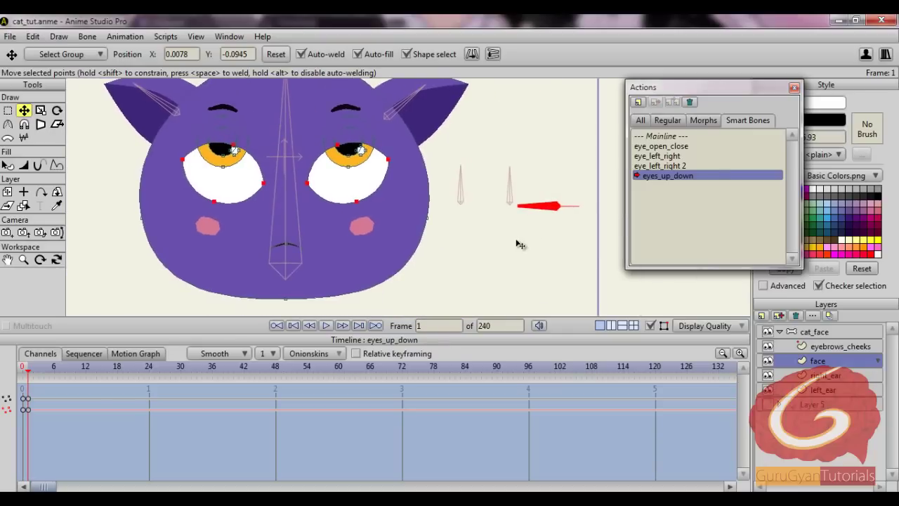
- Return to the mainline, create the cat_face action eyes_up_down 2, and rotate the eyes_up_down bone to 0 degrees
{"action": "double_click", "coordinate": [664, 137]}
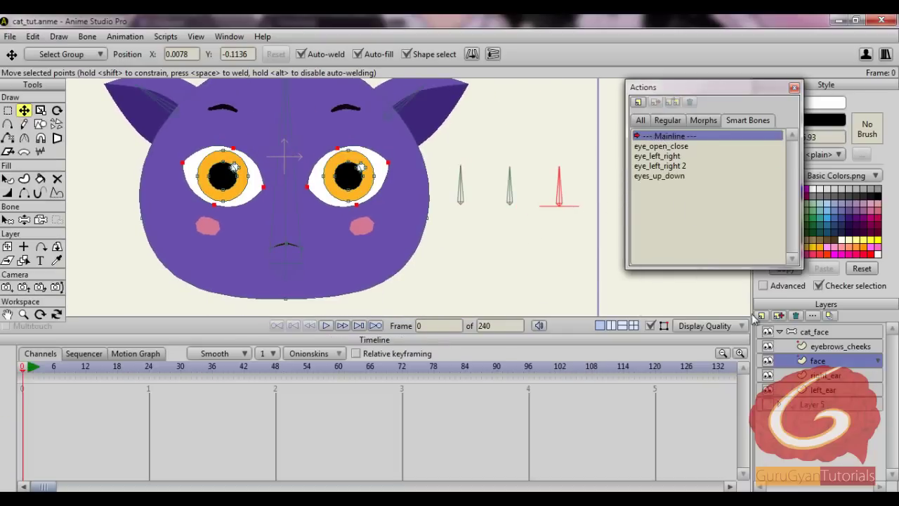
{"action": "left_click", "coordinate": [814, 338]}
{"action": "left_click", "coordinate": [639, 102]}
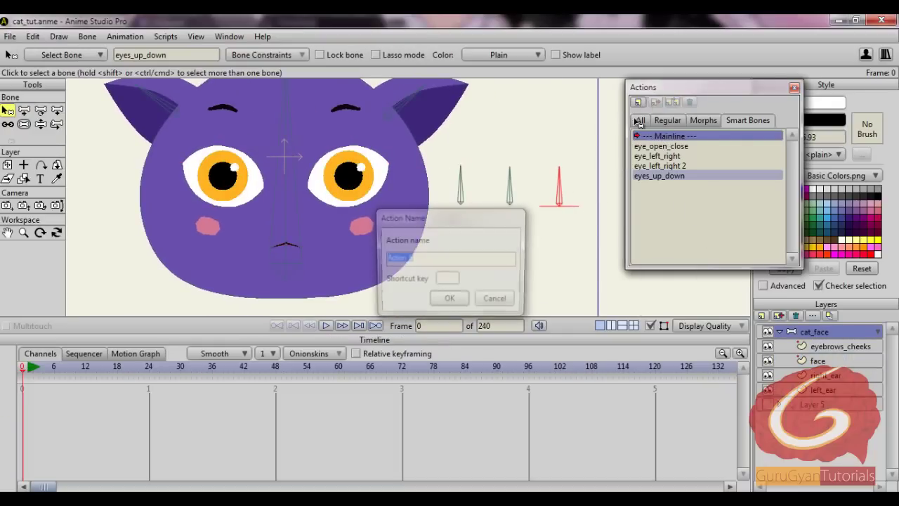
{"action": "type", "text": "eyes_up_down"}
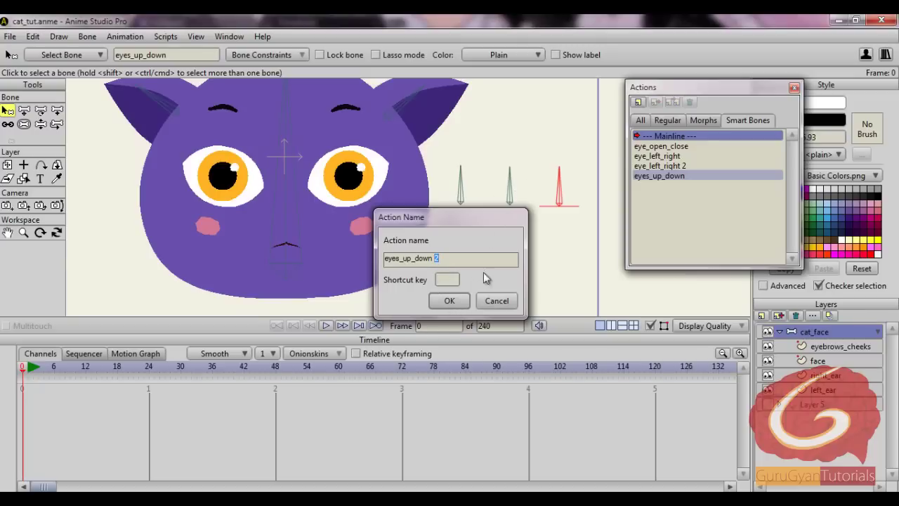
{"action": "left_click", "coordinate": [450, 299]}
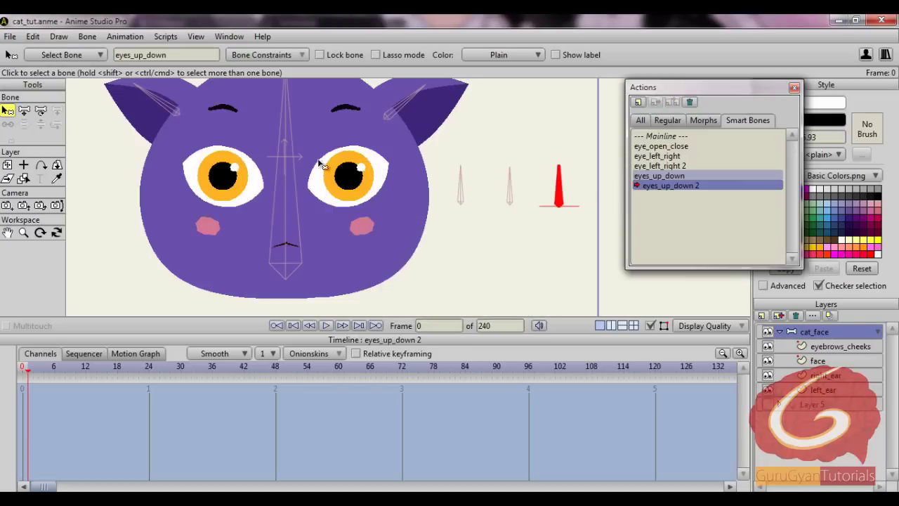
{"action": "left_click", "coordinate": [40, 111]}
{"action": "left_click_drag", "start_coordinate": [566, 175], "coordinate": [624, 242]}
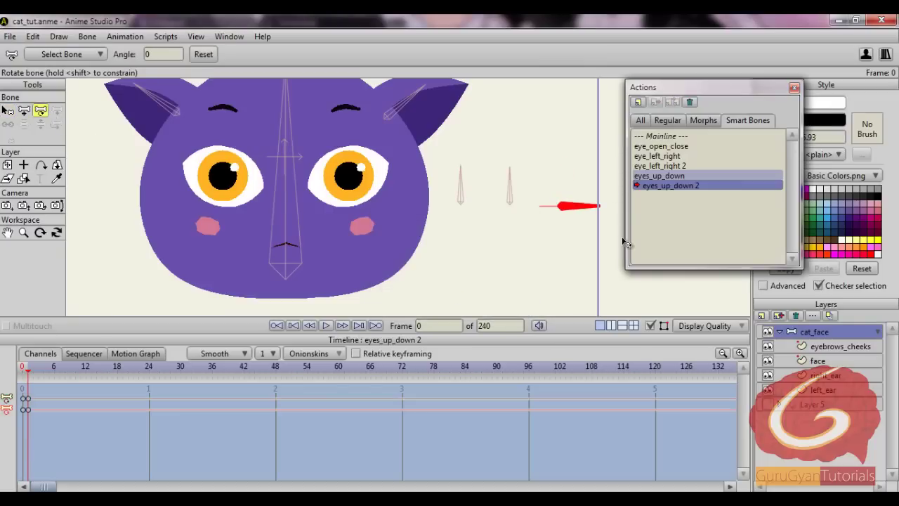
- On the face layer, move the eye-white outline points of both eyes down to about Y -0.138
{"action": "left_click", "coordinate": [827, 360]}
{"action": "left_click_drag", "start_coordinate": [367, 235], "coordinate": [396, 243]}
{"action": "scroll", "coordinate": [396, 243], "scroll_direction": "up", "scroll_amount": 1}
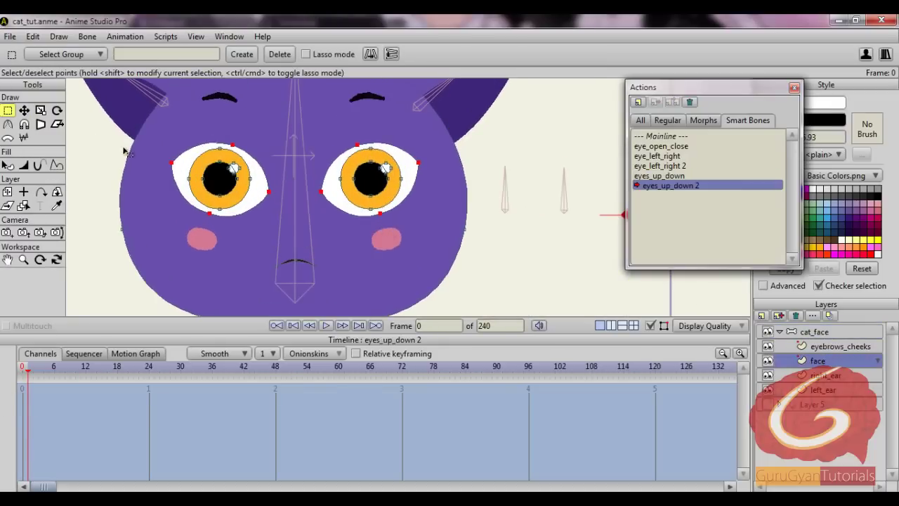
{"action": "left_click", "coordinate": [24, 111]}
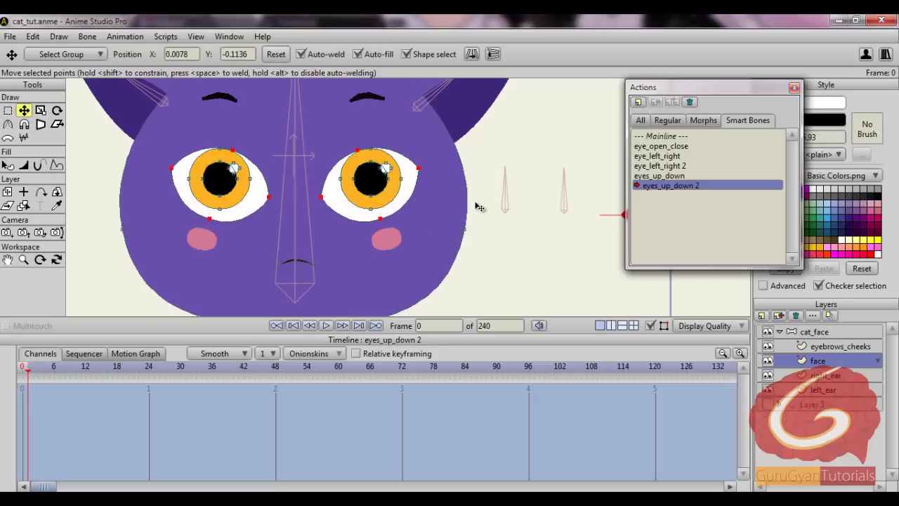
{"action": "key", "text": "Down"}
{"action": "key", "text": "Down"}
{"action": "key", "text": "Down"}
{"action": "key", "text": "Down"}
{"action": "key", "text": "Down"}
{"action": "key", "text": "Down"}
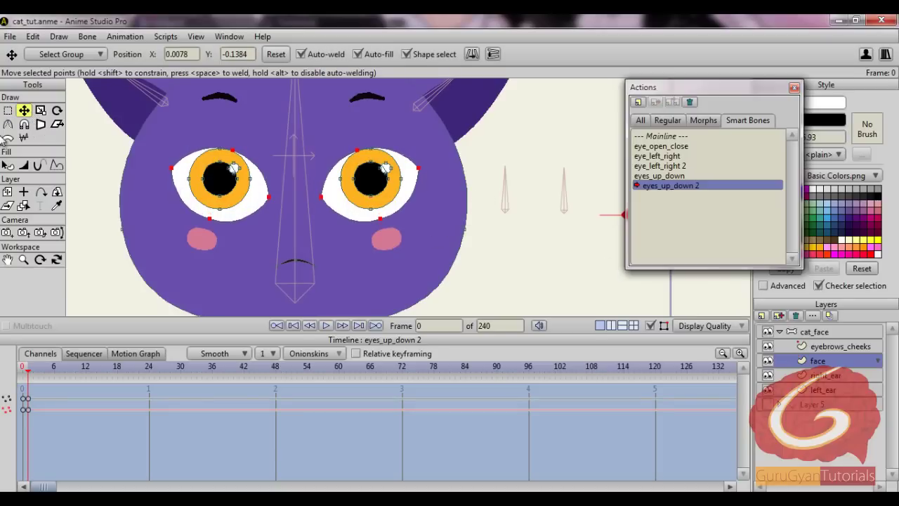
- Select the iris, pupil and highlight points of both eyes and move them straight down to about Y -0.336
{"action": "left_click", "coordinate": [7, 110]}
{"action": "scroll", "coordinate": [282, 186], "scroll_direction": "up", "scroll_amount": 3}
{"action": "left_click", "coordinate": [173, 182]}
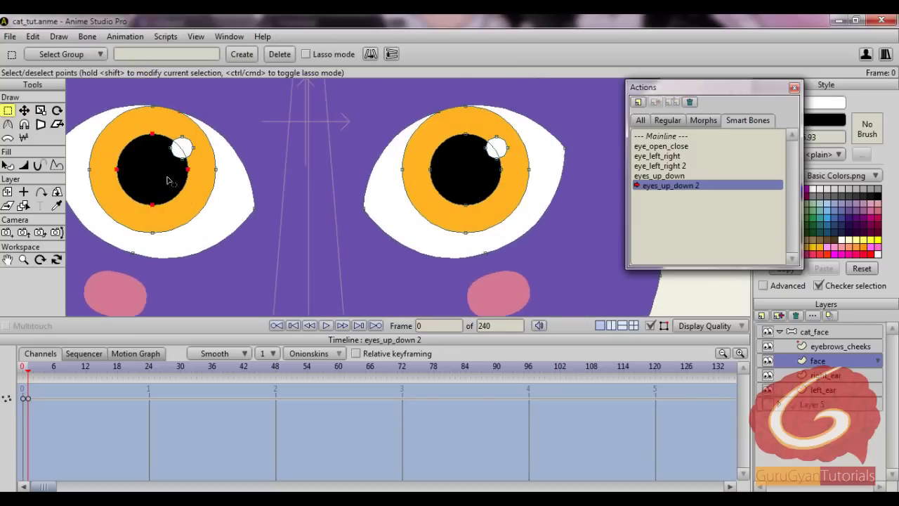
{"action": "left_click", "coordinate": [443, 210], "text": "shift"}
{"action": "left_click", "coordinate": [24, 111]}
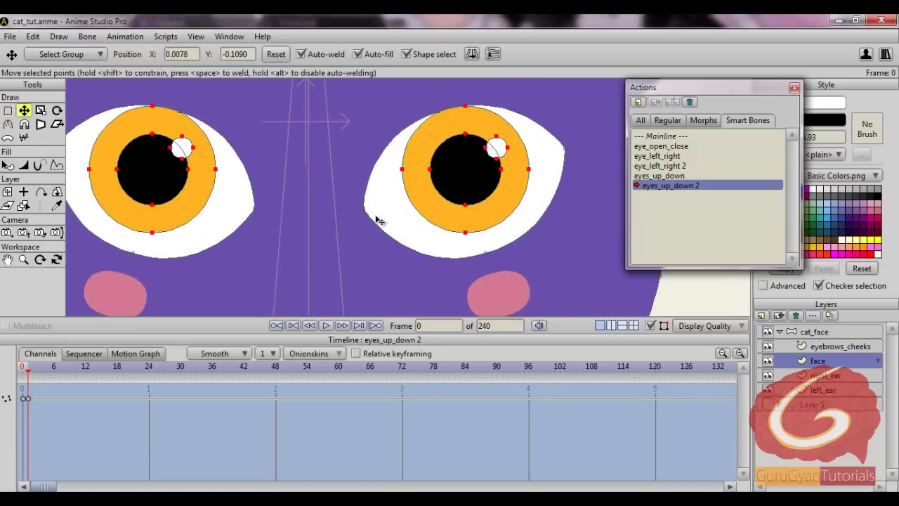
{"action": "scroll", "coordinate": [375, 215], "scroll_direction": "down", "scroll_amount": 3}
{"action": "left_click_drag", "start_coordinate": [541, 232], "coordinate": [537, 272]}
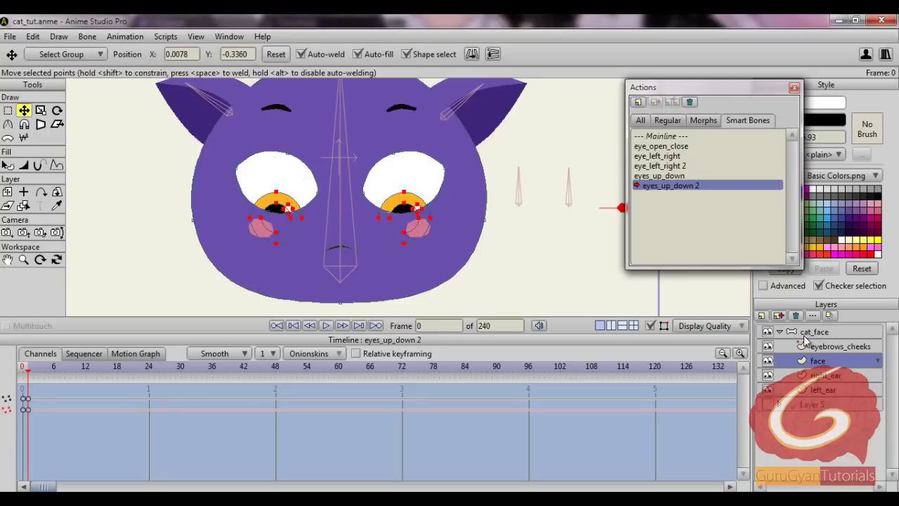
- Return to the mainline and test the eyes_up_down bone on the cat_face layer with Manipulate Bones
{"action": "double_click", "coordinate": [665, 136]}
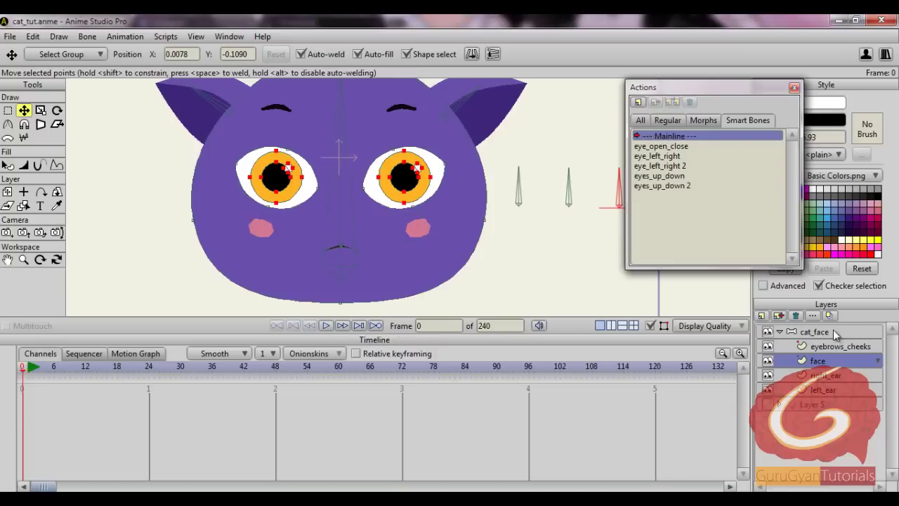
{"action": "left_click", "coordinate": [815, 331]}
{"action": "left_click", "coordinate": [40, 125]}
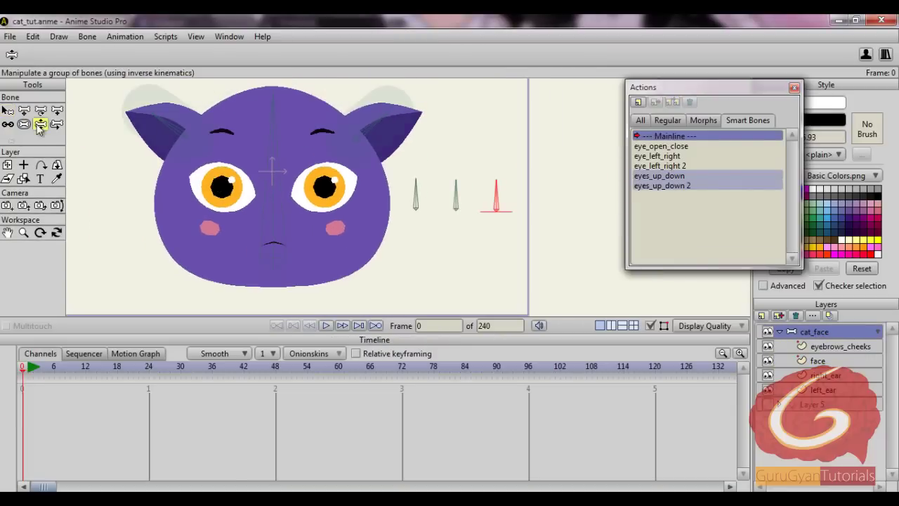
{"action": "scroll", "coordinate": [442, 169], "scroll_direction": "up", "scroll_amount": 2}
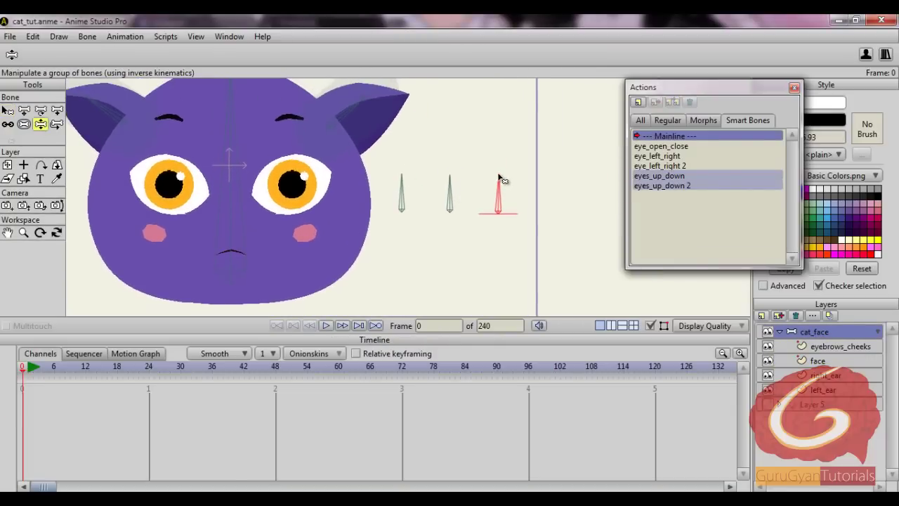
{"action": "left_click_drag", "start_coordinate": [498, 177], "coordinate": [549, 151]}
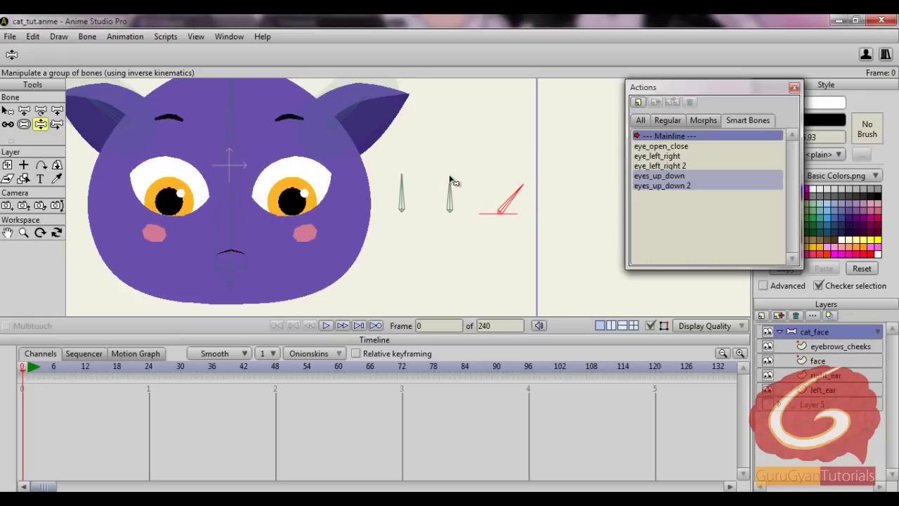
- Swing the eye_left_right and eyes_up_down bones together to test the combined diagonal gaze directions
{"action": "left_click_drag", "start_coordinate": [451, 181], "coordinate": [401, 234]}
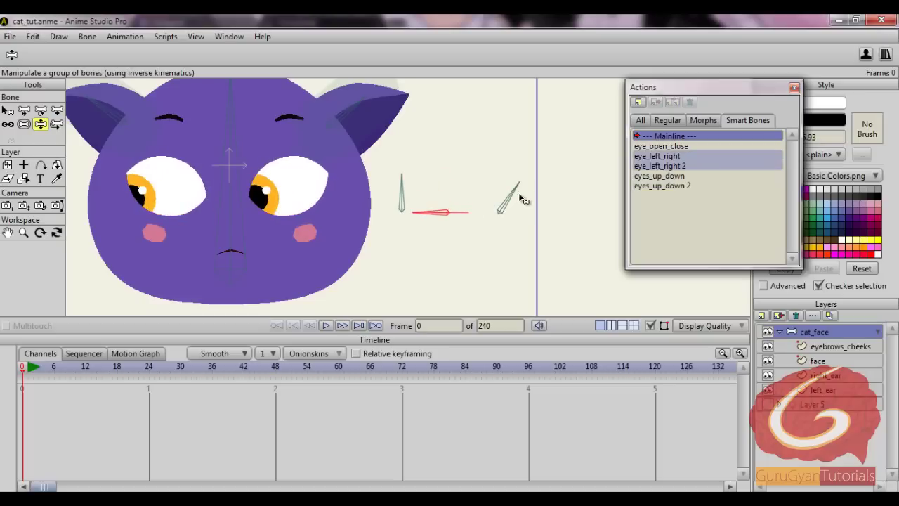
{"action": "left_click_drag", "start_coordinate": [524, 200], "coordinate": [541, 212]}
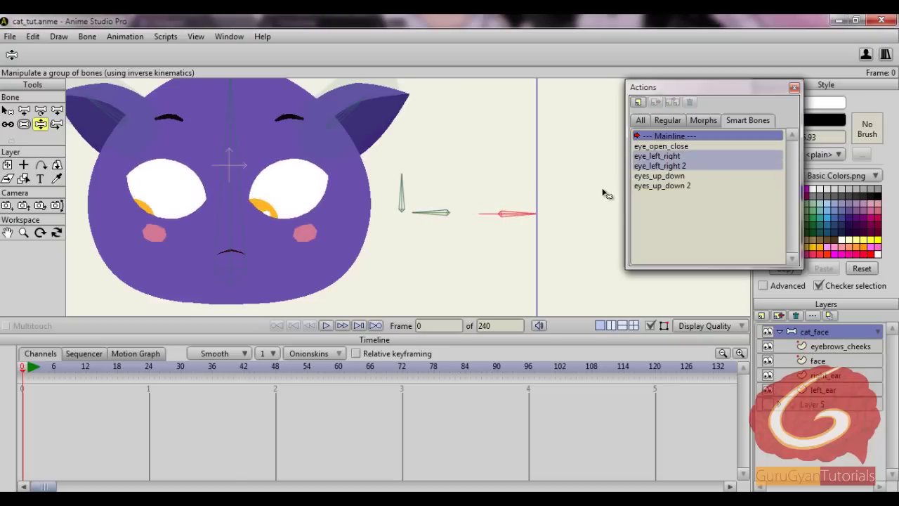
{"action": "left_click_drag", "start_coordinate": [603, 190], "coordinate": [536, 199]}
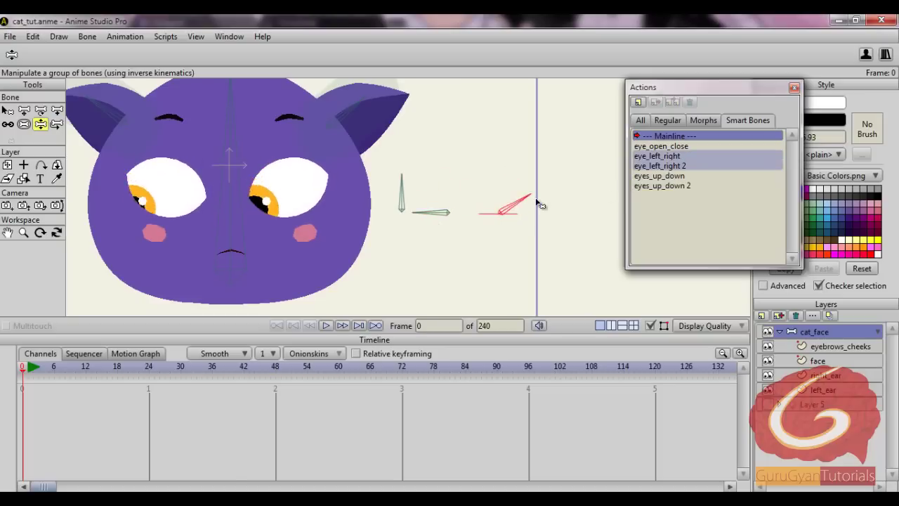
{"action": "left_click_drag", "start_coordinate": [443, 211], "coordinate": [482, 179]}
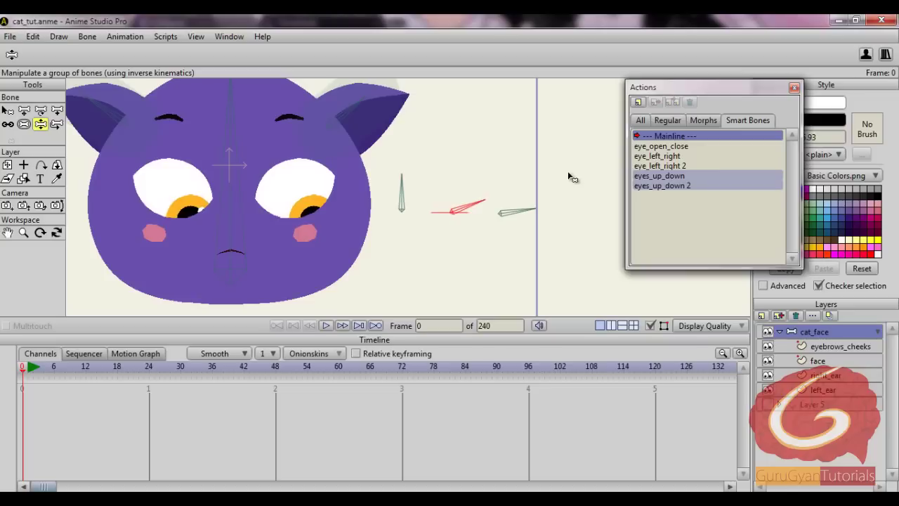
{"action": "left_click_drag", "start_coordinate": [568, 173], "coordinate": [353, 233]}
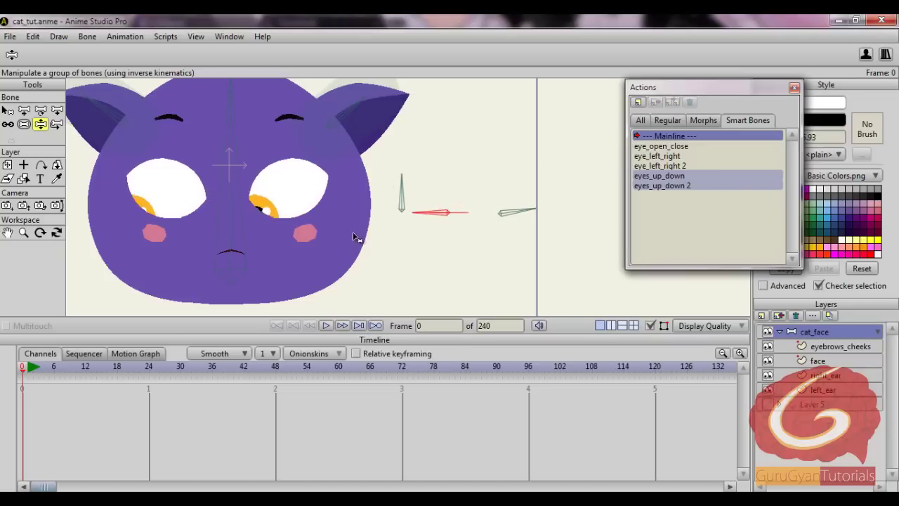
{"action": "left_click_drag", "start_coordinate": [528, 212], "coordinate": [584, 218]}
{"action": "scroll", "coordinate": [491, 223], "scroll_direction": "down", "scroll_amount": 2}
{"action": "left_click_drag", "start_coordinate": [480, 223], "coordinate": [498, 221]}
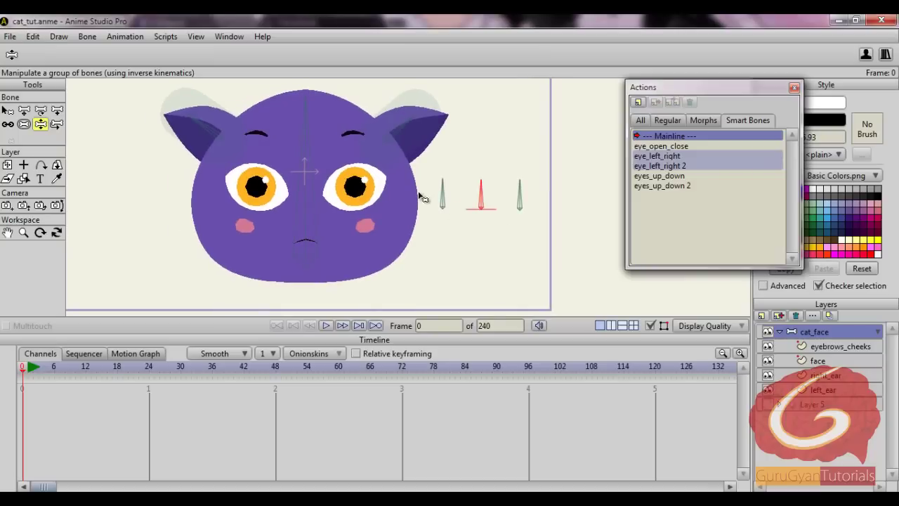
- Deselect all bones and add a small upright, unparented bone above the ear nearest the eye control bones
{"action": "scroll", "coordinate": [415, 194], "scroll_direction": "down", "scroll_amount": 1}
{"action": "mouse_move", "coordinate": [419, 195]}
{"action": "left_mouse_down"}
{"action": "mouse_move", "coordinate": [419, 216]}
{"action": "mouse_move", "coordinate": [420, 191]}
{"action": "left_mouse_up"}
{"action": "scroll", "coordinate": [449, 187], "scroll_direction": "up", "scroll_amount": 1}
{"action": "left_click_drag", "start_coordinate": [474, 186], "coordinate": [481, 237]}
{"action": "scroll", "coordinate": [466, 198], "scroll_direction": "up", "scroll_amount": 1}
{"action": "scroll", "coordinate": [467, 199], "scroll_direction": "up", "scroll_amount": 1}
{"action": "scroll", "coordinate": [481, 237], "scroll_direction": "up", "scroll_amount": 1}
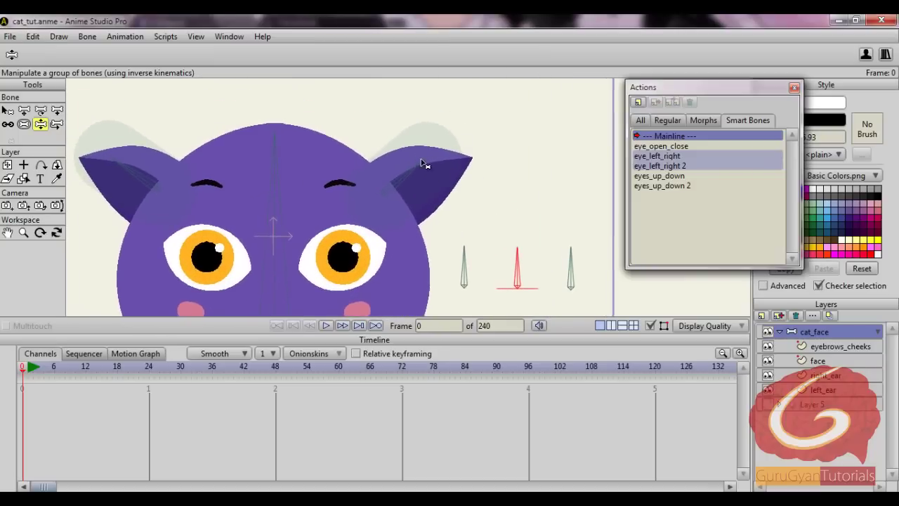
{"action": "left_click", "coordinate": [40, 110]}
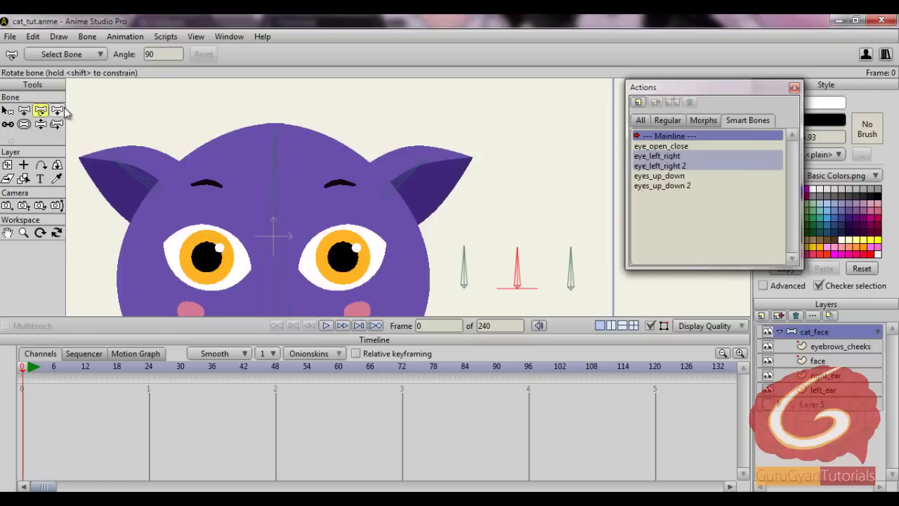
{"action": "left_click", "coordinate": [57, 110]}
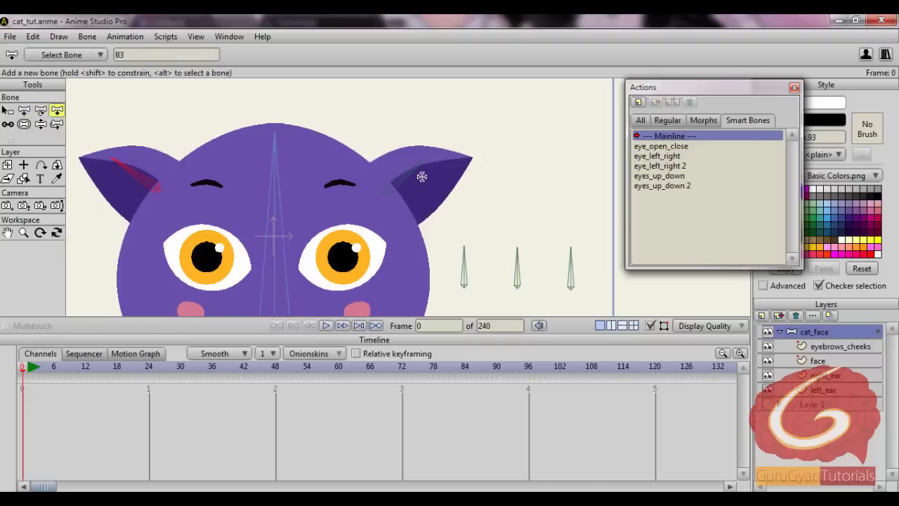
{"action": "left_click", "coordinate": [7, 111]}
{"action": "left_click", "coordinate": [215, 98]}
{"action": "left_click", "coordinate": [57, 111]}
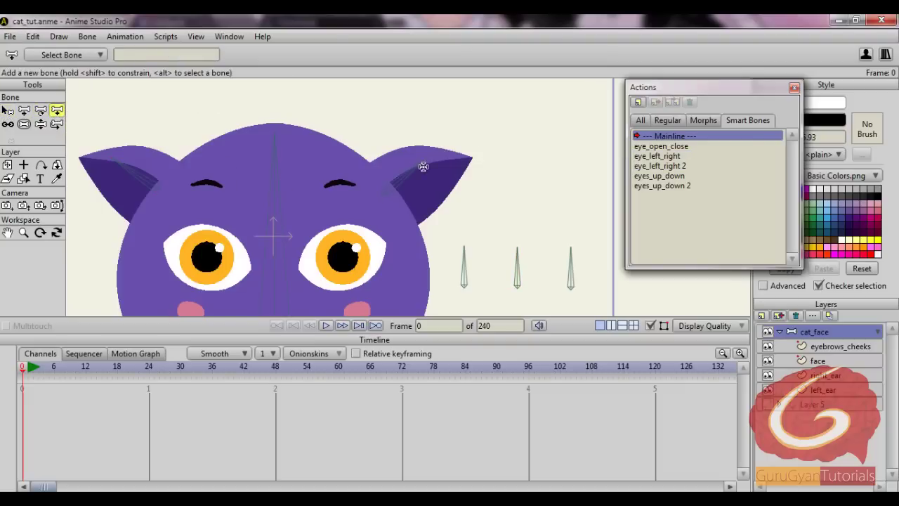
{"action": "mouse_move", "coordinate": [493, 123]}
{"action": "left_mouse_down"}
{"action": "mouse_move", "coordinate": [403, 141]}
{"action": "mouse_move", "coordinate": [393, 138]}
{"action": "mouse_move", "coordinate": [393, 114]}
{"action": "left_mouse_up"}
- Name the new bone above the ear left_ear
{"action": "left_click", "coordinate": [7, 111]}
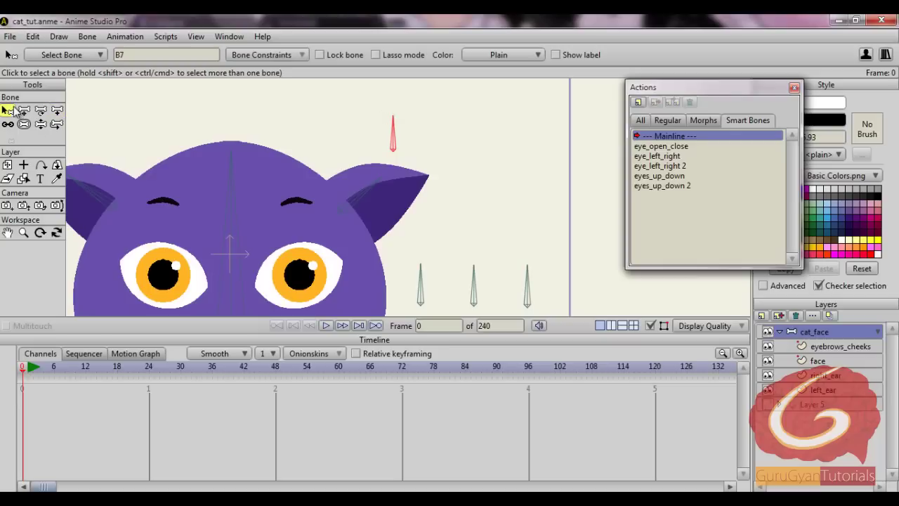
{"action": "left_click", "coordinate": [8, 124]}
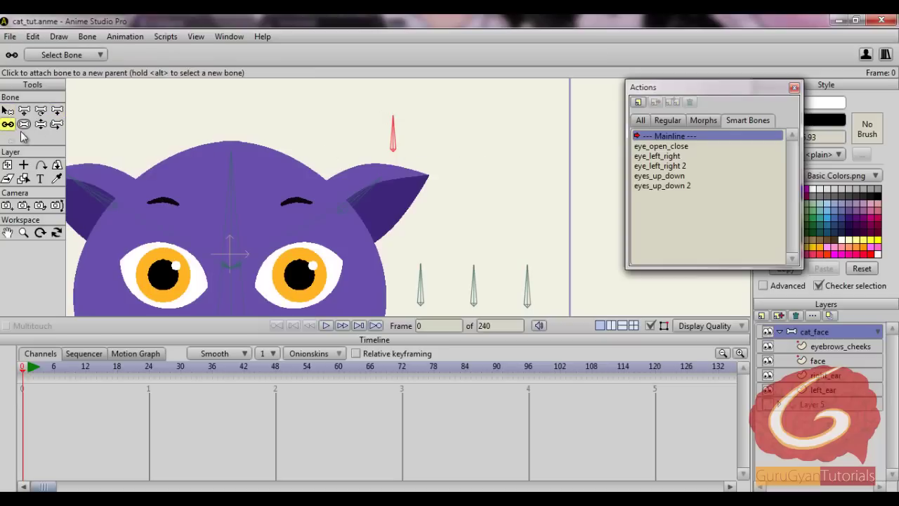
{"action": "left_click", "coordinate": [24, 124]}
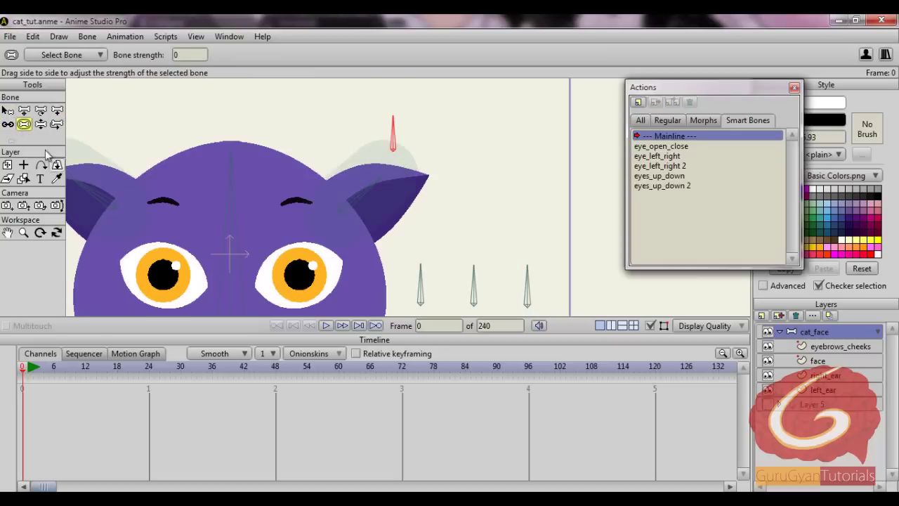
{"action": "left_click", "coordinate": [7, 111]}
{"action": "left_click", "coordinate": [150, 54]}
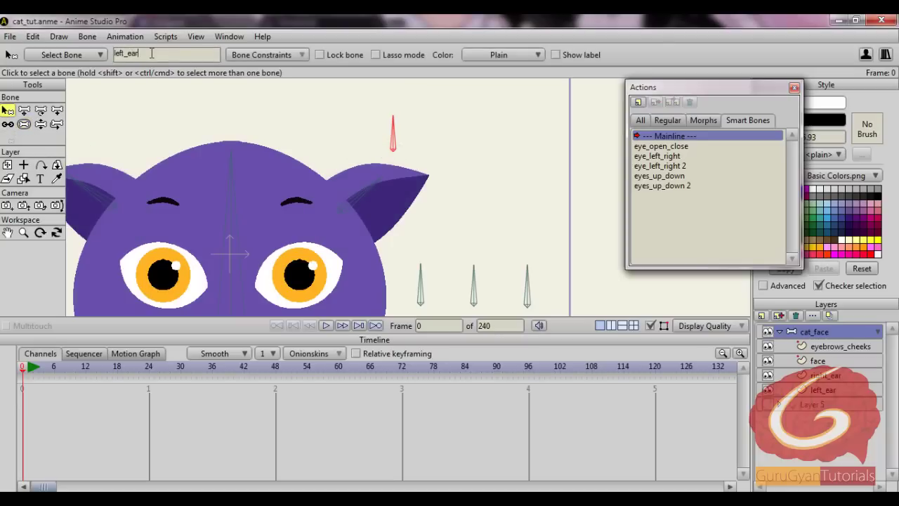
{"action": "key", "text": "Return"}
- Copy the new bone's name and create a smart bone action named left_ear
{"action": "double_click", "coordinate": [150, 54]}
{"action": "key", "text": "ctrl+c"}
{"action": "left_click", "coordinate": [638, 101]}
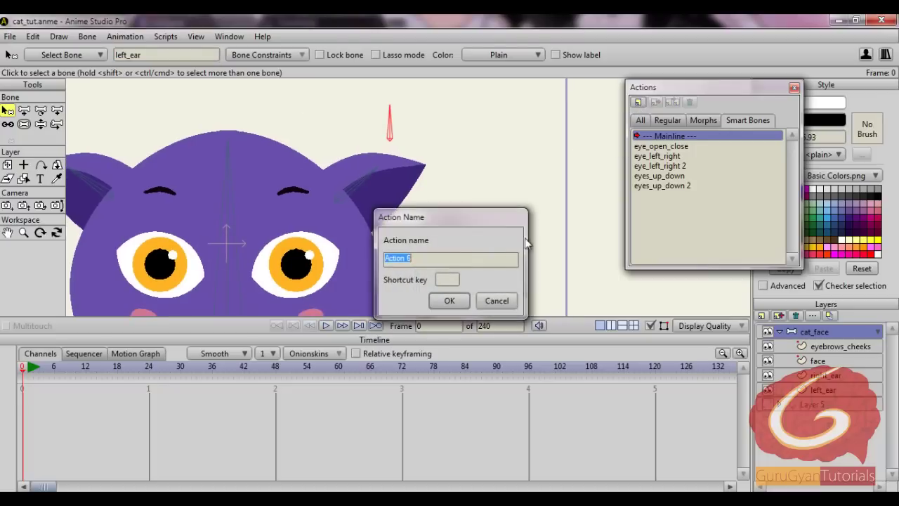
{"action": "key", "text": "ctrl+v"}
{"action": "left_click", "coordinate": [453, 300]}
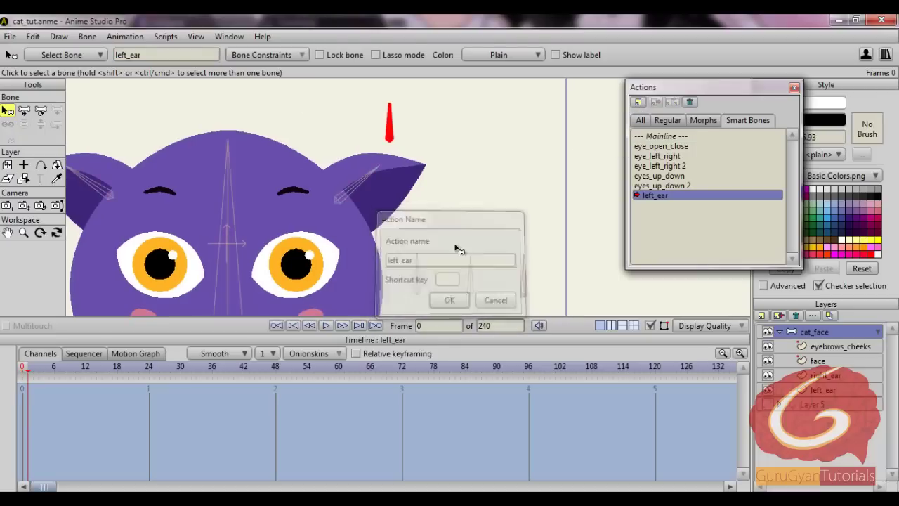
- Enable angle constraints on the left_ear bone with a minimum of -90 and a maximum of 0 degrees
{"action": "left_click", "coordinate": [40, 112]}
{"action": "left_click", "coordinate": [7, 111]}
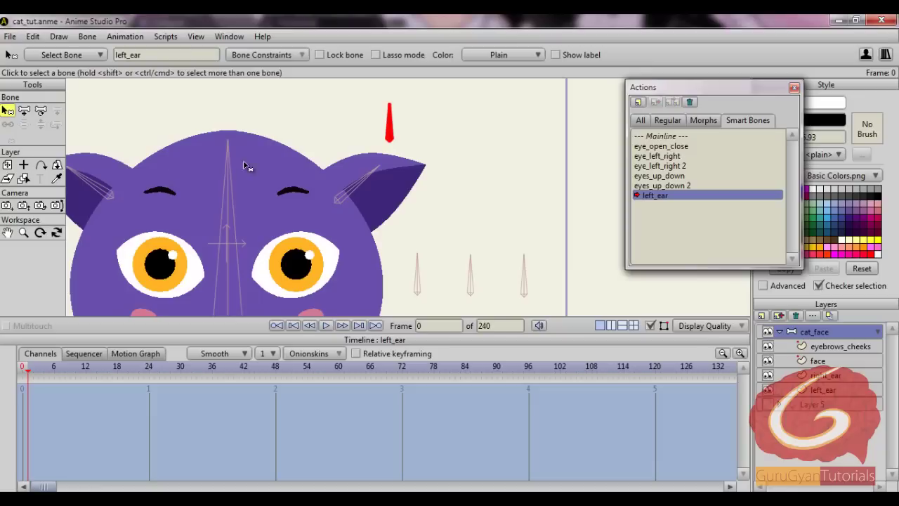
{"action": "left_click", "coordinate": [267, 55]}
{"action": "left_click", "coordinate": [283, 74]}
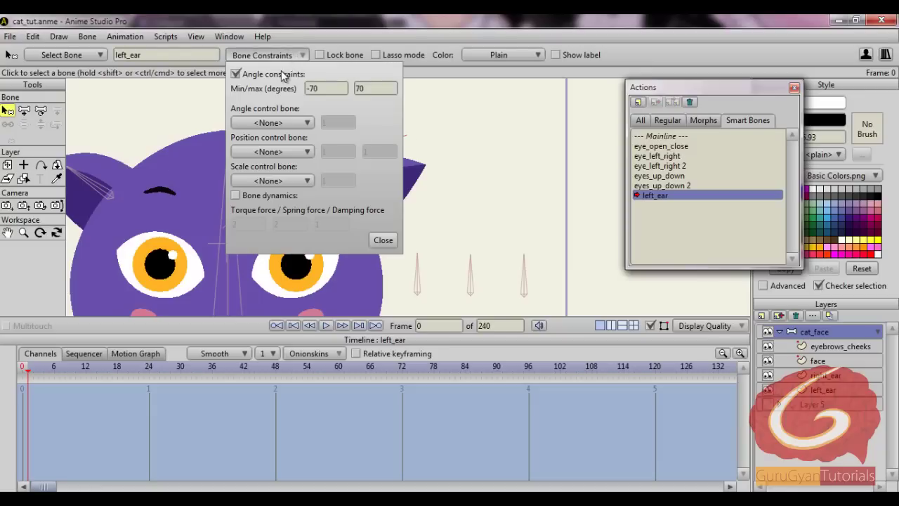
{"action": "left_click", "coordinate": [328, 87]}
{"action": "key", "text": "Tab"}
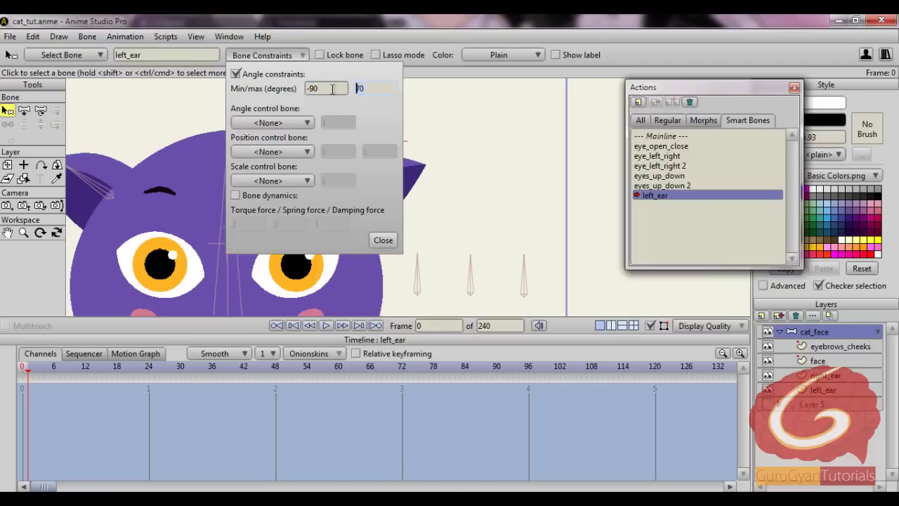
{"action": "type", "text": "0"}
{"action": "left_click", "coordinate": [383, 240]}
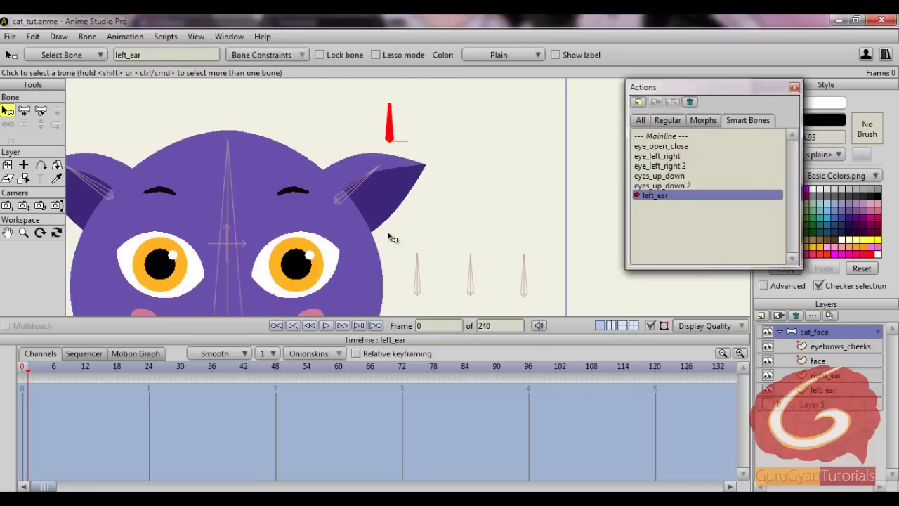
- Rotate the left_ear control bone to an angle of 0 degrees within the left_ear action
{"action": "left_click", "coordinate": [40, 111]}
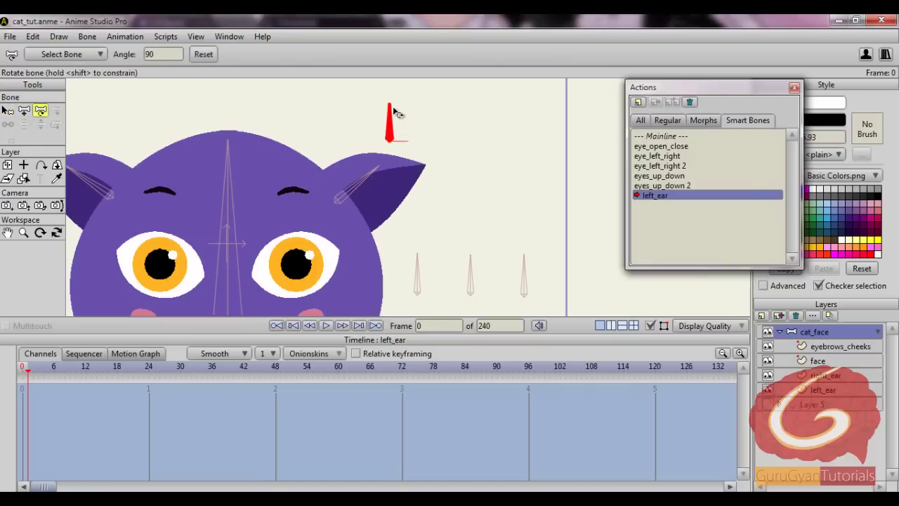
{"action": "left_click_drag", "start_coordinate": [396, 116], "coordinate": [440, 177]}
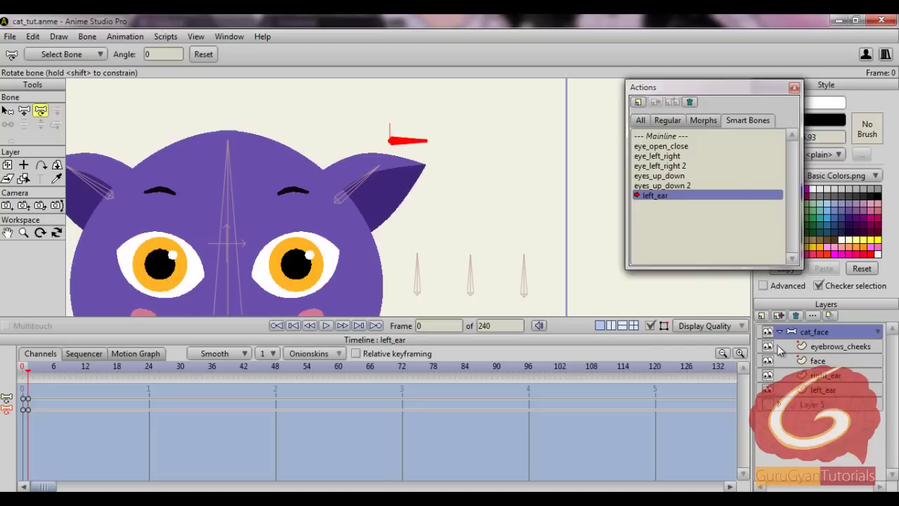
{"action": "left_click", "coordinate": [7, 111]}
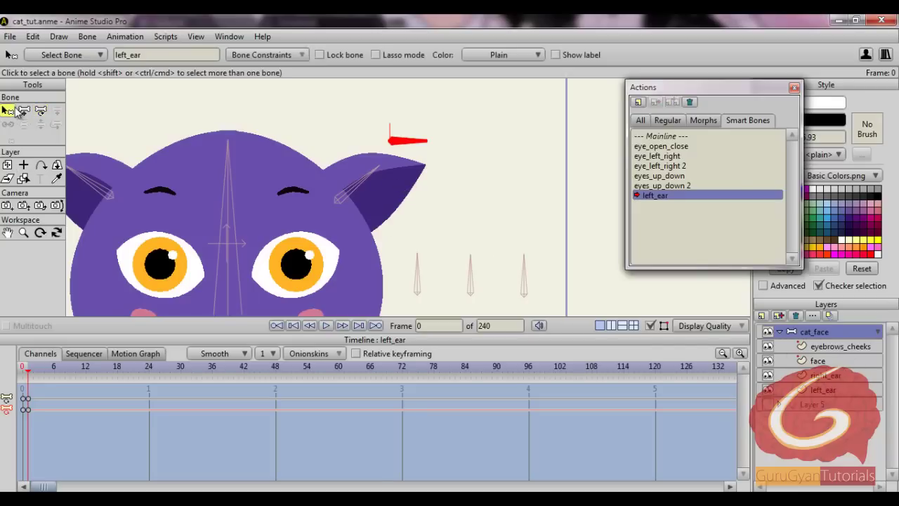
- Reshape the left_ear layer by raising the inner ear's upper points, slightly lowering the outer top edge and pushing the lower edge point outward
{"action": "left_click", "coordinate": [835, 389]}
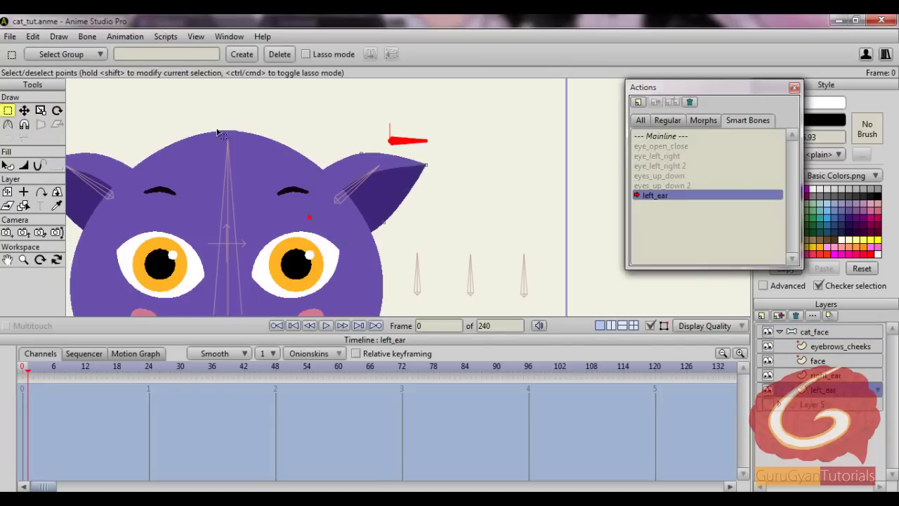
{"action": "scroll", "coordinate": [117, 253], "scroll_direction": "up", "scroll_amount": 3}
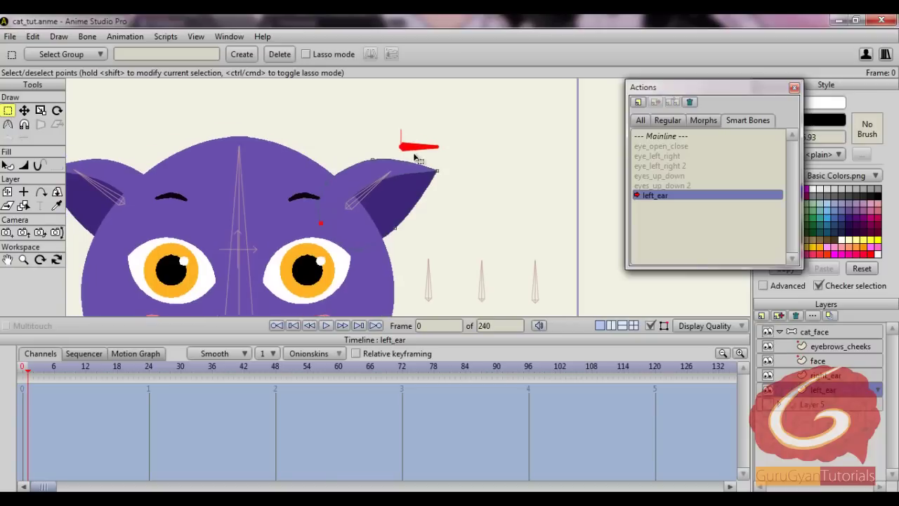
{"action": "left_click", "coordinate": [24, 110]}
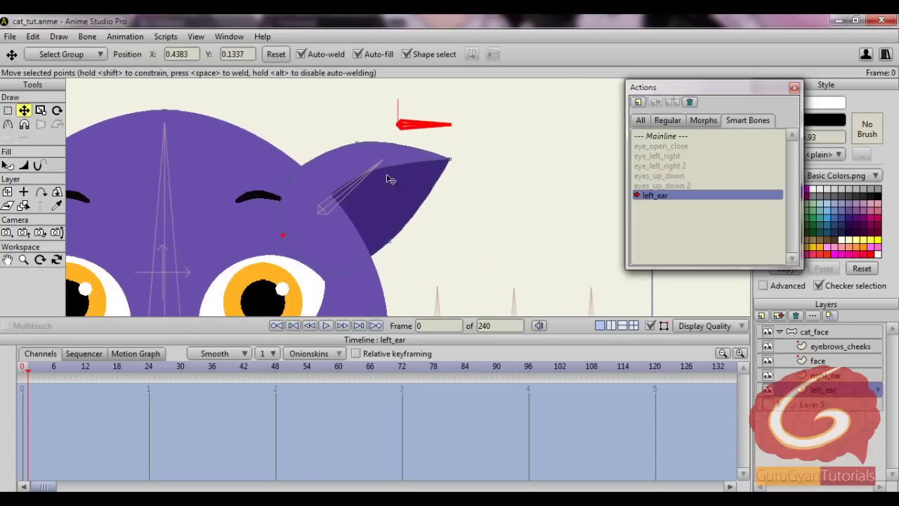
{"action": "left_click_drag", "start_coordinate": [370, 172], "coordinate": [359, 149]}
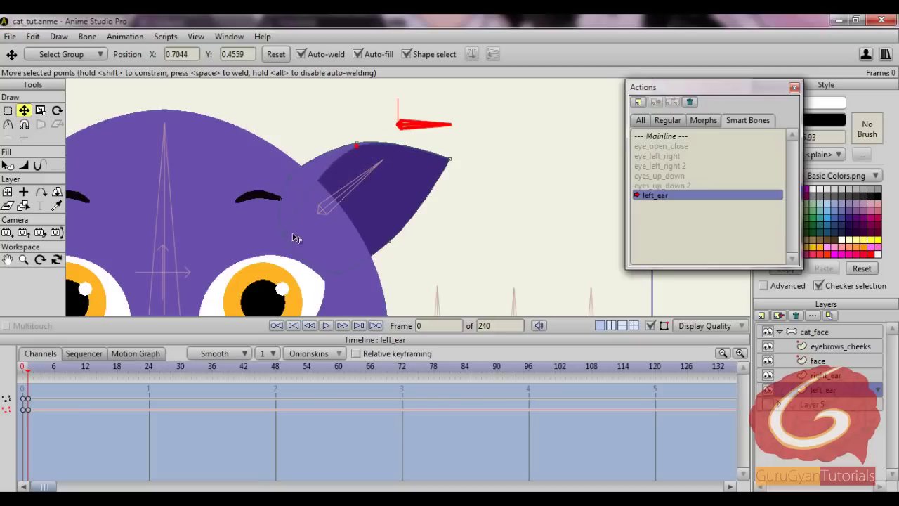
{"action": "left_click_drag", "start_coordinate": [287, 240], "coordinate": [278, 206]}
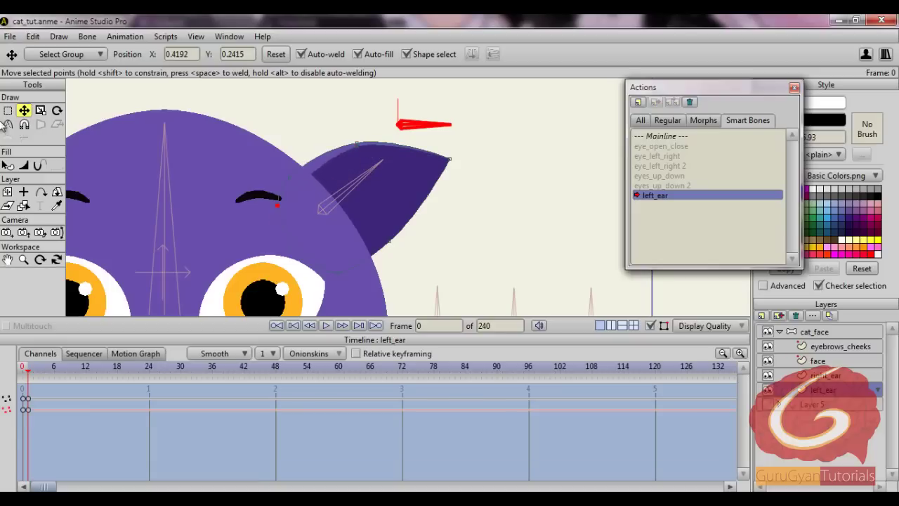
{"action": "left_click", "coordinate": [358, 148]}
{"action": "left_click_drag", "start_coordinate": [359, 147], "coordinate": [360, 147]}
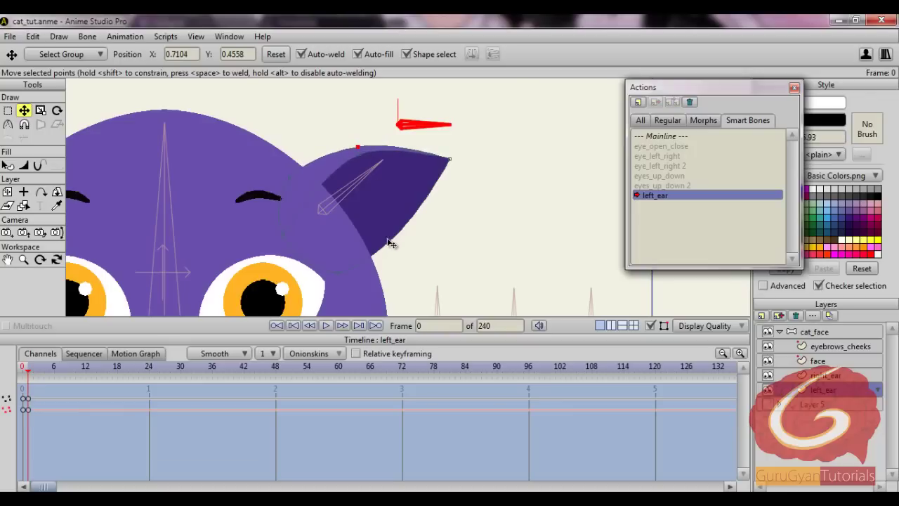
{"action": "left_click_drag", "start_coordinate": [389, 242], "coordinate": [393, 250]}
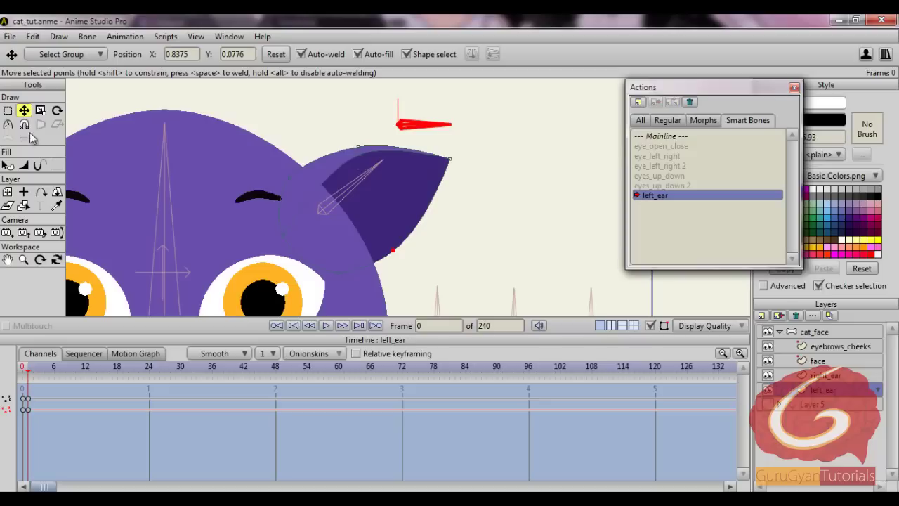
- Adjust the curvature at the inner ear's upper point and shift that point slightly toward the head
{"action": "left_click", "coordinate": [8, 125]}
{"action": "left_click_drag", "start_coordinate": [359, 155], "coordinate": [455, 152]}
{"action": "key", "text": "t"}
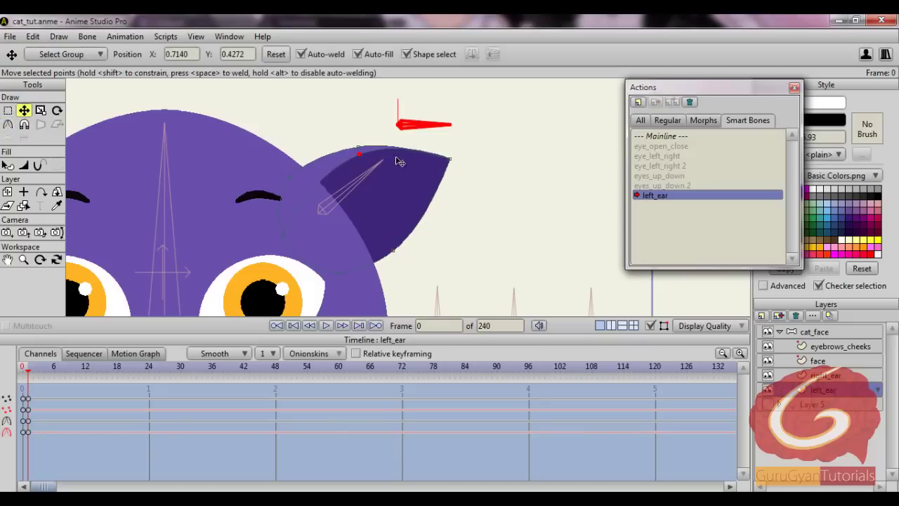
{"action": "mouse_move", "coordinate": [362, 158]}
{"action": "left_mouse_down"}
{"action": "mouse_move", "coordinate": [395, 146]}
{"action": "mouse_move", "coordinate": [351, 159]}
{"action": "left_mouse_up"}
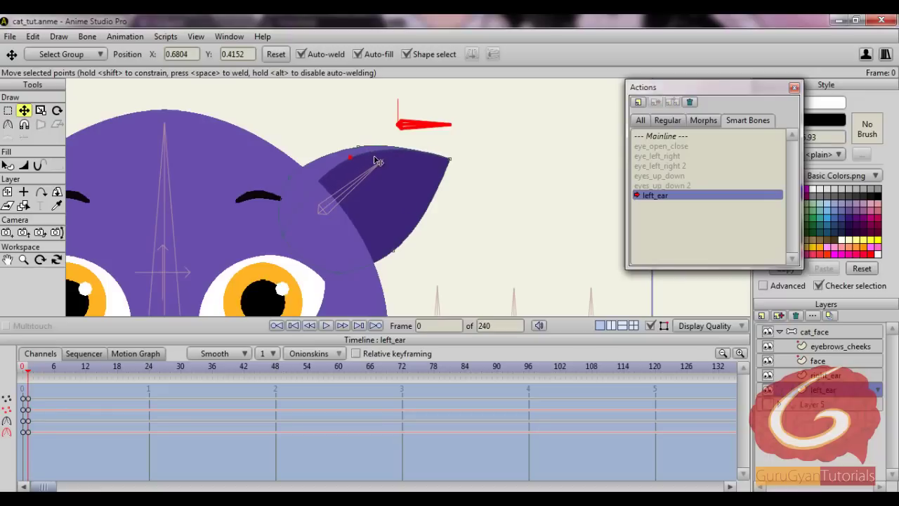
- Return to the Mainline, reselect the cat_face bone layer and test the left_ear control by manipulating its bone
{"action": "left_click", "coordinate": [668, 137]}
{"action": "left_click", "coordinate": [811, 332]}
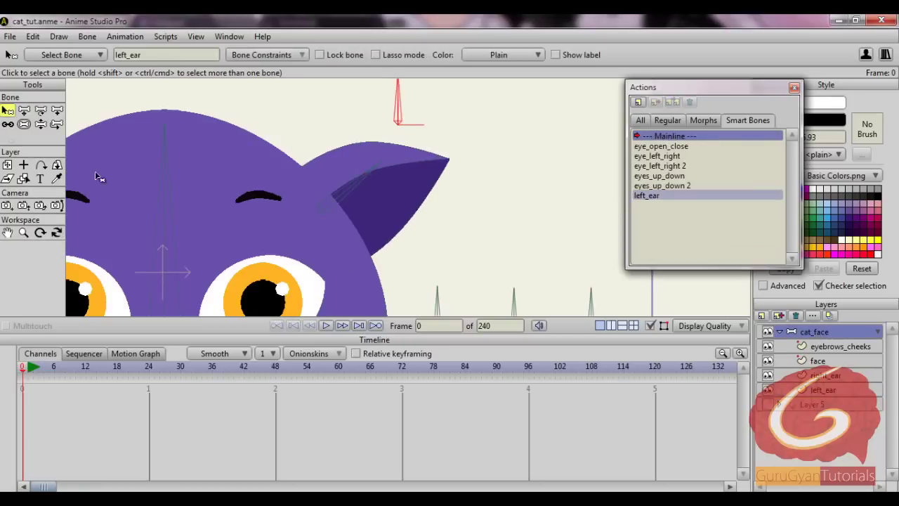
{"action": "left_click", "coordinate": [40, 123]}
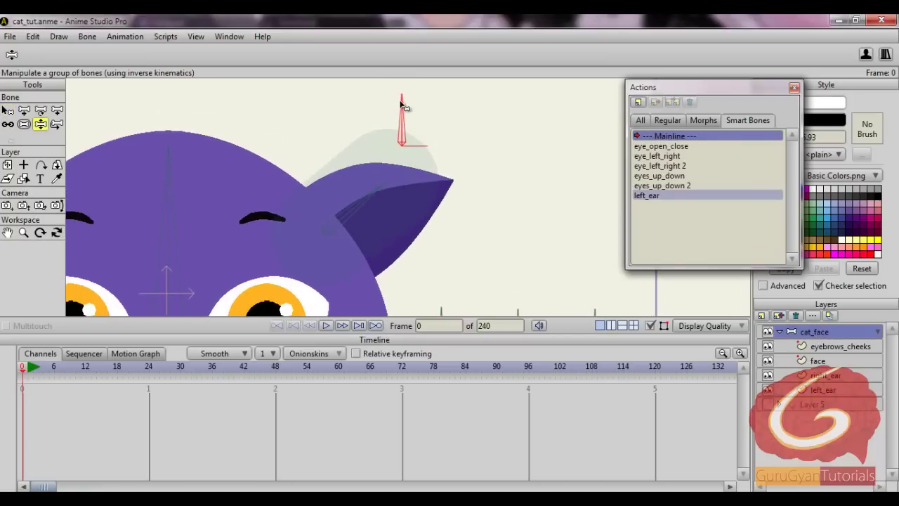
{"action": "left_click_drag", "start_coordinate": [400, 103], "coordinate": [407, 87]}
{"action": "left_click_drag", "start_coordinate": [367, 185], "coordinate": [547, 204]}
- Deselect all bones, add a small upright, unparented bone above the opposite ear and name it right_ear
{"action": "scroll", "coordinate": [536, 194], "scroll_direction": "down", "scroll_amount": 1}
{"action": "left_click", "coordinate": [9, 111]}
{"action": "left_click", "coordinate": [177, 125]}
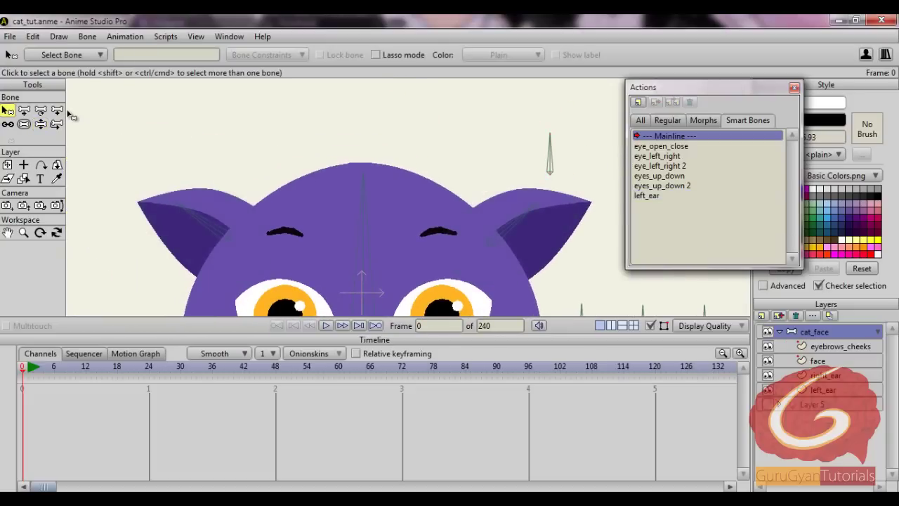
{"action": "left_click", "coordinate": [56, 110]}
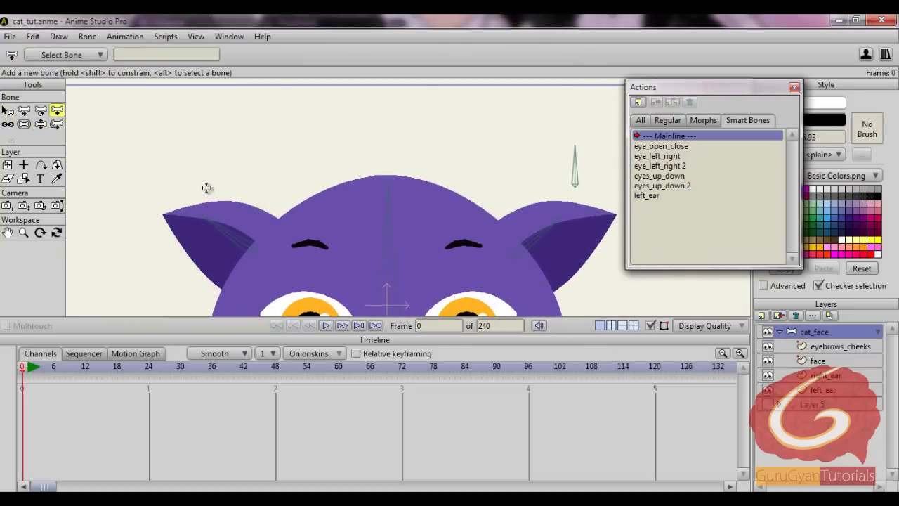
{"action": "left_click_drag", "start_coordinate": [207, 188], "coordinate": [206, 140]}
{"action": "key", "text": "z"}
{"action": "left_click", "coordinate": [156, 56]}
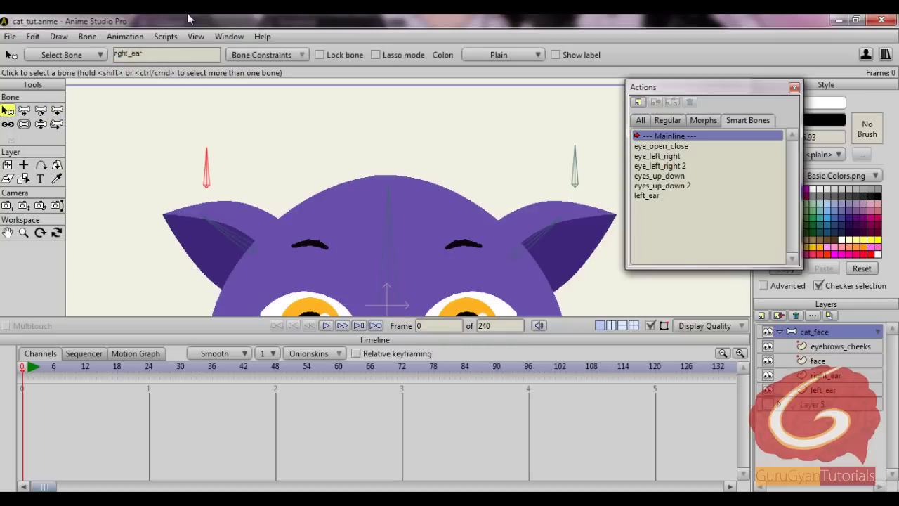
- Enable angle constraints on the right_ear bone with a minimum of -90 and a maximum of 0 degrees
{"action": "left_click", "coordinate": [261, 55]}
{"action": "left_click", "coordinate": [268, 75]}
{"action": "left_click", "coordinate": [321, 89]}
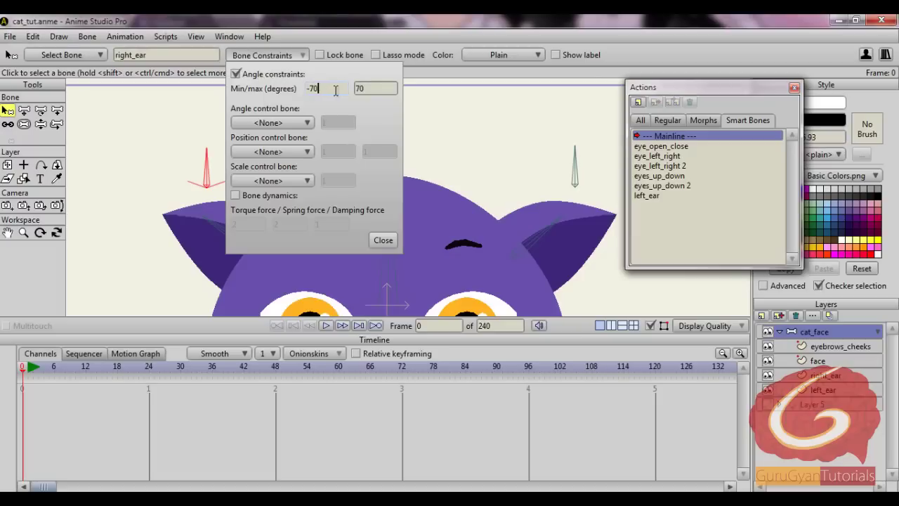
{"action": "left_click", "coordinate": [370, 89]}
{"action": "scroll", "coordinate": [370, 89], "scroll_direction": "up", "scroll_amount": 3}
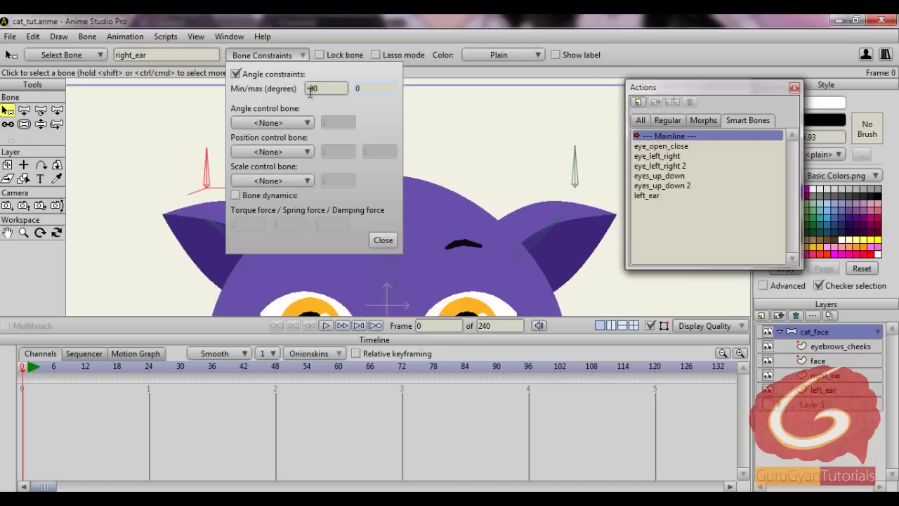
{"action": "left_click", "coordinate": [393, 240]}
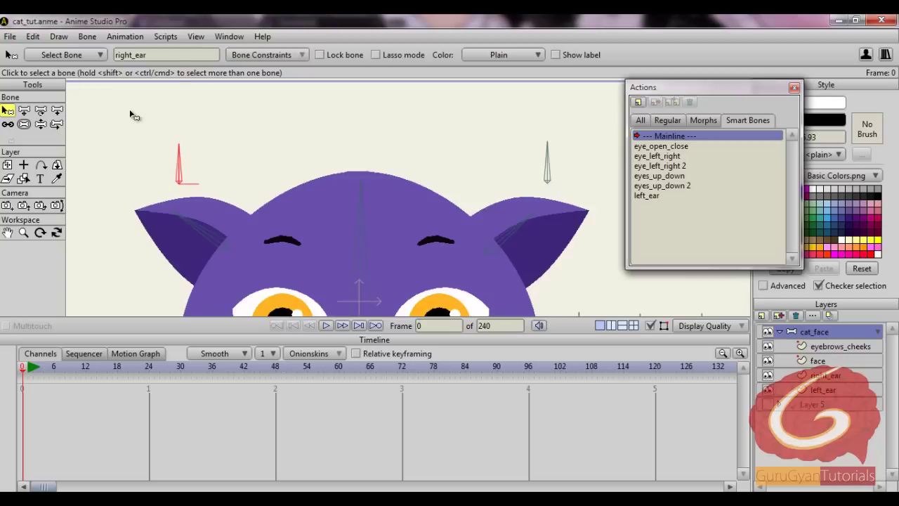
- Copy the right_ear bone's name and create a smart bone action named right_ear
{"action": "double_click", "coordinate": [181, 56]}
{"action": "key", "text": "ctrl+c"}
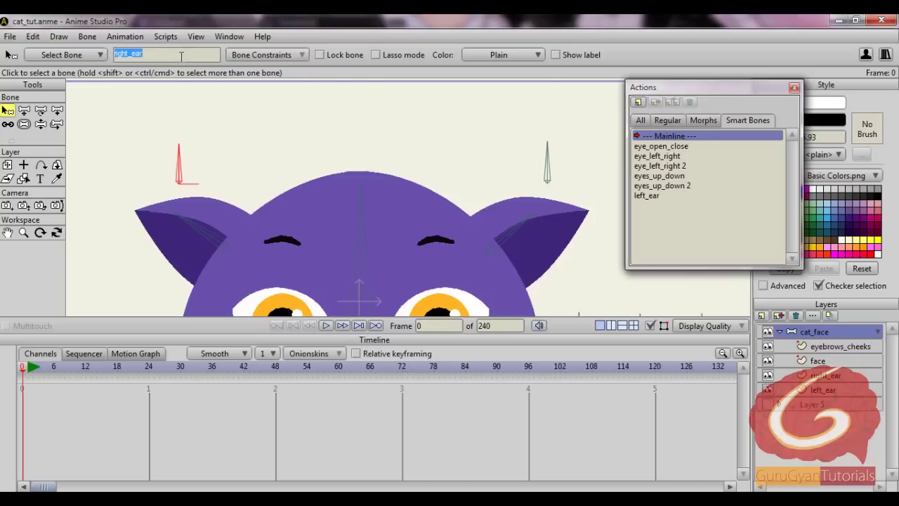
{"action": "left_click", "coordinate": [638, 104]}
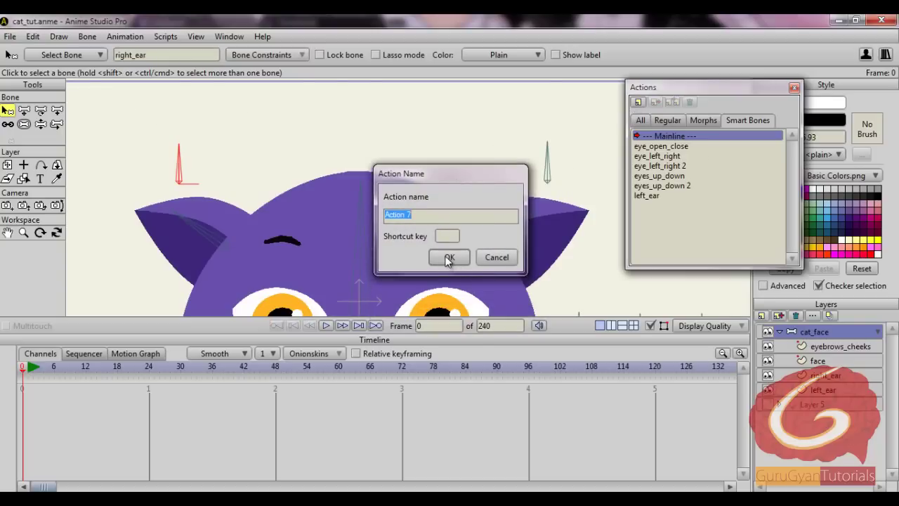
{"action": "key", "text": "ctrl+v"}
{"action": "left_click", "coordinate": [448, 257]}
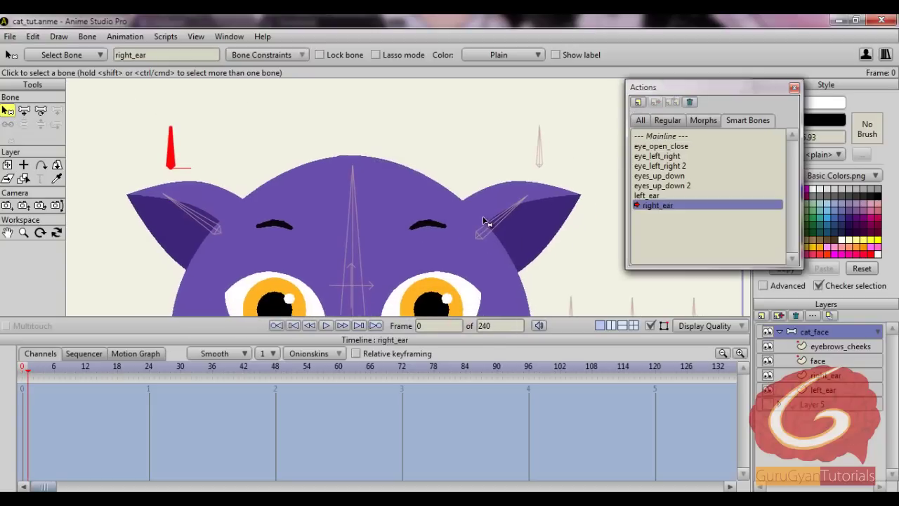
{"action": "left_click", "coordinate": [40, 110]}
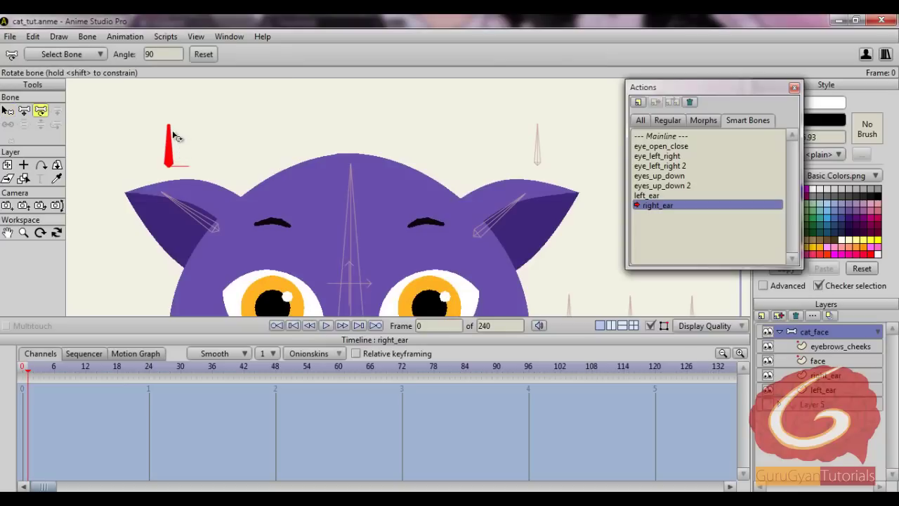
{"action": "left_click_drag", "start_coordinate": [170, 132], "coordinate": [197, 163]}
{"action": "key", "text": "ctrl+z"}
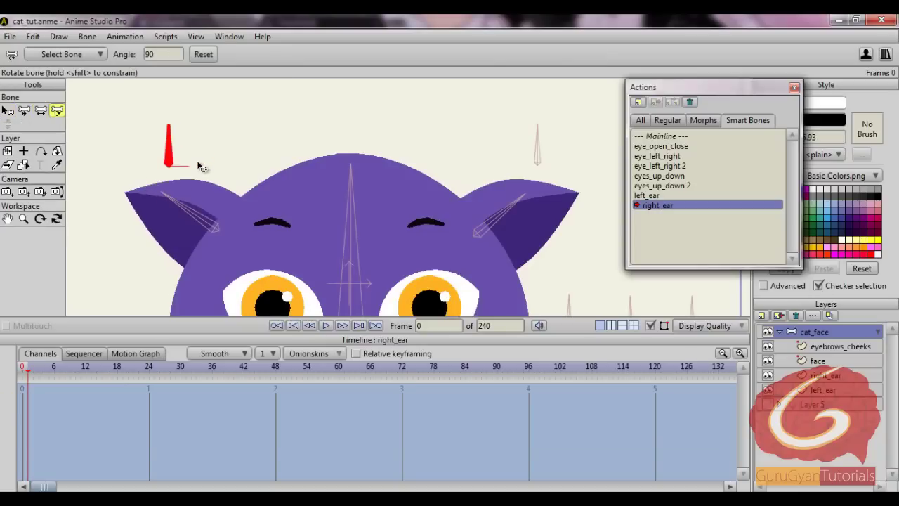
- Return to the Mainline at frame 0 and set the right_ear bone's strength to 0
{"action": "left_click", "coordinate": [662, 137]}
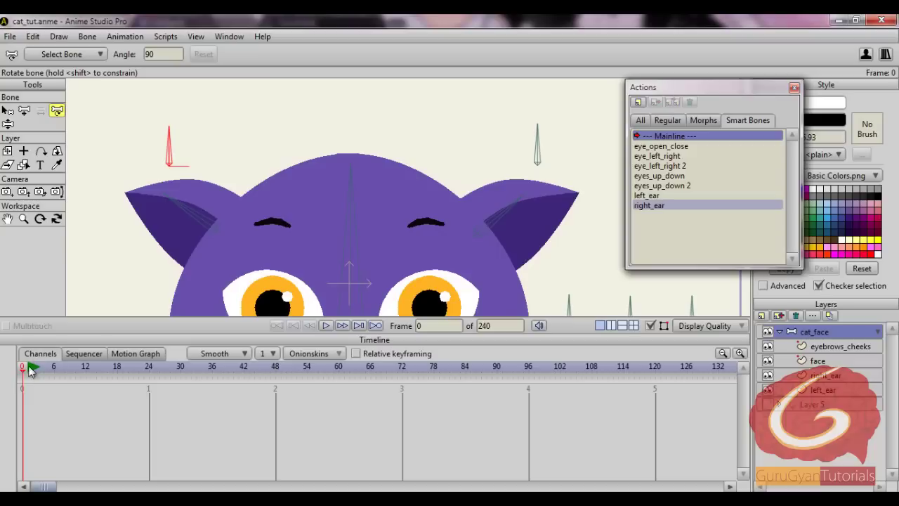
{"action": "left_click", "coordinate": [28, 368]}
{"action": "left_click", "coordinate": [22, 368]}
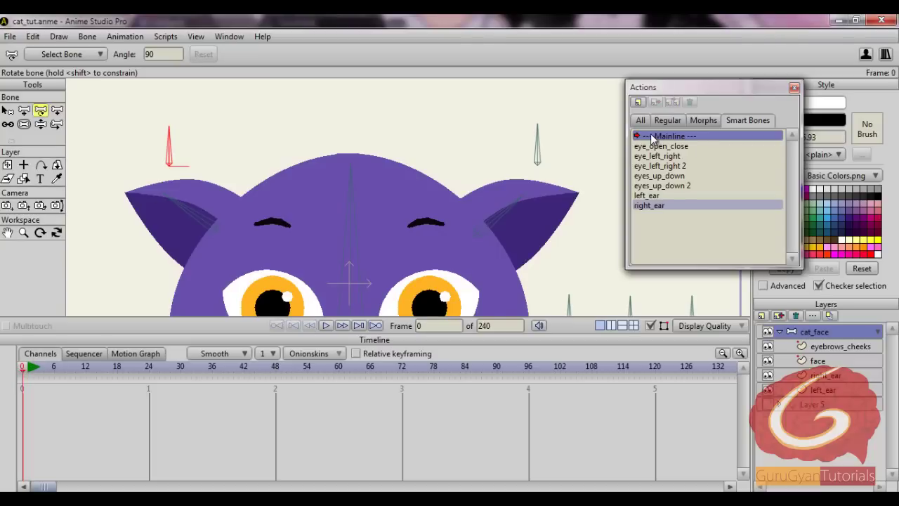
{"action": "left_click", "coordinate": [24, 124]}
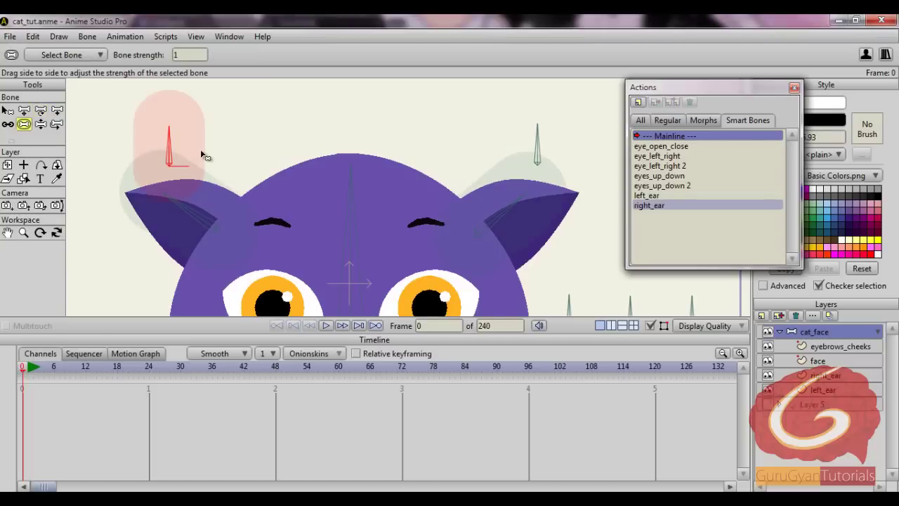
{"action": "left_click_drag", "start_coordinate": [15, 161], "coordinate": [14, 161]}
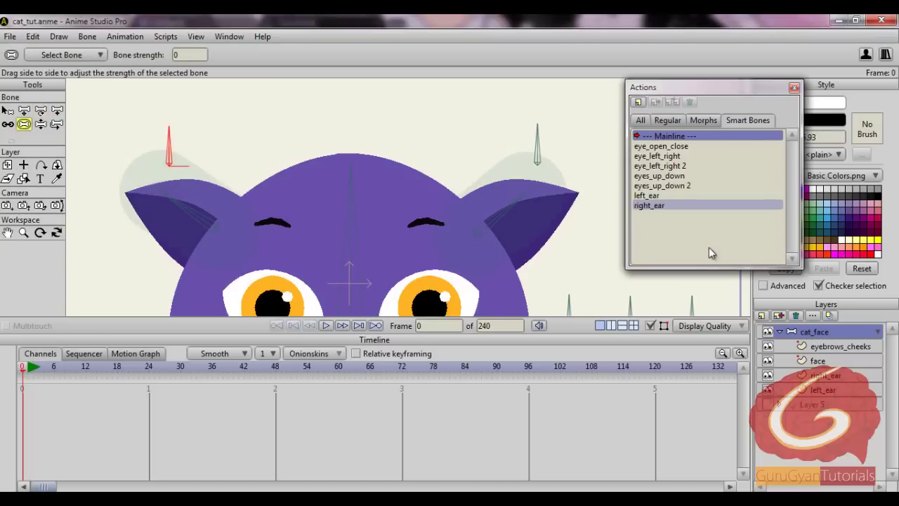
- Reopen the right_ear action and rotate the right_ear control bone to an angle of 0 degrees
{"action": "double_click", "coordinate": [658, 210]}
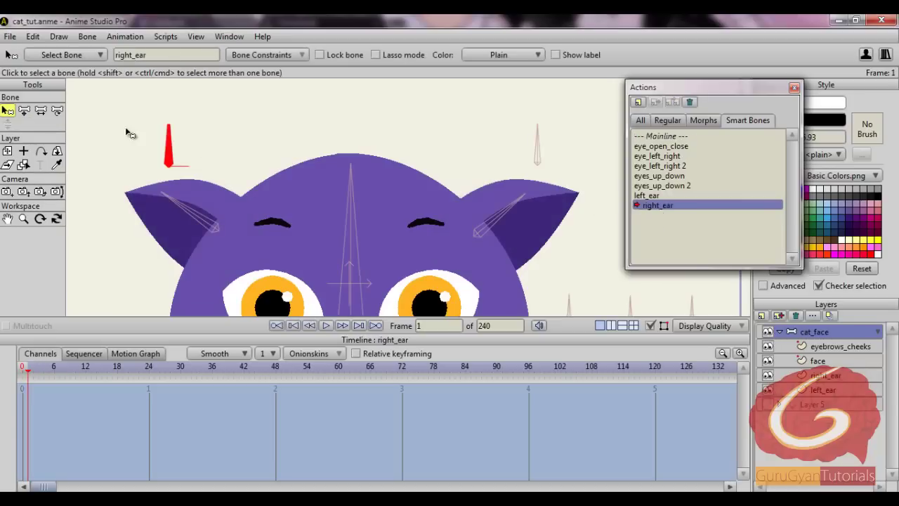
{"action": "left_click", "coordinate": [57, 110]}
{"action": "left_click_drag", "start_coordinate": [160, 131], "coordinate": [243, 201]}
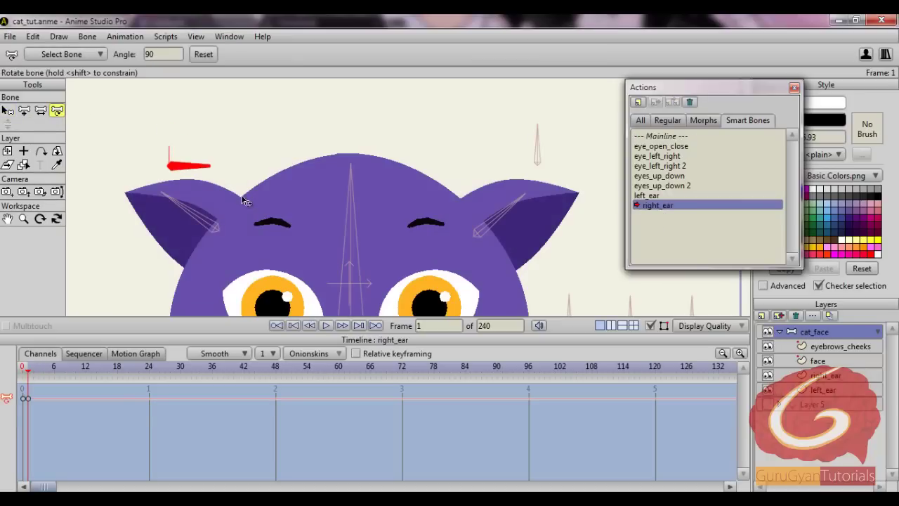
- In the right_ear layer, raise the inner ear's upper edge, lower the outer ear's top point slightly, and adjust the lower and base points
{"action": "scroll", "coordinate": [337, 175], "scroll_direction": "up", "scroll_amount": 5}
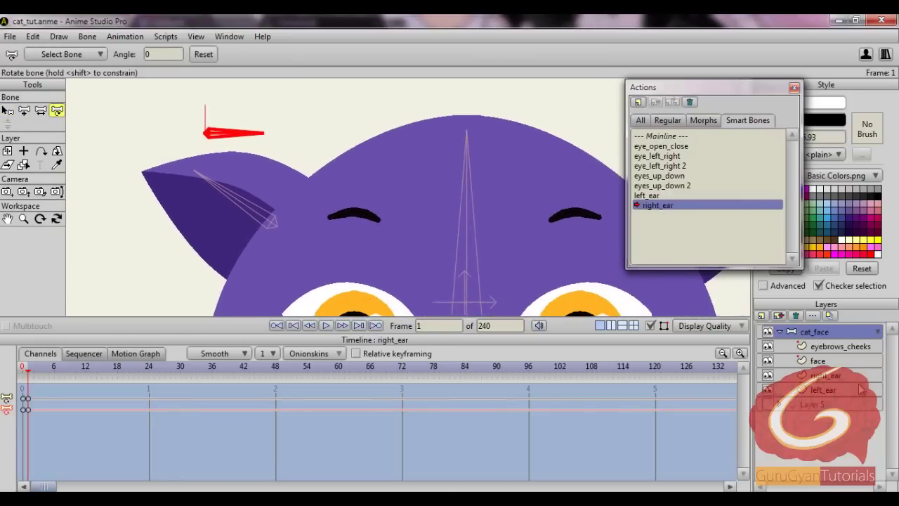
{"action": "left_click", "coordinate": [829, 376]}
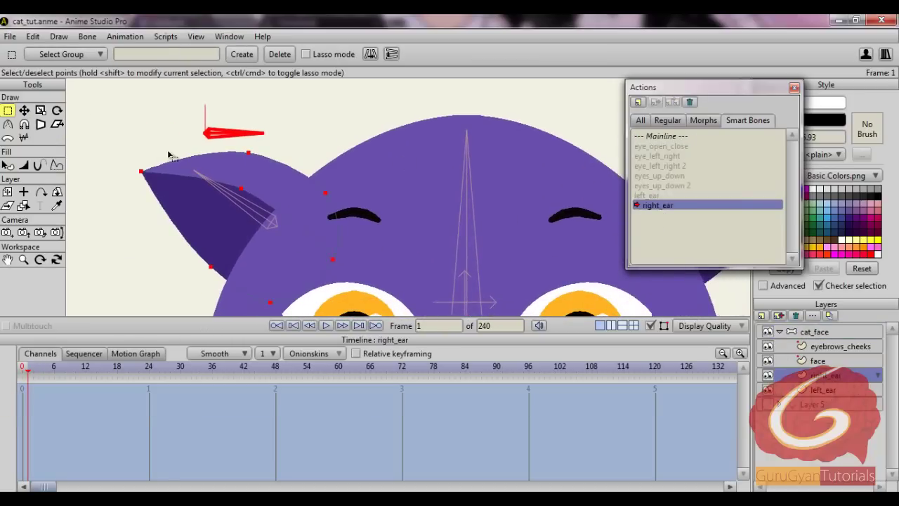
{"action": "left_click", "coordinate": [24, 111]}
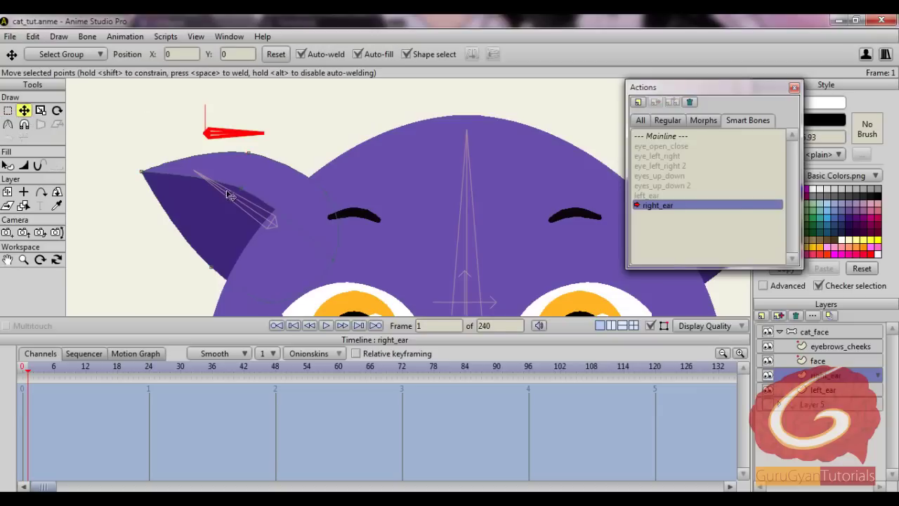
{"action": "left_click_drag", "start_coordinate": [240, 192], "coordinate": [249, 165]}
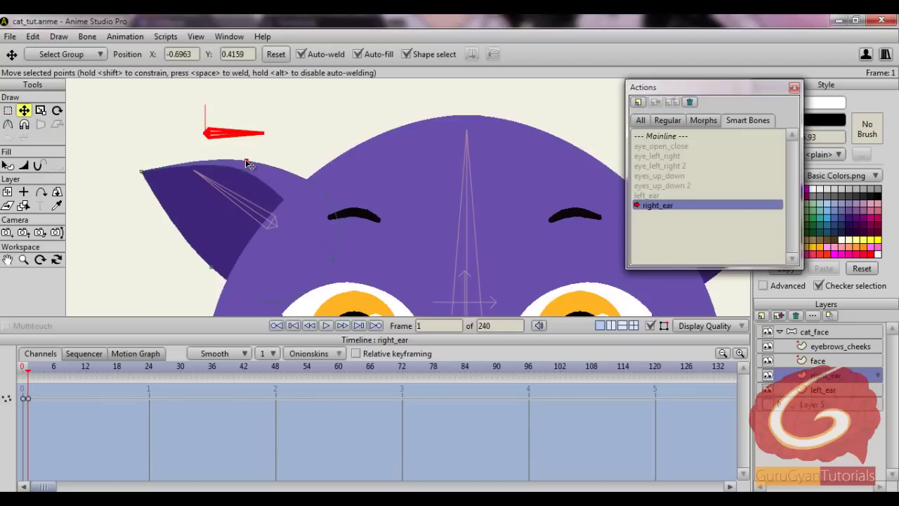
{"action": "left_click_drag", "start_coordinate": [208, 270], "coordinate": [205, 276]}
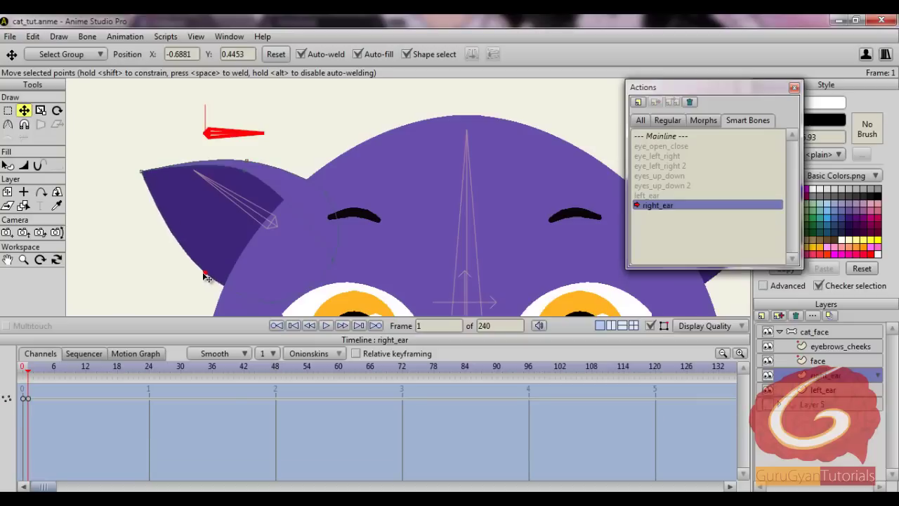
{"action": "left_click_drag", "start_coordinate": [333, 260], "coordinate": [343, 234]}
- Adjust the curvature at the inner ear's upper point and shift that point along the edge towards the head
{"action": "left_click", "coordinate": [24, 125]}
{"action": "left_click", "coordinate": [8, 124]}
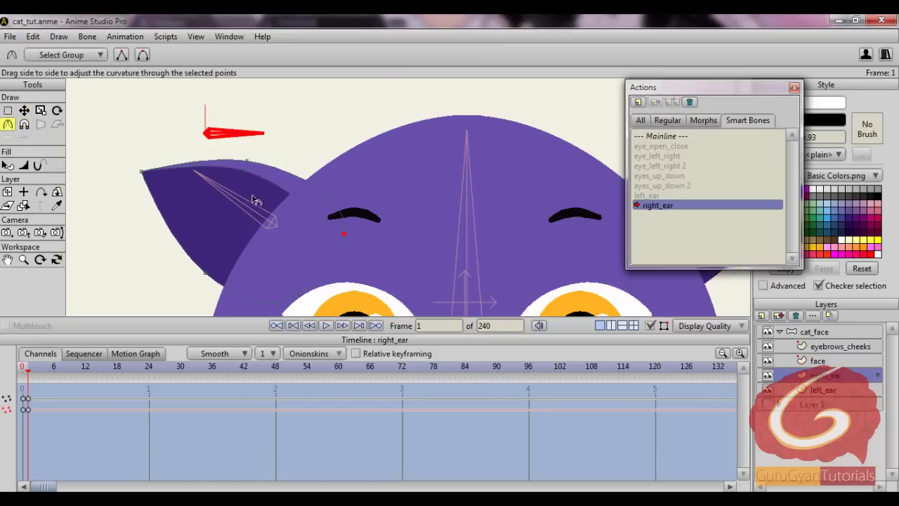
{"action": "left_click_drag", "start_coordinate": [245, 171], "coordinate": [353, 186]}
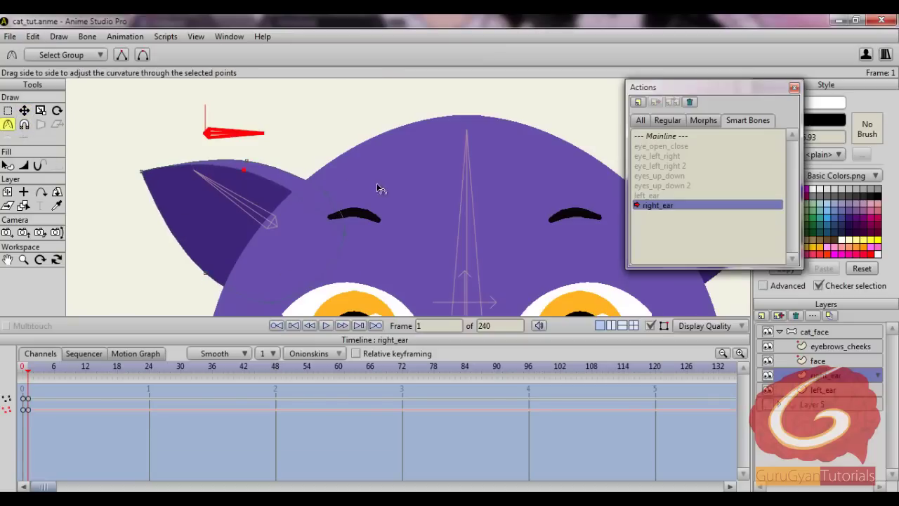
{"action": "left_click", "coordinate": [24, 110]}
{"action": "mouse_move", "coordinate": [244, 170]}
{"action": "left_mouse_down"}
{"action": "mouse_move", "coordinate": [255, 192]}
{"action": "mouse_move", "coordinate": [231, 174]}
{"action": "mouse_move", "coordinate": [241, 180]}
{"action": "left_mouse_up"}
{"action": "scroll", "coordinate": [245, 181], "scroll_direction": "down", "scroll_amount": 2}
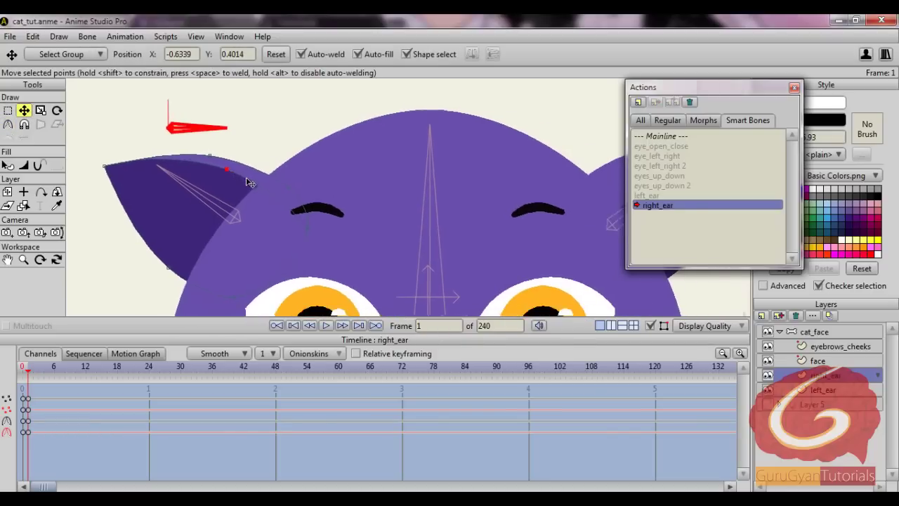
- Return to the Mainline, select the cat_face bone layer, and test the right_ear control bone with Manipulate Bones
{"action": "left_click", "coordinate": [687, 135]}
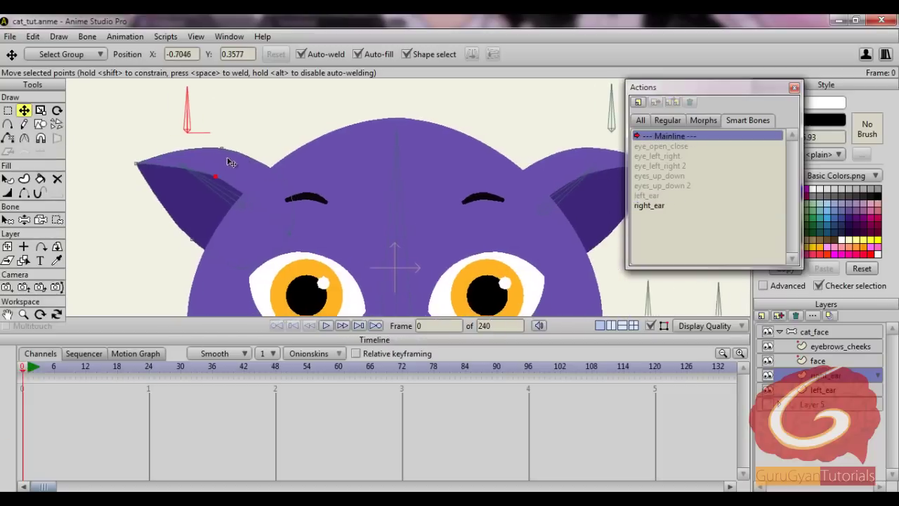
{"action": "left_click", "coordinate": [814, 332]}
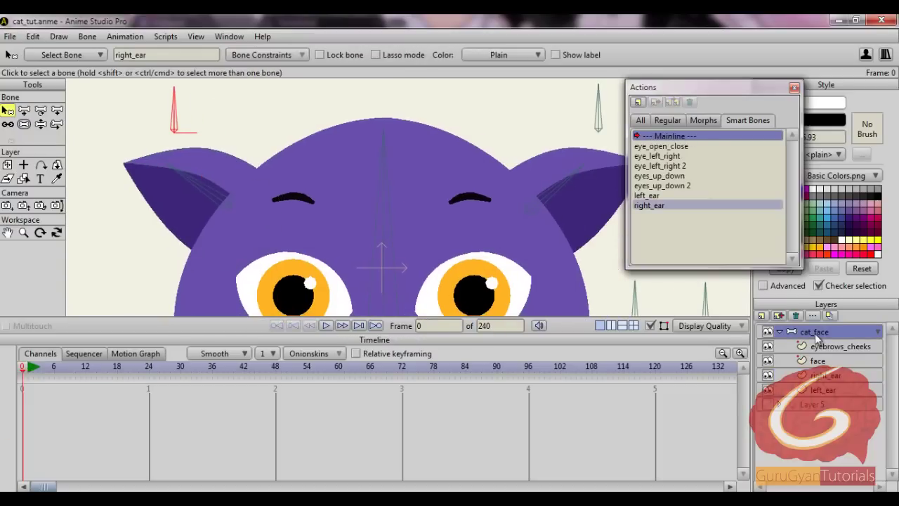
{"action": "scroll", "coordinate": [387, 224], "scroll_direction": "down", "scroll_amount": 3}
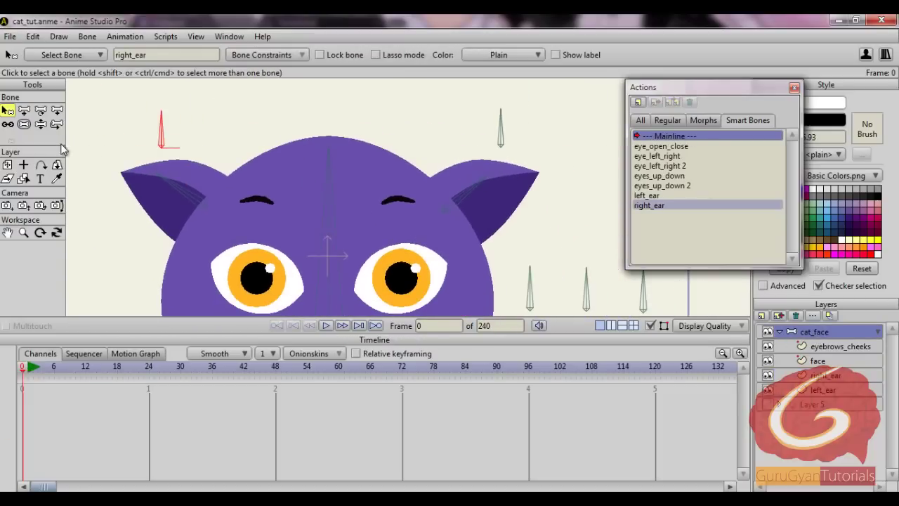
{"action": "left_click", "coordinate": [40, 123]}
{"action": "left_click_drag", "start_coordinate": [169, 134], "coordinate": [123, 78]}
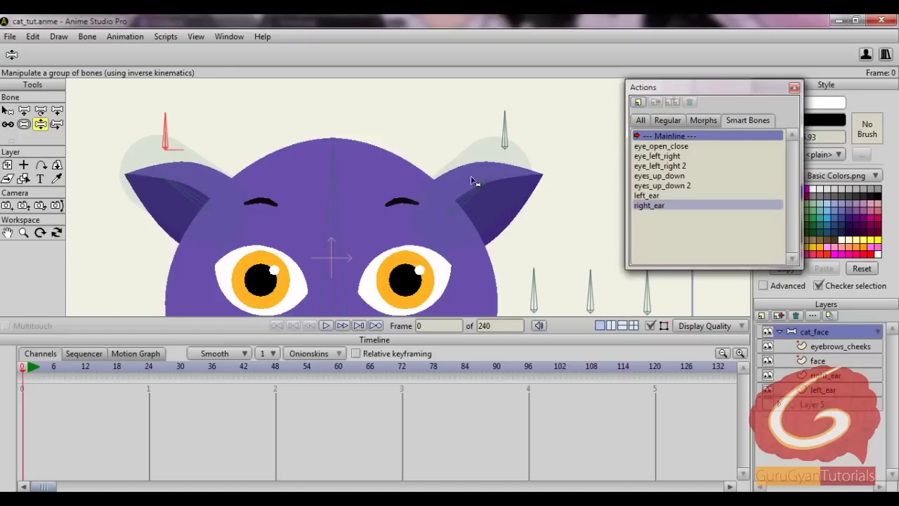
- Test the cat's left ear by swinging its ear bone down and up and moving the left_ear control bone
{"action": "left_click_drag", "start_coordinate": [480, 185], "coordinate": [491, 205]}
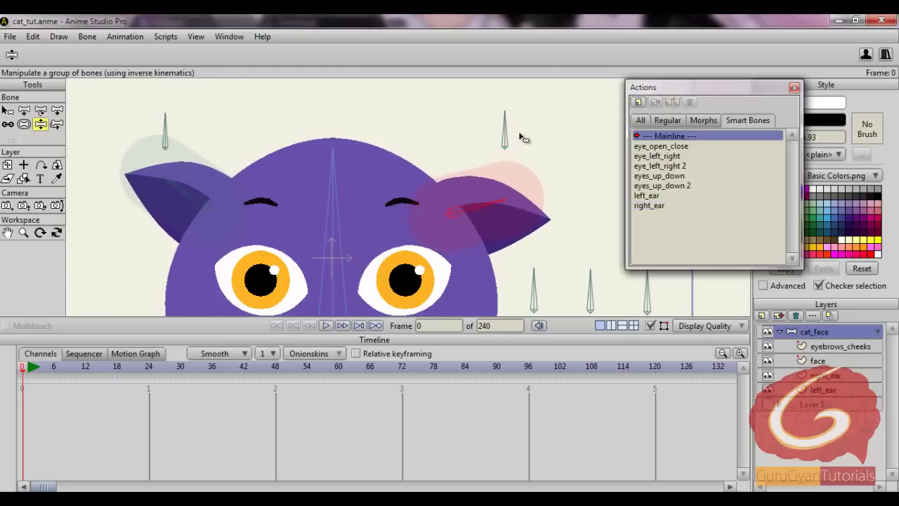
{"action": "left_click", "coordinate": [506, 115]}
{"action": "left_click_drag", "start_coordinate": [506, 115], "coordinate": [478, 107]}
{"action": "left_click_drag", "start_coordinate": [481, 201], "coordinate": [477, 187]}
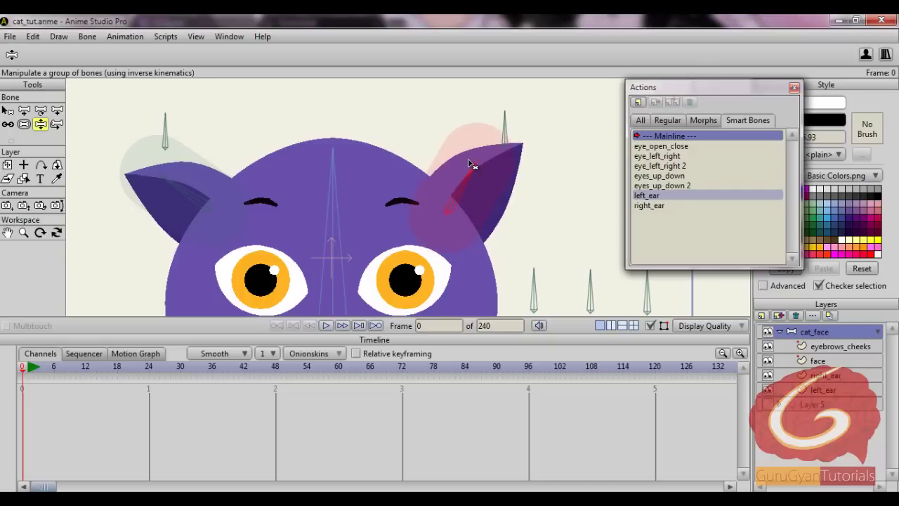
- Swing the cat's right ear bone upward, and rotate the right_ear and left_ear control bones to horizontal to test both ears together
{"action": "left_click_drag", "start_coordinate": [166, 192], "coordinate": [187, 151]}
{"action": "left_click_drag", "start_coordinate": [166, 117], "coordinate": [215, 172]}
{"action": "left_click_drag", "start_coordinate": [506, 120], "coordinate": [554, 185]}
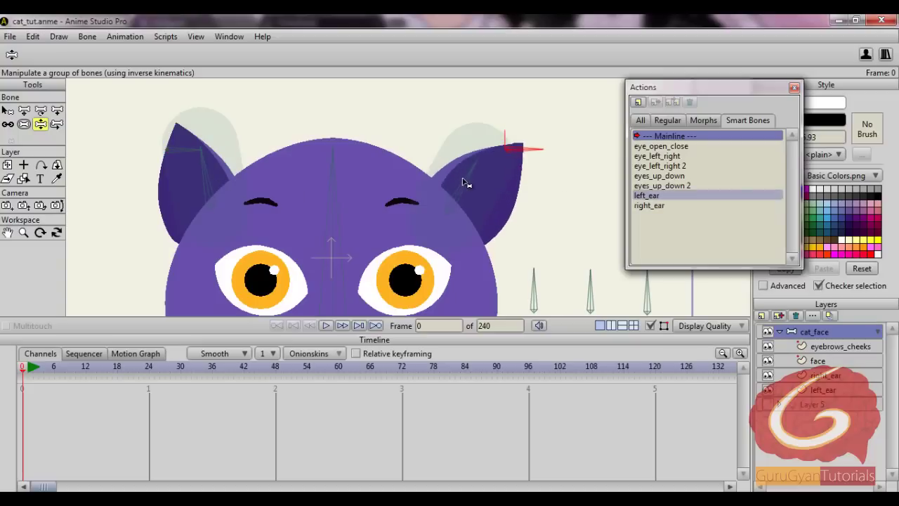